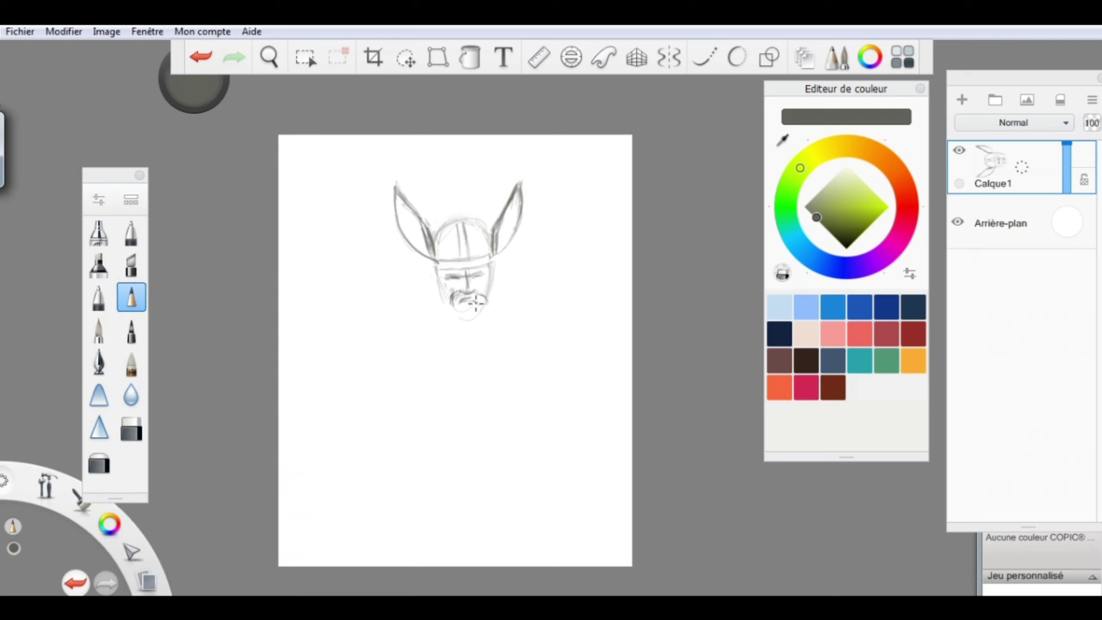
Sketch the Viking's torso, outstretched arm, raised arm and upright staff below the helmeted head.
mouse_move(441, 274)
left_mouse_down()
mouse_move(437, 299)
mouse_move(386, 342)
mouse_move(433, 331)
mouse_move(537, 404)
left_mouse_up()
left_click_drag(399, 323, 401, 345)
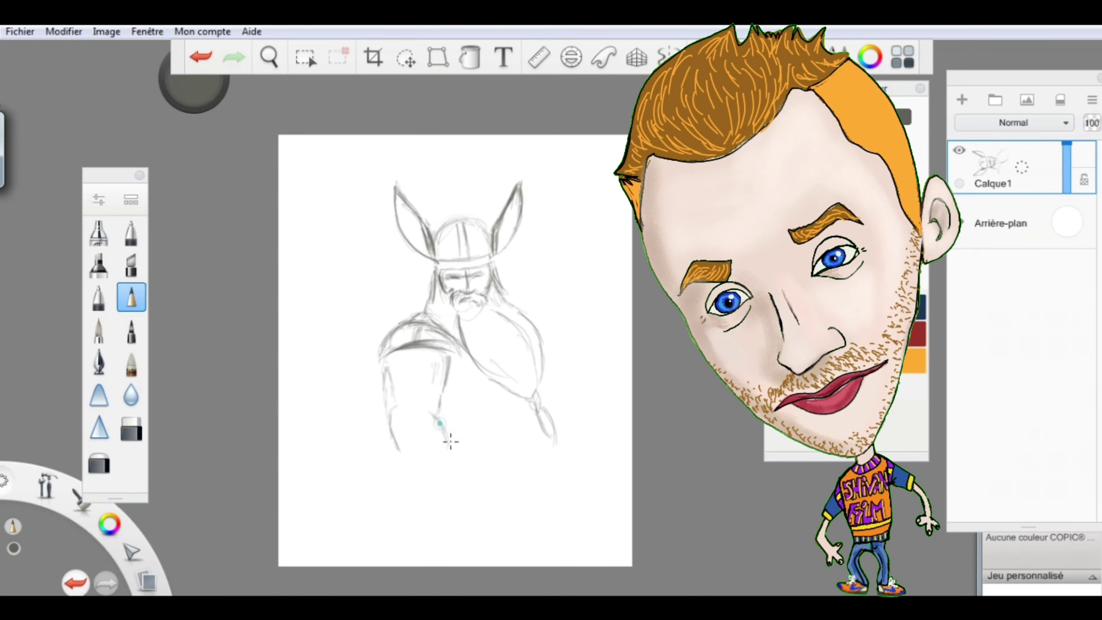
mouse_move(450, 441)
left_mouse_down()
mouse_move(386, 433)
mouse_move(449, 349)
mouse_move(401, 485)
mouse_move(433, 518)
mouse_move(362, 505)
mouse_move(460, 510)
mouse_move(465, 559)
mouse_move(455, 364)
mouse_move(470, 394)
mouse_move(529, 322)
mouse_move(527, 300)
mouse_move(585, 357)
mouse_move(565, 343)
mouse_move(564, 313)
mouse_move(577, 330)
mouse_move(546, 295)
left_mouse_up()
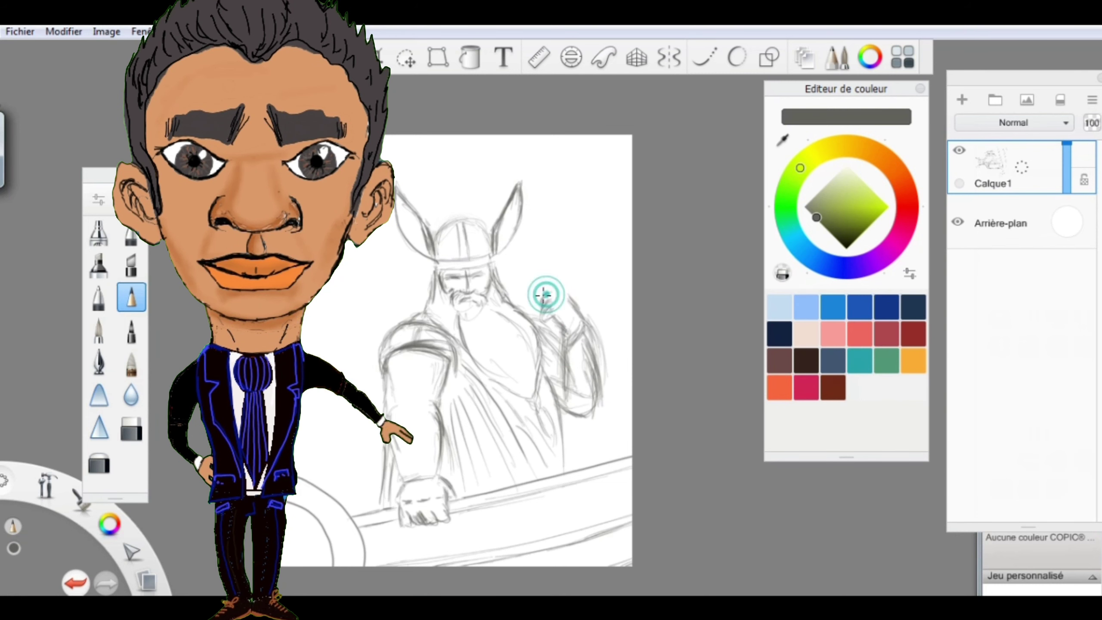
left_click_drag(557, 465, 548, 181)
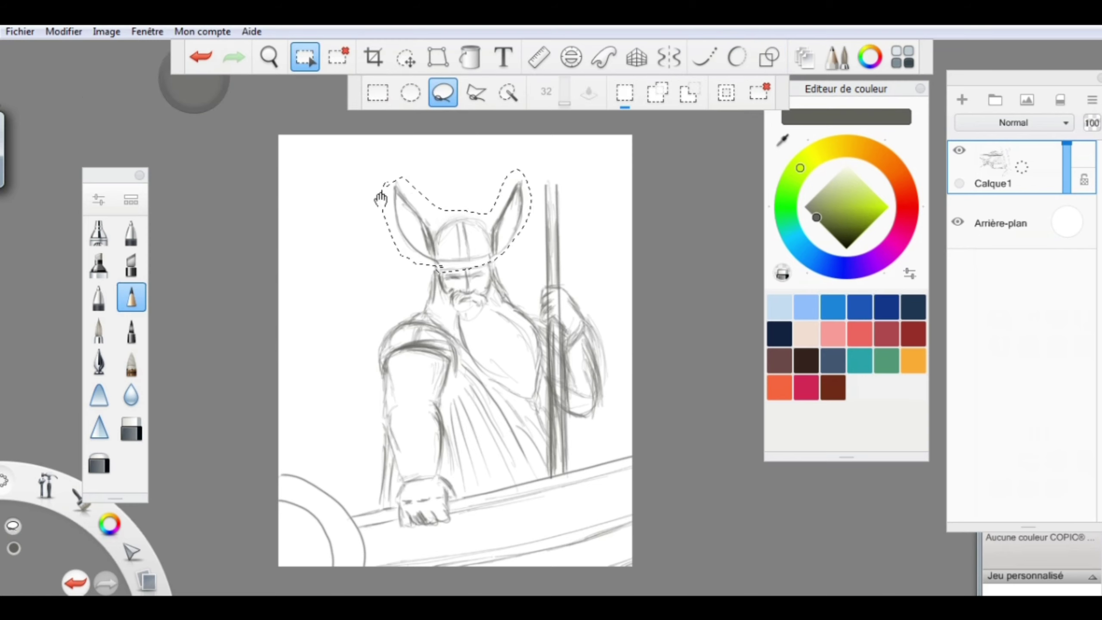
Paste the cut horned helmet onto a new layer.
left_click(64, 32)
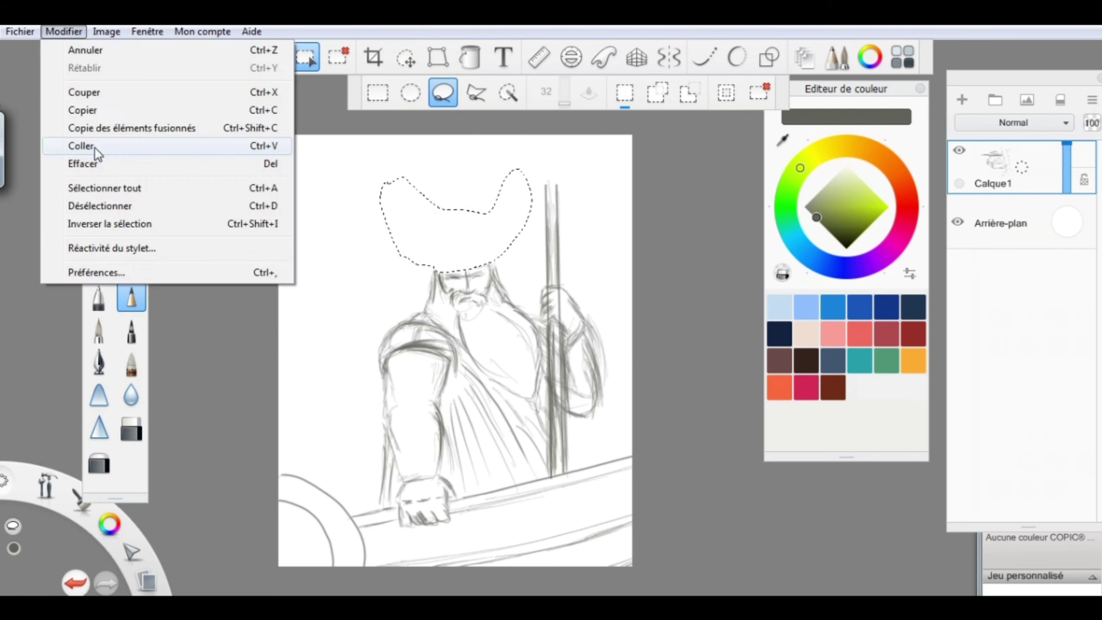
left_click(94, 146)
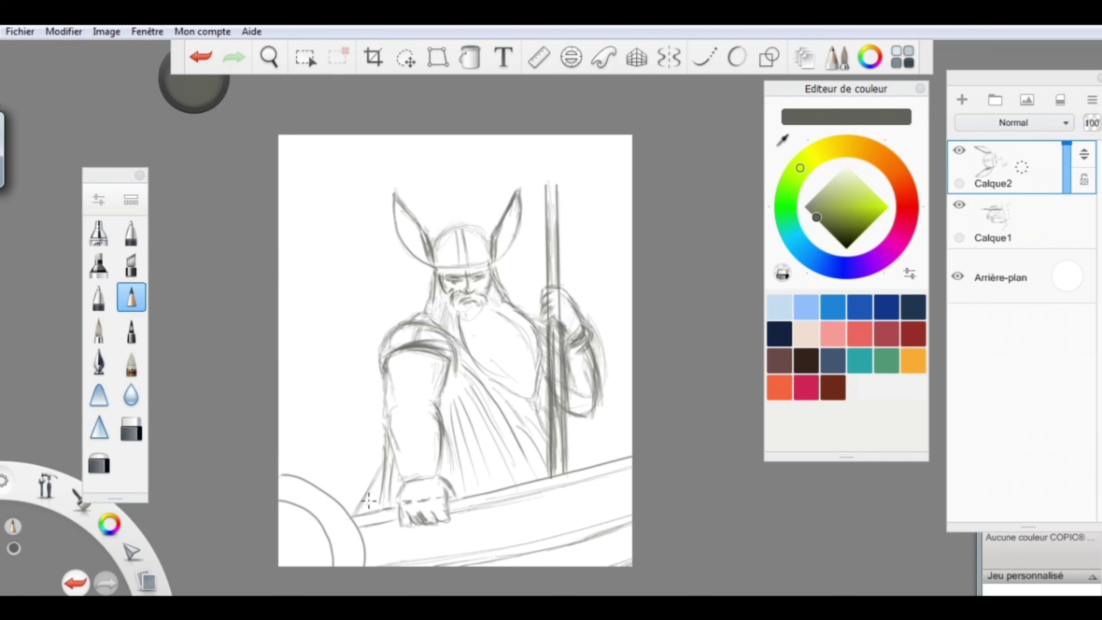
Add sketch strokes to the beard and cloak, and draw the ship's rounded prow with the circle tool.
left_click_drag(449, 320, 506, 254)
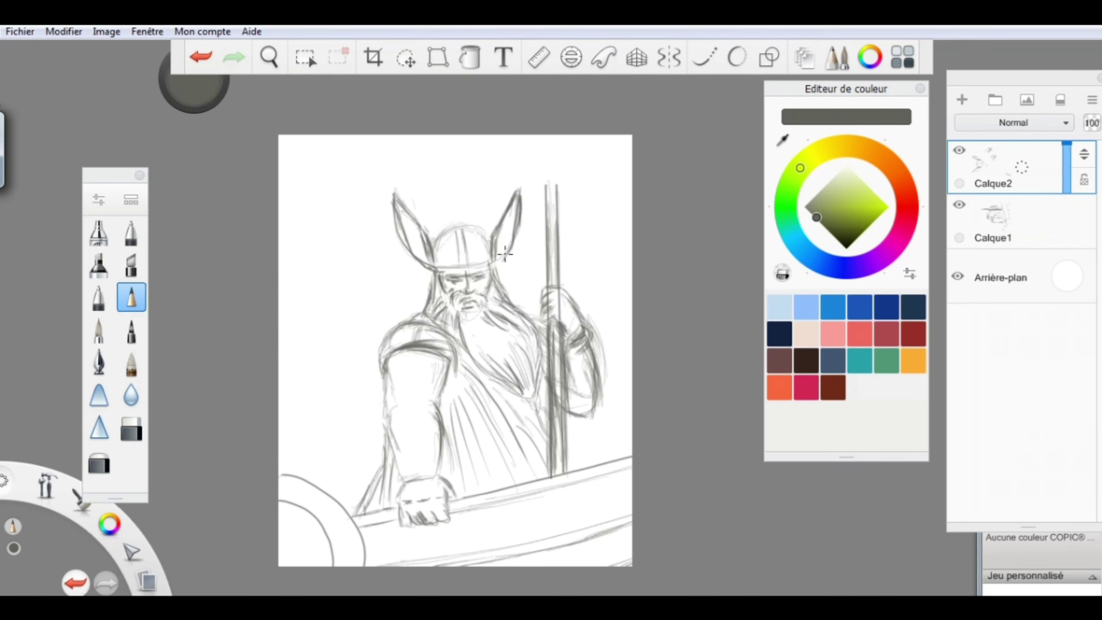
key("o")
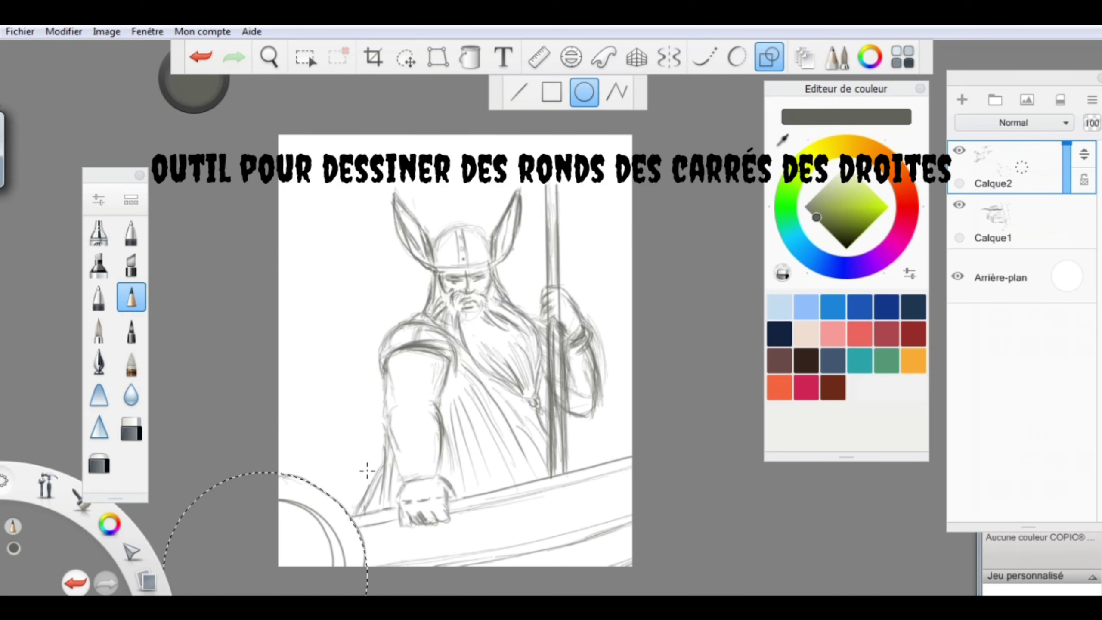
key("e")
Rename the sketch layer Brouillon, add a new layer above it, and merge the draft into Calque1.
double_click(998, 186)
type("Brouillon")
left_click(982, 401)
left_click(962, 99)
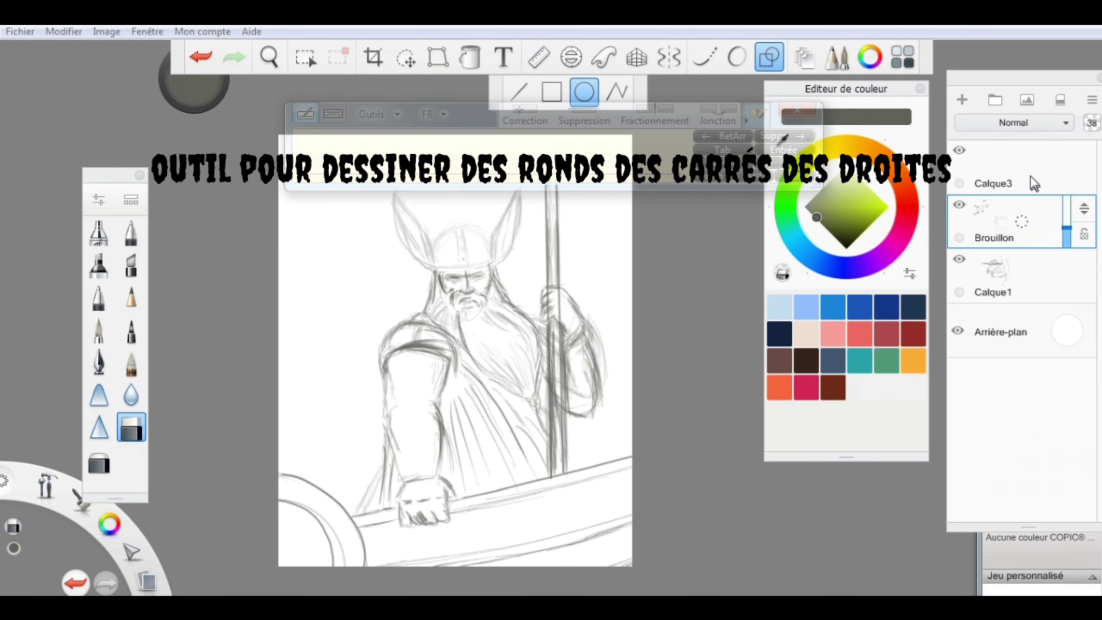
key("ctrl+e")
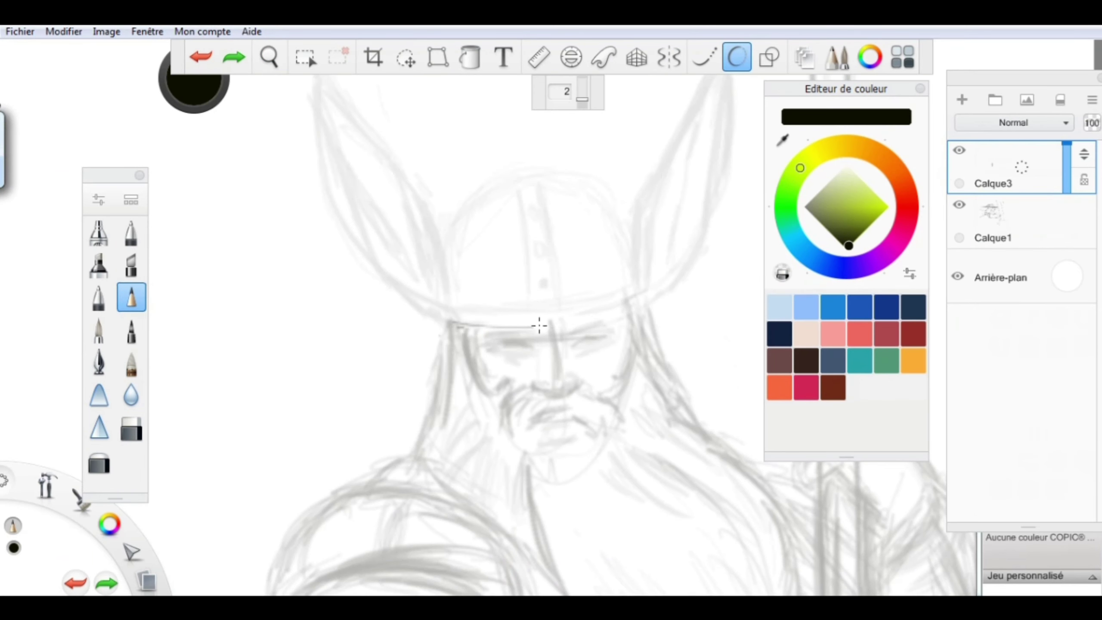
Ink the helmet's dome, central band and brim in black over the sketch, with curve smoothing set to 2.
left_click_drag(540, 325, 637, 302)
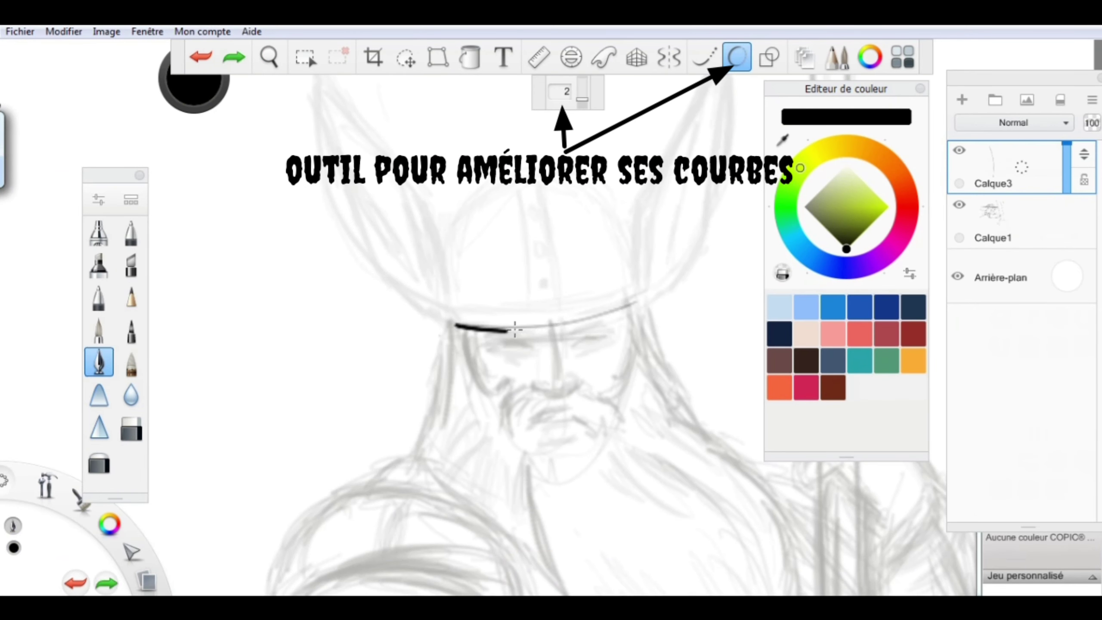
mouse_move(460, 325)
left_mouse_down()
mouse_move(637, 302)
mouse_move(514, 192)
mouse_move(538, 308)
left_mouse_up()
key("ctrl+z")
left_click_drag(543, 196, 564, 304)
left_click_drag(459, 326, 633, 299)
key("ctrl+z")
left_click_drag(449, 304, 636, 299)
left_click_drag(516, 192, 534, 304)
left_click_drag(538, 191, 564, 301)
left_click_drag(460, 309, 627, 281)
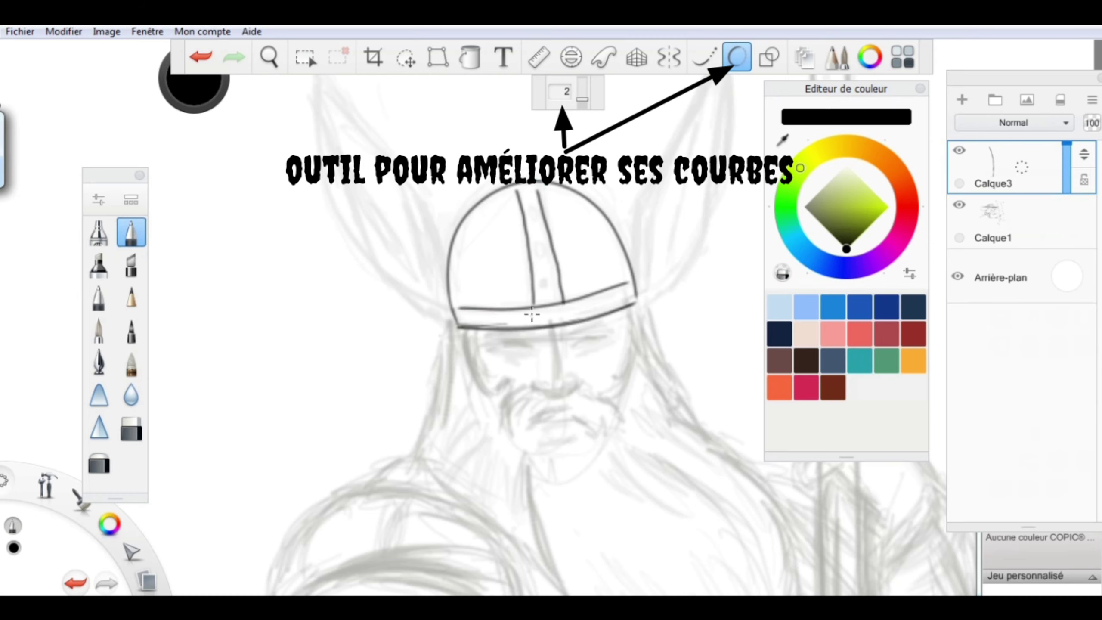
left_click_drag(521, 317, 603, 306)
Ink the eyes, nose and moustache in black, and outline the hair and beard edge beside the face with another brush.
scroll(539, 350, "up", 3)
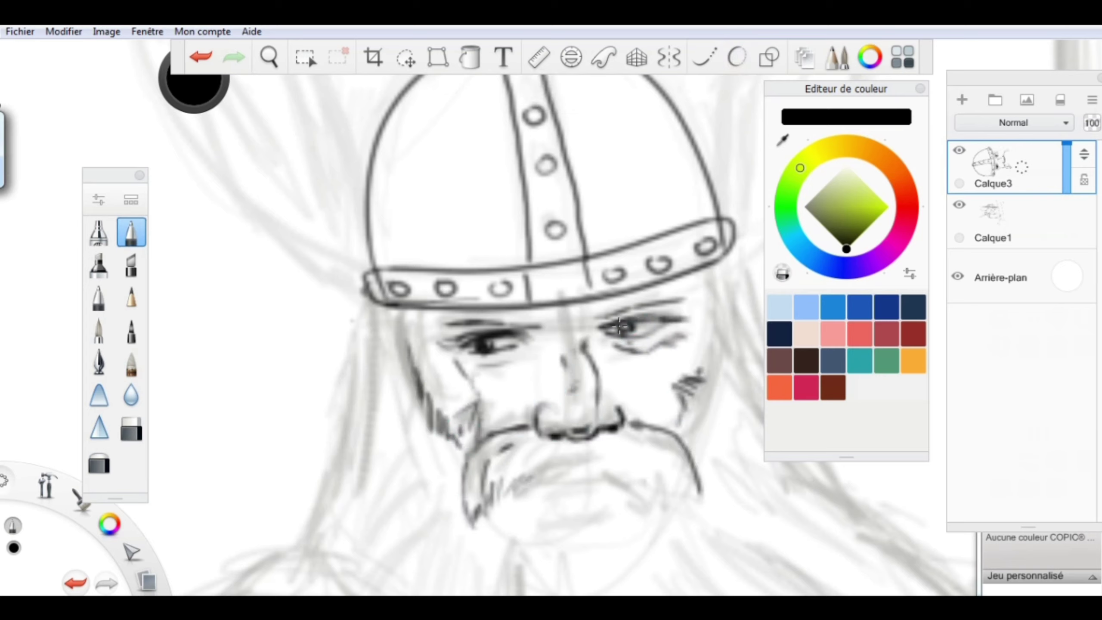
key("ctrl+b")
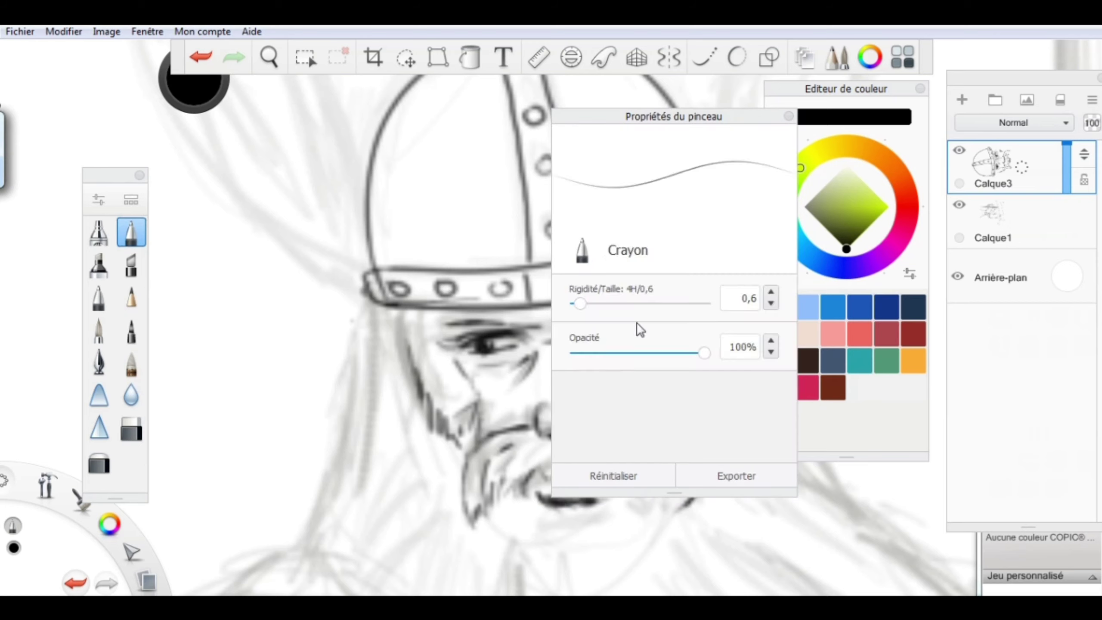
left_click(99, 297)
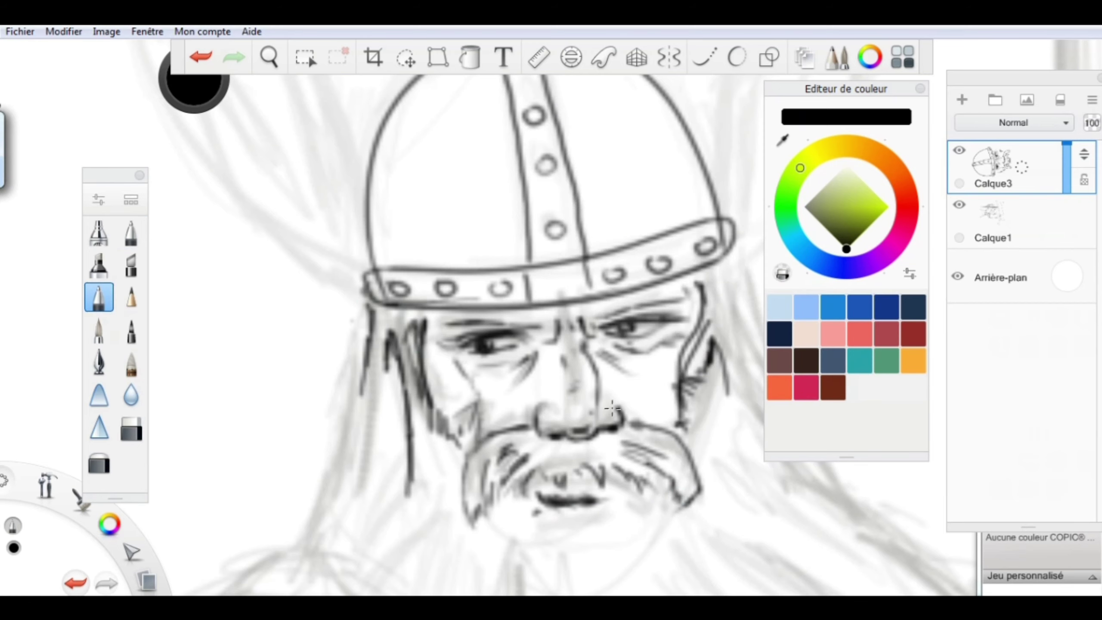
scroll(495, 380, "down", 3)
left_click_drag(489, 364, 545, 523)
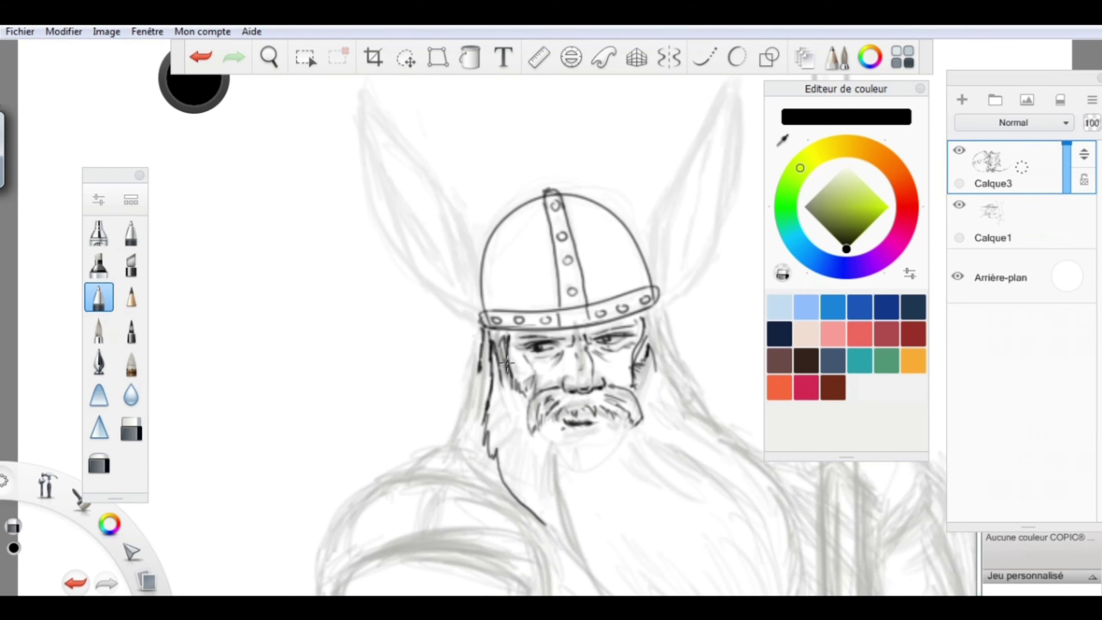
Ink the beard's outer contour down to its tie and fill it with fine hair strands in black.
left_click(14, 526)
left_click_drag(572, 424, 733, 500)
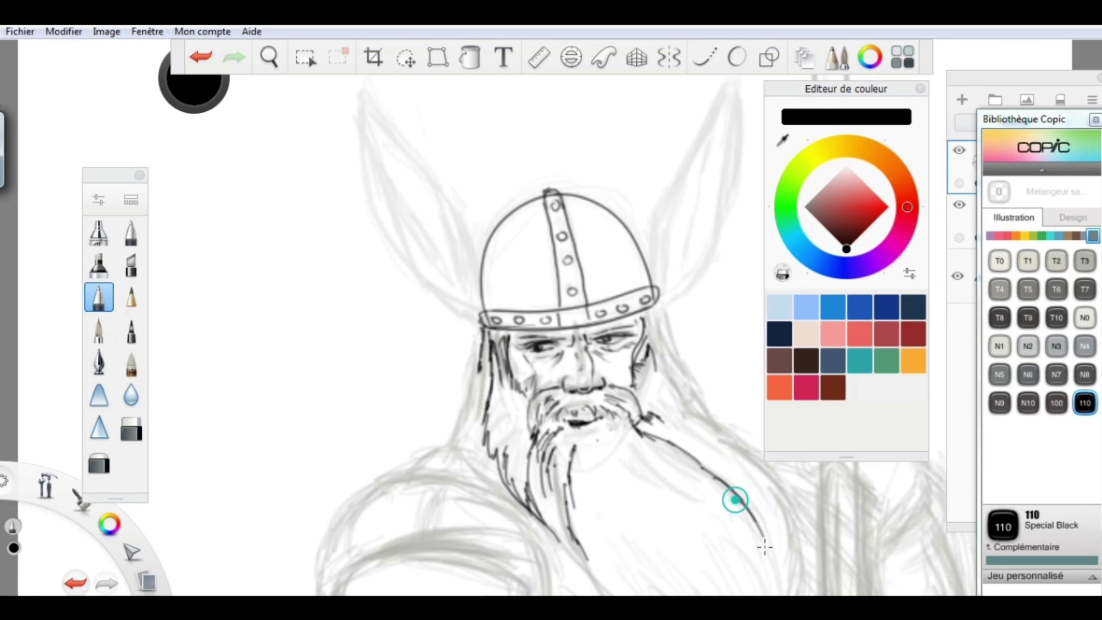
key("ctrl+z")
scroll(645, 414, "down", 3)
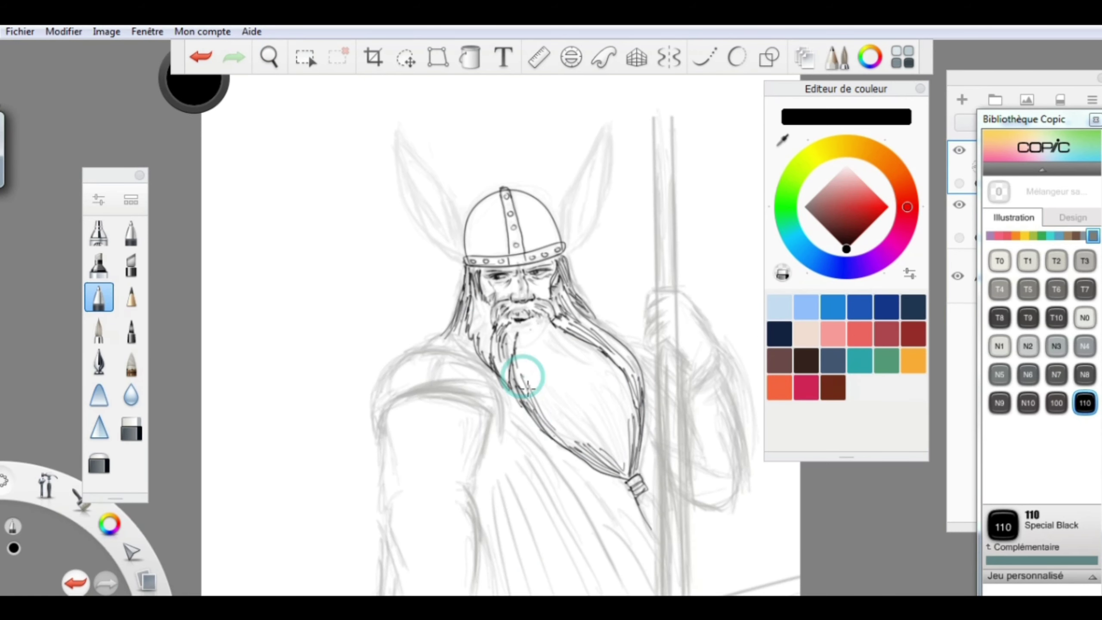
left_click_drag(527, 384, 564, 439)
left_click_drag(549, 352, 604, 410)
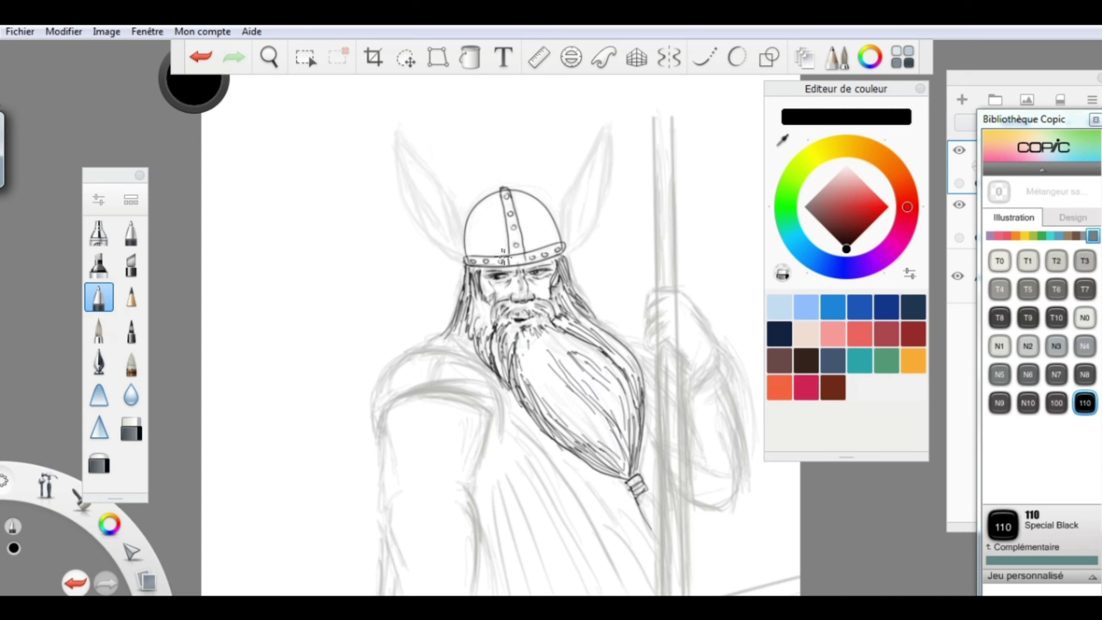
Duplicate the inked horn and place the mirrored copy on the opposite side of the helmet.
left_click(63, 32)
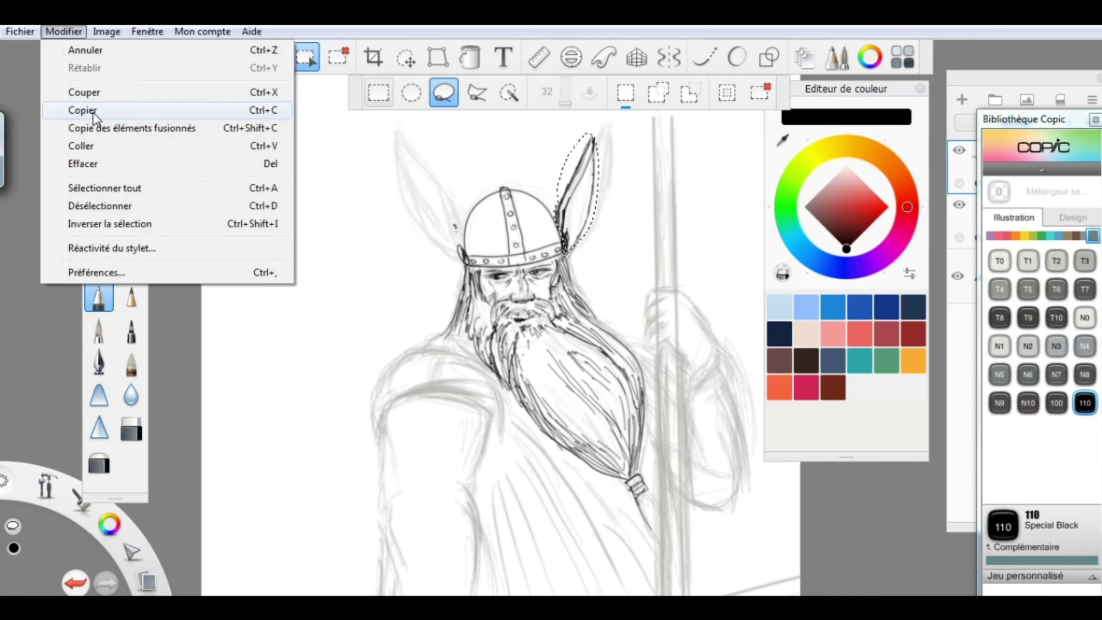
left_click(86, 108)
key("ctrl+v")
left_click_drag(625, 564, 635, 570)
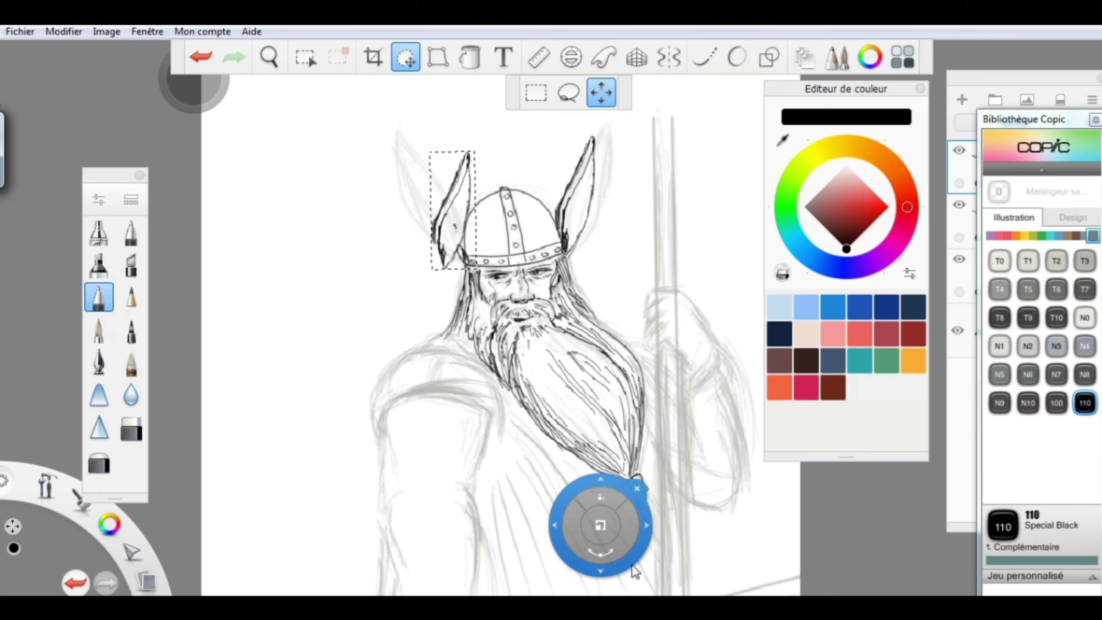
left_click_drag(634, 571, 637, 169)
left_click(64, 31)
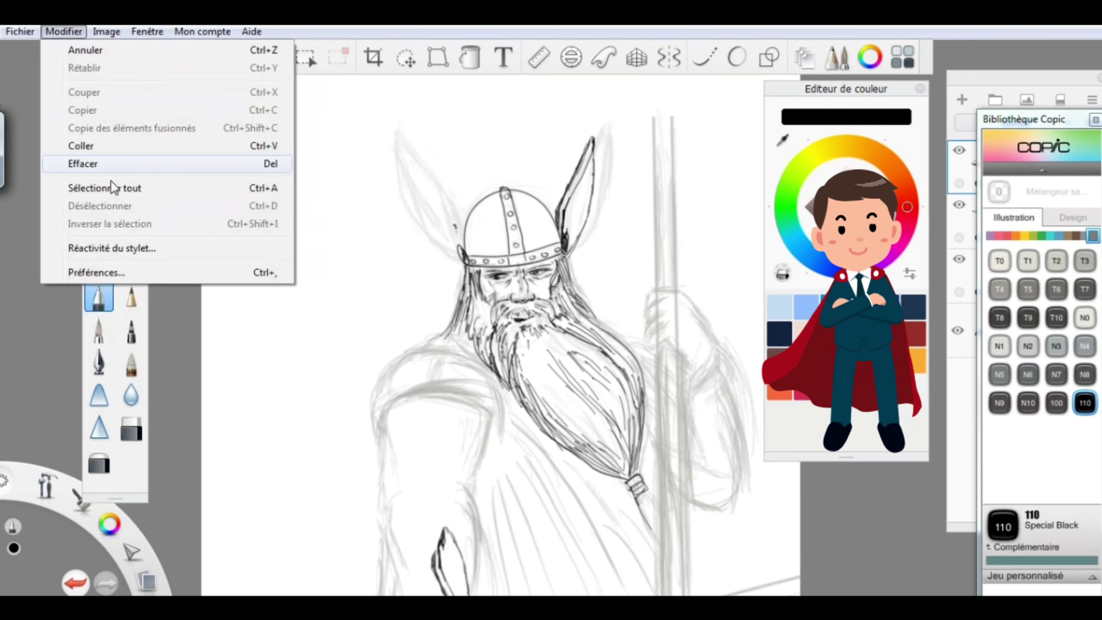
left_click(394, 216)
left_click_drag(497, 210, 486, 198)
key("Return")
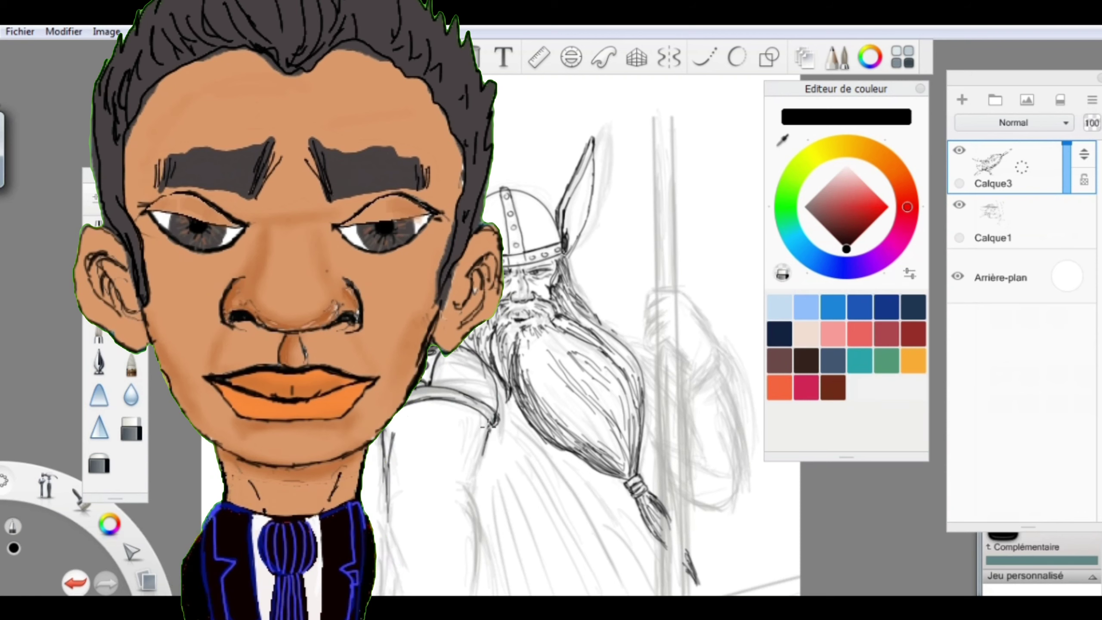
Ink the shoulder armour, outstretched arm and fist, and draw the folds of the tunic.
left_click_drag(390, 512, 386, 461)
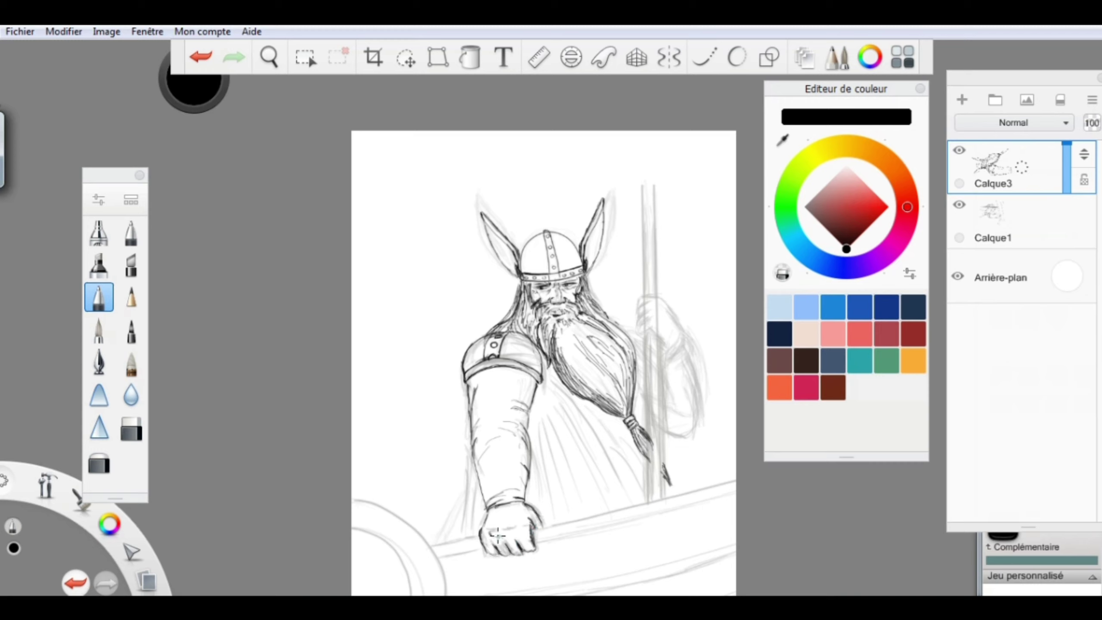
mouse_move(564, 490)
left_mouse_down()
mouse_move(540, 366)
mouse_move(544, 406)
left_mouse_up()
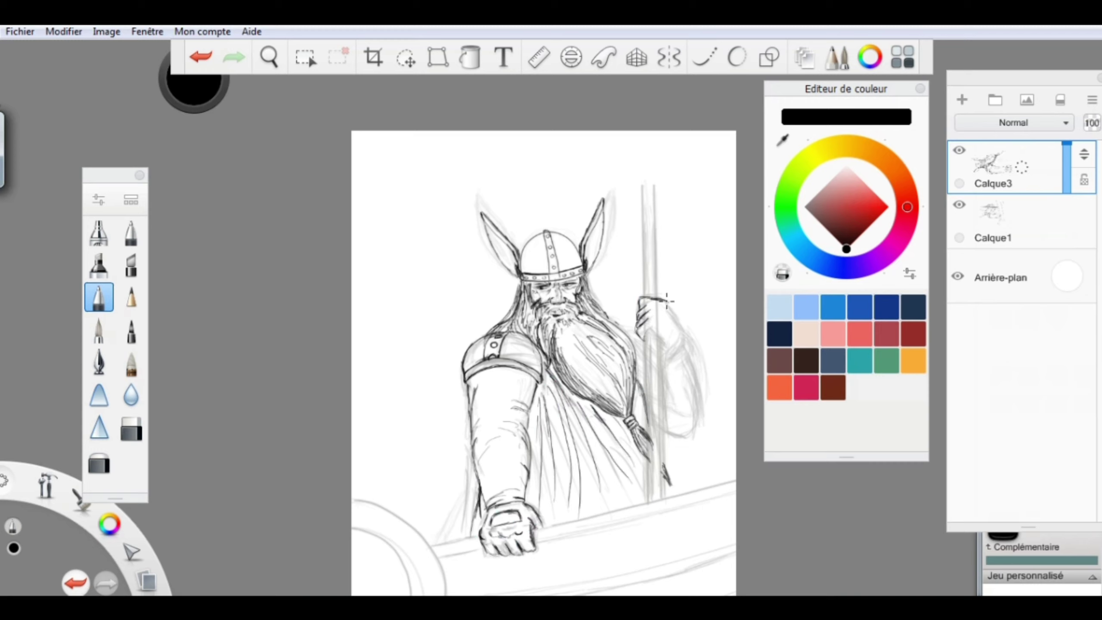
Draw the staff's straight edges with the line tool and erase the parts crossing the gripping hand.
key("l")
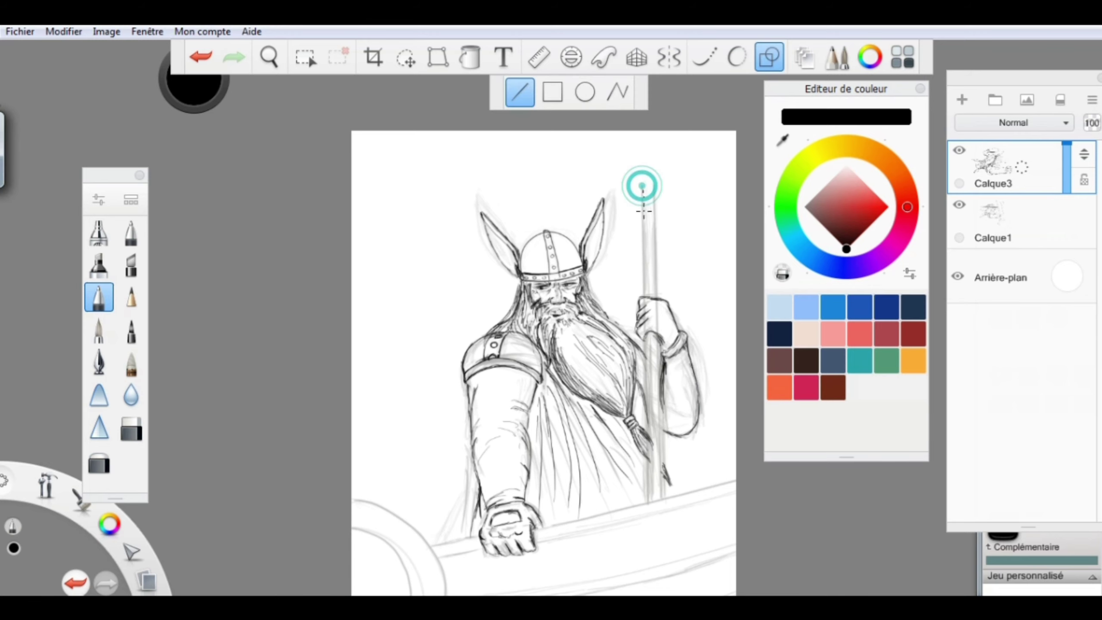
left_click_drag(653, 184, 653, 184)
scroll(638, 310, "up", 5)
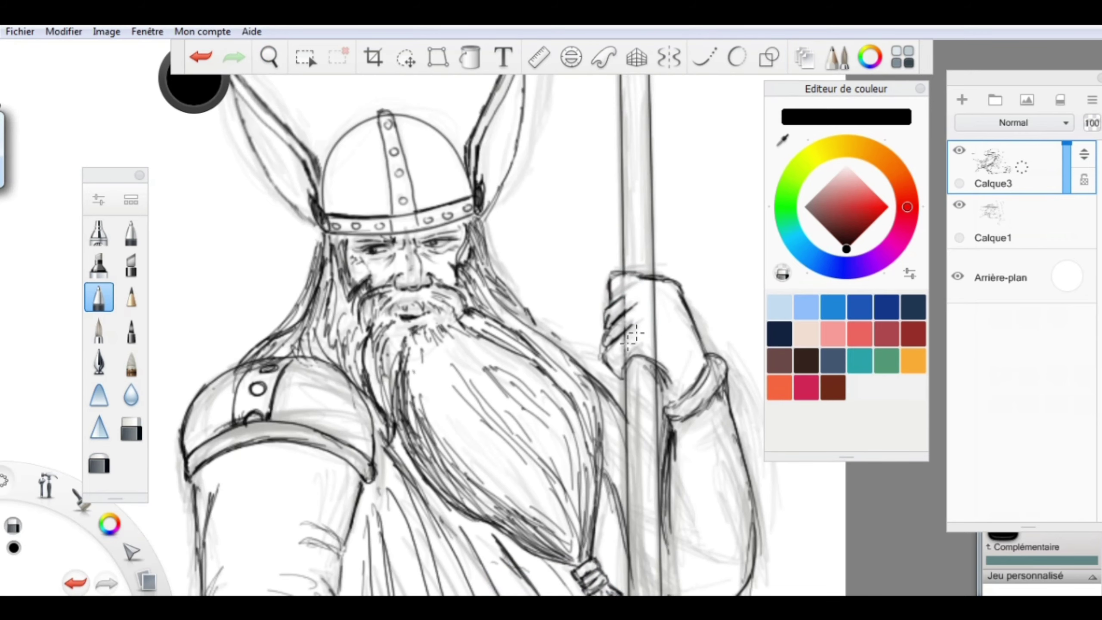
Ink the curved edges of the ship's hull beneath the fist, with curve smoothing set to 1.
scroll(606, 316, "down", 6)
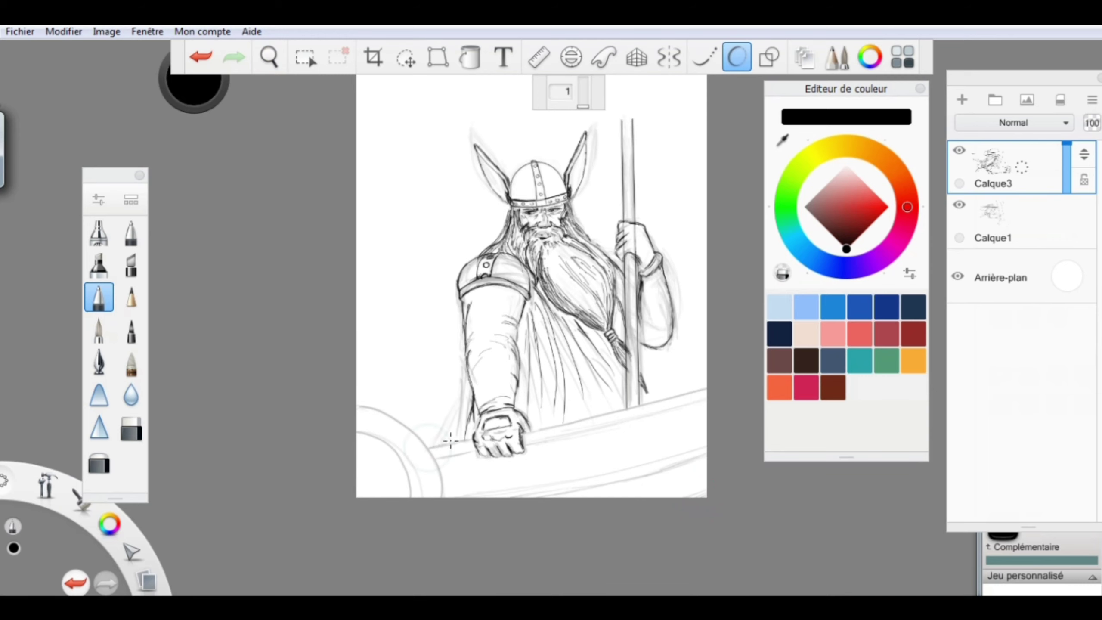
scroll(438, 445, "up", 4)
left_click_drag(752, 490, 384, 564)
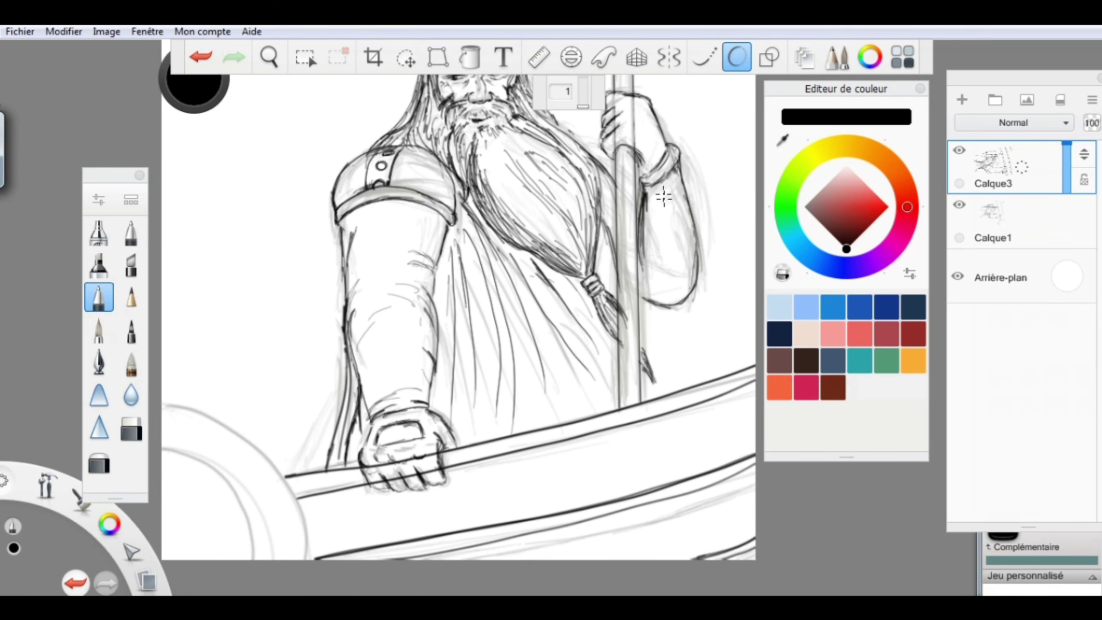
Ink the ship's rounded prow with curved and circular outlines, and erase its excess lines.
mouse_move(155, 450)
left_mouse_down()
mouse_move(282, 543)
mouse_move(385, 474)
left_mouse_up()
key("ctrl+z")
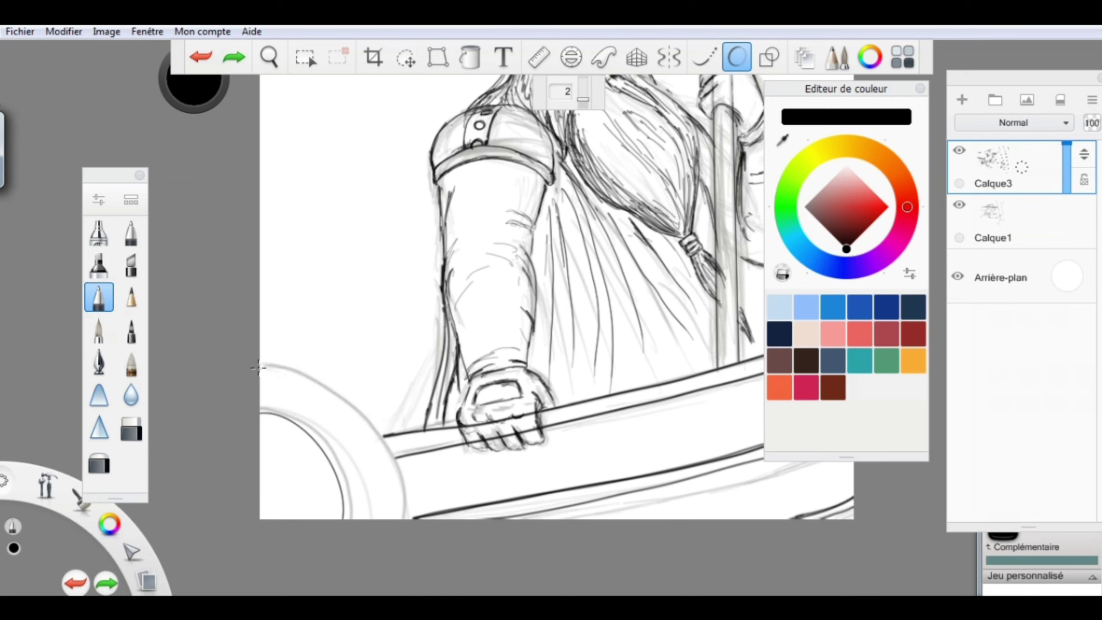
key("o")
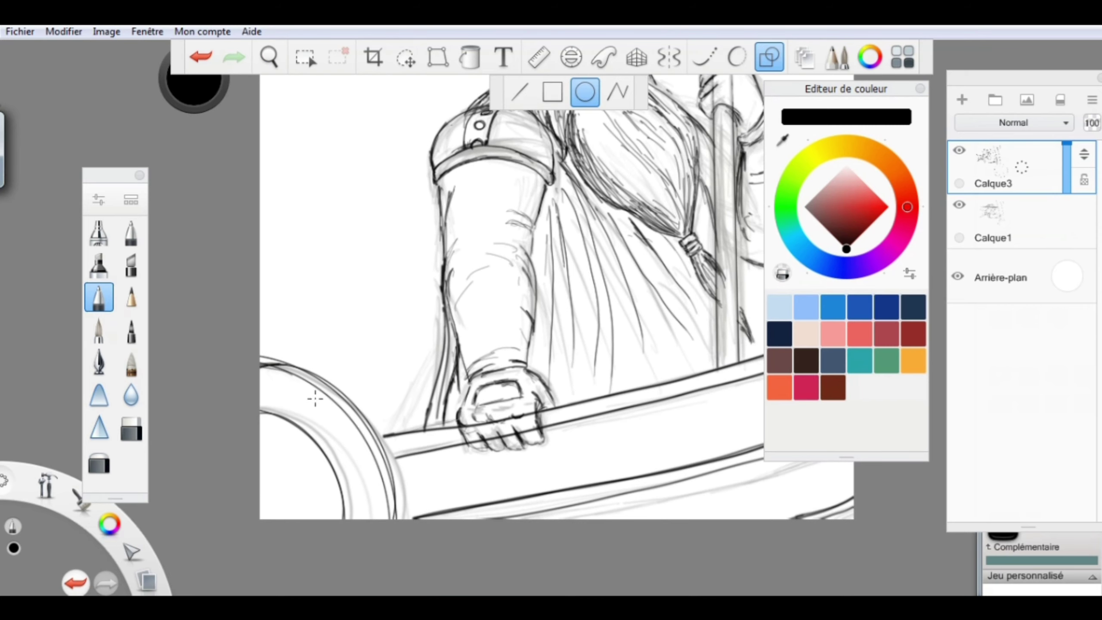
key("e")
scroll(364, 529, "up", 3)
scroll(254, 423, "down", 2)
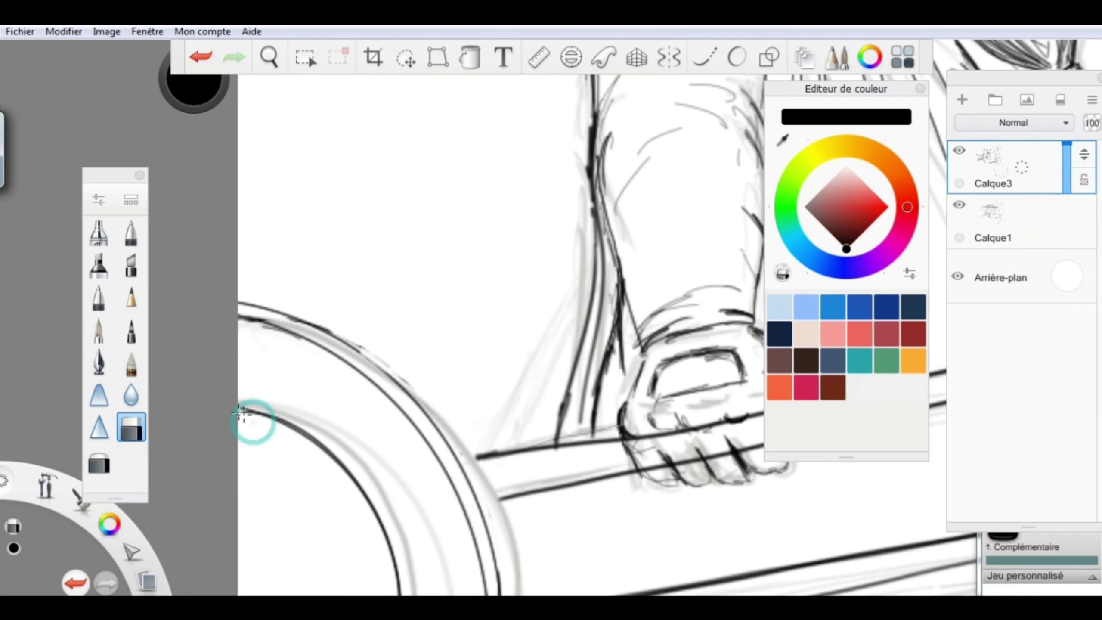
left_click(98, 297)
scroll(595, 297, "down", 4)
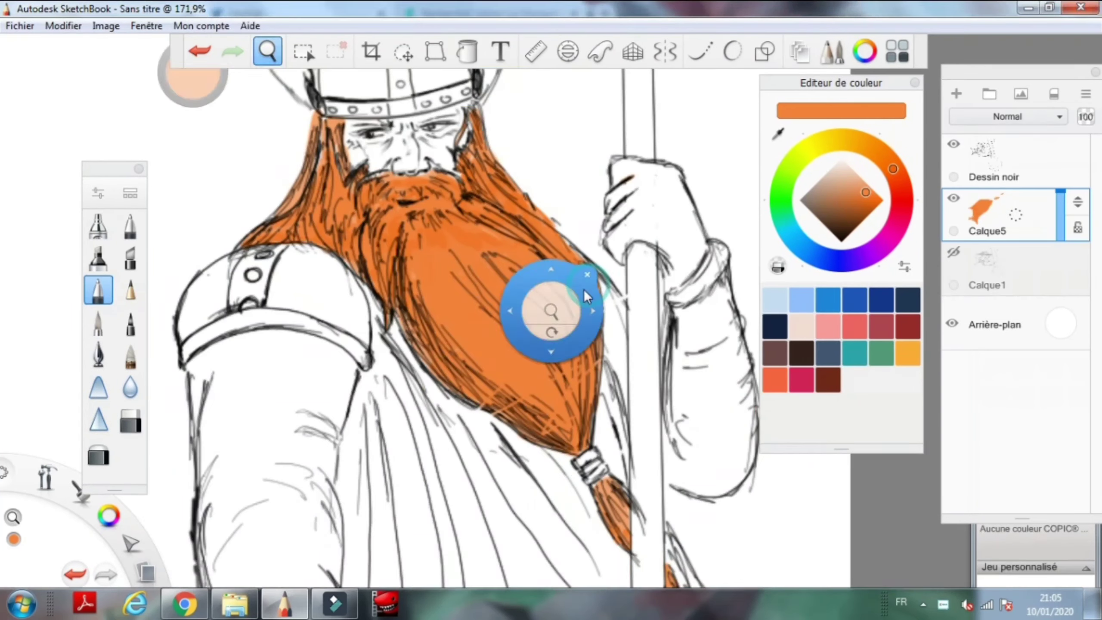
Colour the face's skin with Copic R11 Pale Cherry Pink and R02 Flesh, and pick R43 for deeper shading.
left_click_drag(553, 308, 577, 282)
left_click(1022, 310)
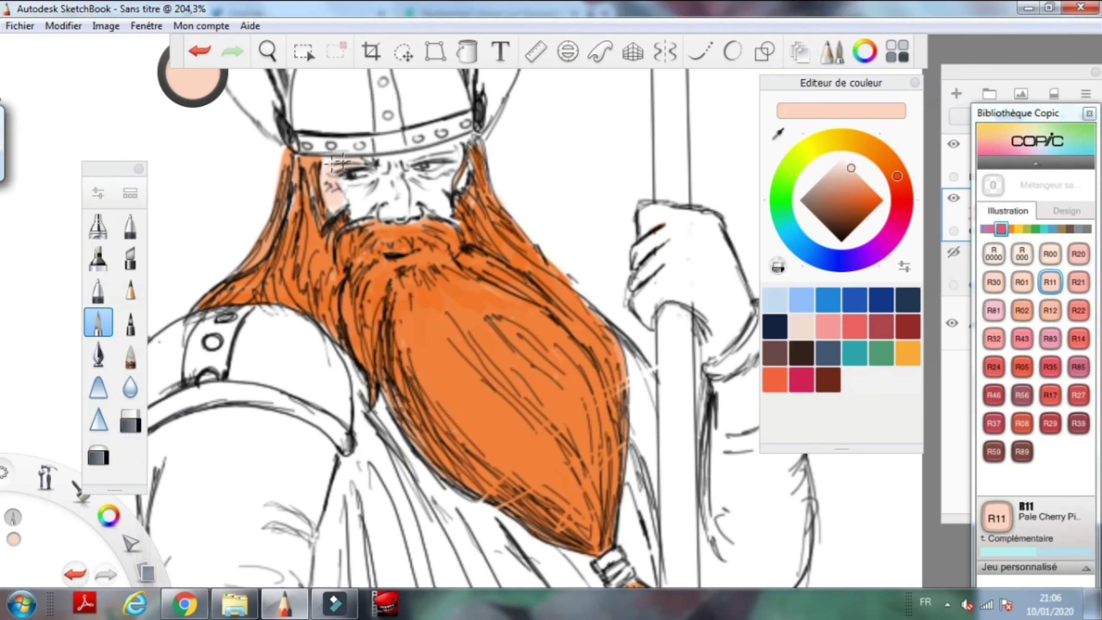
left_click_drag(334, 174, 416, 204)
left_click_drag(373, 144, 460, 182)
left_click(99, 322)
mouse_move(377, 208)
left_mouse_down()
mouse_move(437, 148)
mouse_move(412, 204)
left_mouse_up()
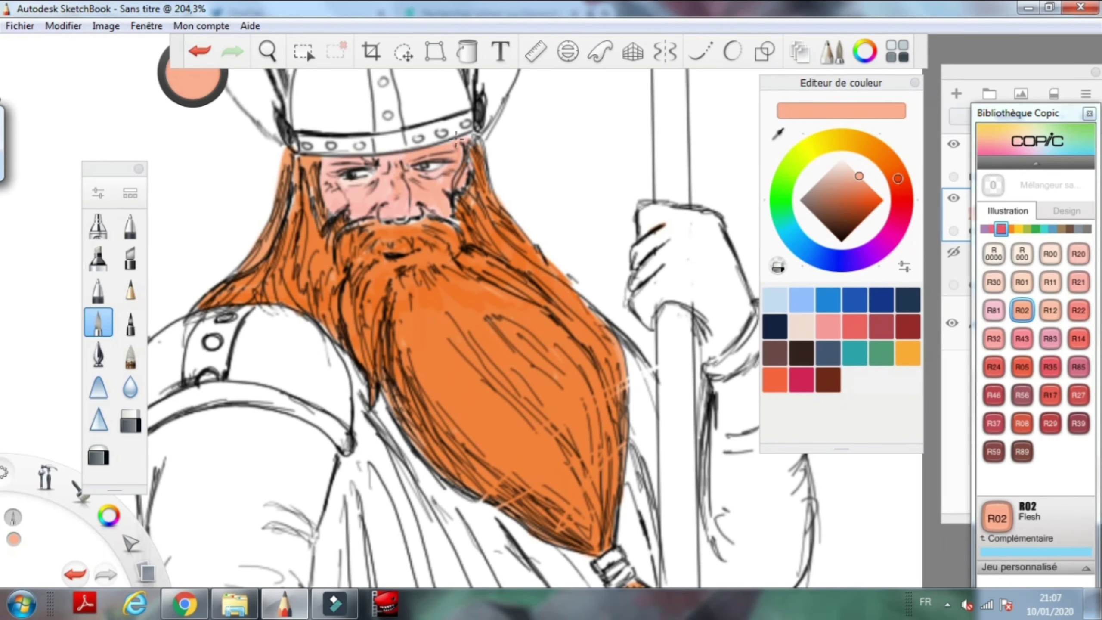
left_click(1022, 338)
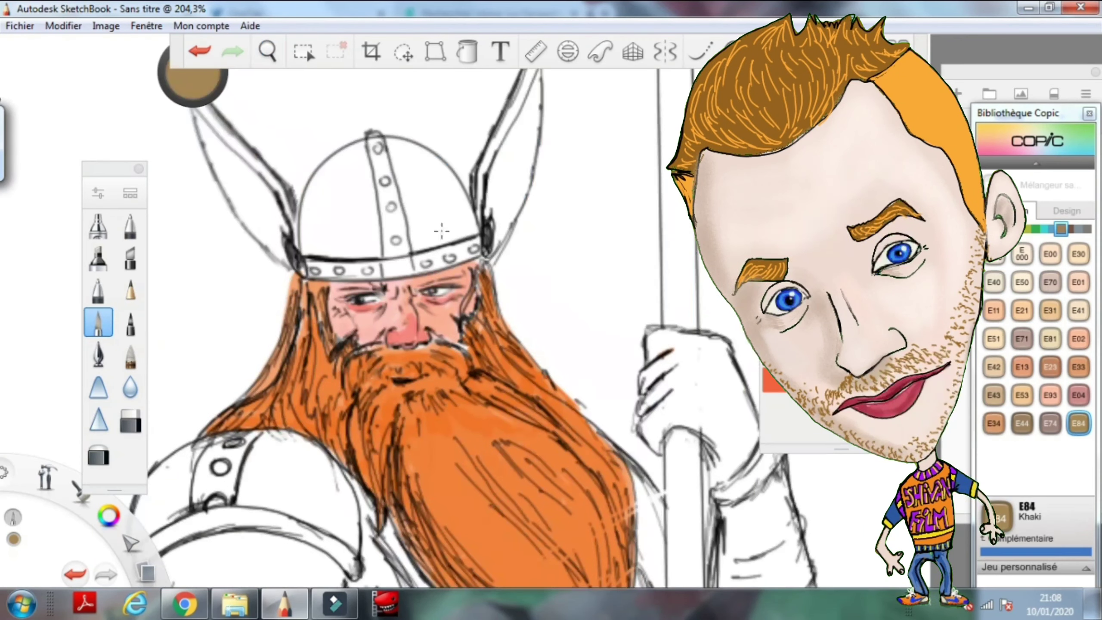
Colour the helmet, horns and shoulder guard with Copic E84 Khaki, and the hand gripping the staff with pink skin tones.
mouse_move(369, 183)
left_mouse_down()
mouse_move(321, 262)
mouse_move(347, 195)
mouse_move(412, 165)
mouse_move(437, 177)
mouse_move(469, 224)
left_mouse_up()
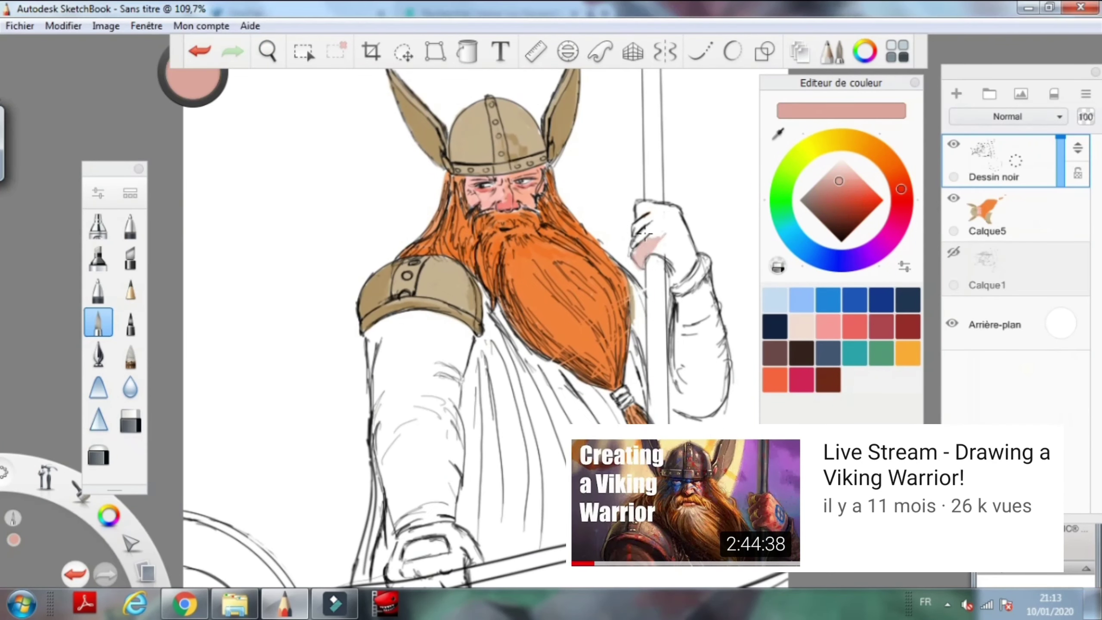
mouse_move(668, 269)
left_mouse_down()
mouse_move(664, 209)
mouse_move(638, 213)
mouse_move(661, 230)
mouse_move(668, 216)
mouse_move(633, 212)
left_mouse_up()
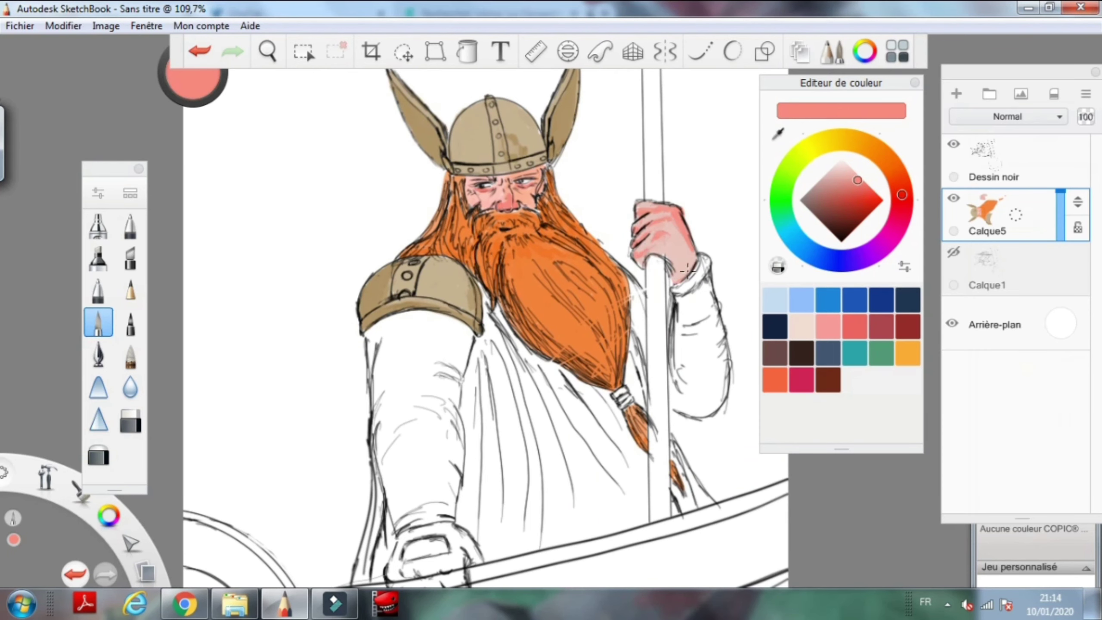
Colour both sleeves with Copic E39 Leather, building up a second coat on the forward arm.
left_click(897, 51)
left_click(993, 310)
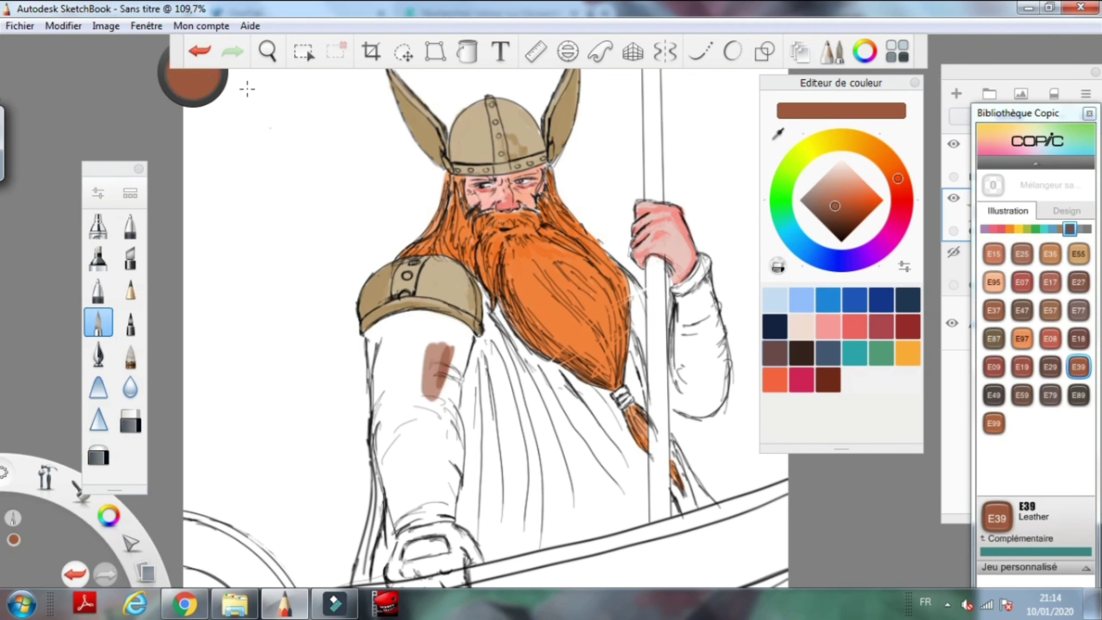
left_click_drag(403, 514, 454, 443)
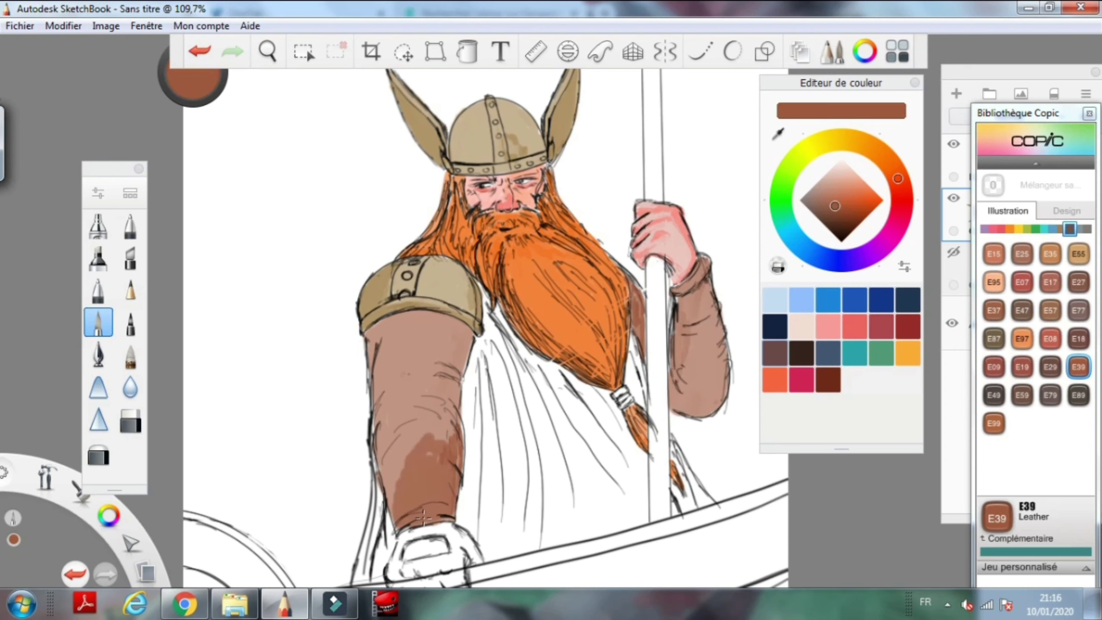
mouse_move(450, 458)
left_mouse_down()
mouse_move(376, 362)
mouse_move(419, 326)
left_mouse_up()
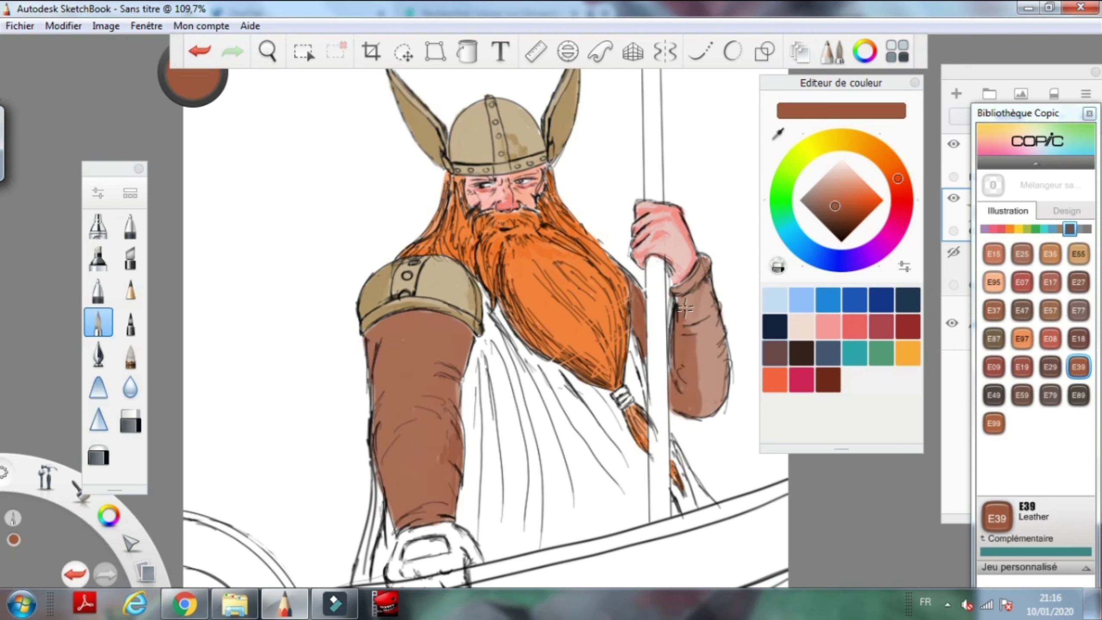
Colour the beard tie dark brown and the bare skin in the forward glove's opening pale pink.
left_click(774, 353)
left_click_drag(616, 389, 635, 406)
left_click(802, 326)
mouse_move(405, 545)
left_mouse_down()
mouse_move(425, 556)
mouse_move(433, 540)
left_mouse_up()
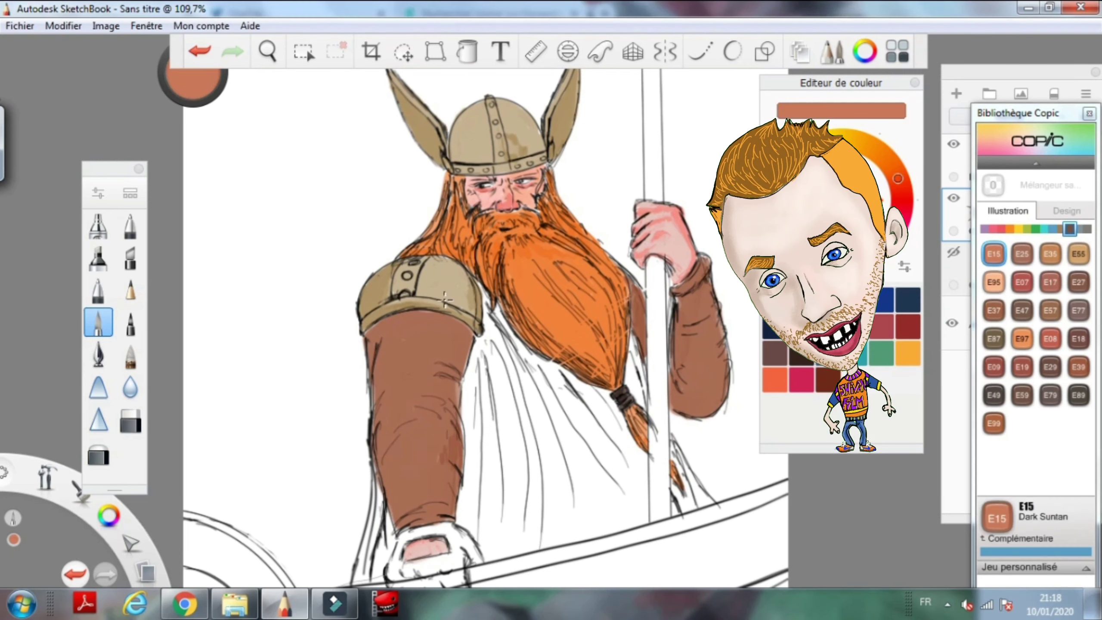
Paint the trim along the shoulder guard's lower edge reddish orange and sample a darker tone from it for touch-ups.
left_click(477, 278, "alt")
left_click_drag(384, 304, 464, 317)
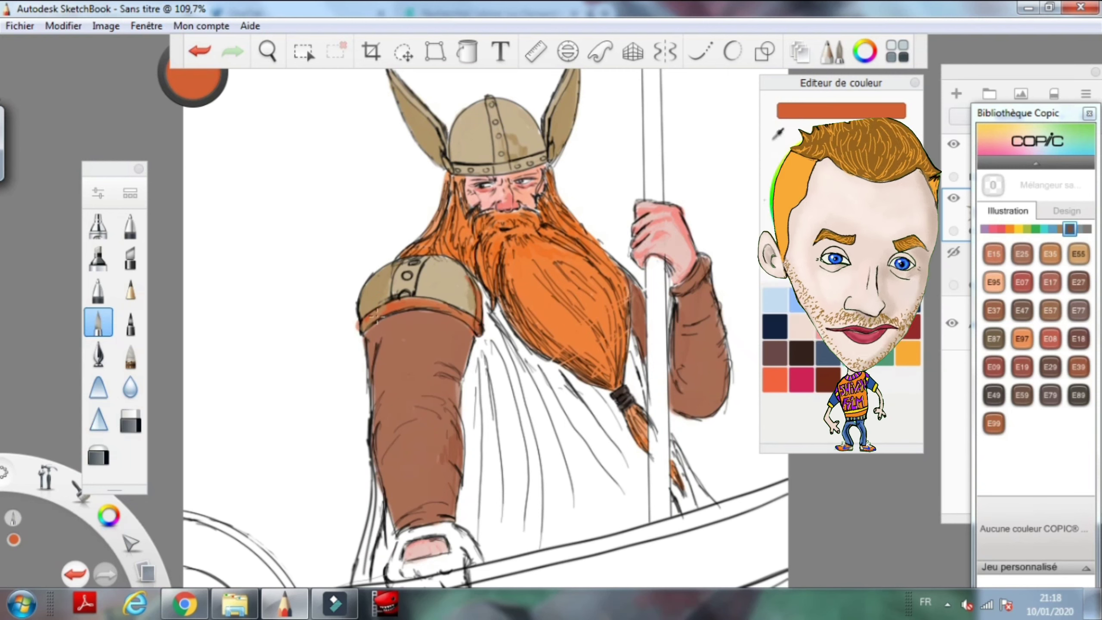
left_click(953, 170)
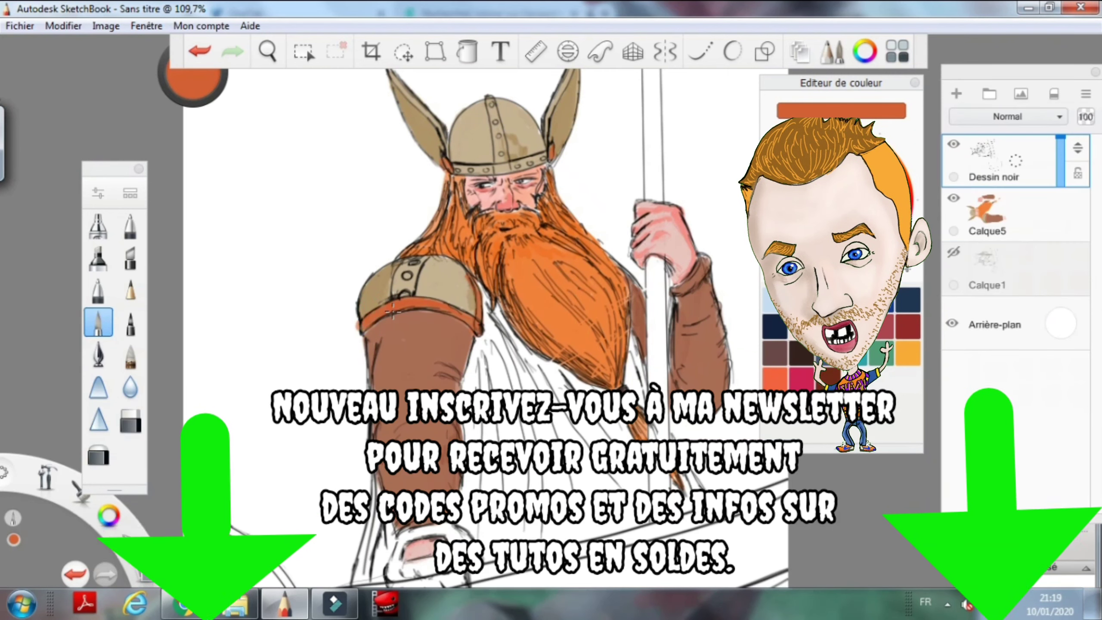
left_click(465, 294, "alt")
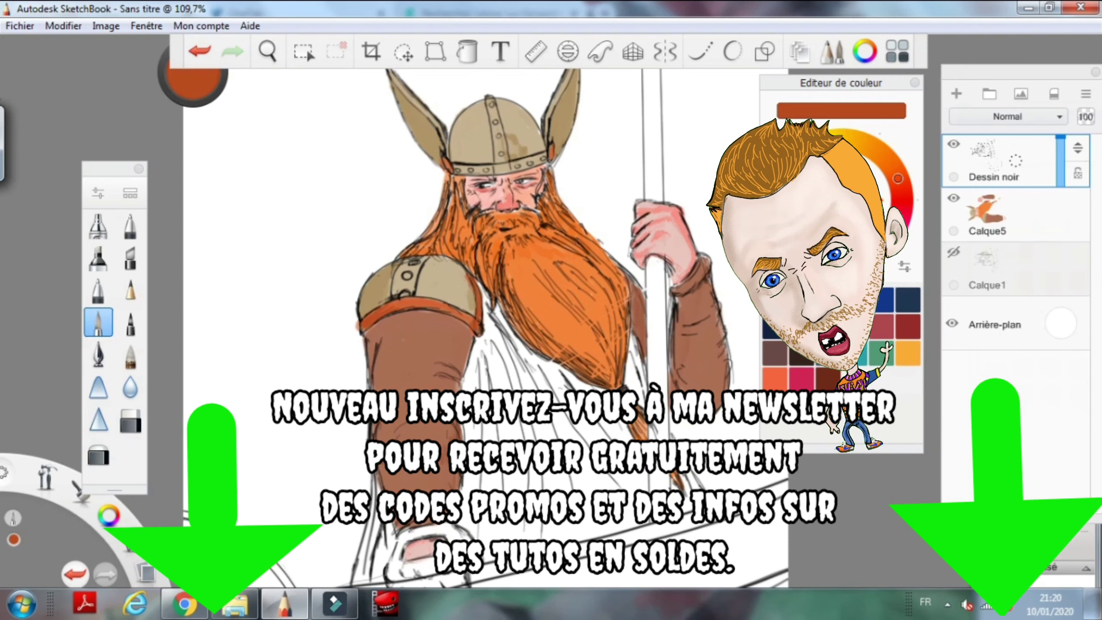
Shade the staff-gripping hand with skin tones sampled from the face and fist, undoing a stray stroke.
left_click(475, 185, "alt")
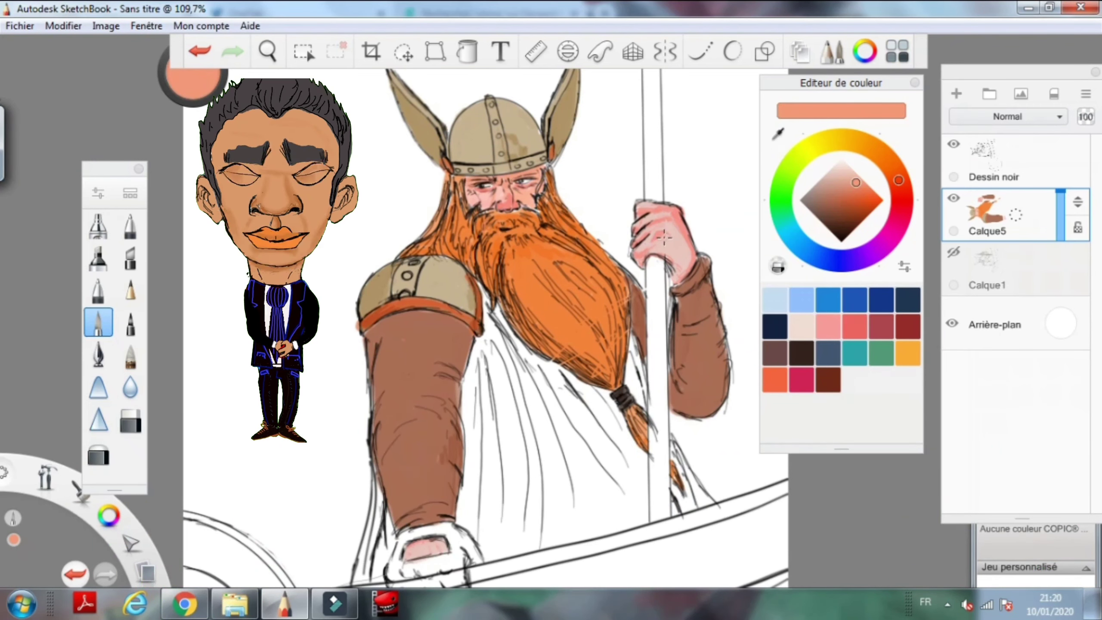
key("ctrl+z")
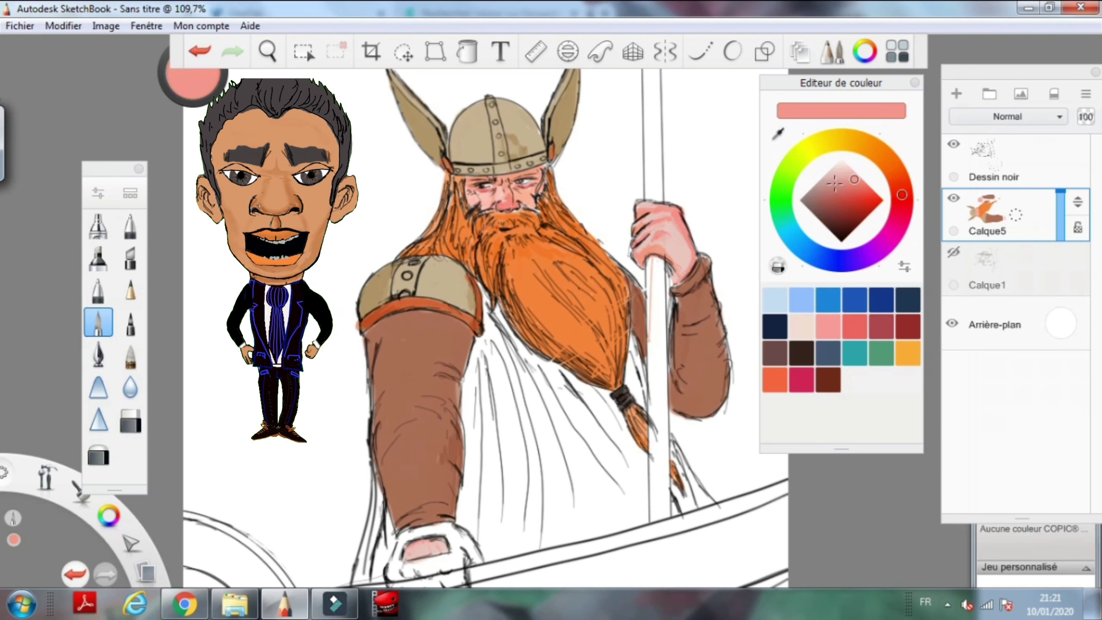
left_click(421, 549, "alt")
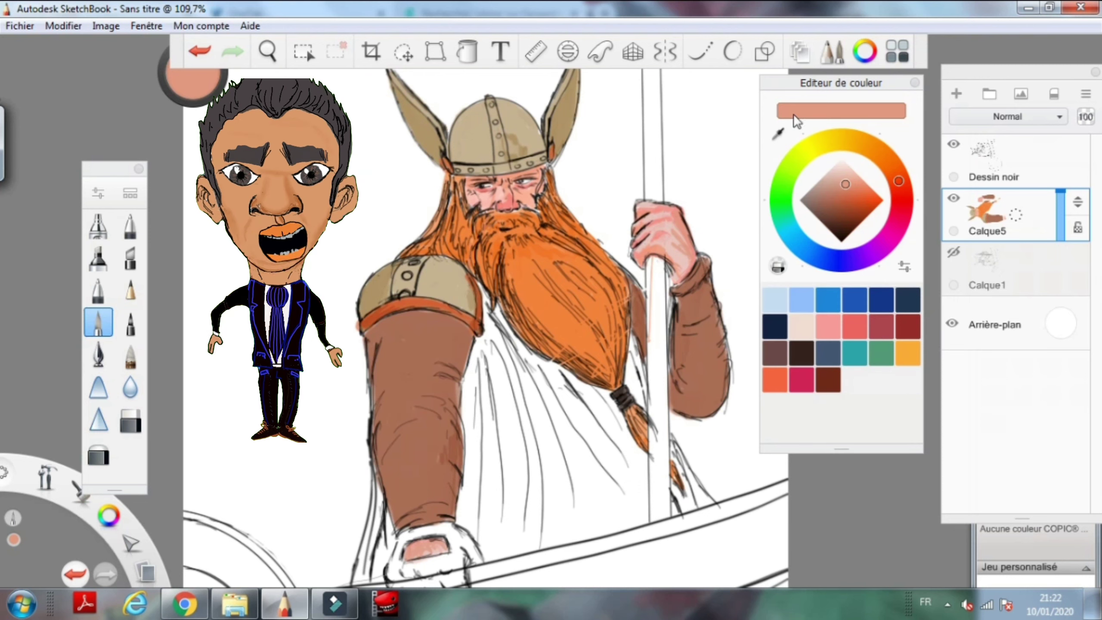
Lay a light reddish-brown base over the tunic and cape, starting from the sleeve's sampled colour.
left_click(451, 366, "alt")
left_click_drag(520, 408, 511, 477)
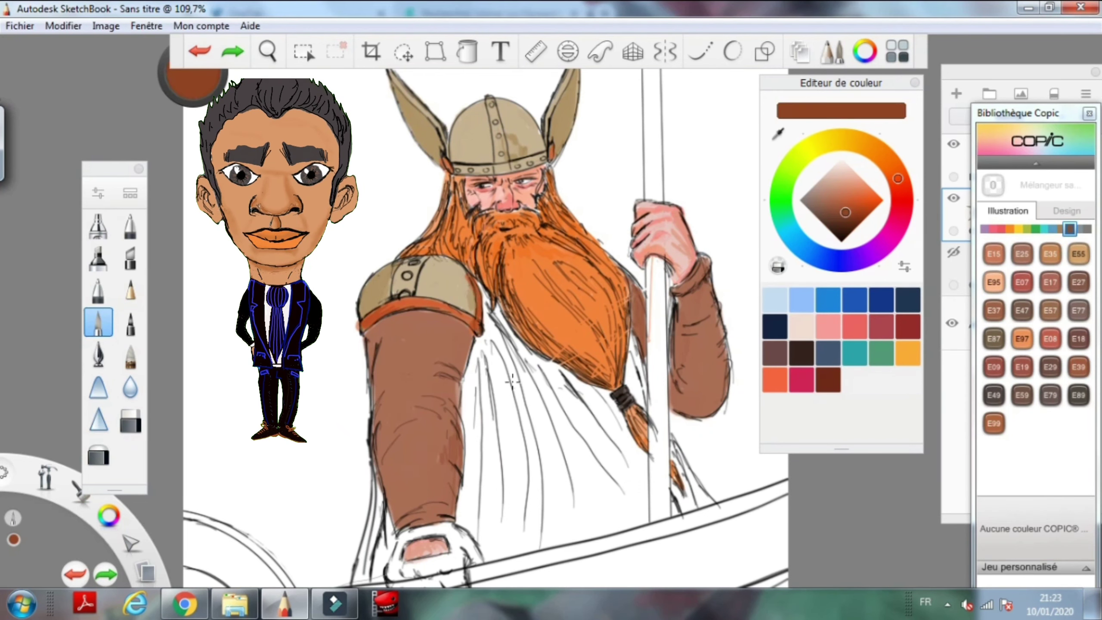
mouse_move(499, 356)
left_mouse_down()
mouse_move(507, 425)
mouse_move(477, 304)
mouse_move(489, 430)
mouse_move(477, 556)
mouse_move(520, 382)
mouse_move(597, 423)
mouse_move(512, 506)
mouse_move(601, 543)
mouse_move(637, 460)
mouse_move(562, 529)
mouse_move(629, 482)
left_mouse_up()
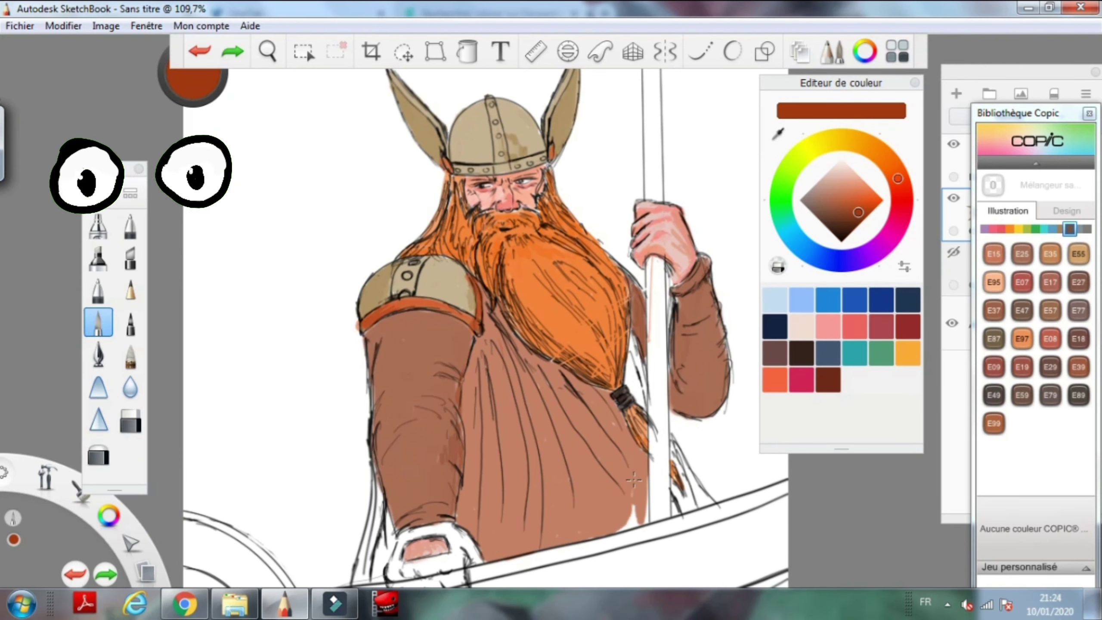
mouse_move(676, 451)
left_mouse_down()
mouse_move(701, 498)
mouse_move(644, 412)
left_mouse_up()
left_click_drag(390, 521, 360, 582)
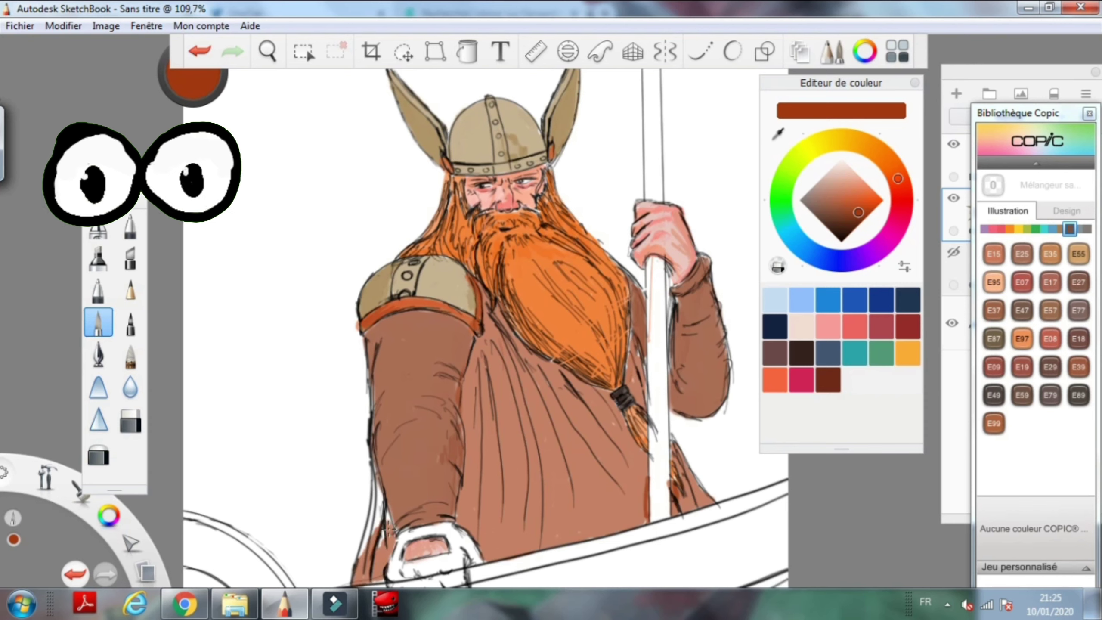
Deepen the tunic and cape folds with further coats of saturated red-brown.
left_click_drag(378, 469, 360, 577)
left_click_drag(507, 278, 478, 447)
mouse_move(478, 536)
left_mouse_down()
mouse_move(481, 457)
mouse_move(567, 373)
mouse_move(612, 411)
mouse_move(618, 458)
mouse_move(497, 371)
mouse_move(541, 387)
mouse_move(499, 539)
mouse_move(616, 529)
mouse_move(533, 466)
mouse_move(571, 491)
mouse_move(577, 438)
left_mouse_up()
key("ctrl+z")
mouse_move(582, 538)
left_mouse_down()
mouse_move(598, 445)
mouse_move(642, 512)
left_mouse_up()
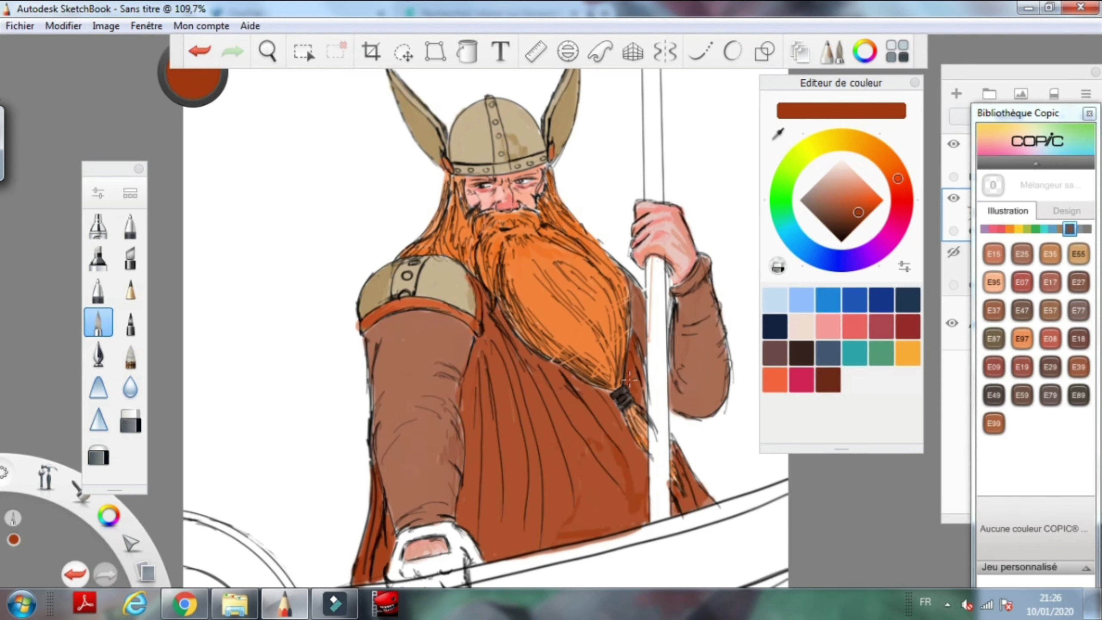
mouse_move(466, 402)
left_mouse_down()
mouse_move(498, 546)
mouse_move(511, 341)
mouse_move(469, 502)
mouse_move(513, 397)
mouse_move(557, 481)
mouse_move(567, 443)
mouse_move(577, 494)
left_mouse_up()
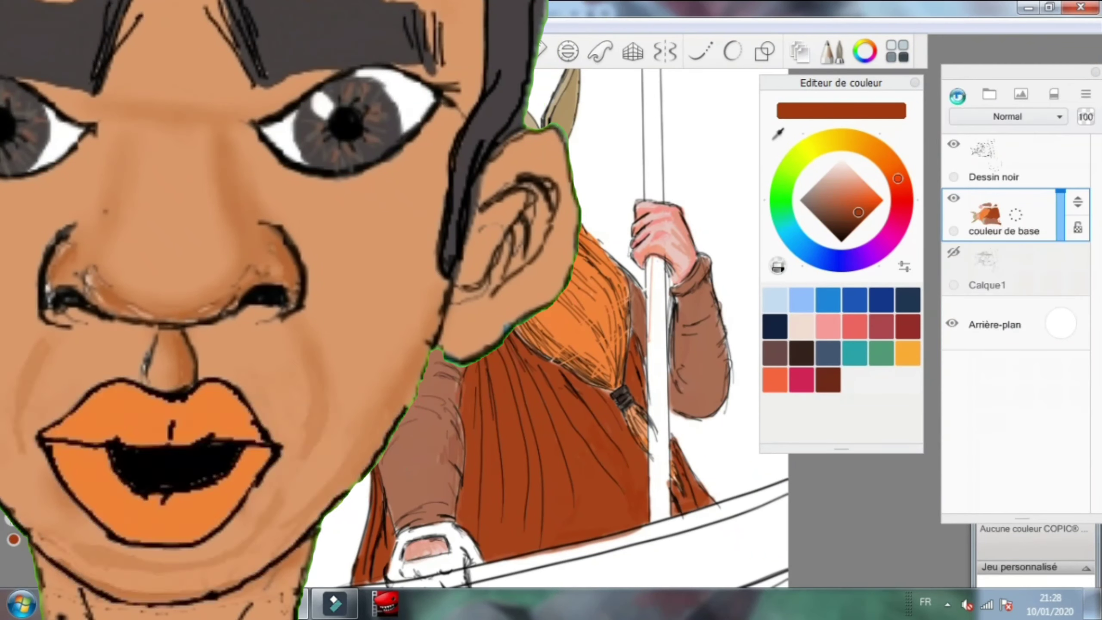
Add a layer above the base colours and paint soft pale-yellow highlights on the beard and hair.
key("ctrl+shift+n")
left_click(857, 186)
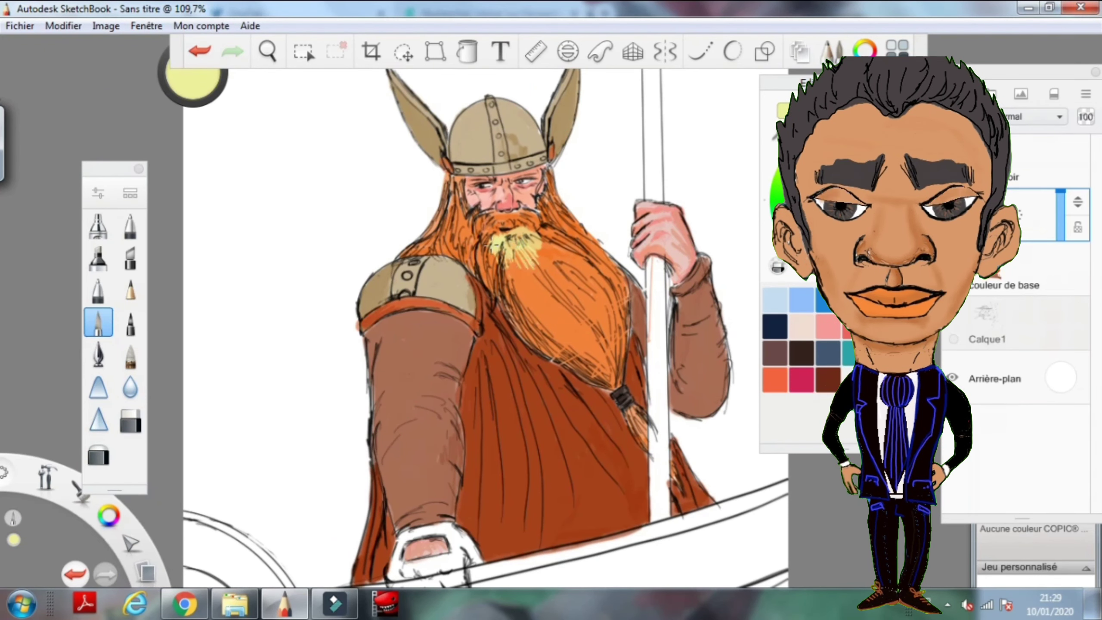
mouse_move(498, 238)
left_mouse_down()
mouse_move(535, 238)
mouse_move(481, 249)
mouse_move(520, 275)
mouse_move(559, 246)
mouse_move(461, 193)
mouse_move(456, 206)
mouse_move(552, 177)
mouse_move(511, 224)
mouse_move(446, 195)
mouse_move(556, 197)
mouse_move(541, 279)
mouse_move(582, 263)
mouse_move(577, 226)
mouse_move(511, 303)
mouse_move(568, 321)
mouse_move(566, 270)
mouse_move(463, 247)
left_mouse_up()
left_click(130, 355)
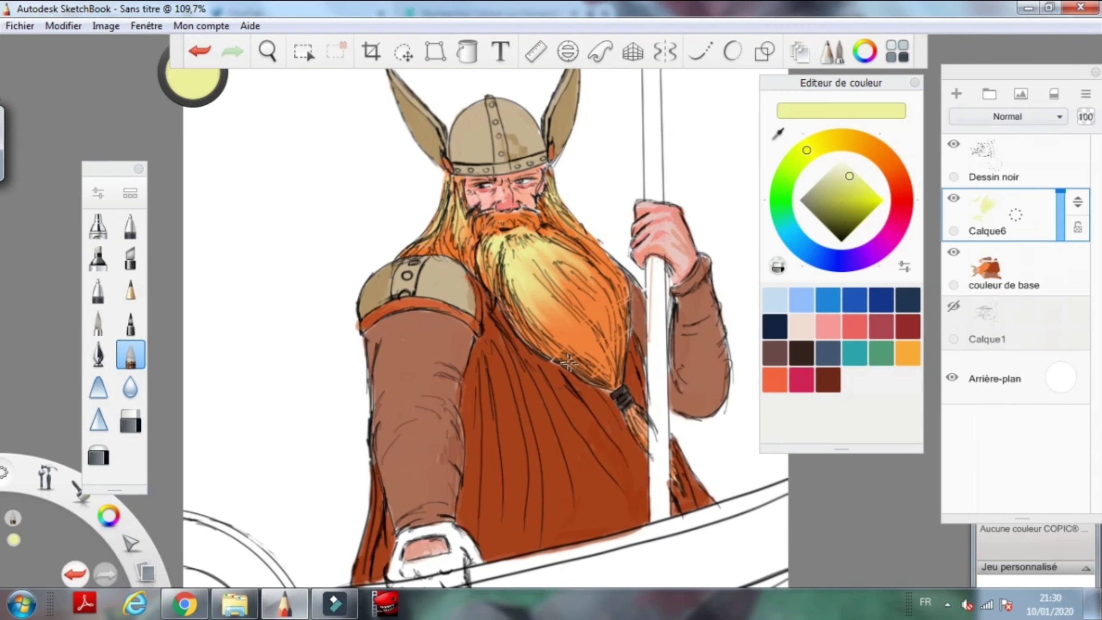
Add a layer beneath the base colours and flood-fill it with Copic V01 Heath as the background.
key("ctrl+shift+n")
left_click_drag(997, 213, 998, 323)
left_click(467, 51)
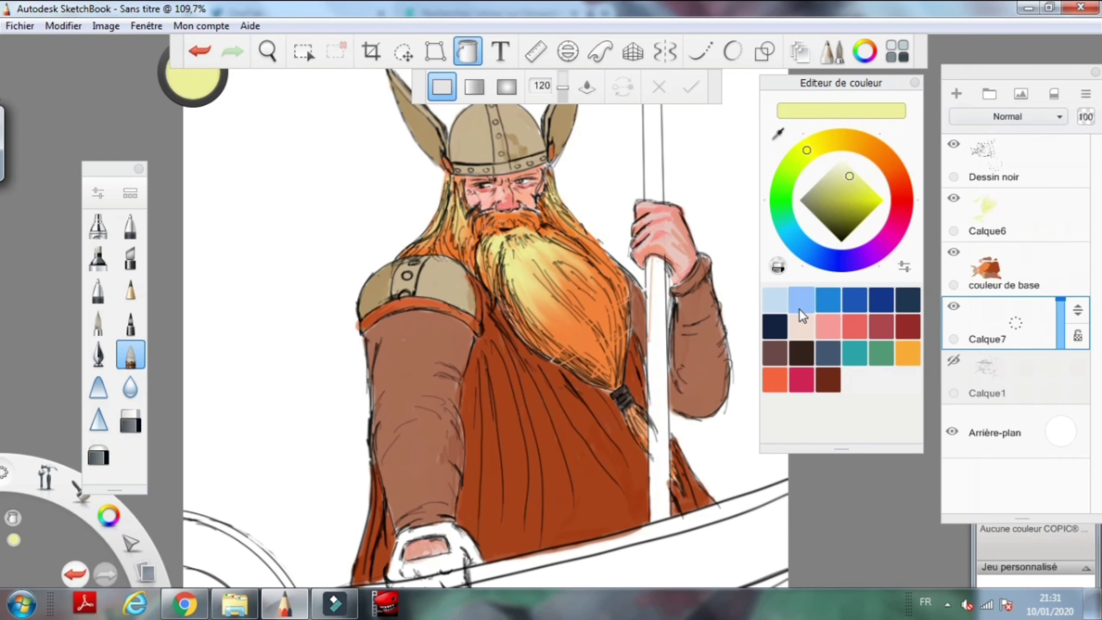
left_click(778, 266)
left_click(1078, 367)
left_click(712, 374)
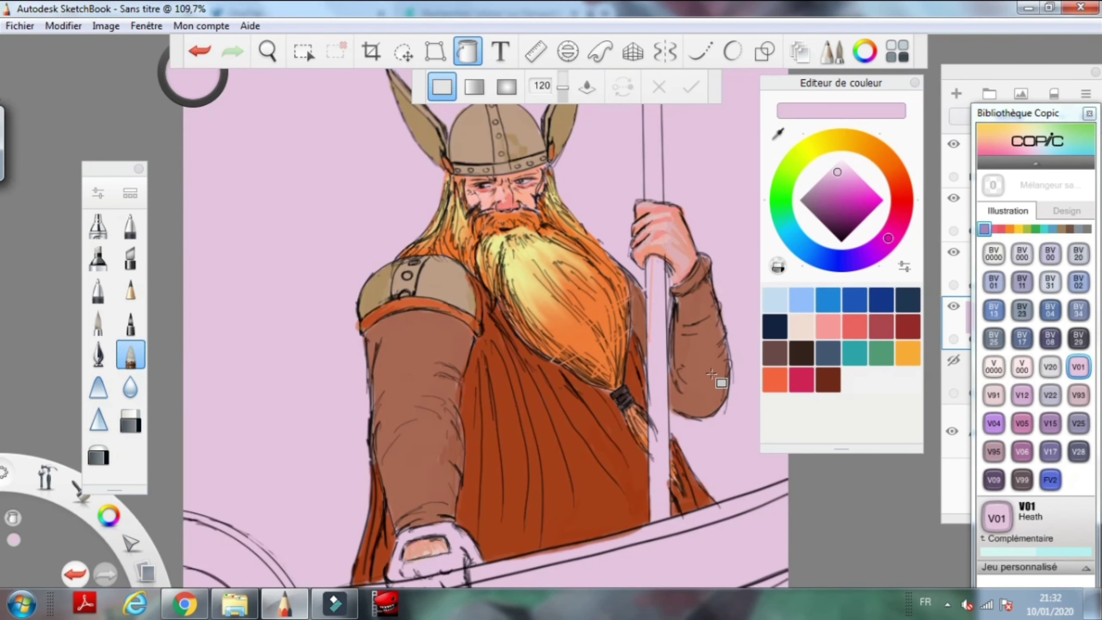
Colour the forward glove bright red and clean up its outline on the Dessin noir layer with the eraser.
scroll(582, 329, "down", 3)
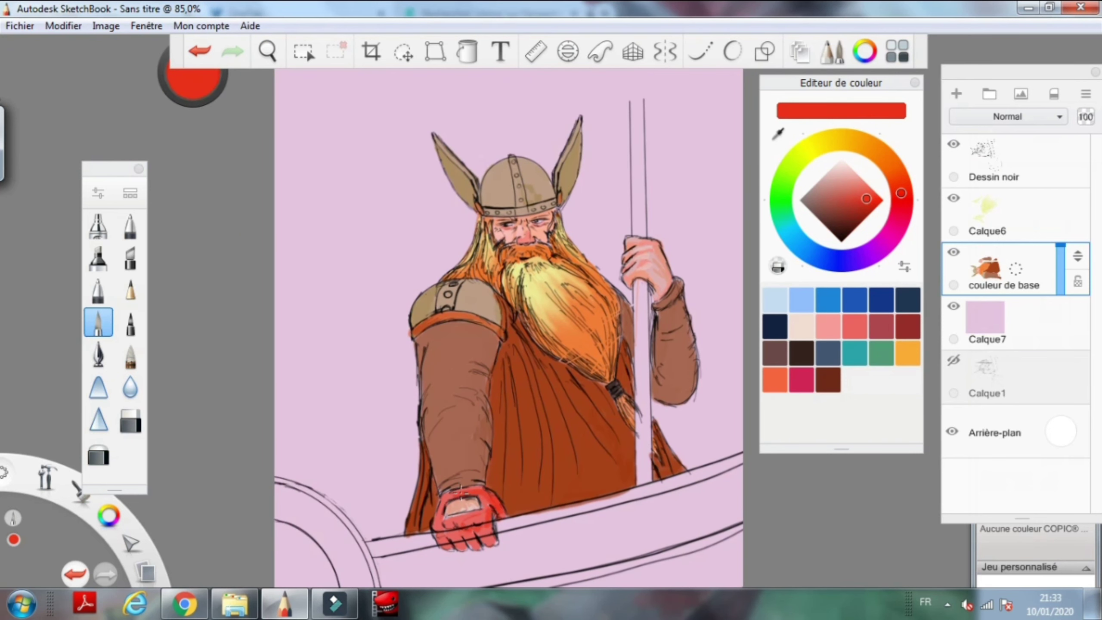
key("ctrl+Up")
key("e")
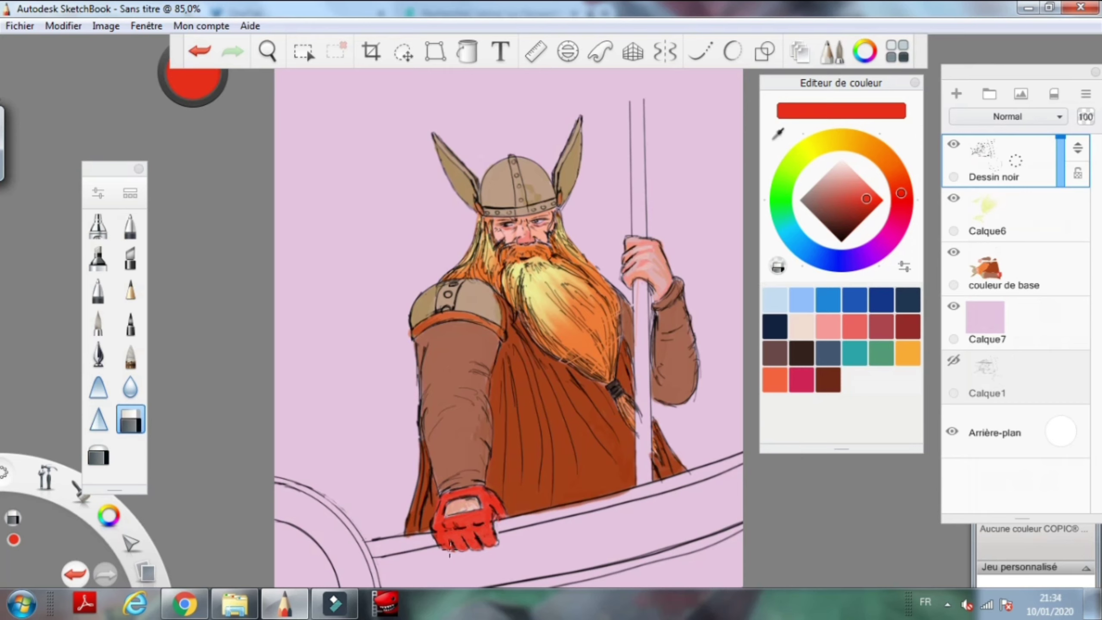
Add a layer under the base colours and paint a large curved background shape in Copic Y32 Cashmere with yellow shading.
left_click(998, 273)
key("ctrl+shift+n")
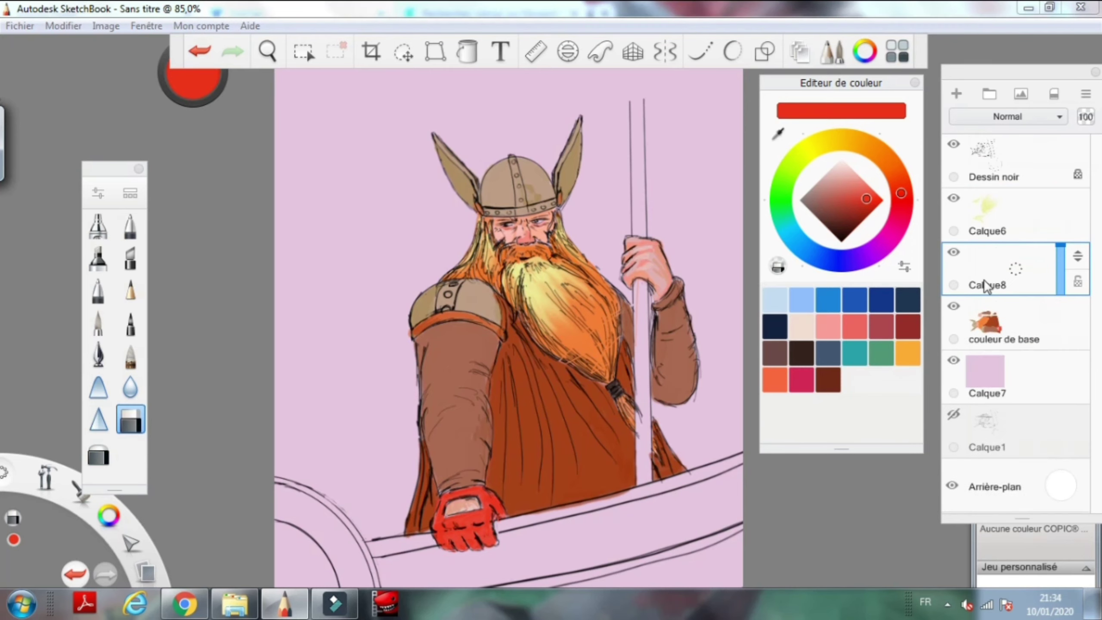
left_click(816, 148)
left_click(1033, 529)
left_click(1051, 282)
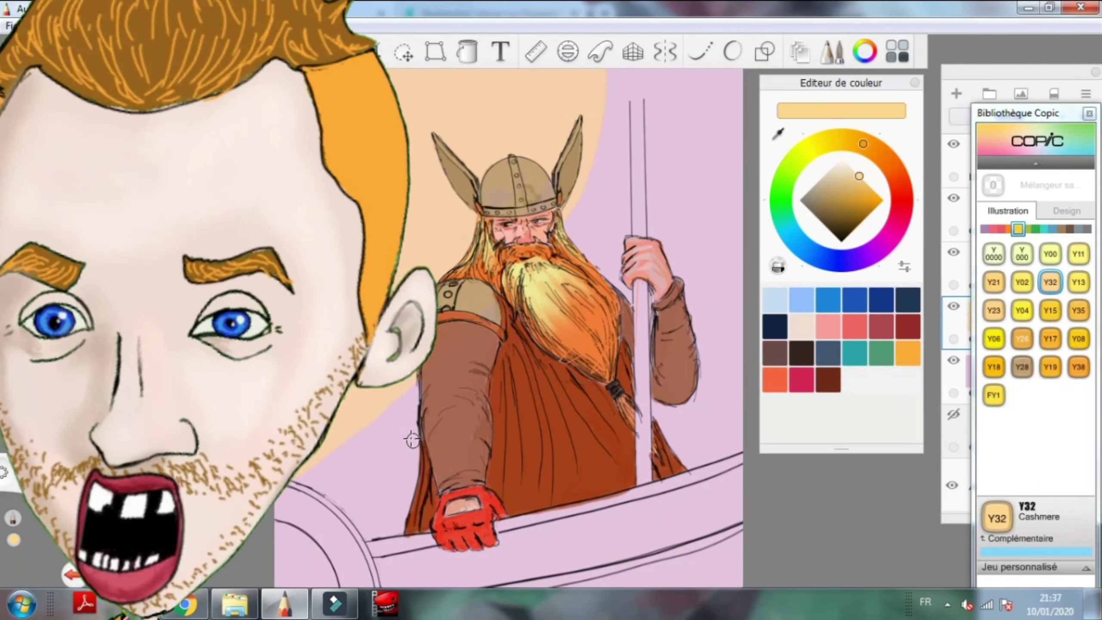
left_click(745, 56)
left_click(270, 492, "alt")
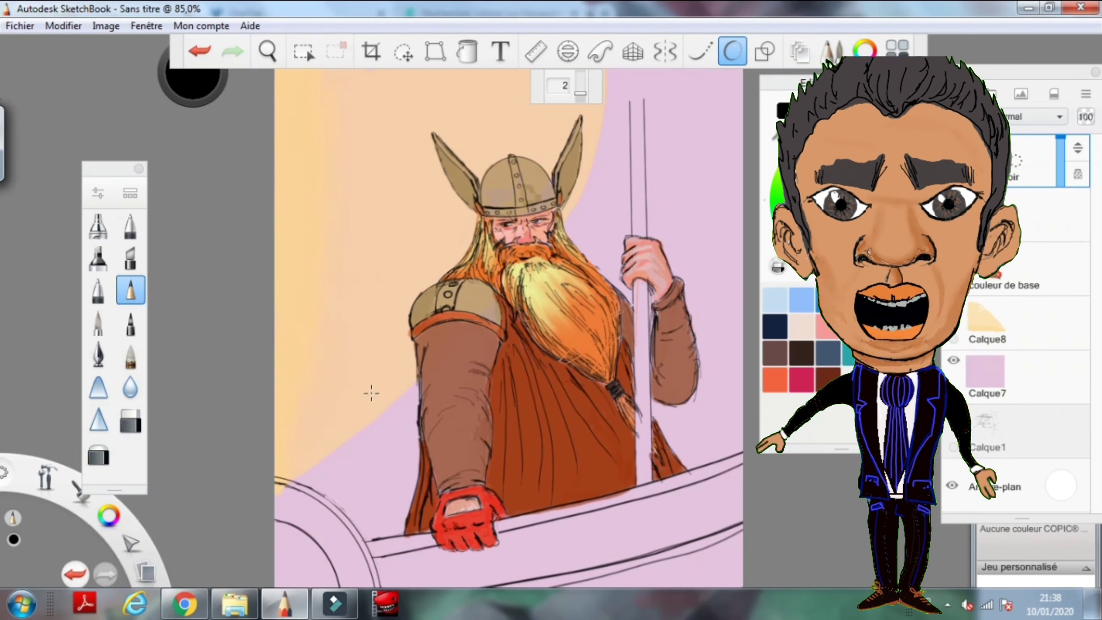
Outline the large curved background shape with a thin dark pencil line on the Dessin noir layer, using the ellipse tool.
left_click(1042, 213)
left_click_drag(1042, 213, 1043, 160)
scroll(686, 265, "down", 2)
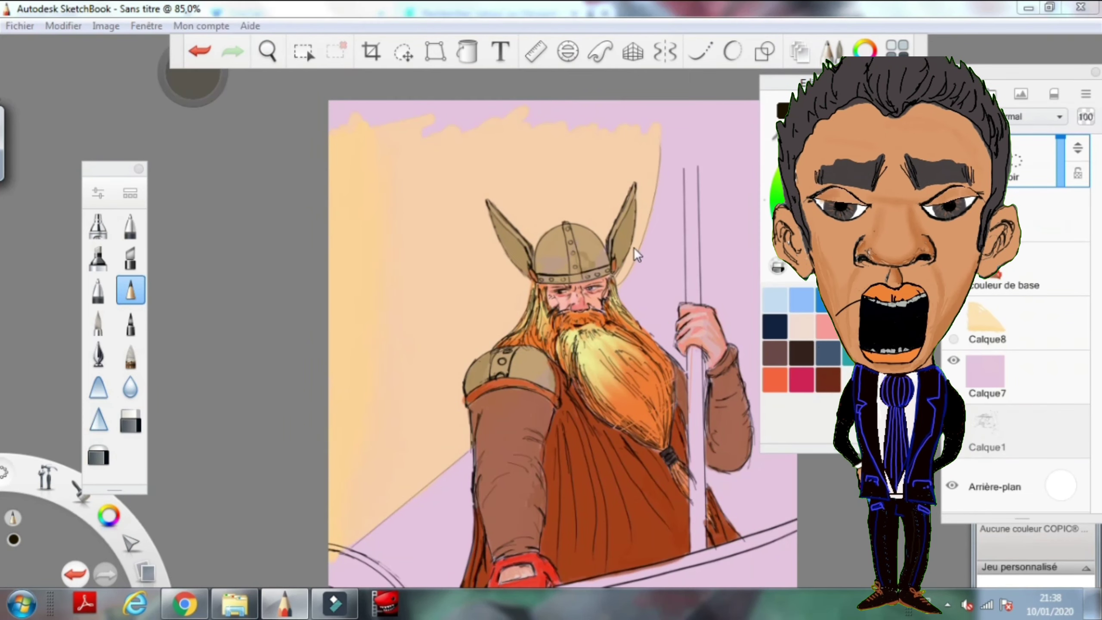
Crop the canvas to about 773 by 639 px, trimming the uneven upper edge and a strip along the right side.
left_click(371, 51)
left_click_drag(737, 517, 713, 517)
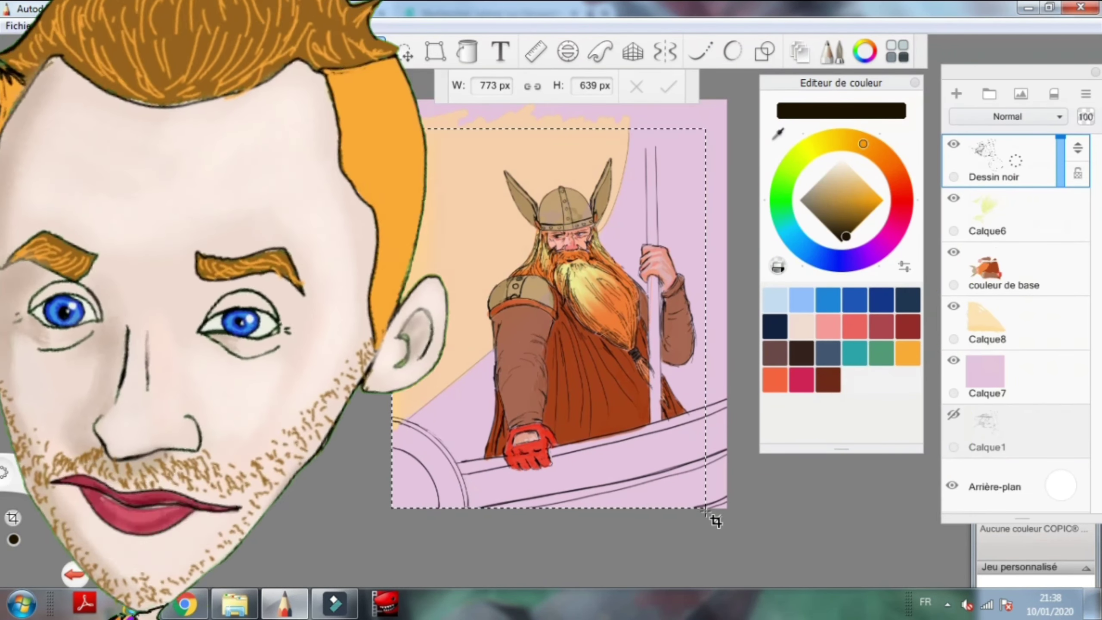
key("Return")
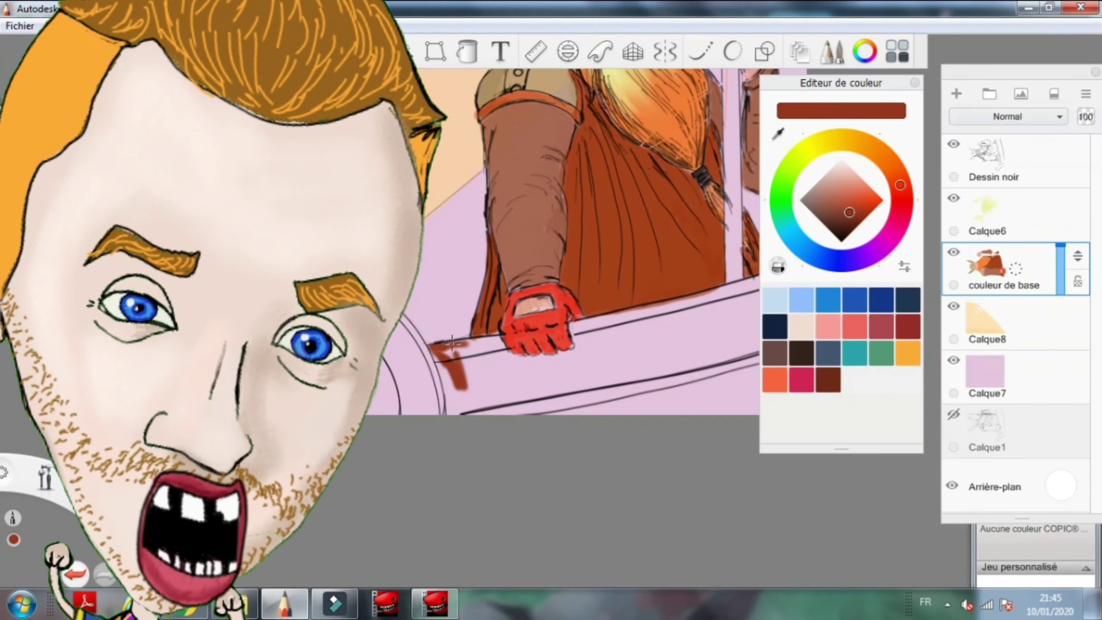
Colour the ship's hull brown on the base-colour layer, starting from Copic E99 Baked Clay and darkening it slightly.
left_click(898, 52)
left_click(994, 423)
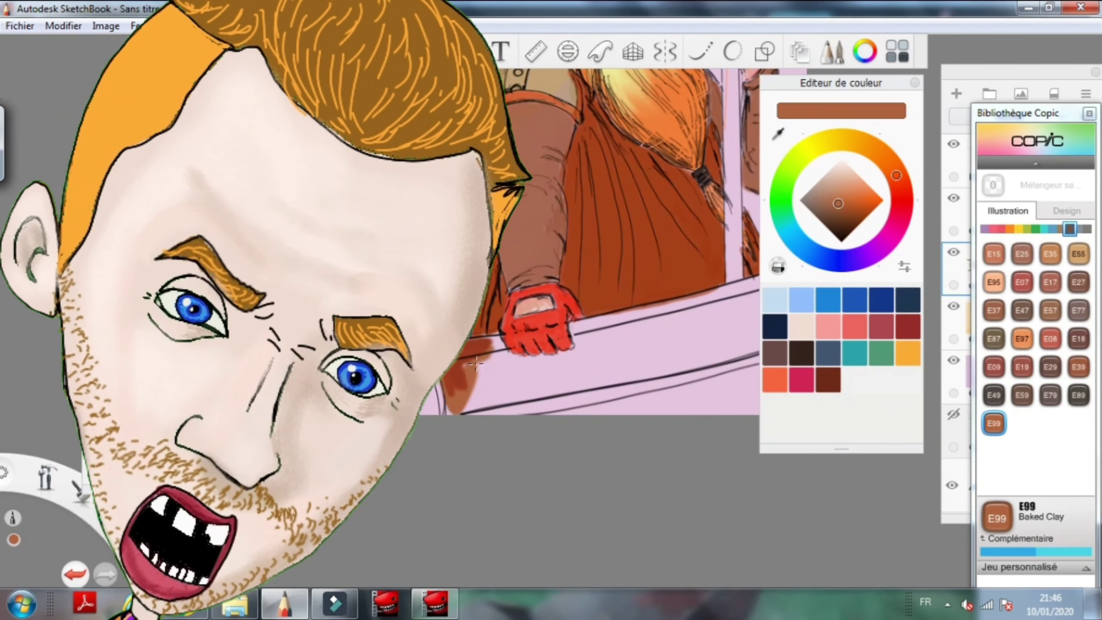
left_click(839, 206)
mouse_move(468, 391)
left_mouse_down()
mouse_move(516, 347)
mouse_move(581, 326)
left_mouse_up()
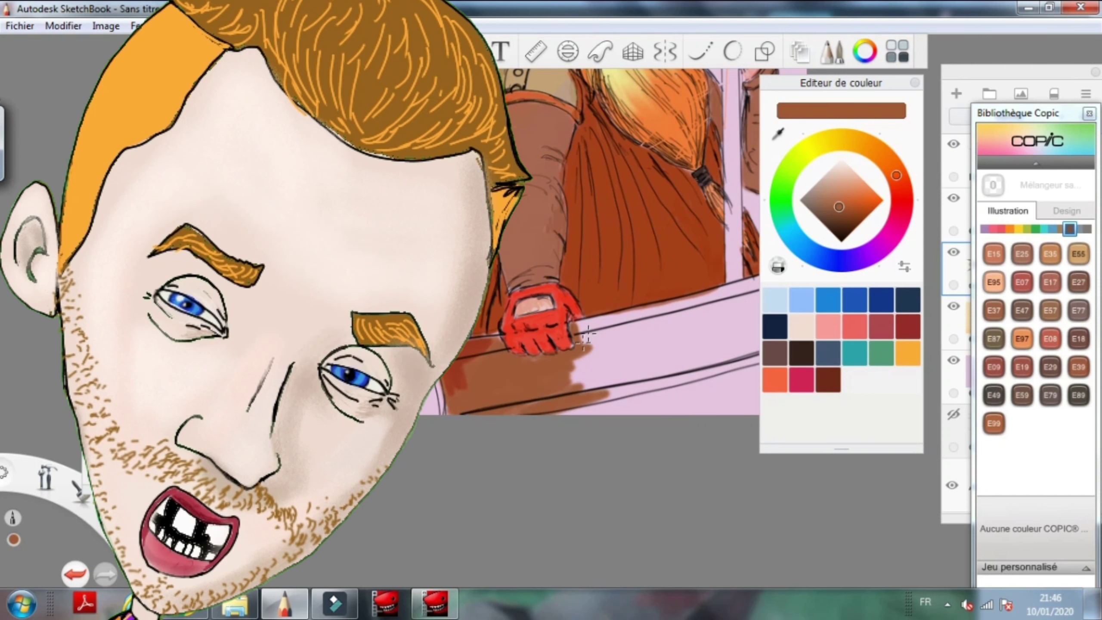
left_click_drag(676, 347, 594, 371)
left_click_drag(841, 82, 984, 207)
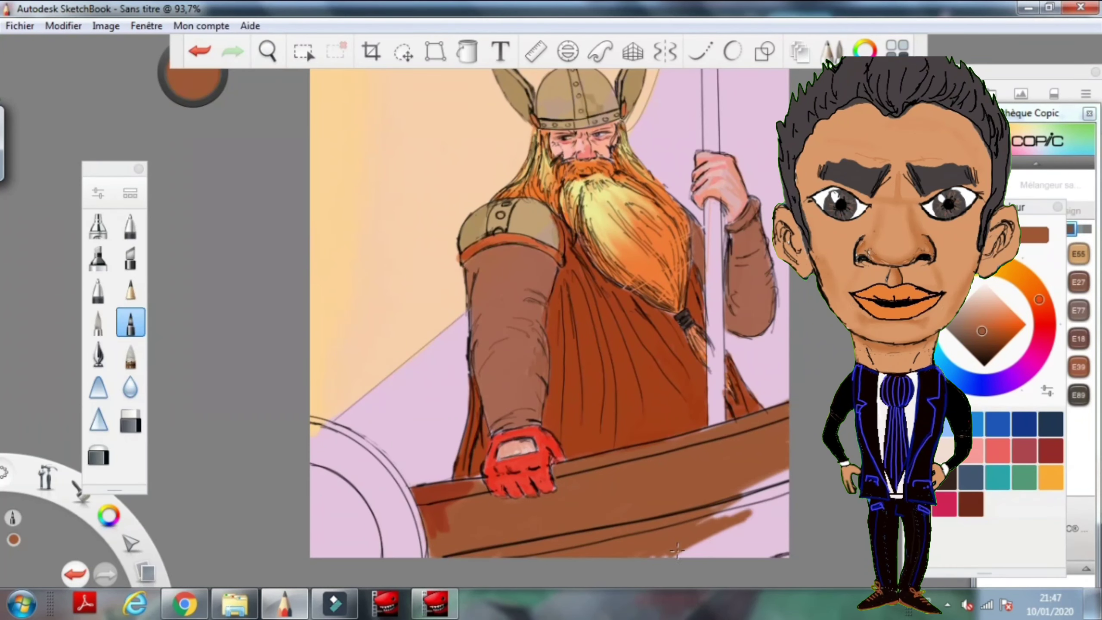
mouse_move(677, 551)
left_mouse_down()
mouse_move(718, 426)
mouse_move(683, 550)
mouse_move(787, 520)
left_mouse_up()
left_click(130, 355)
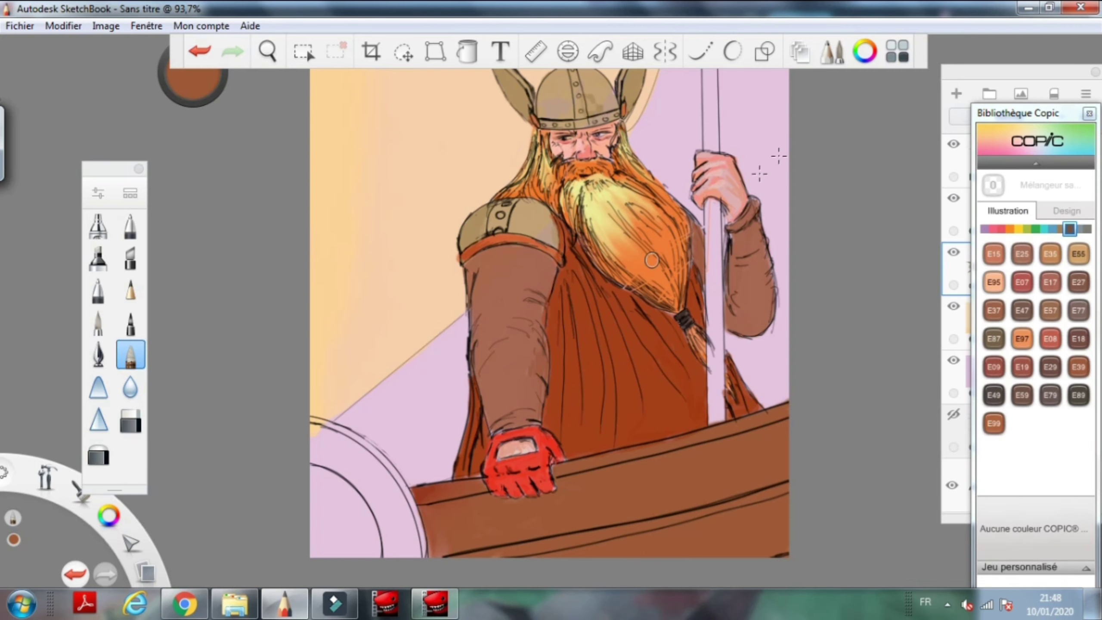
Select the small inner arc of the ship's prow in the black line art and paste it onto its own layer.
left_click(800, 51)
left_click(304, 51)
left_click(63, 26)
left_click(92, 144)
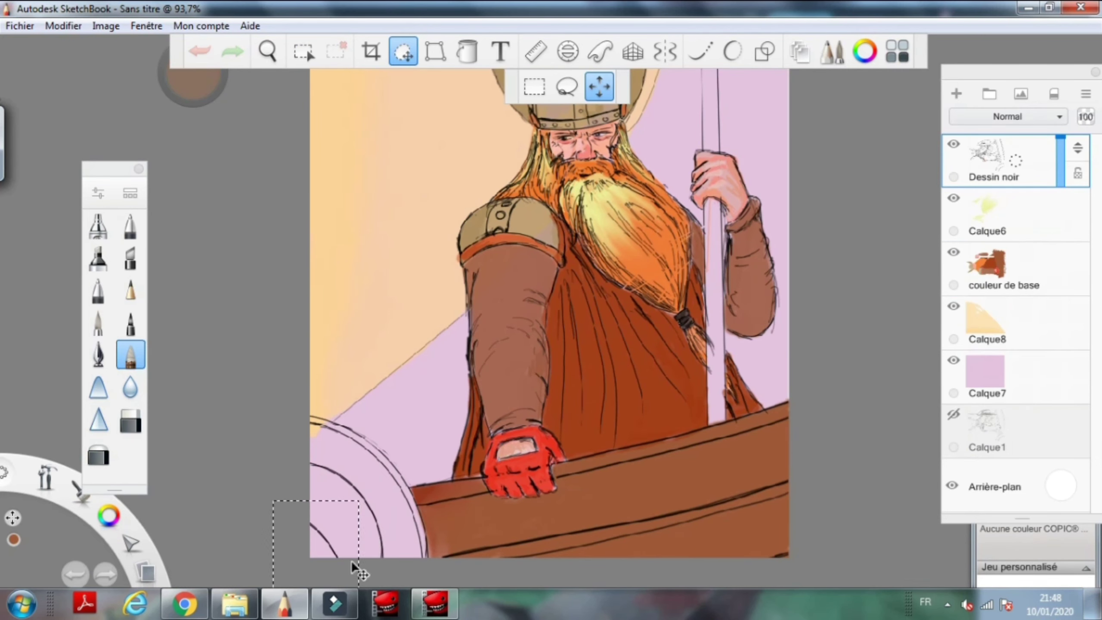
left_click(392, 492)
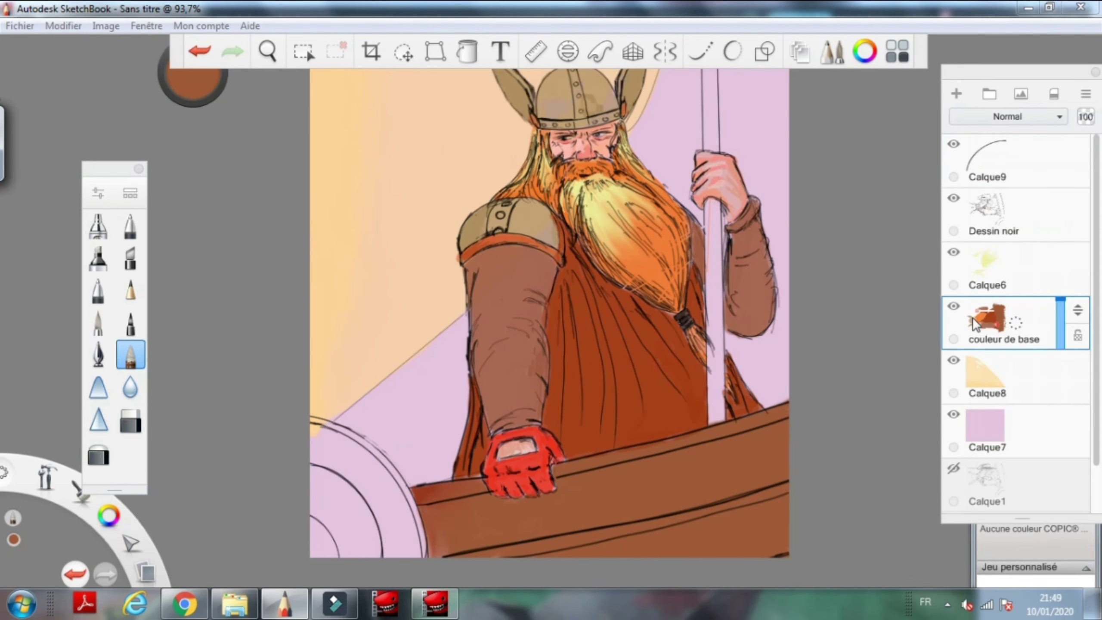
Colour the round shape at the prow on the couleur de base layer, with green outer and centre areas and a blue ring between them.
key("ctrl+i")
left_click(925, 338)
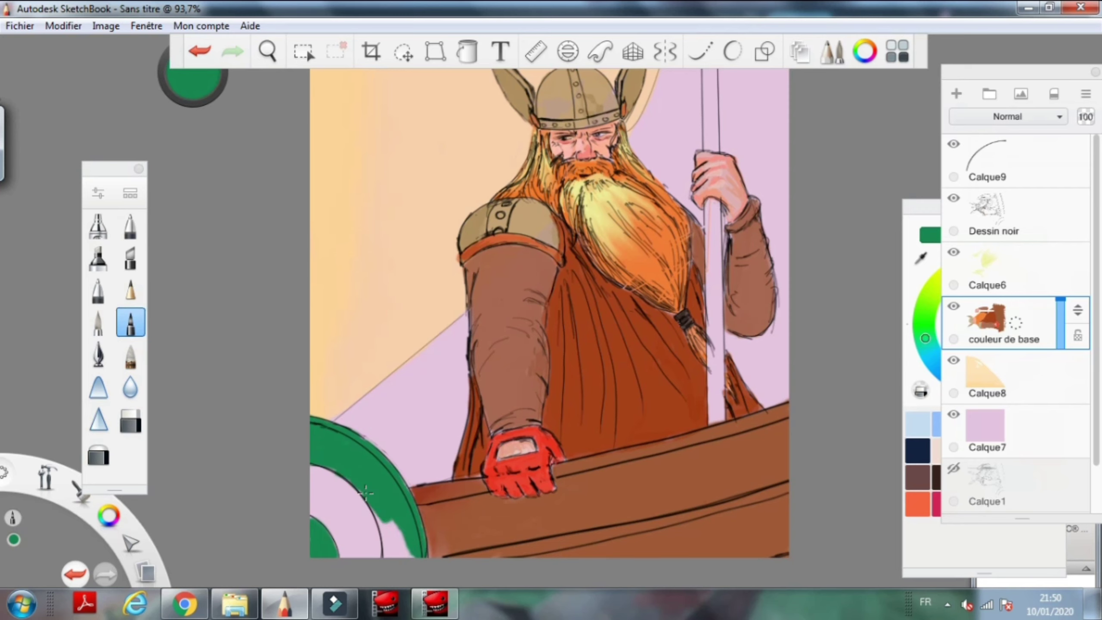
left_click_drag(924, 337, 952, 375)
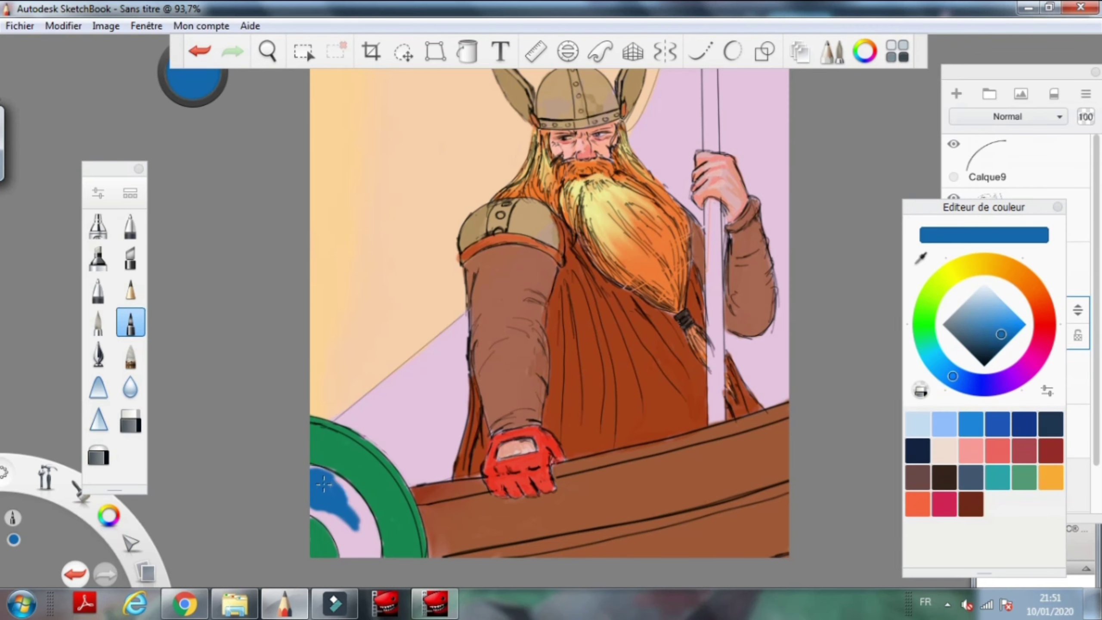
Colour the staff dark brown above and below the raised hand, on the couleur de base layer.
left_click(708, 227, "alt")
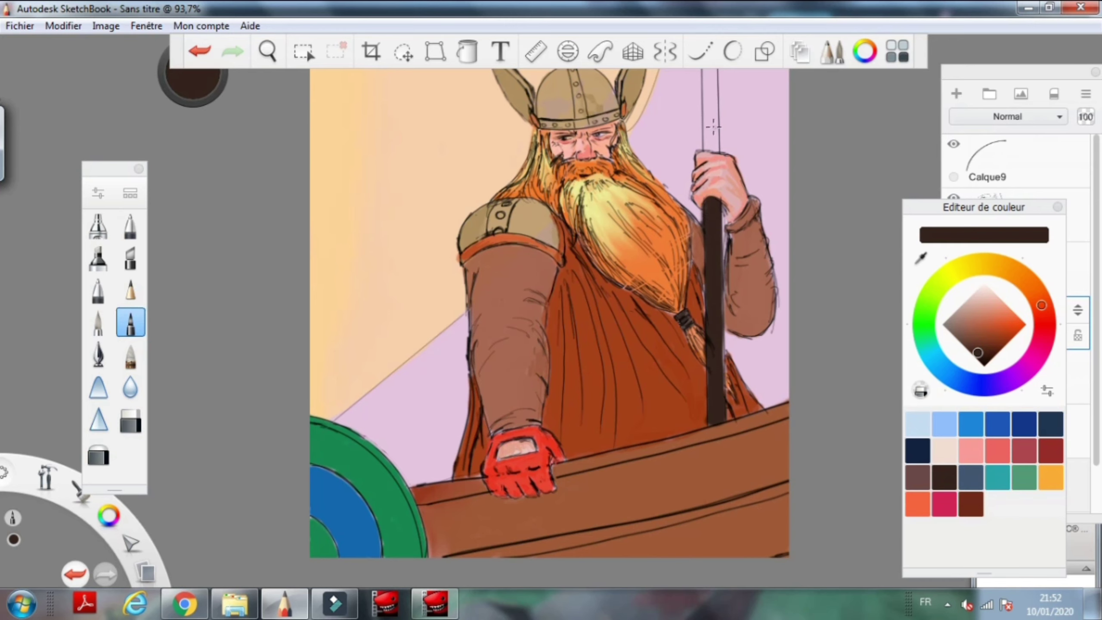
key("l")
left_click_drag(713, 127, 705, 262)
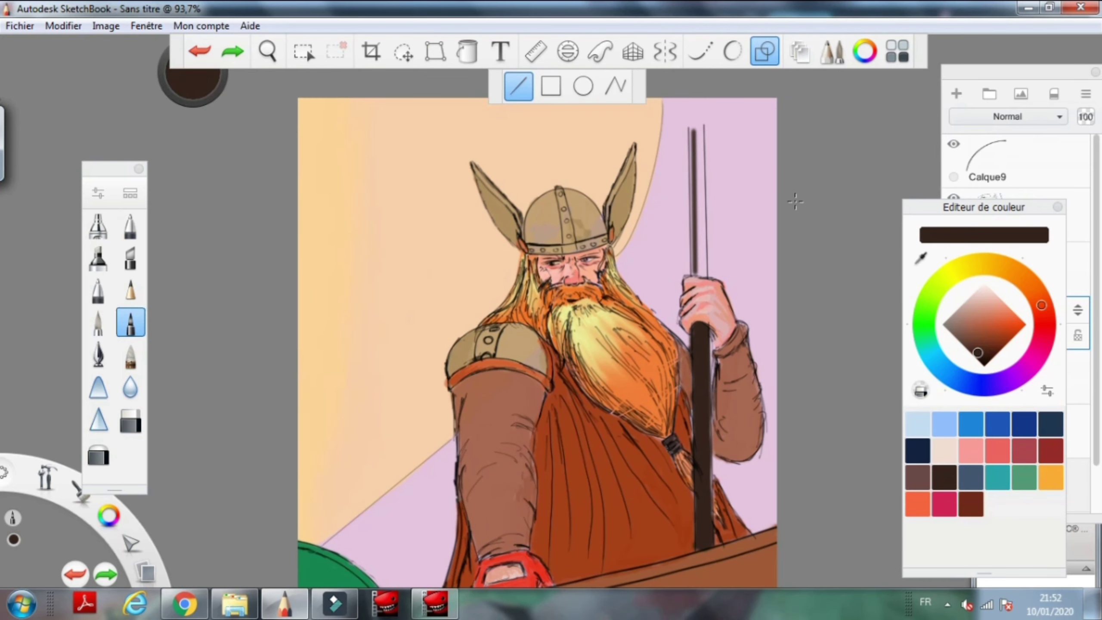
left_click_drag(698, 130, 699, 278)
key("Escape")
mouse_move(697, 128)
left_mouse_down()
mouse_move(697, 256)
mouse_move(701, 147)
left_mouse_up()
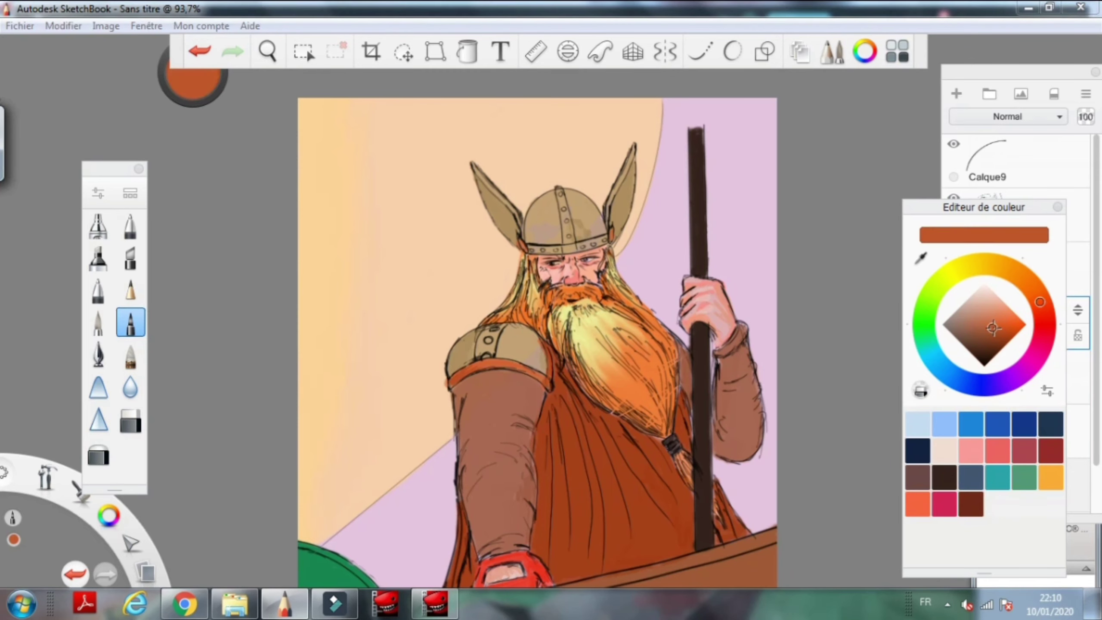
Deepen the beard and its braided tip with orange-brown strands, blending them into the lighter tones.
left_click(95, 329)
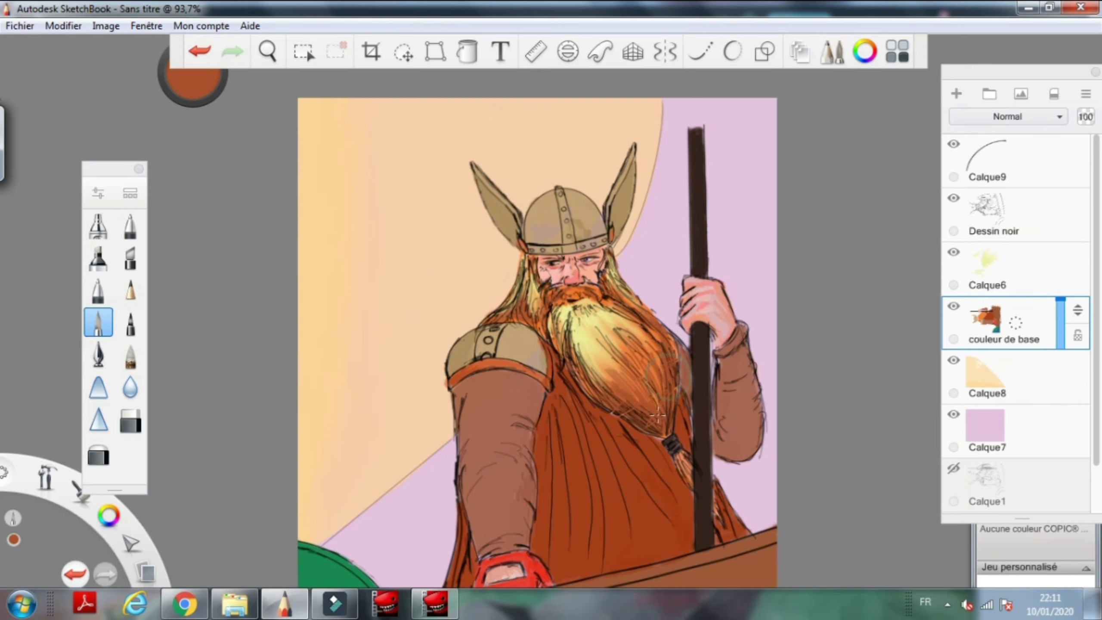
key("ctrl+i")
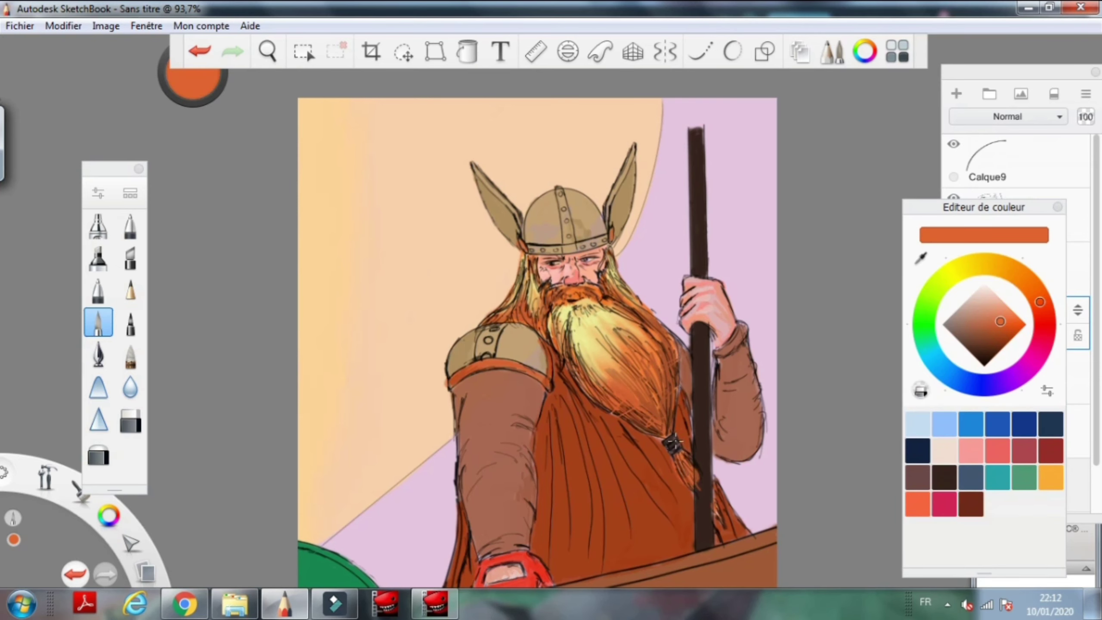
key("ctrl+i")
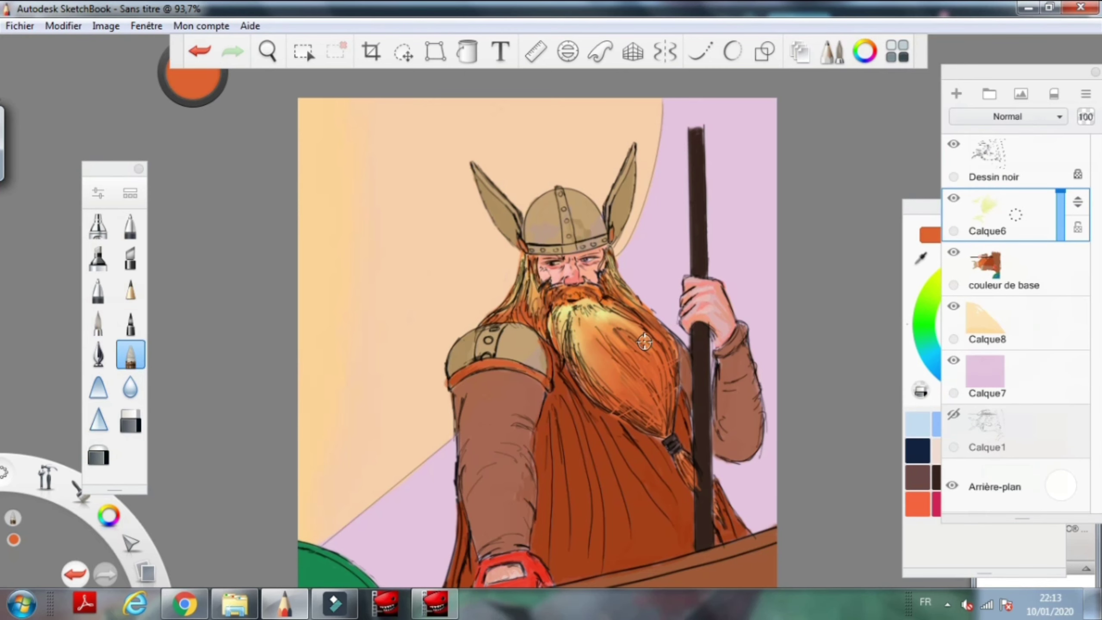
Recolour the helmet, its horns and the shoulder guard blue-grey on the couleur de base layer with the fill tool.
left_click(1078, 229)
left_click(1049, 282)
left_click(467, 51)
left_click(330, 130)
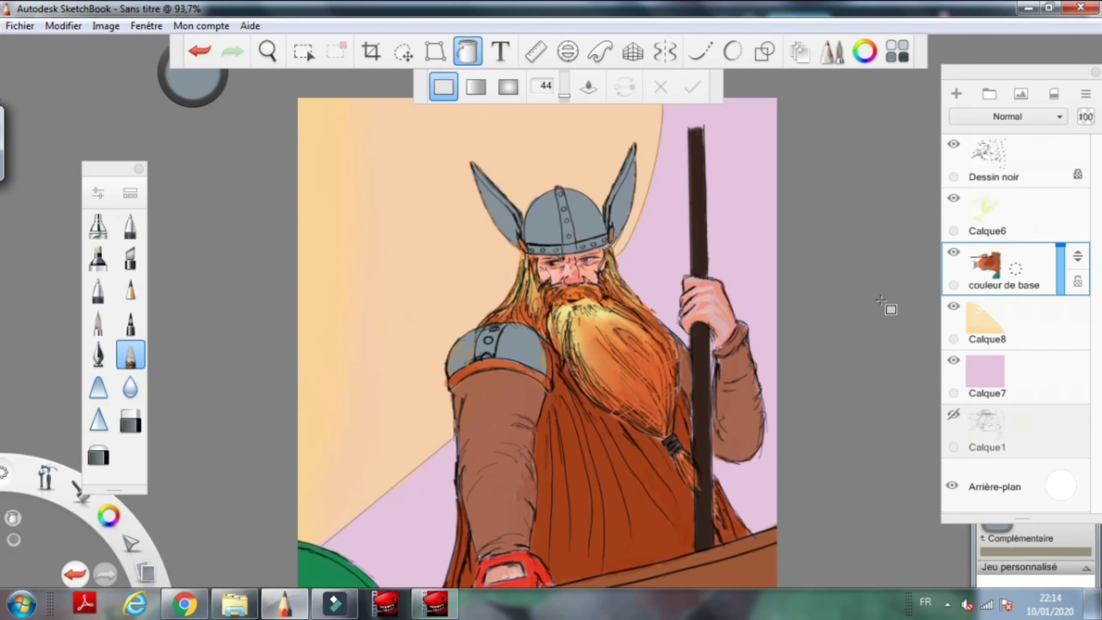
Darken the helmet's bands and the shoulder guard's strap with Copic C7 Cool Gray No.7 and C8 Cool Gray No.8.
left_click(955, 197)
left_click(943, 277)
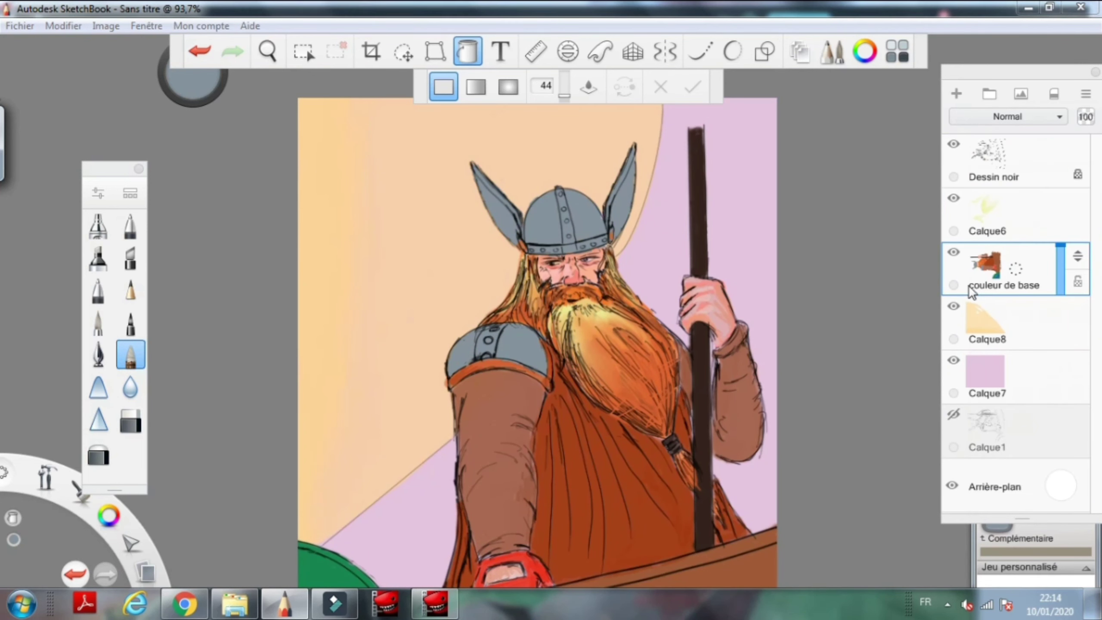
left_click(994, 310)
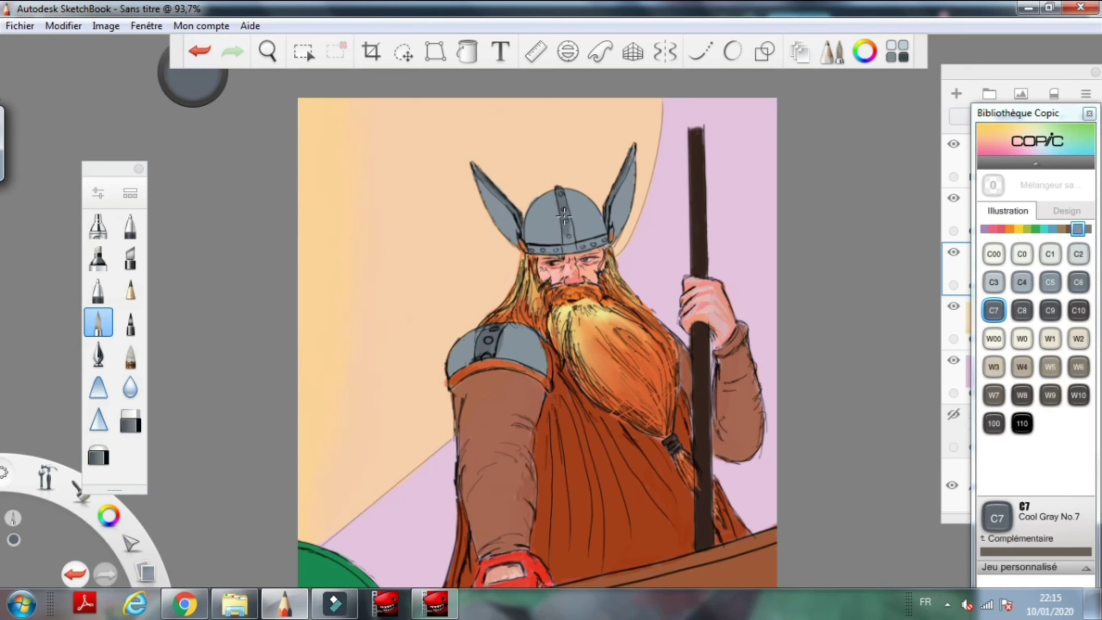
key("Right")
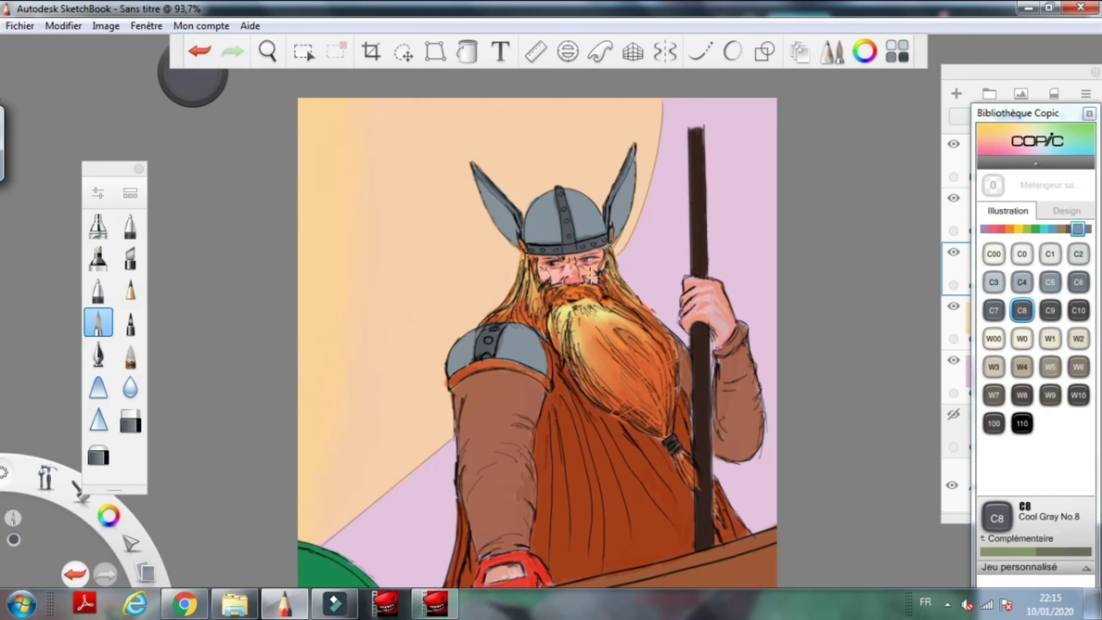
Erase the black fold lines across the front of the cape on the Dessin noir layer.
left_click(745, 405, "alt")
key("e")
left_click(746, 405)
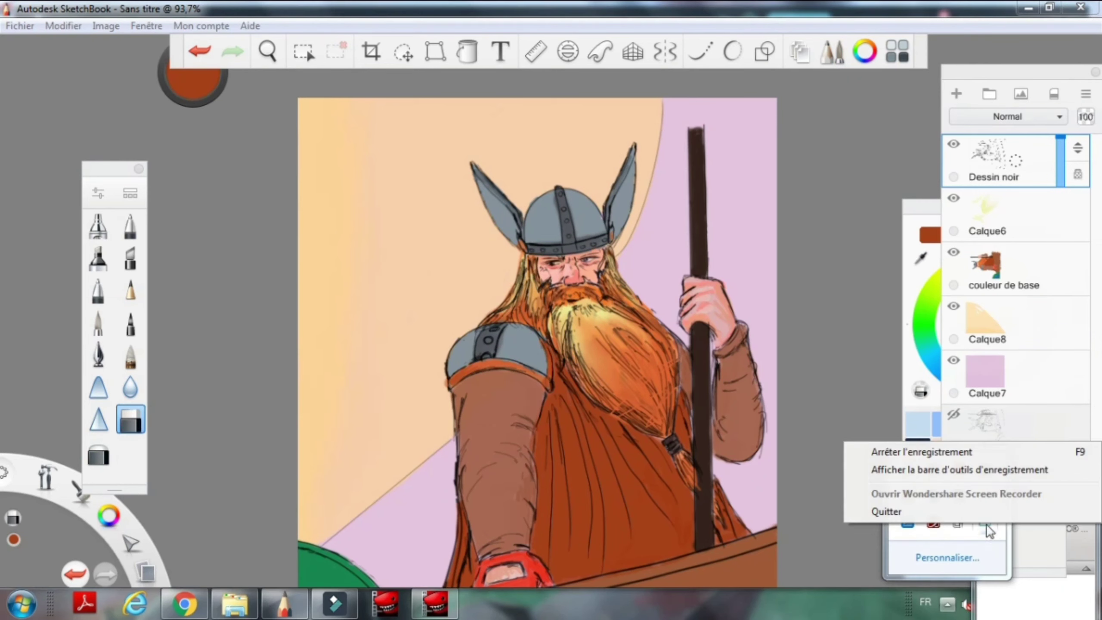
left_click(726, 393)
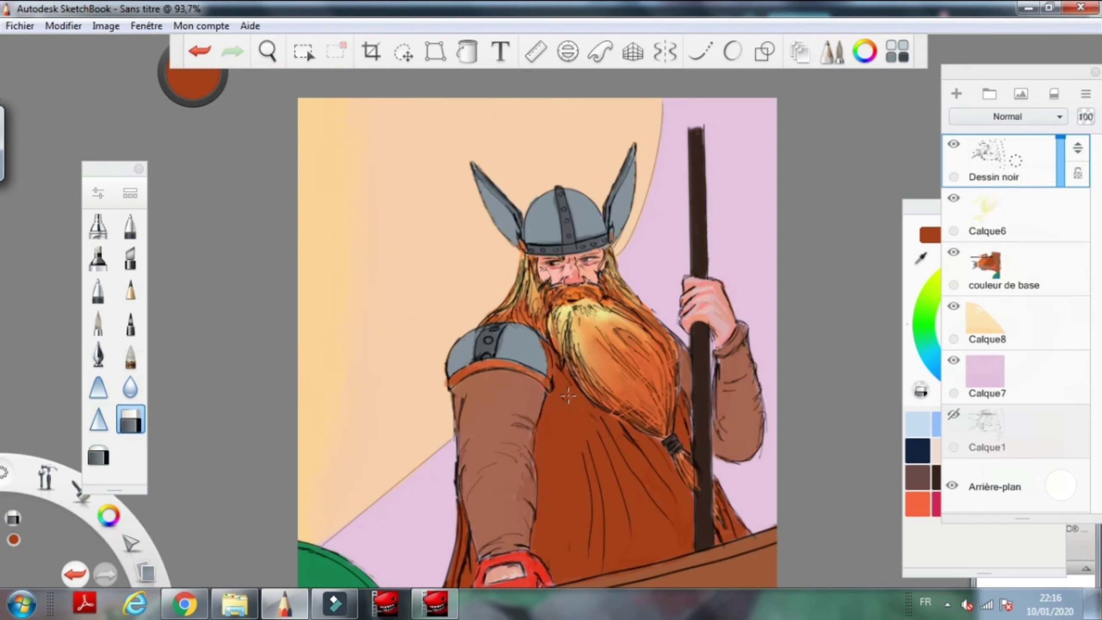
key("e")
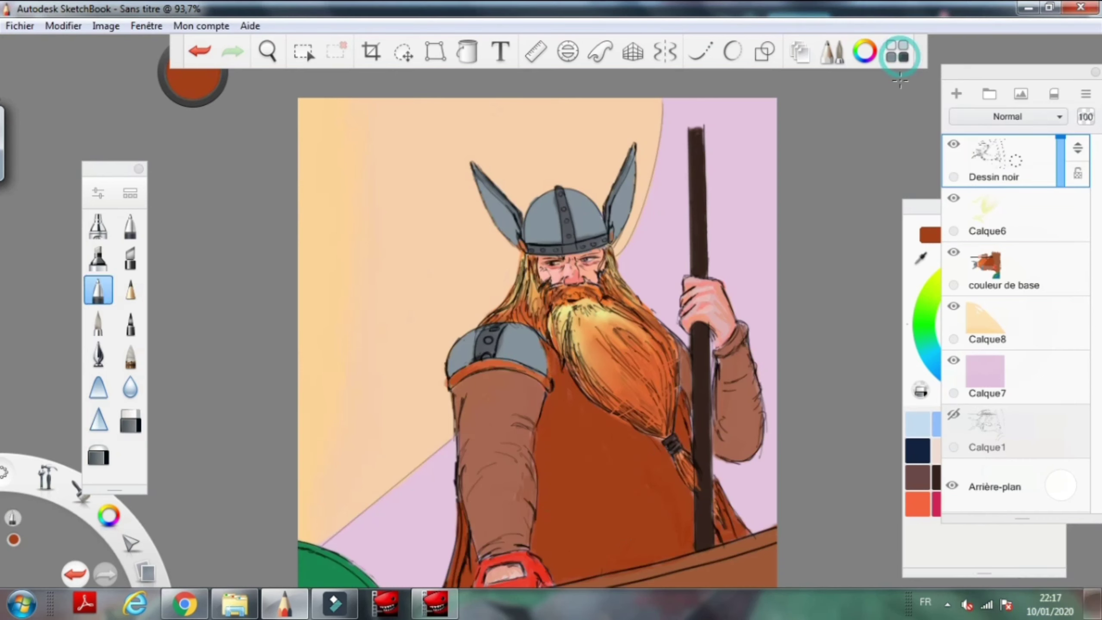
Redraw the cape's folds as long curved lines in Copic 110 Special Black, guided by the ellipse tool.
key("ctrl+z")
key("o")
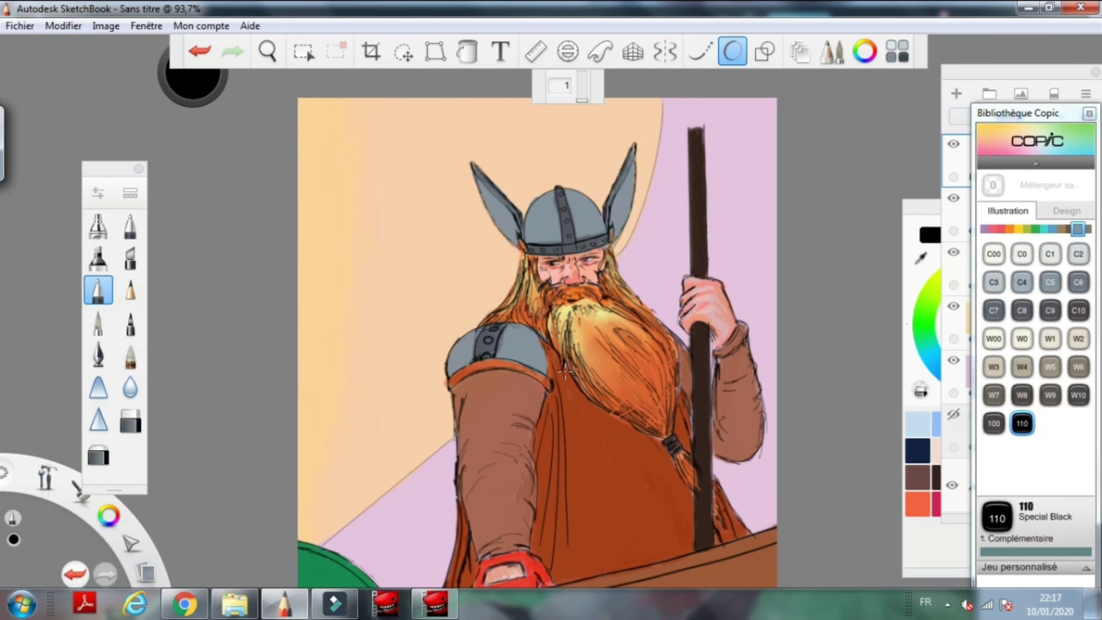
left_click_drag(564, 372, 667, 566)
left_click_drag(638, 440, 686, 504)
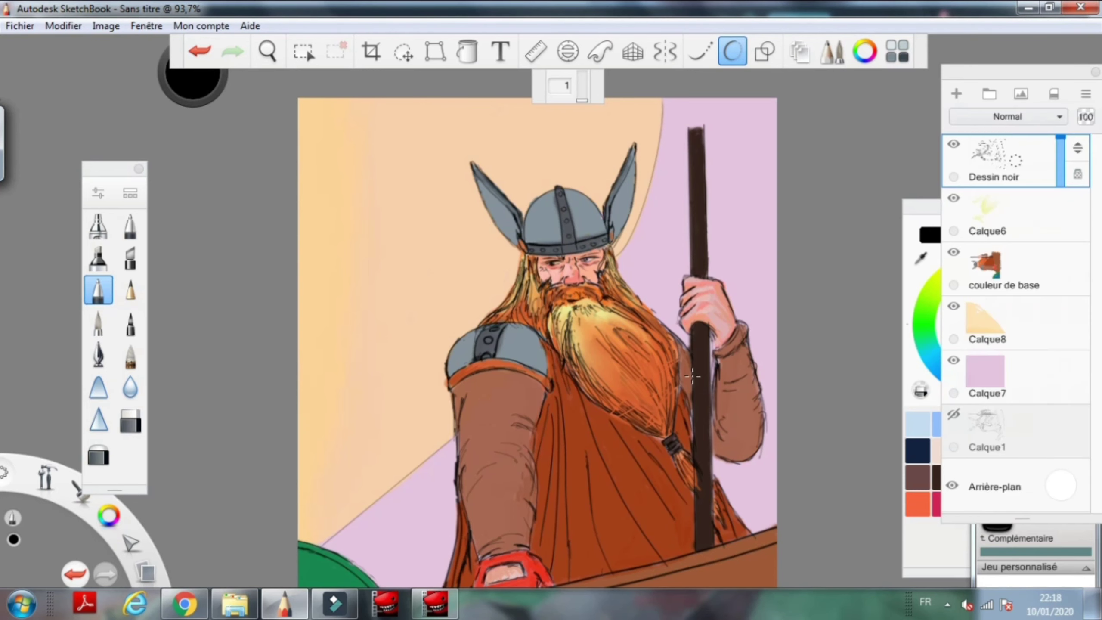
Shade the cape along its new folds with a dark reddish brown on the couleur de base layer.
left_click(597, 506, "alt")
left_click_drag(463, 527, 452, 431)
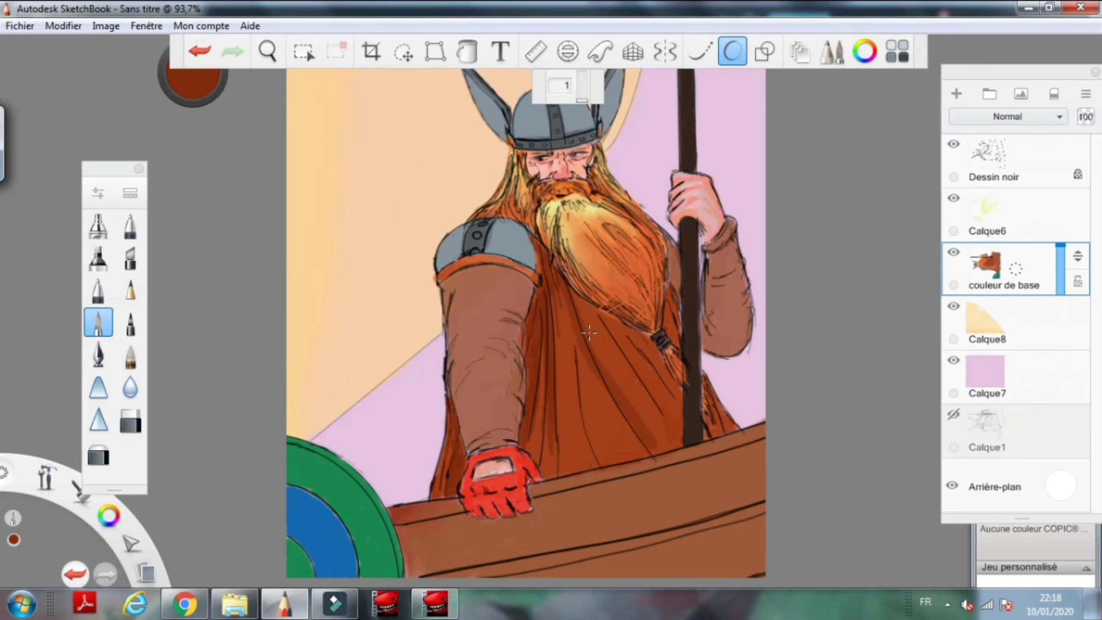
key("Escape")
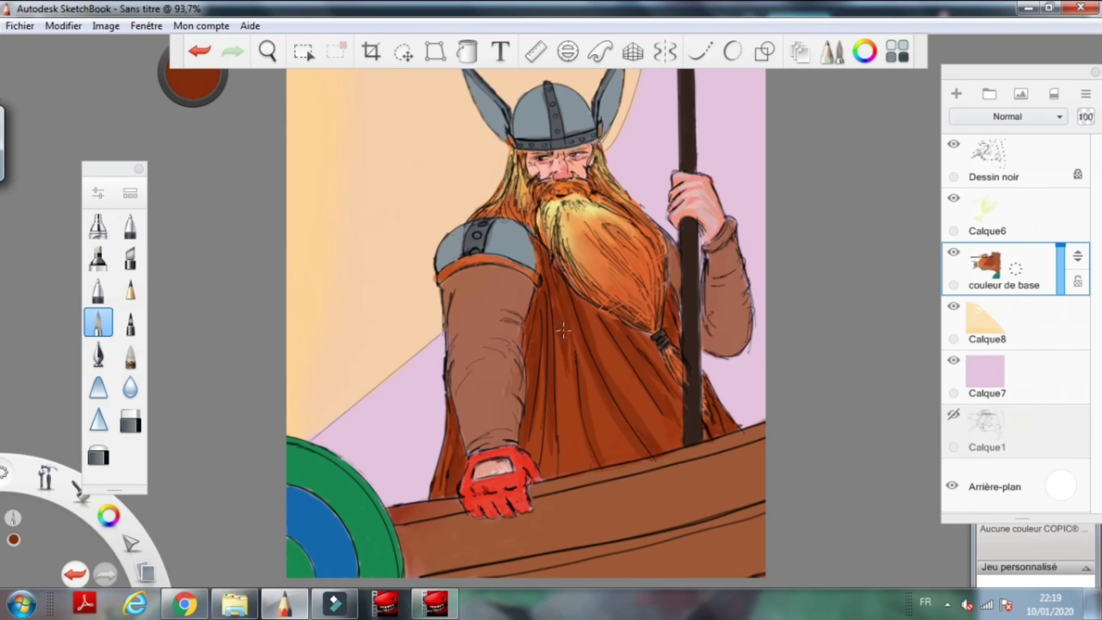
Shade the green outer ring at the prow with a darker green based on its sampled colour.
left_click(864, 51)
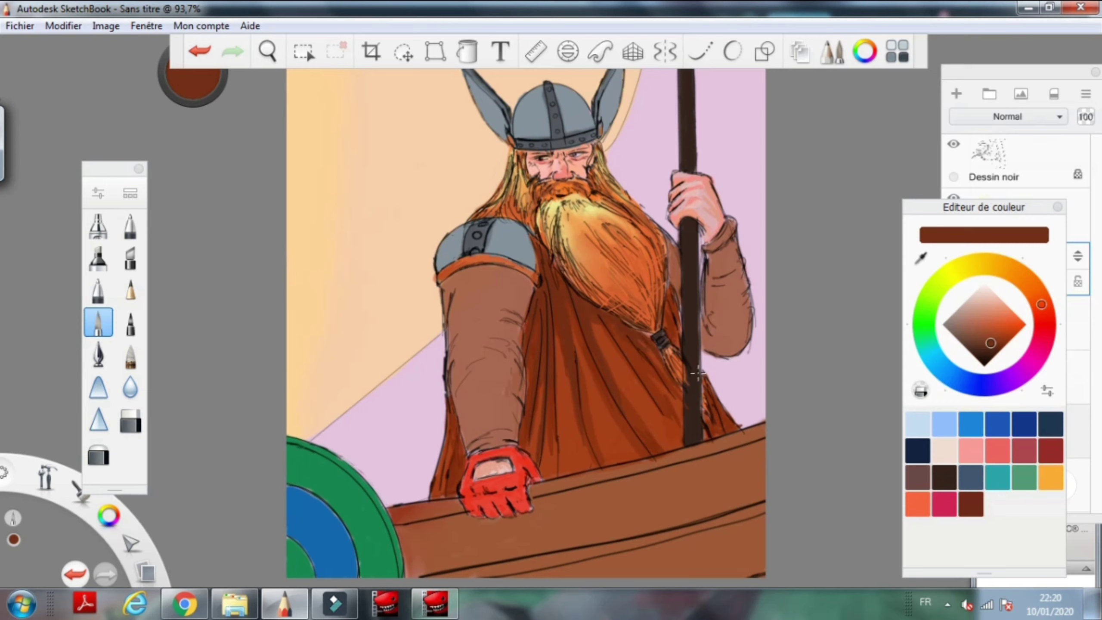
left_click(326, 464, "alt")
left_click(331, 472, "alt")
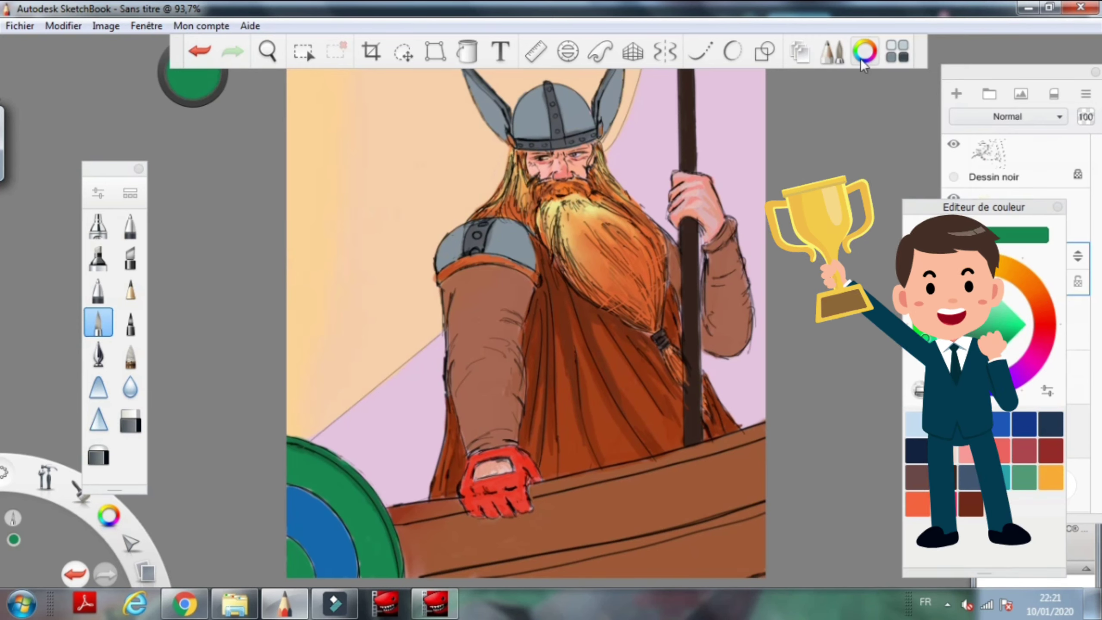
Airbrush the lilac background on Calque7, with blue around the lower areas behind the figure and magenta in the picture's upper right corner.
left_click(98, 225)
left_click(999, 332)
left_click_drag(383, 397, 321, 445)
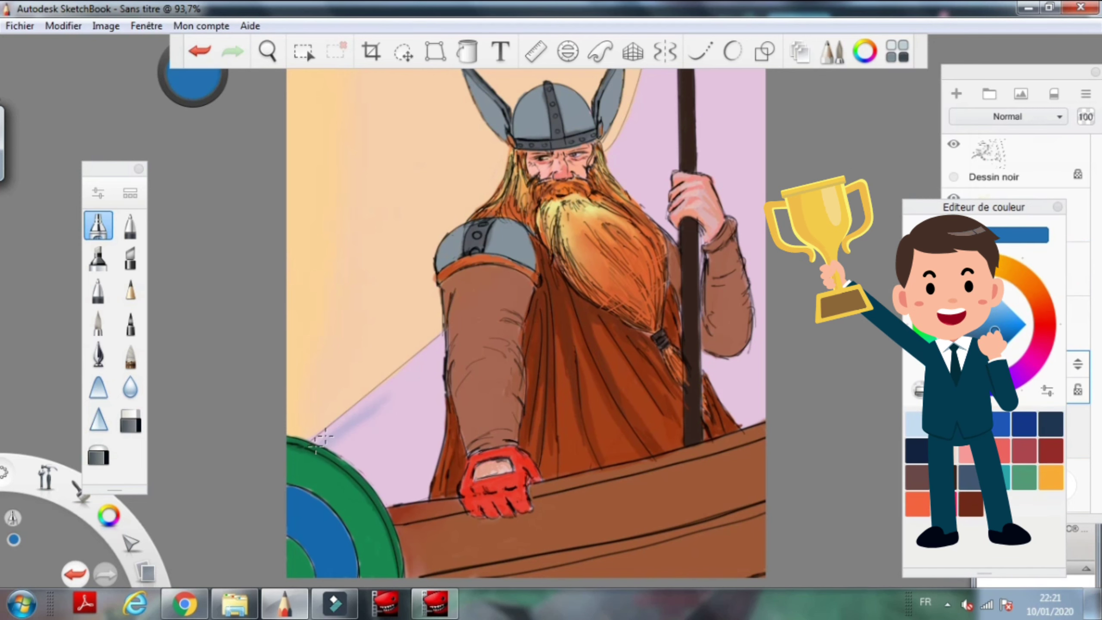
left_click_drag(390, 386, 330, 460)
key("ctrl+z")
mouse_move(434, 347)
left_mouse_down()
mouse_move(402, 486)
mouse_move(434, 338)
mouse_move(330, 443)
left_mouse_up()
mouse_move(760, 426)
left_mouse_down()
mouse_move(737, 348)
mouse_move(747, 217)
left_mouse_up()
left_click_drag(651, 147, 746, 303)
left_click_drag(756, 400, 712, 113)
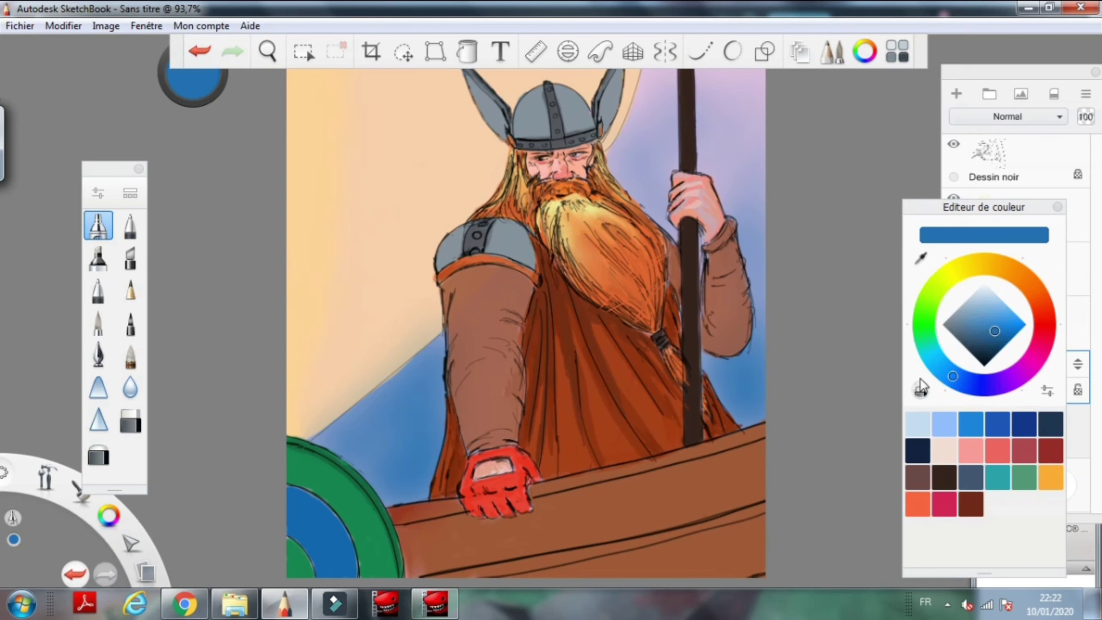
left_click_drag(430, 396, 393, 482)
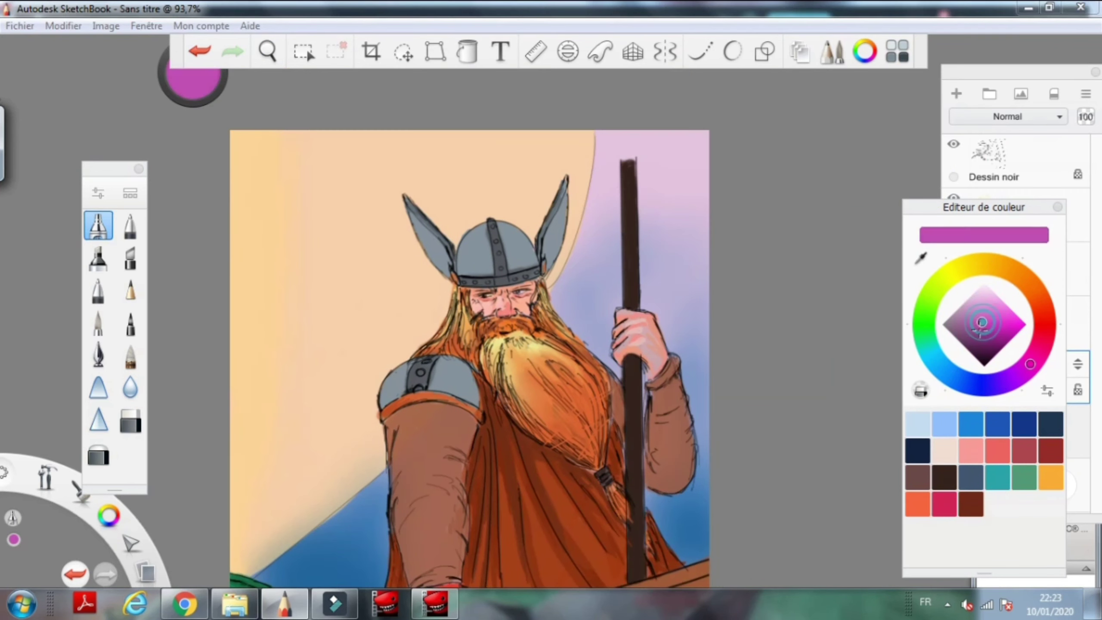
mouse_move(703, 143)
left_mouse_down()
mouse_move(683, 167)
mouse_move(748, 290)
left_mouse_up()
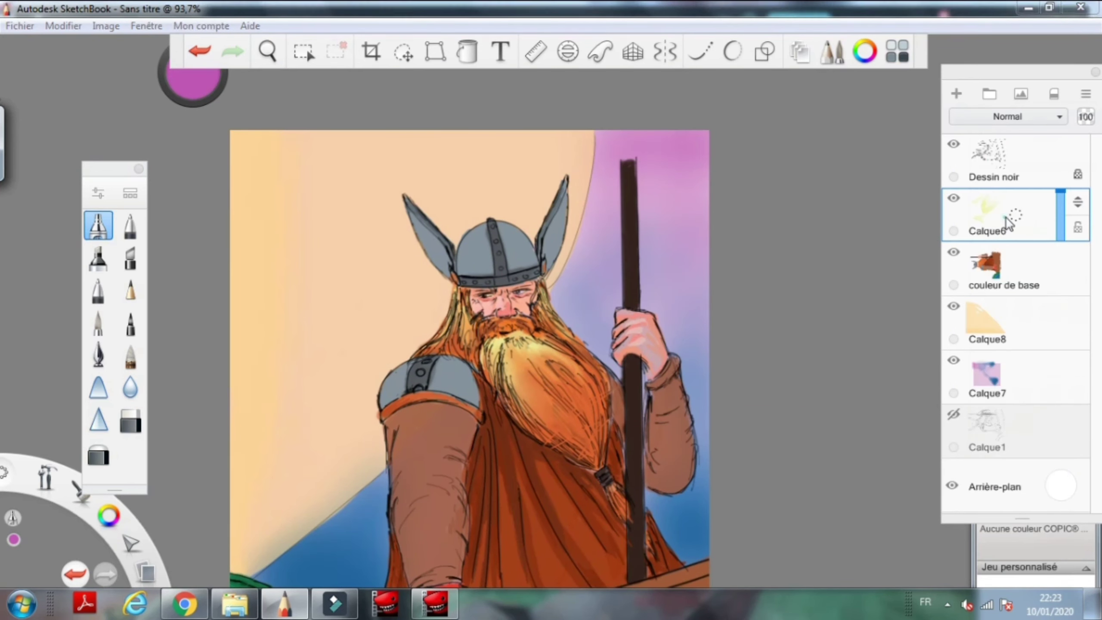
Save the drawing in the DESSINS folder as the TIFF file viking.tif.
key("ctrl+shift+s")
left_click(522, 435)
type("viking.tif")
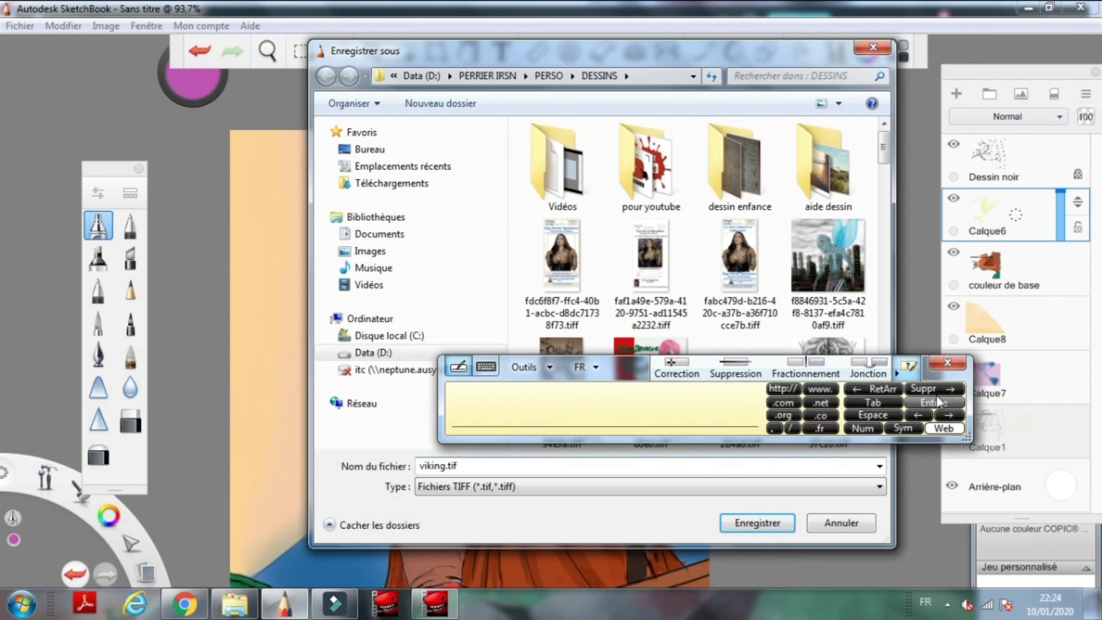
key("Return")
Smudge the black strand lines inside the beard on the Dessin noir layer so they blend with the orange.
left_click(997, 161)
left_click(130, 354)
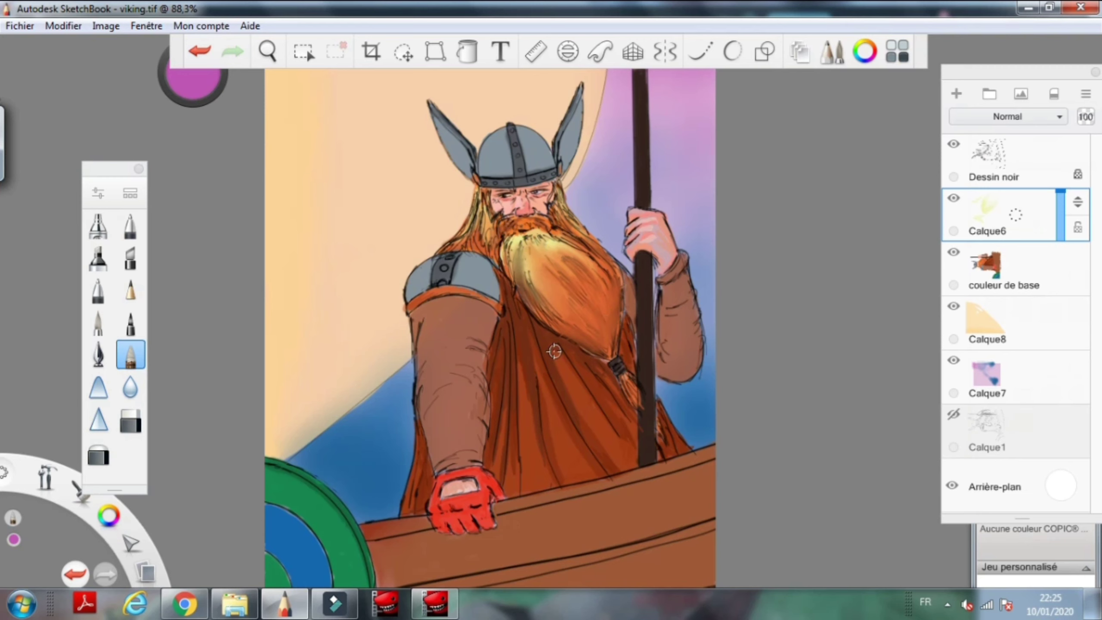
key("ctrl+z")
Sharpen the blurred diagonal edge between the peach shape and the blue background, using sampled peach and blue.
left_click(98, 322)
left_click(865, 51)
left_click(286, 419, "alt")
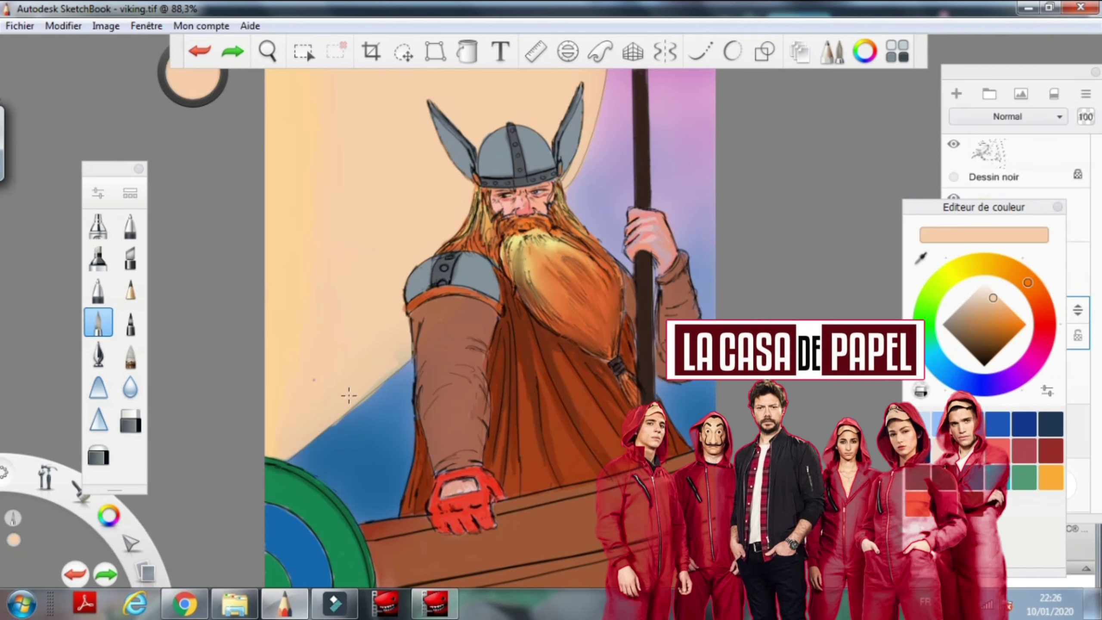
left_click(332, 432, "alt")
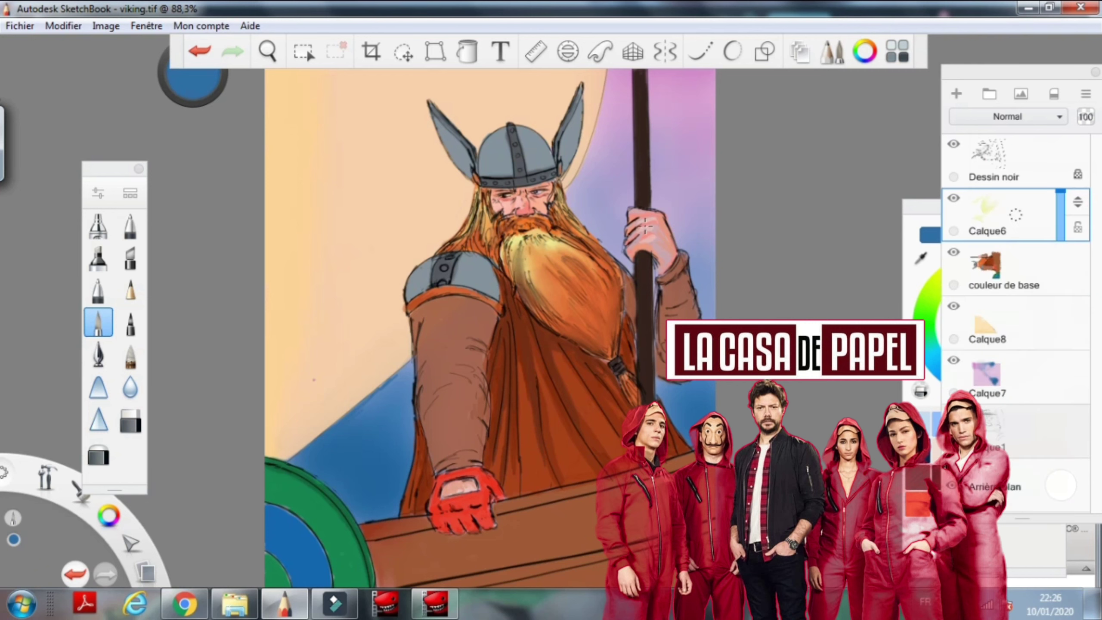
Shade the raised hand with dark brown on Calque6 and lower the layer's opacity to 41.
left_click(1002, 215)
left_click(629, 246, "alt")
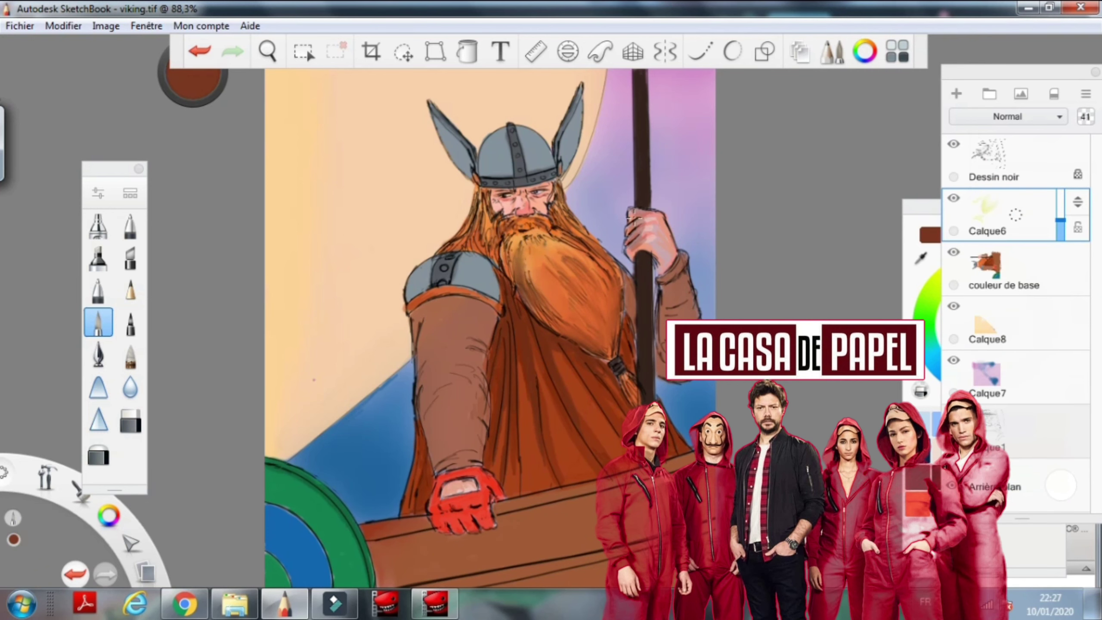
left_click(645, 230, "alt")
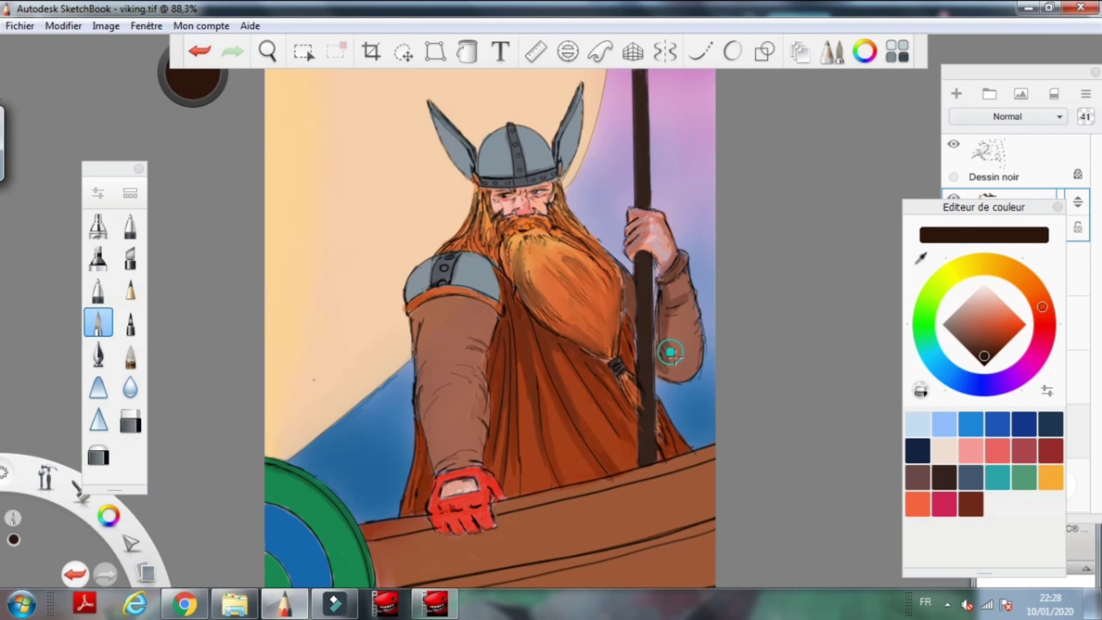
Add a new layer above Calque6 and paint dark brown fold shadows on both sleeves.
left_click(956, 93)
left_click_drag(657, 280, 687, 261)
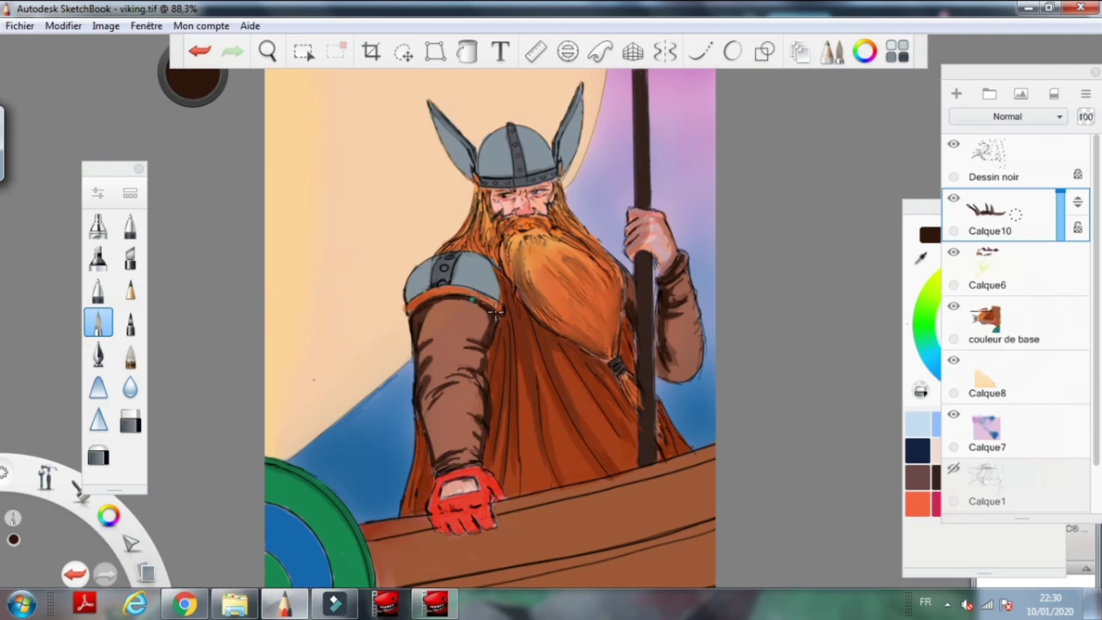
Shade the staff along its length with very dark brown and a lighter brown on Calque10.
scroll(639, 109, "up", 3)
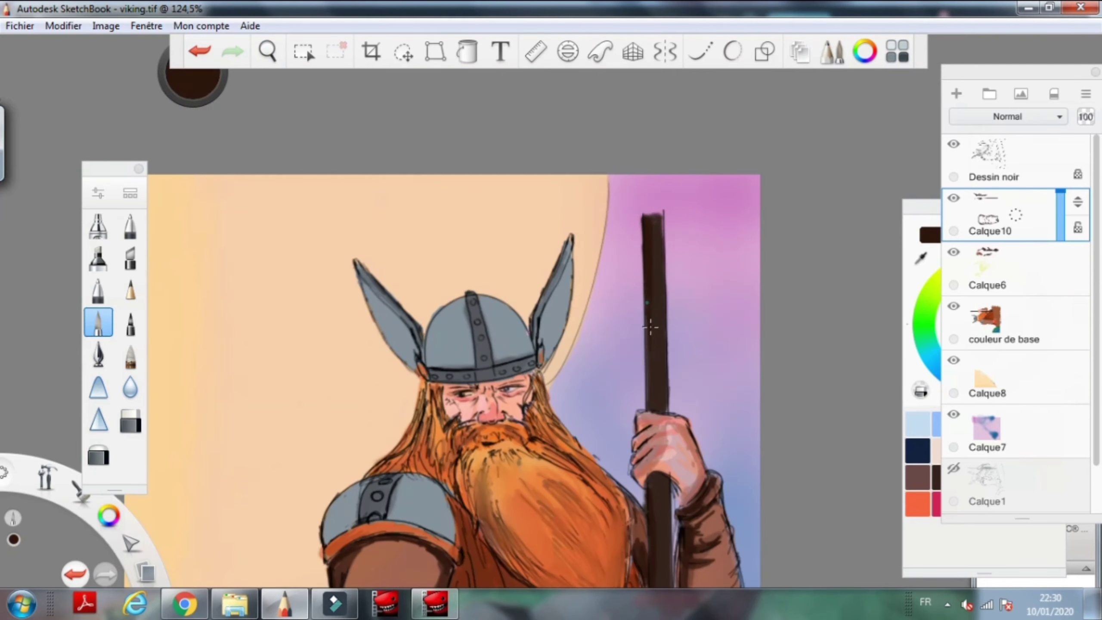
scroll(651, 376, "down", 4)
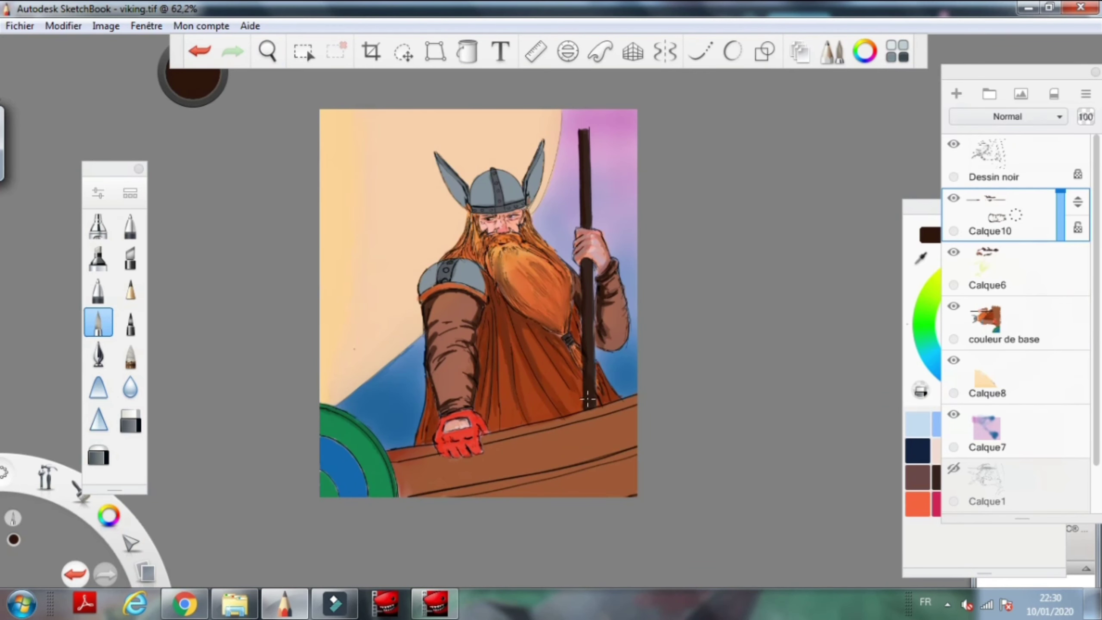
scroll(588, 399, "up", 5)
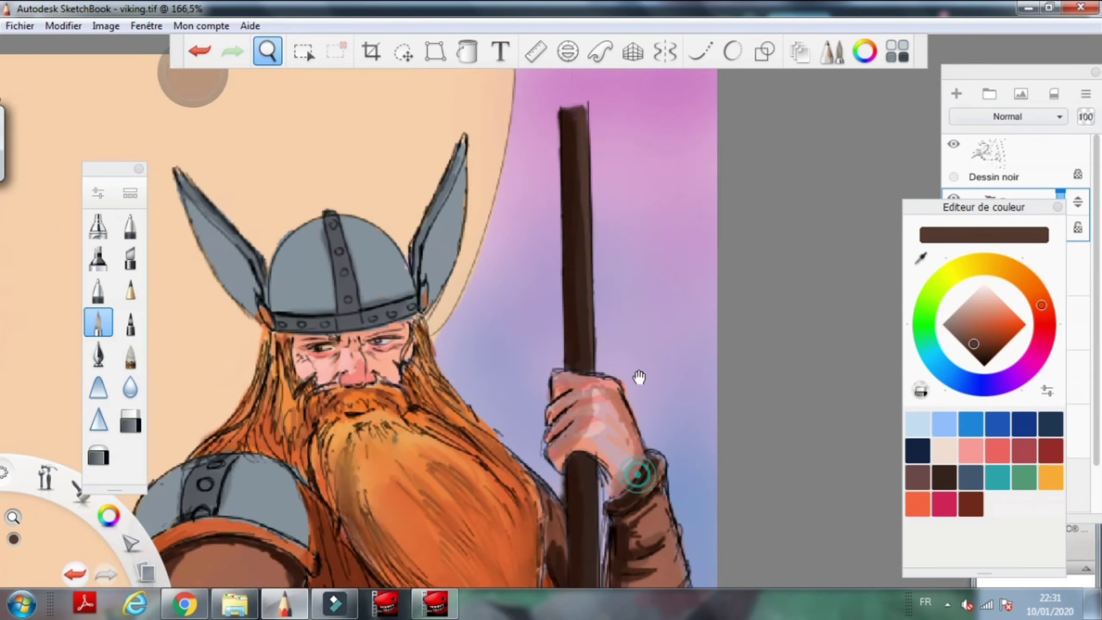
Darken the lower end of the staff above the ship's rail with a near-black brown.
mouse_move(635, 377)
left_mouse_down()
mouse_move(594, 500)
mouse_move(581, 309)
left_mouse_up()
scroll(537, 372, "down", 2)
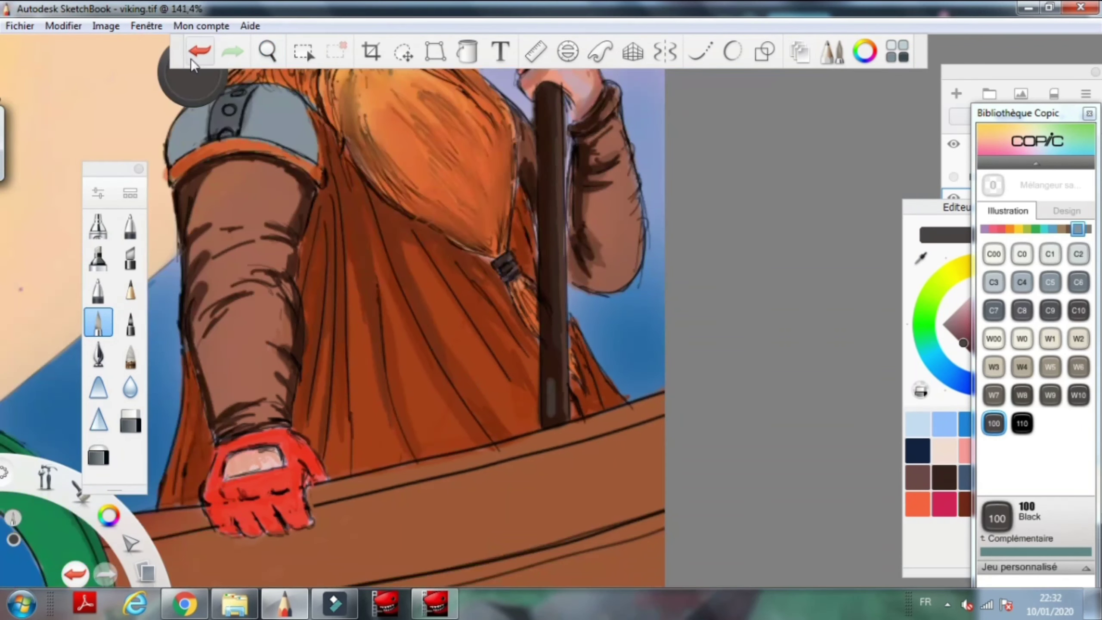
left_click(546, 418, "alt")
key("ctrl+z")
left_click(981, 360)
left_click_drag(981, 363, 985, 367)
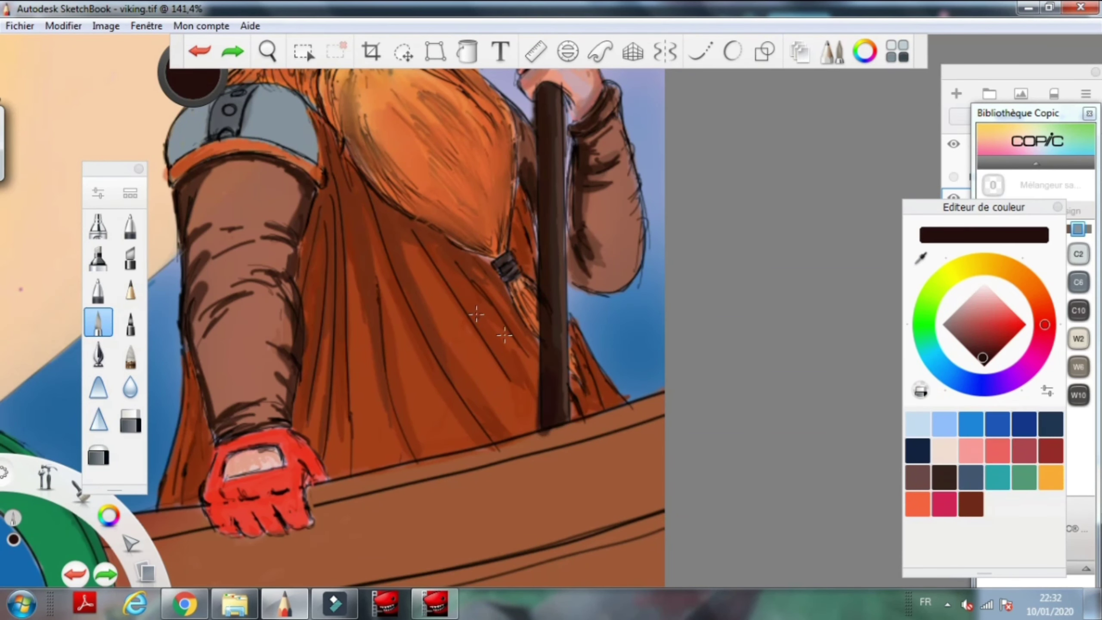
left_click_drag(559, 407, 558, 380)
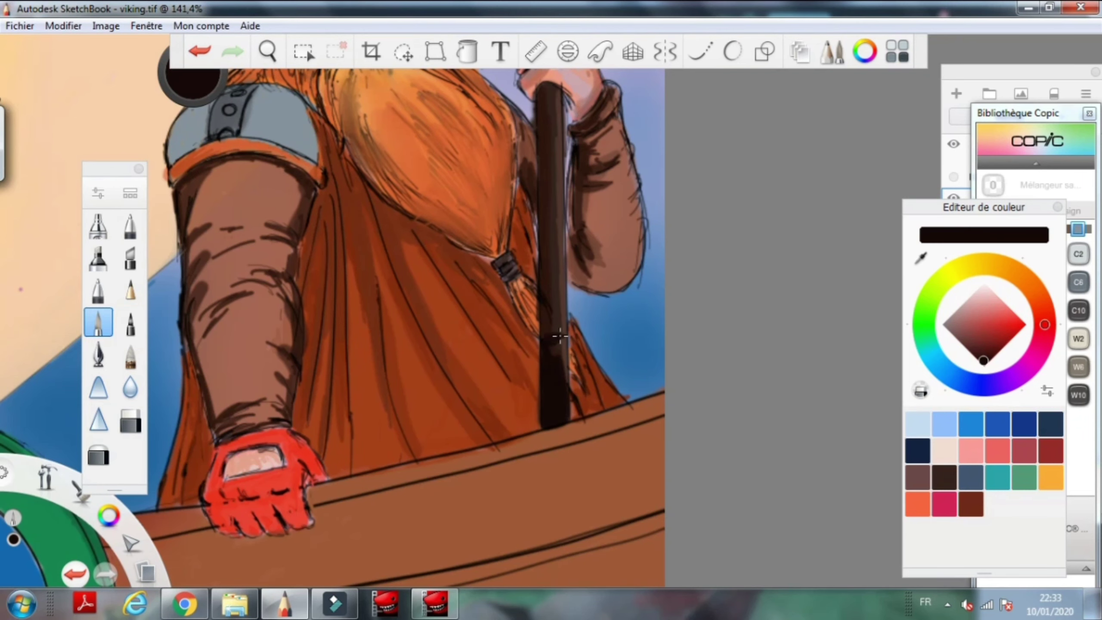
Paint a broad dark shadow across the lower part of the tunic above the ship's rail and blend it.
mouse_move(304, 475)
left_mouse_down()
mouse_move(407, 459)
mouse_move(614, 397)
left_mouse_up()
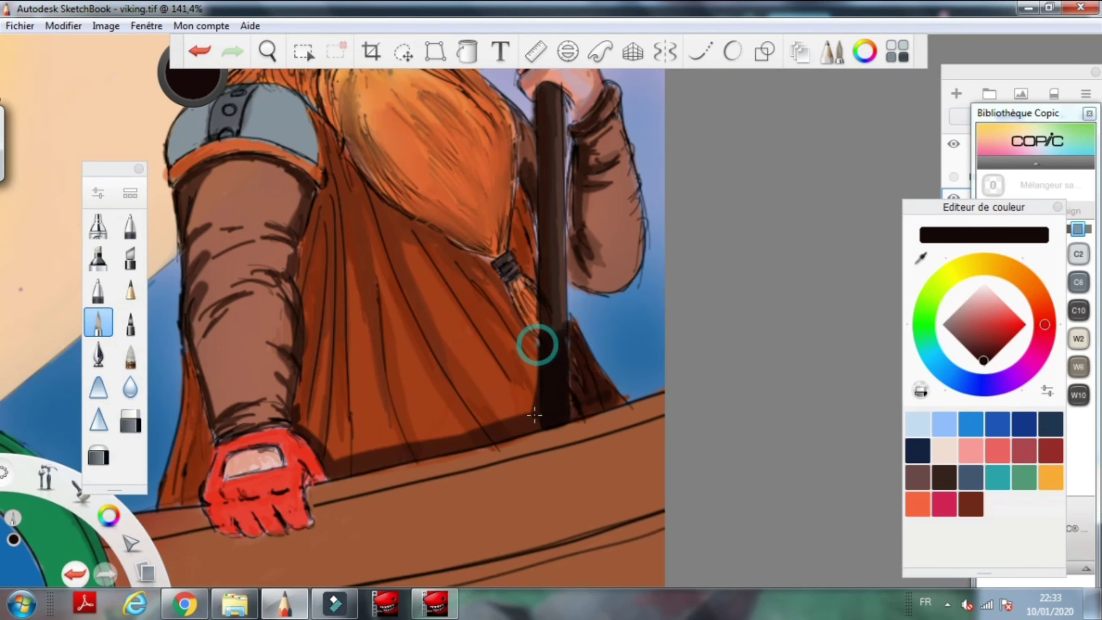
mouse_move(534, 415)
left_mouse_down()
mouse_move(346, 447)
mouse_move(407, 408)
mouse_move(314, 391)
left_mouse_up()
mouse_move(369, 383)
left_mouse_down()
mouse_move(396, 389)
mouse_move(491, 364)
left_mouse_up()
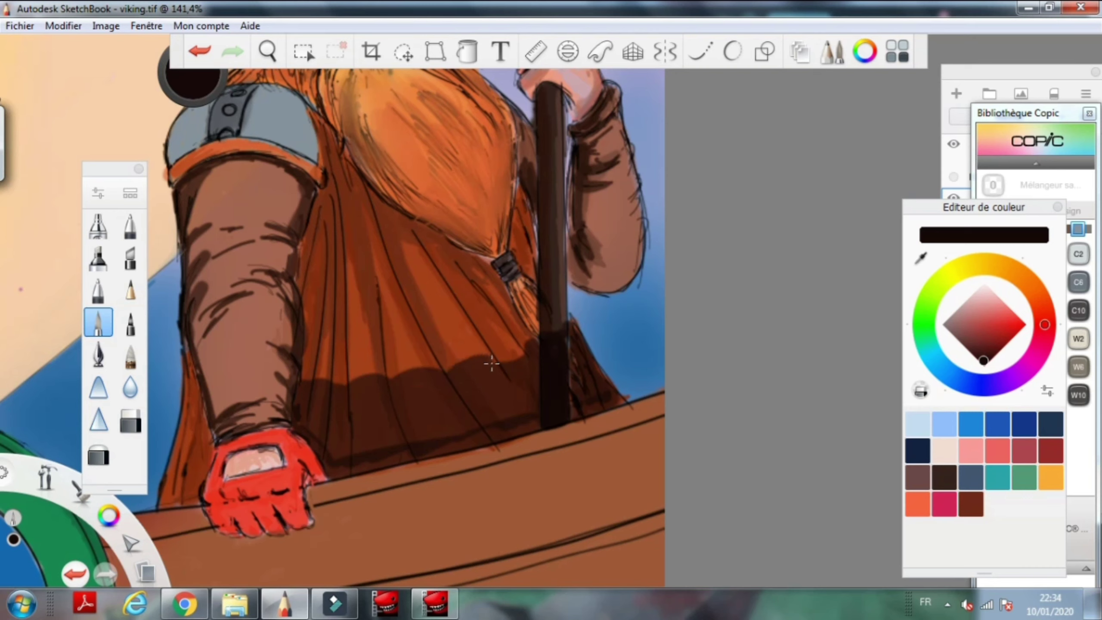
key("ctrl+z")
mouse_move(536, 299)
left_mouse_down()
mouse_move(522, 393)
mouse_move(433, 330)
mouse_move(342, 346)
mouse_move(310, 379)
mouse_move(440, 337)
mouse_move(491, 402)
mouse_move(365, 385)
left_mouse_up()
left_click(130, 354)
mouse_move(434, 451)
left_mouse_down()
mouse_move(315, 443)
mouse_move(525, 406)
mouse_move(451, 424)
mouse_move(486, 429)
left_mouse_up()
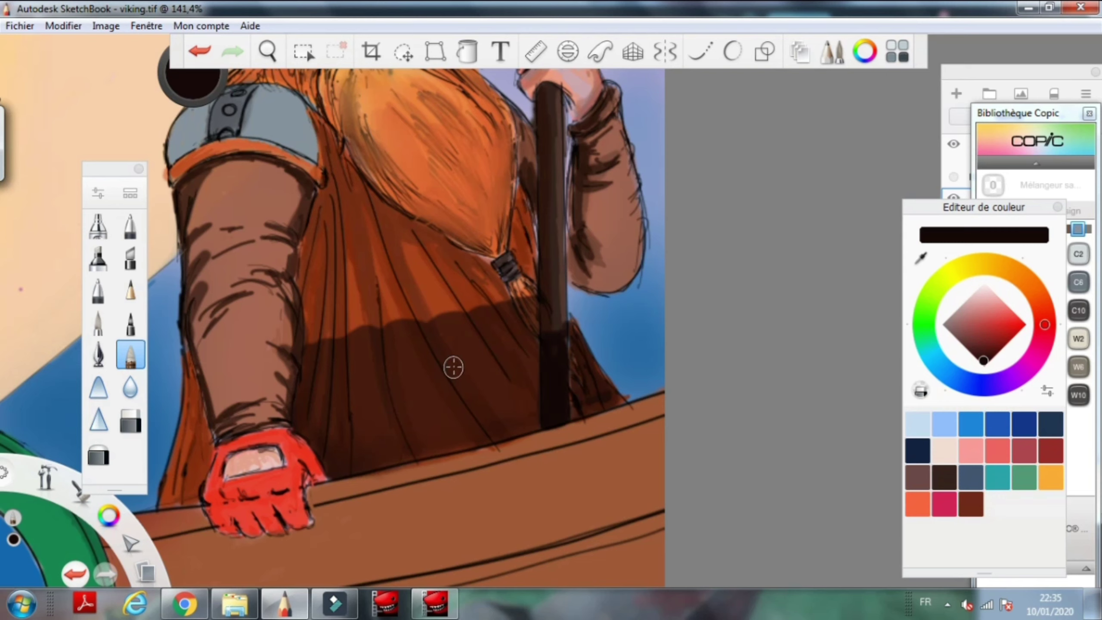
Paint near-black fold shadows down the tunic, beside the lowered arm and along the underside of the beard.
left_click(111, 322)
left_click_drag(321, 187, 304, 304)
left_click_drag(329, 135, 340, 343)
left_click_drag(330, 452, 308, 311)
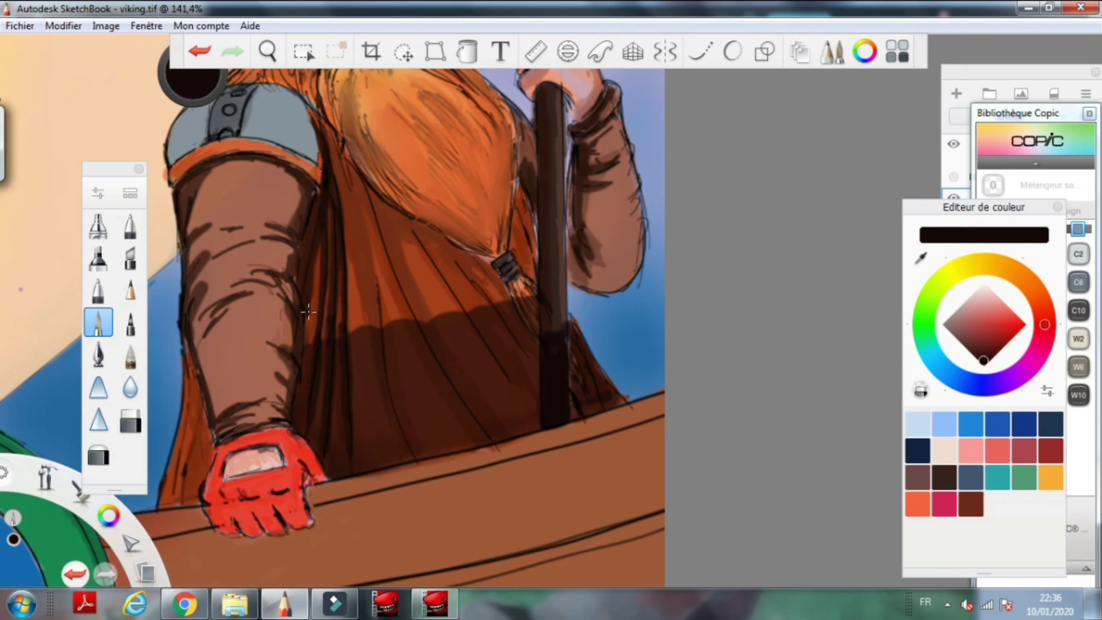
mouse_move(320, 128)
left_mouse_down()
mouse_move(406, 221)
mouse_move(490, 273)
left_mouse_up()
left_click_drag(369, 276, 407, 419)
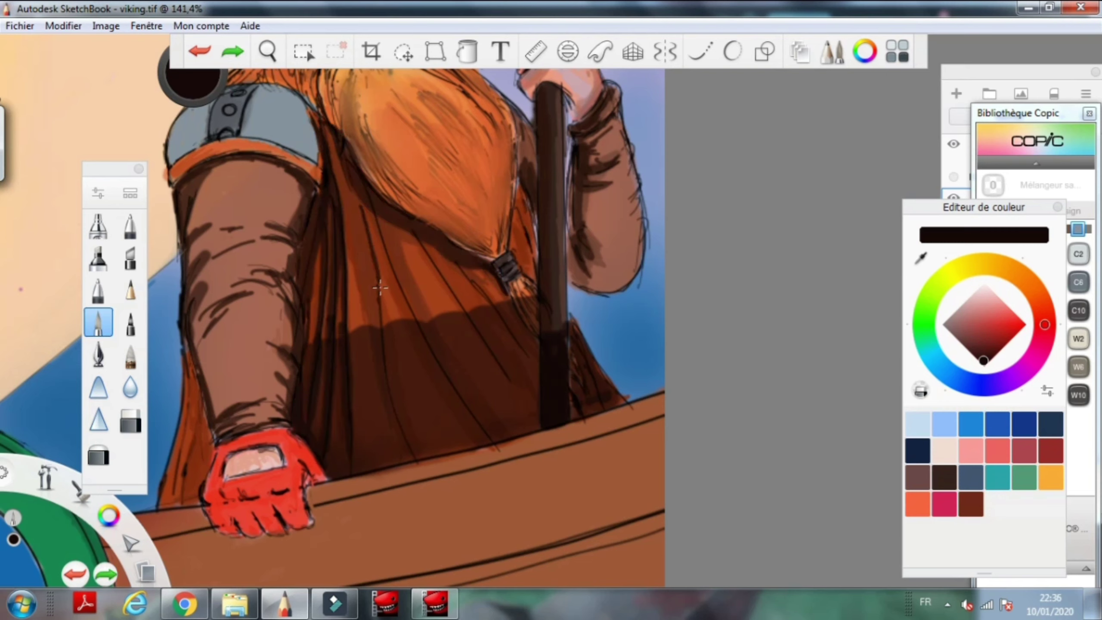
left_click_drag(360, 204, 483, 434)
left_click_drag(402, 221, 520, 394)
left_click_drag(434, 236, 516, 339)
left_click_drag(536, 377, 449, 248)
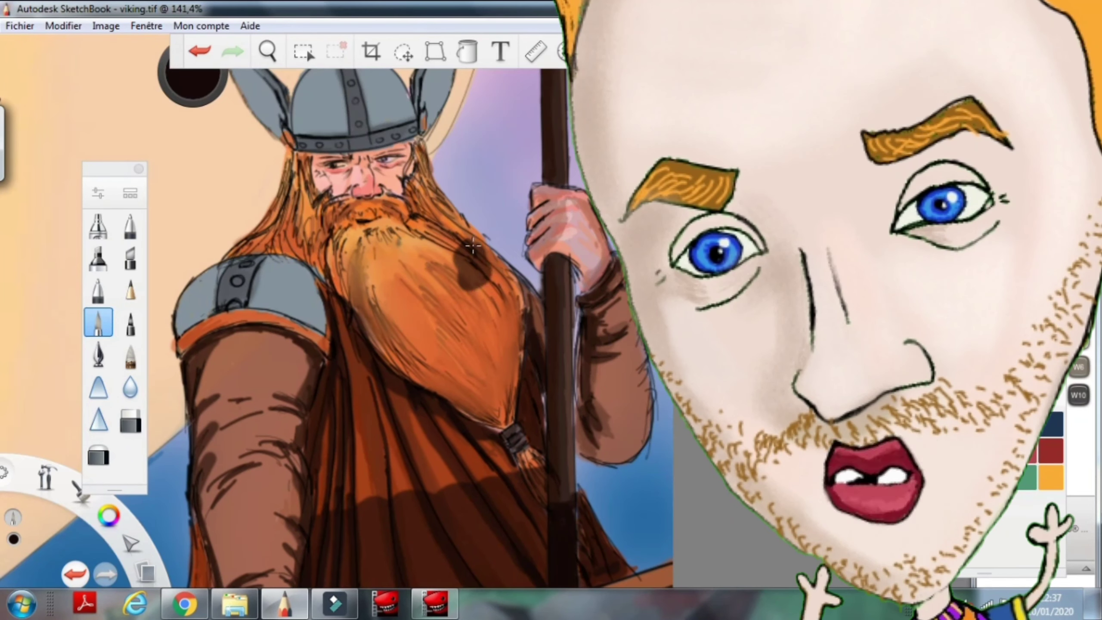
Paint and blend the cast shadow of the raised hand and staff down the side of the beard.
left_click_drag(490, 282, 515, 300)
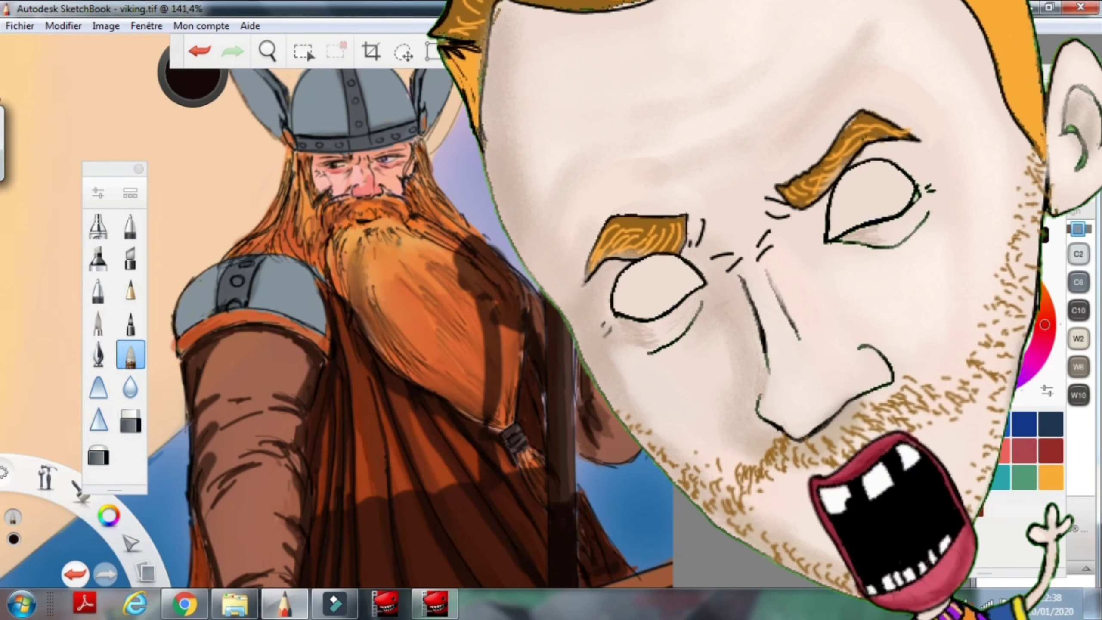
mouse_move(576, 356)
left_mouse_down()
mouse_move(573, 347)
mouse_move(551, 404)
left_mouse_up()
left_click(99, 323)
left_click_drag(488, 447, 549, 438)
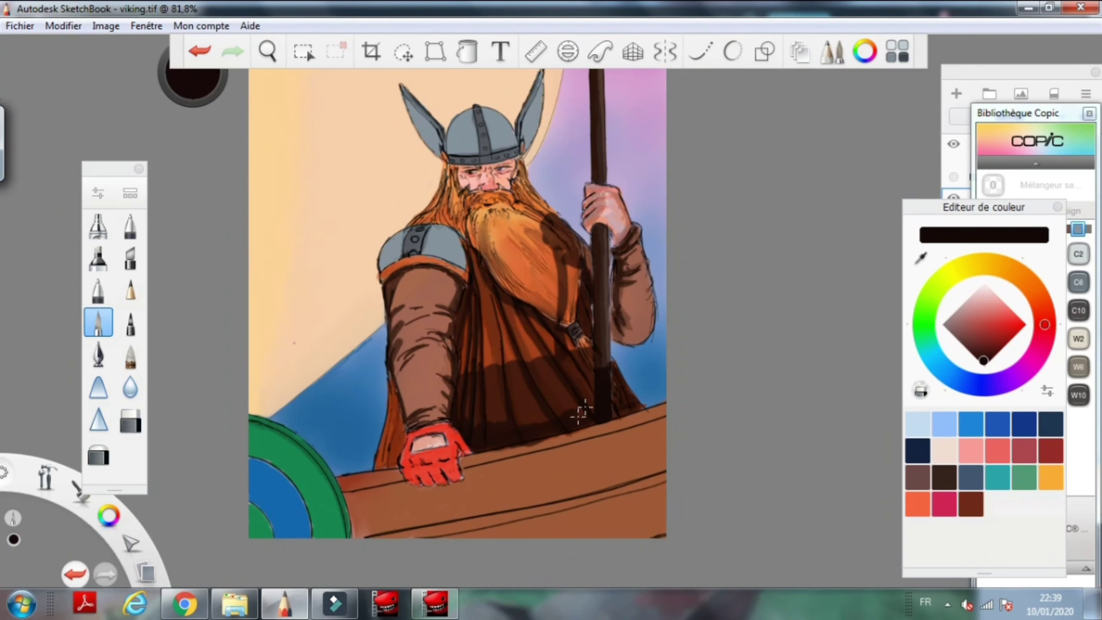
key("ctrl+z")
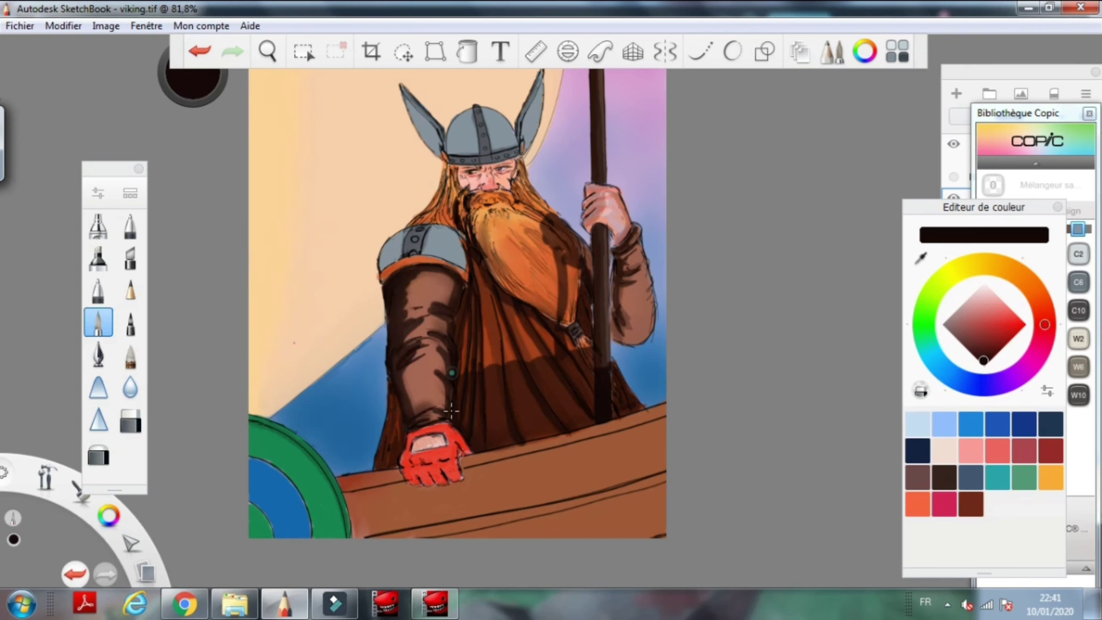
Deepen and blend the lowered arm's sleeve shadows, and add soft sampled brown highlights with the Pinceau brush at 27% opacity.
mouse_move(431, 318)
left_mouse_down()
mouse_move(417, 296)
mouse_move(442, 281)
mouse_move(421, 322)
mouse_move(434, 412)
mouse_move(430, 282)
mouse_move(409, 370)
left_mouse_up()
left_click(130, 355)
left_click(408, 370, "alt")
left_click(98, 322)
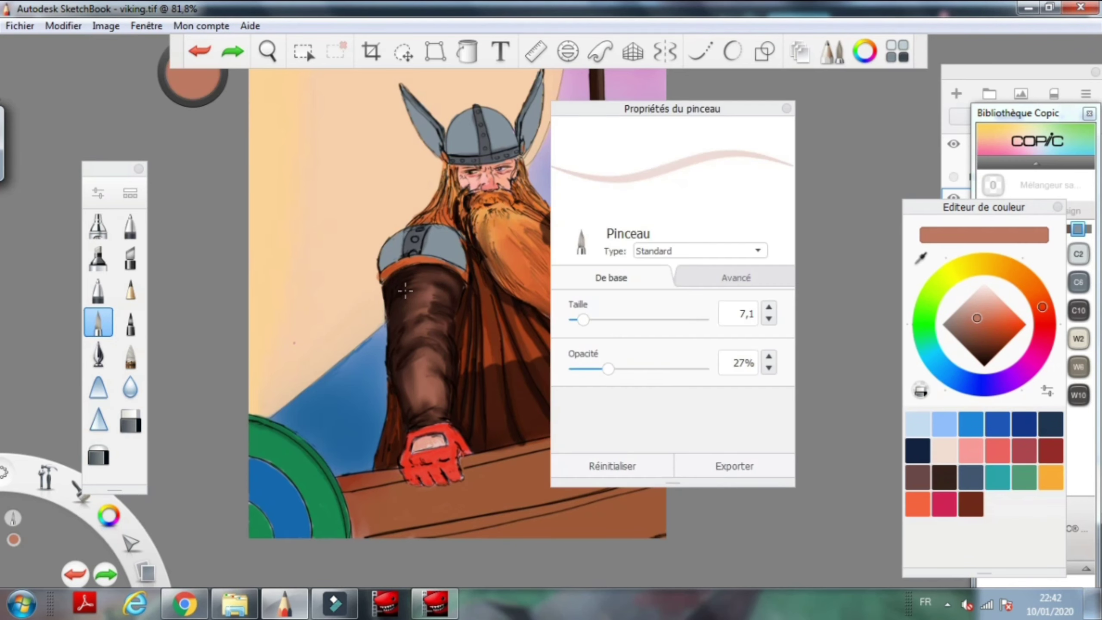
key("ctrl+b")
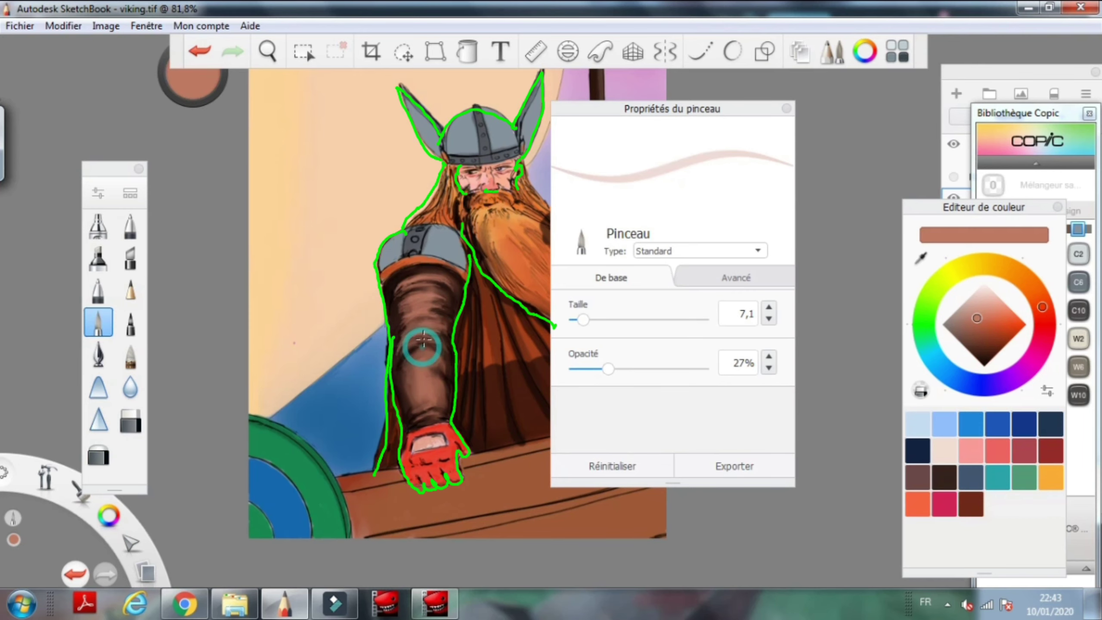
scroll(481, 377, "down", 2)
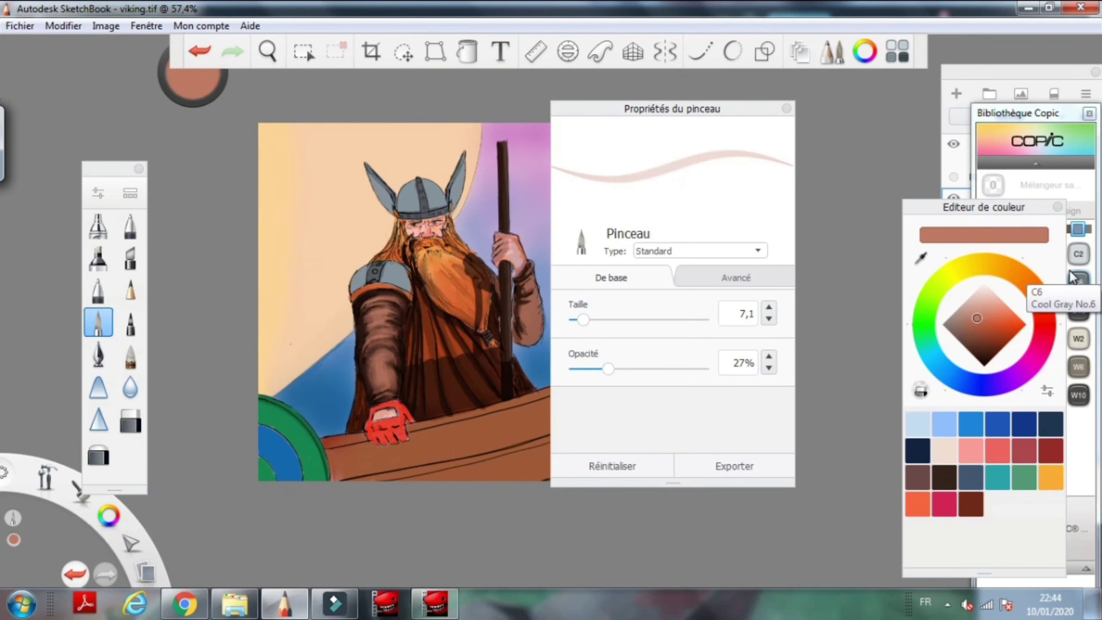
left_click(948, 604)
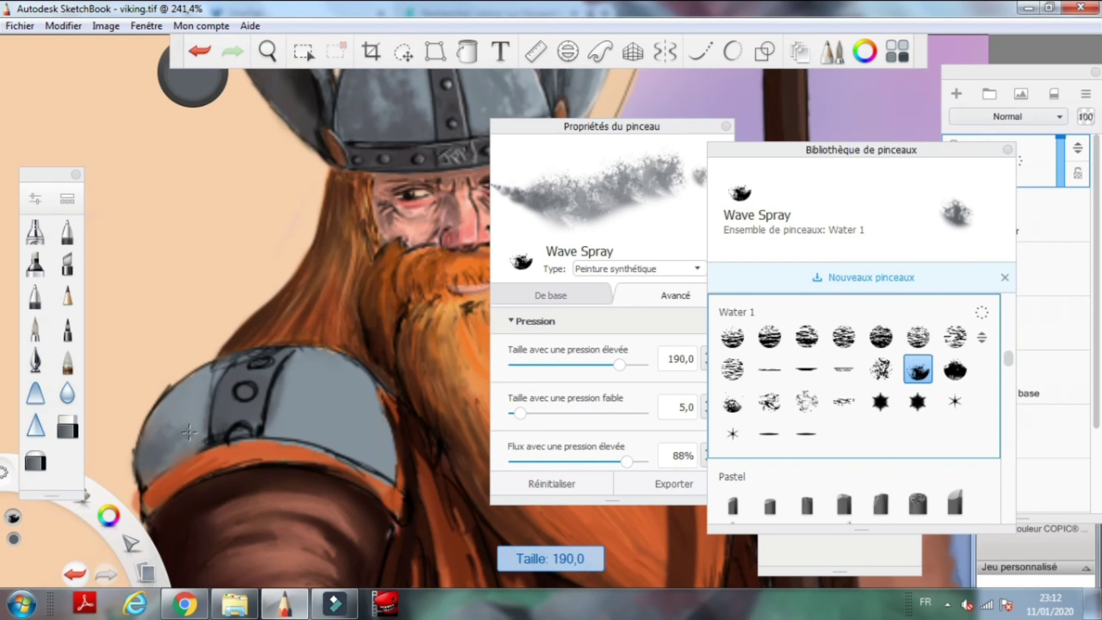
Texture the shoulder guard's metal with sampled grays, using the Wave Spray brush with a high-pressure size of 20.
left_click_drag(188, 432, 176, 456)
mouse_move(278, 373)
left_mouse_down()
mouse_move(286, 417)
mouse_move(312, 434)
left_mouse_up()
key("ctrl+i")
left_click_drag(295, 373, 312, 430)
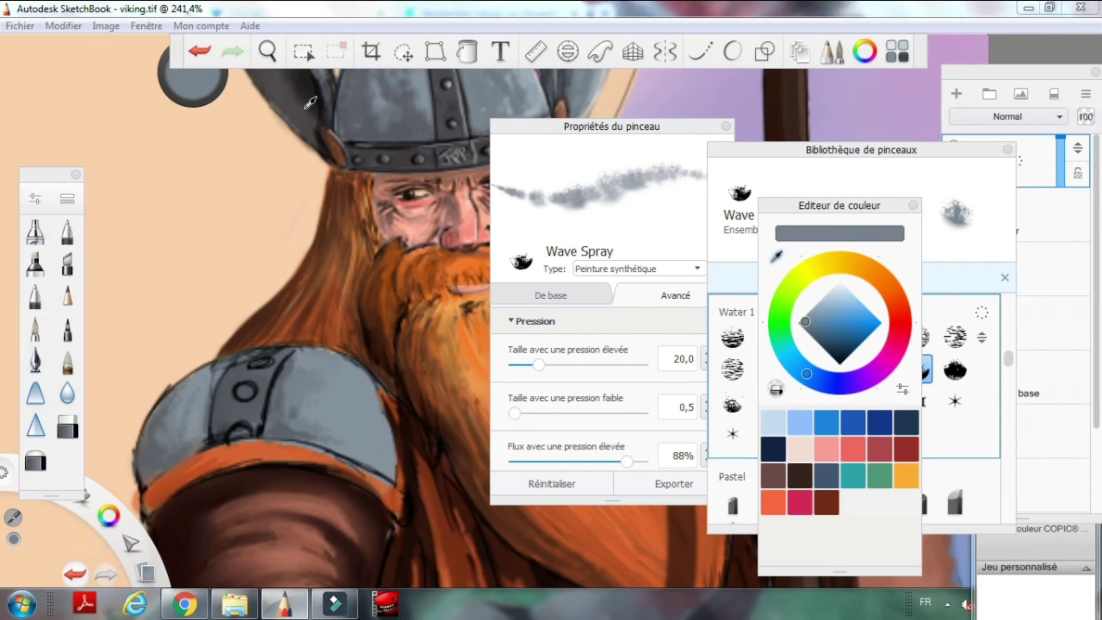
left_click(215, 392, "alt")
left_click_drag(176, 393, 163, 467)
left_click_drag(202, 361, 163, 448)
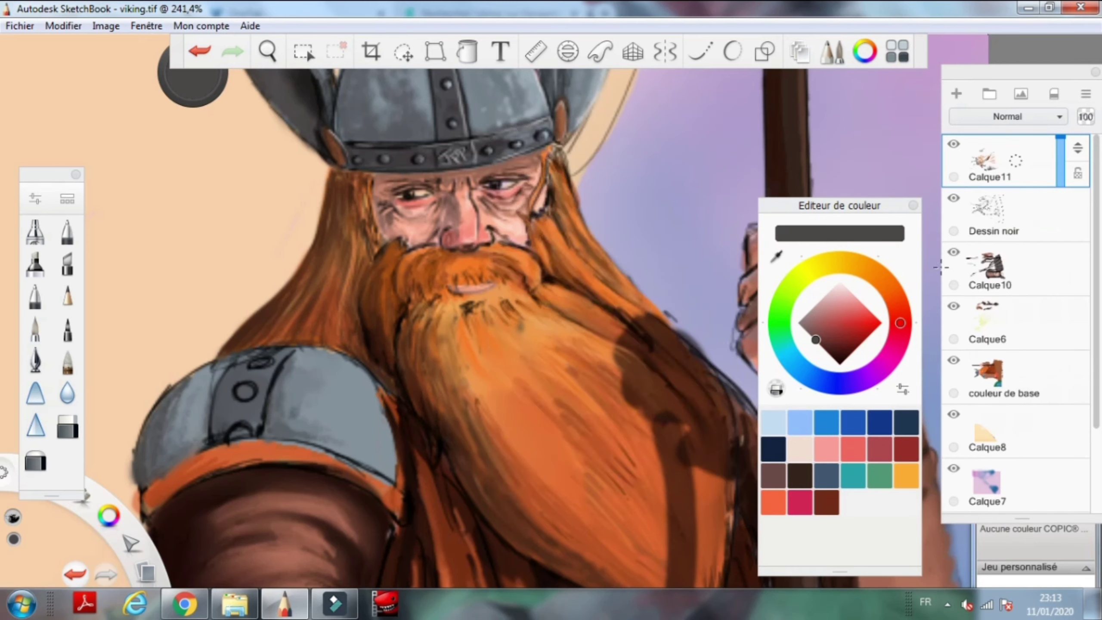
Soften the shoulder guard's outline on Dessin noir, erase the smudges outside it, and check Calque11 with couleur de base briefly hidden.
left_click(67, 360)
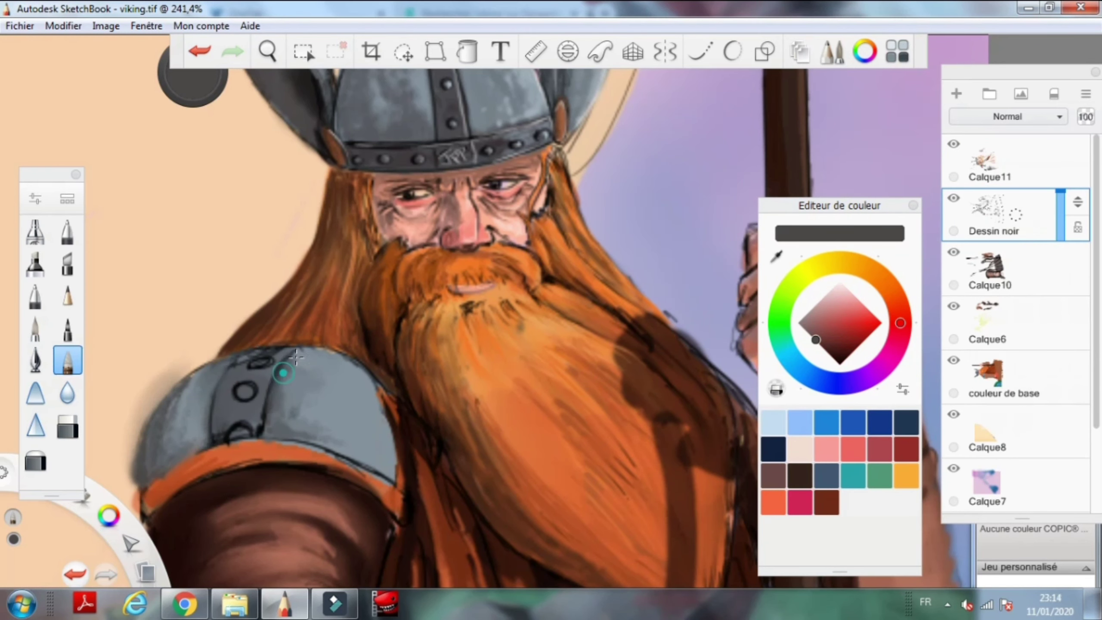
key("e")
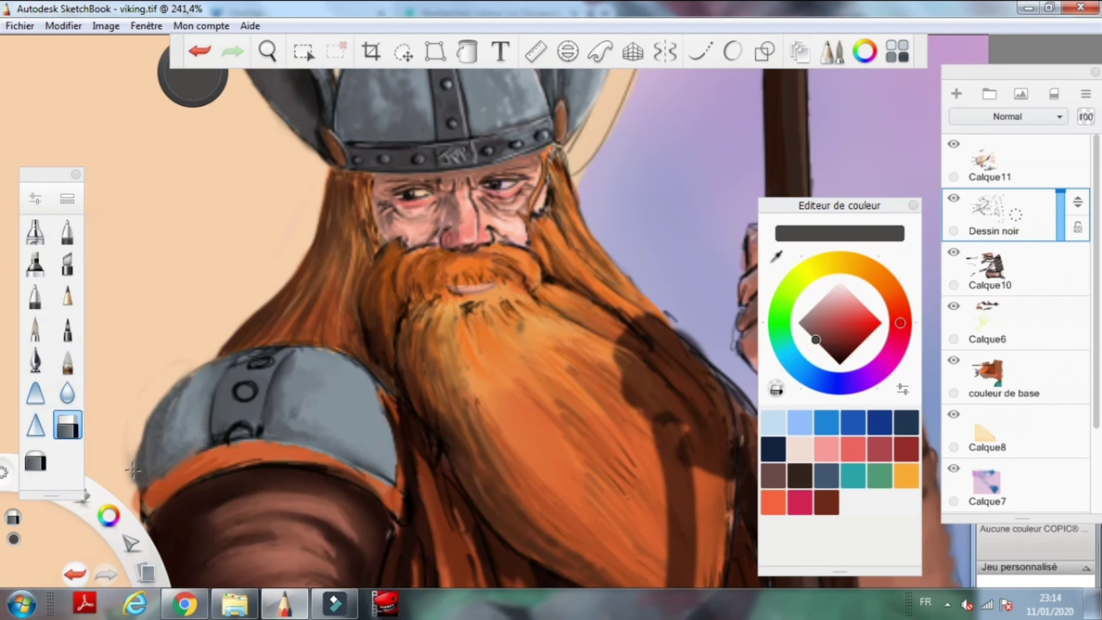
left_click(994, 165)
left_click(954, 361)
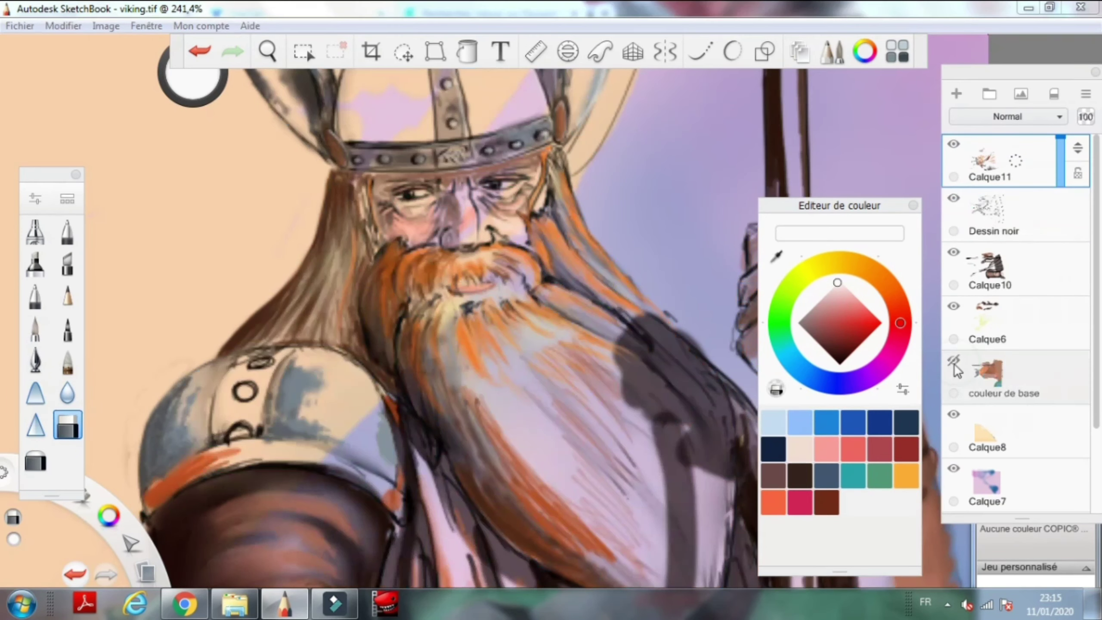
left_click(954, 362)
Repaint the shoulder guard's strap on Calque11 with sampled dark grays, covering the black rivet outlines.
left_click_drag(494, 381, 707, 272)
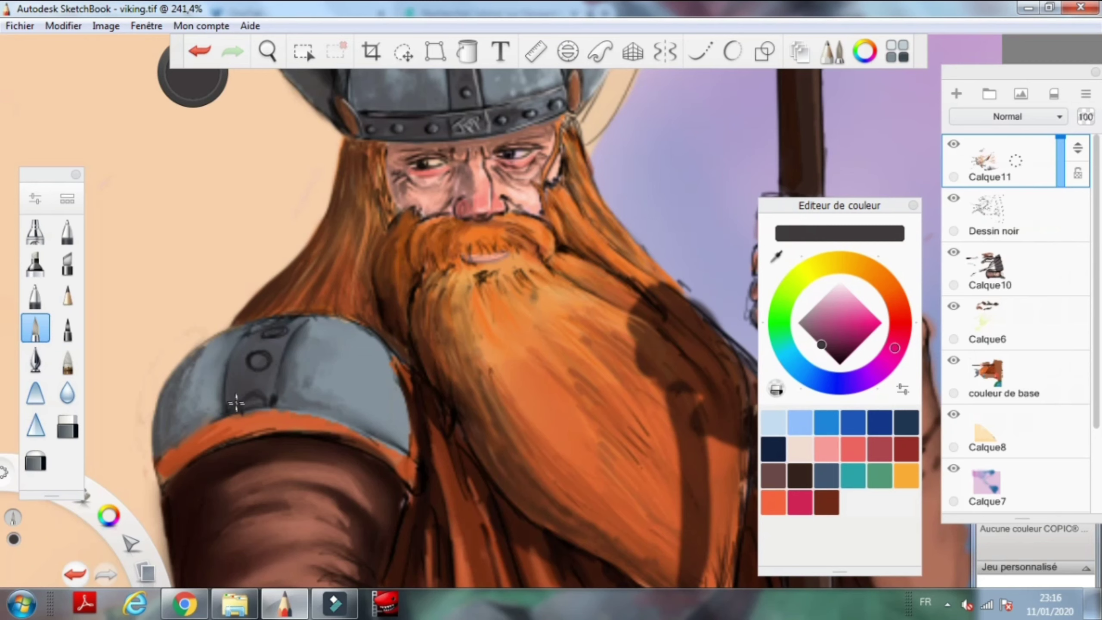
left_click(320, 314, "alt")
left_click(260, 344, "alt")
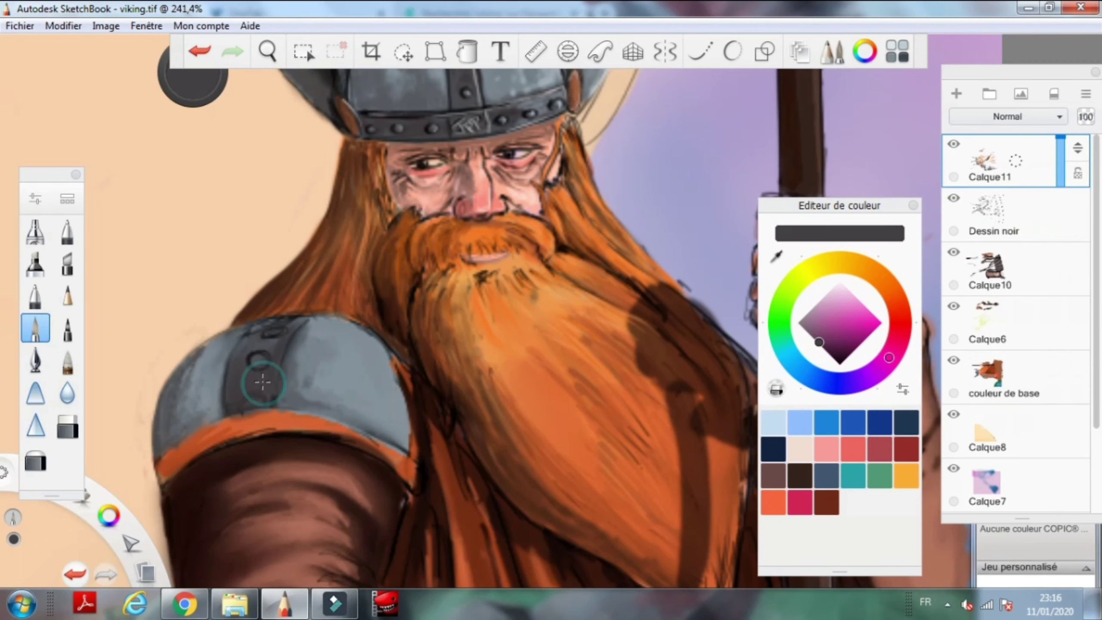
left_click(237, 406, "alt")
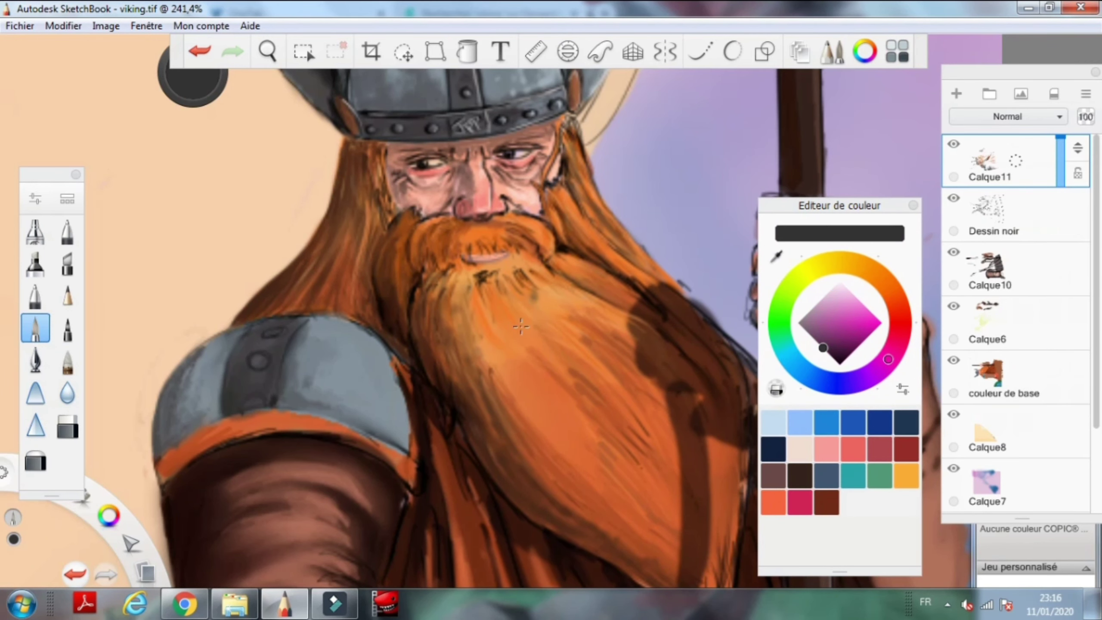
Draw the strap's three rivets and the guard's dark edges in black pencil and blend them.
left_click(68, 296)
left_click(67, 360)
left_click(993, 214)
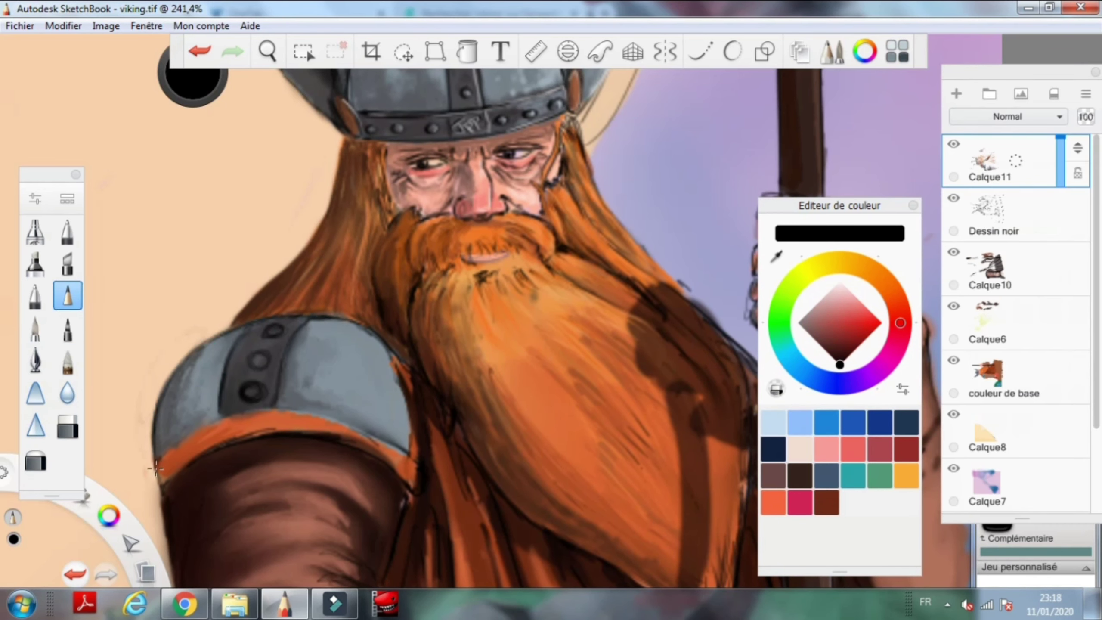
key("b")
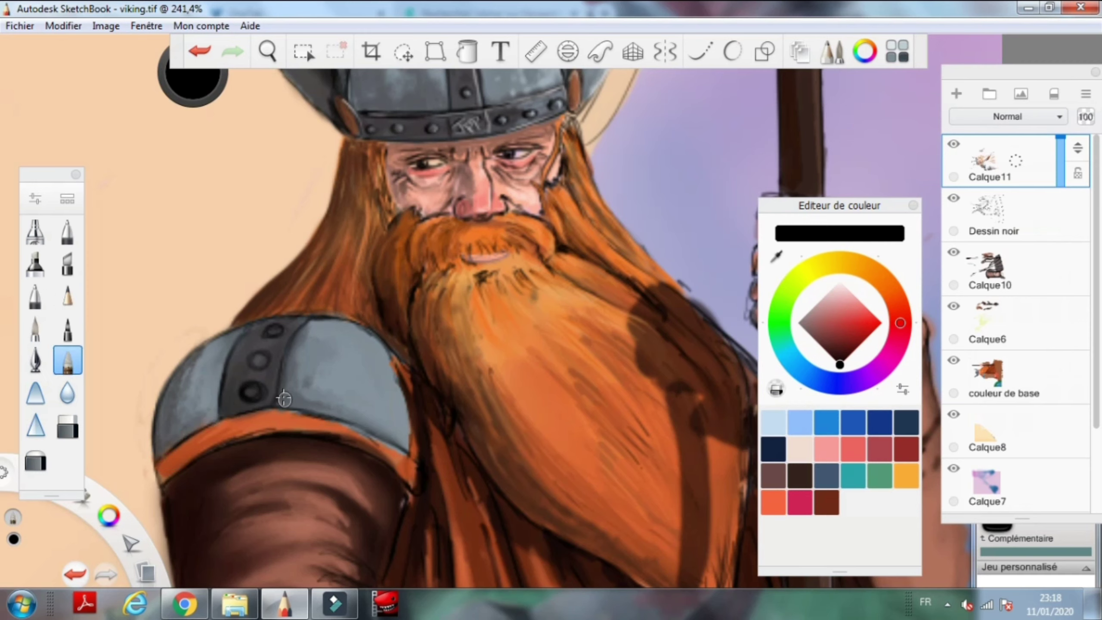
left_click(61, 299)
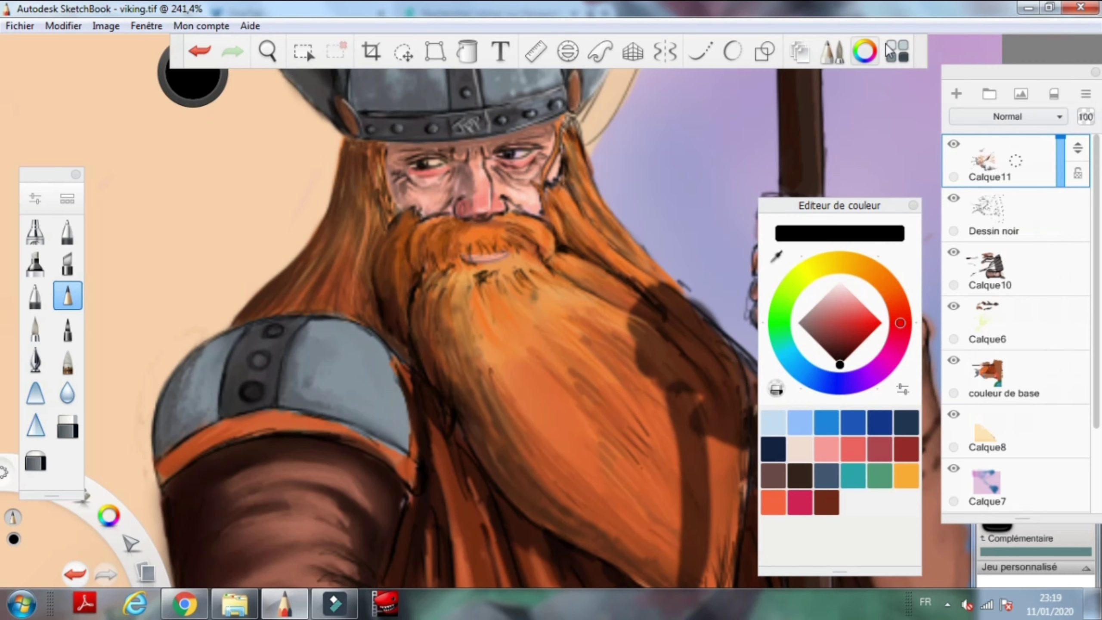
Add highlights to the strap's rivets with the Copic color W2, and sample a gray from the guard.
left_click(895, 51)
left_click(1078, 339)
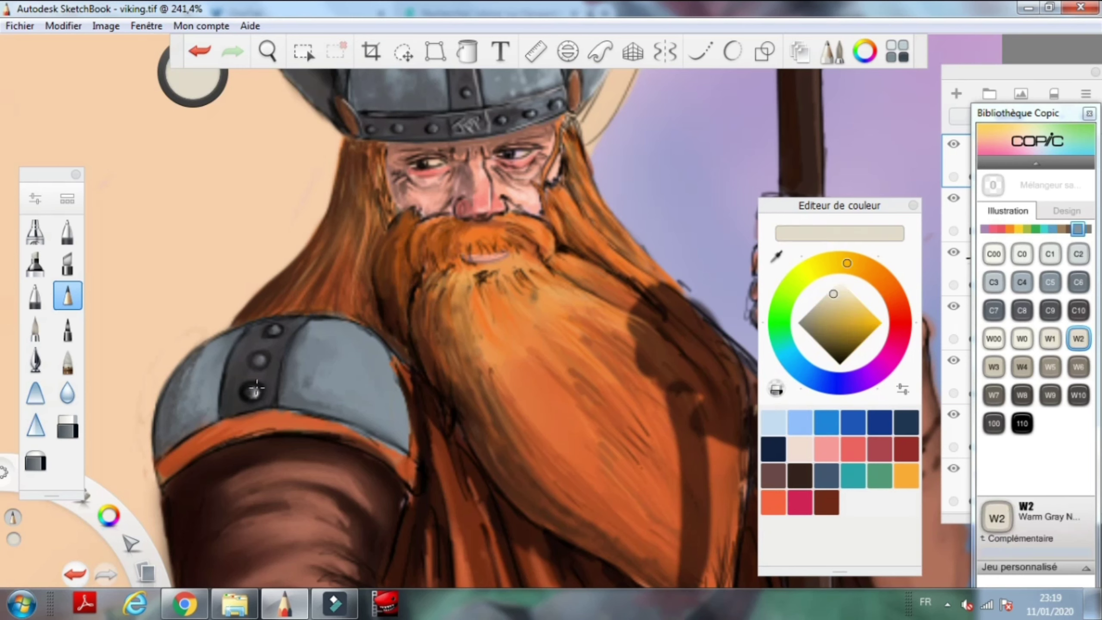
left_click(184, 407, "alt")
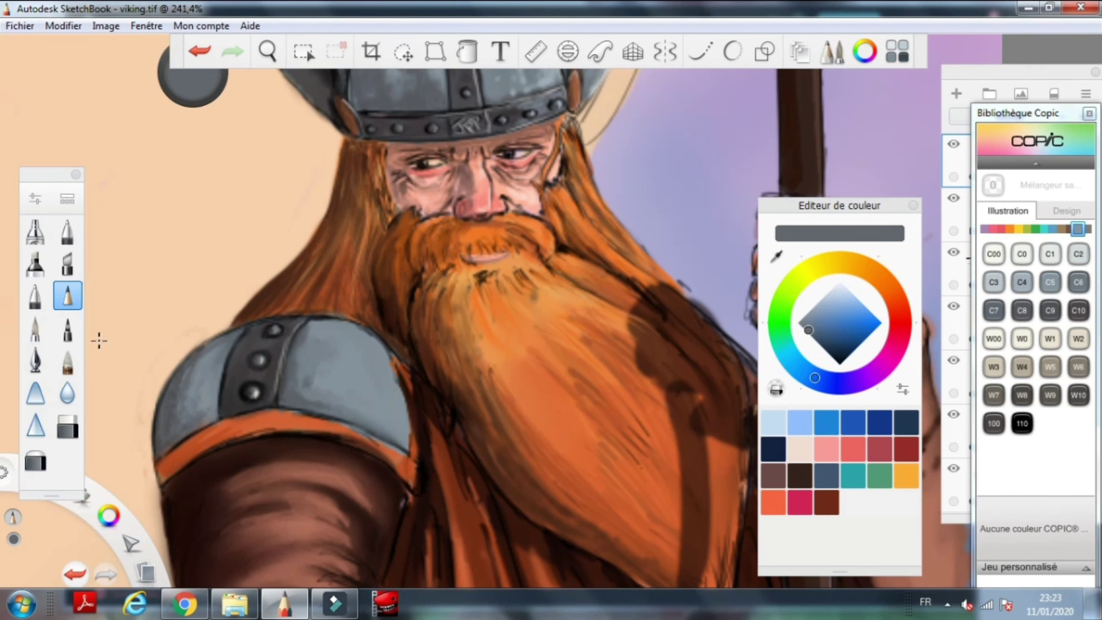
Spray light highlights on the shoulder guard's side nearest the beard with Chaotic Wave Spray in Copic C3, replacing a C2 attempt.
left_click(832, 51)
left_click(732, 401)
left_click(1078, 254)
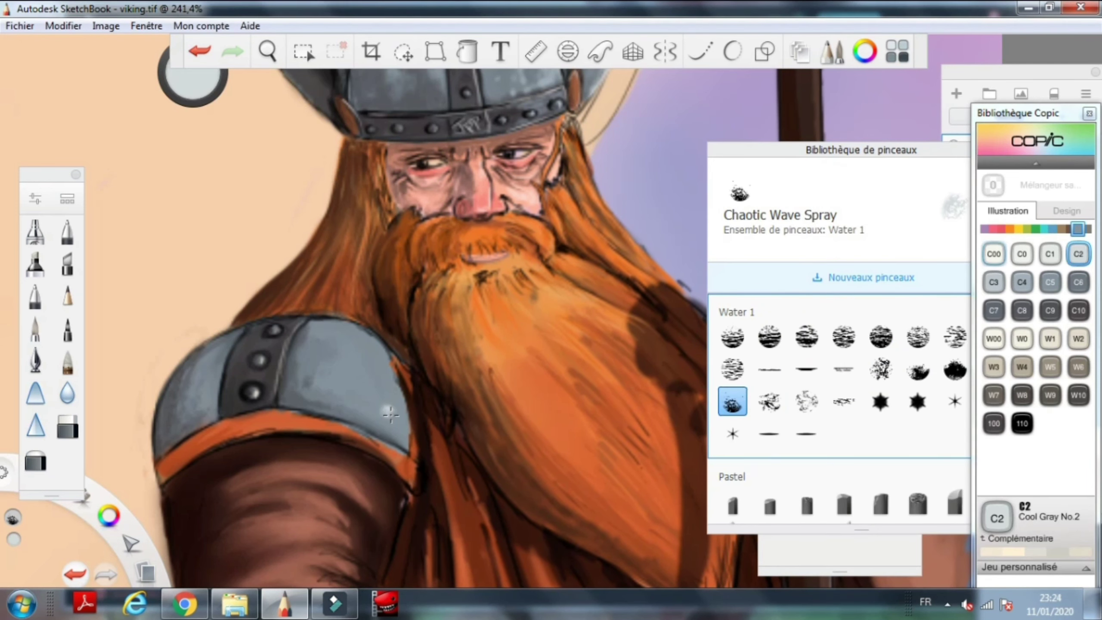
key("ctrl+z")
left_click(993, 282)
double_click(732, 400)
left_click(565, 292)
left_click(390, 260)
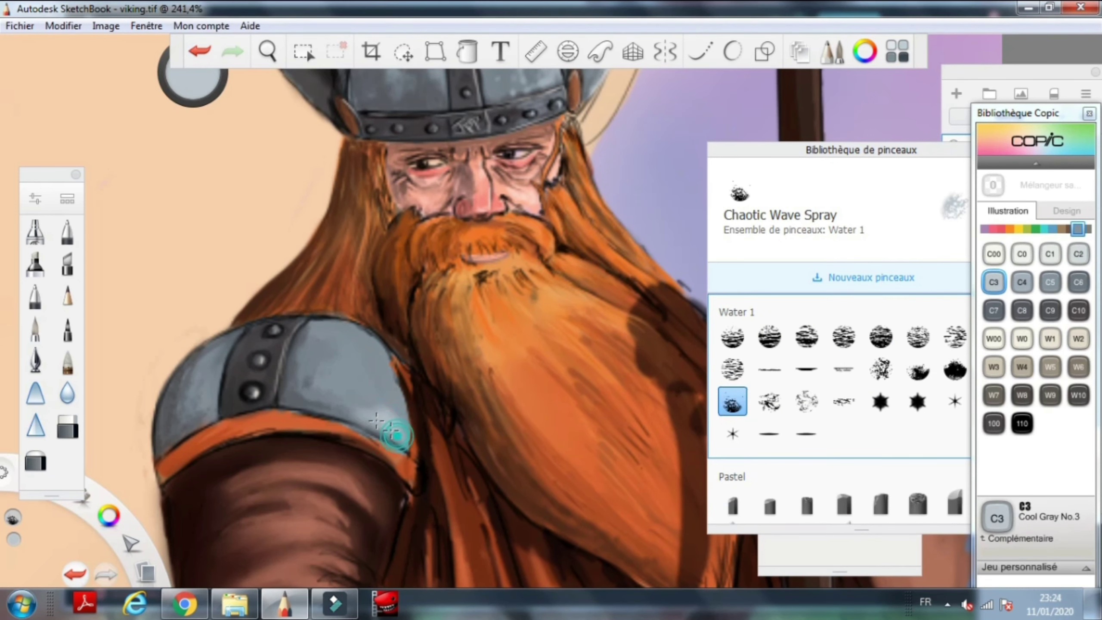
left_click_drag(278, 178, 377, 365)
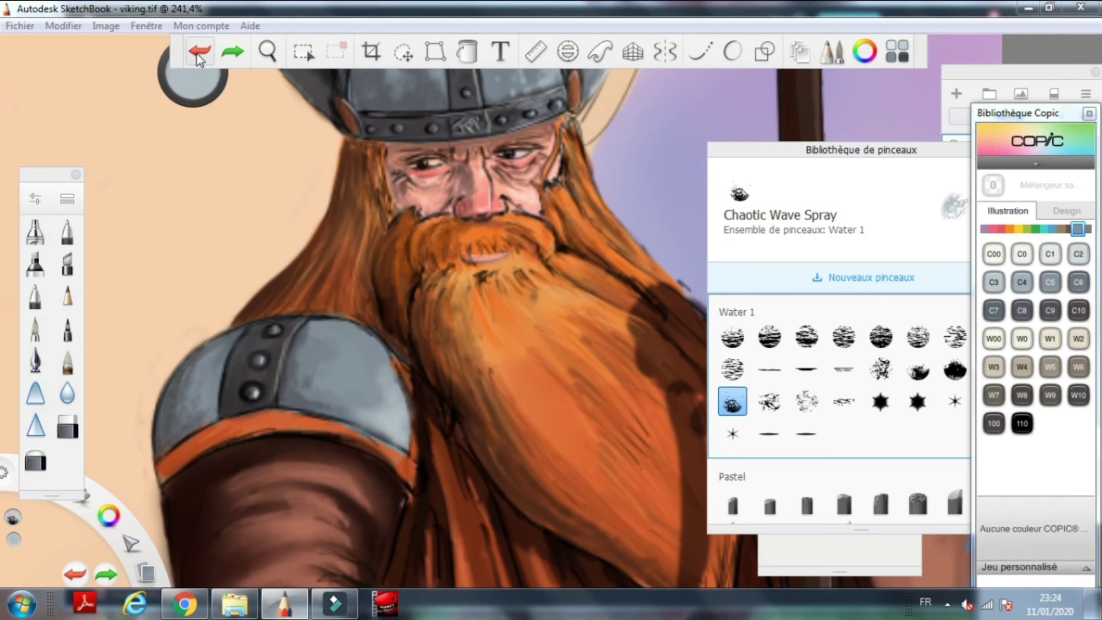
Retouch the shoulder guard's orange trim with sampled oranges and dark brown, covering the black line along its upper edge.
left_click(565, 343, "alt")
scroll(520, 339, "up", 2)
key("ctrl+i")
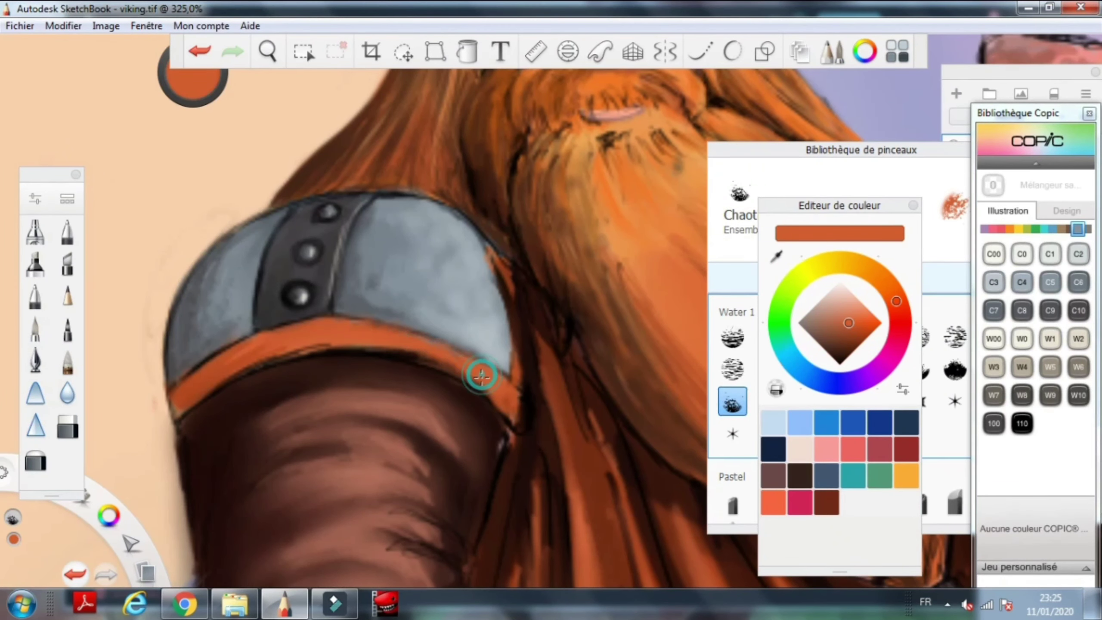
left_click(776, 257)
left_click(172, 411)
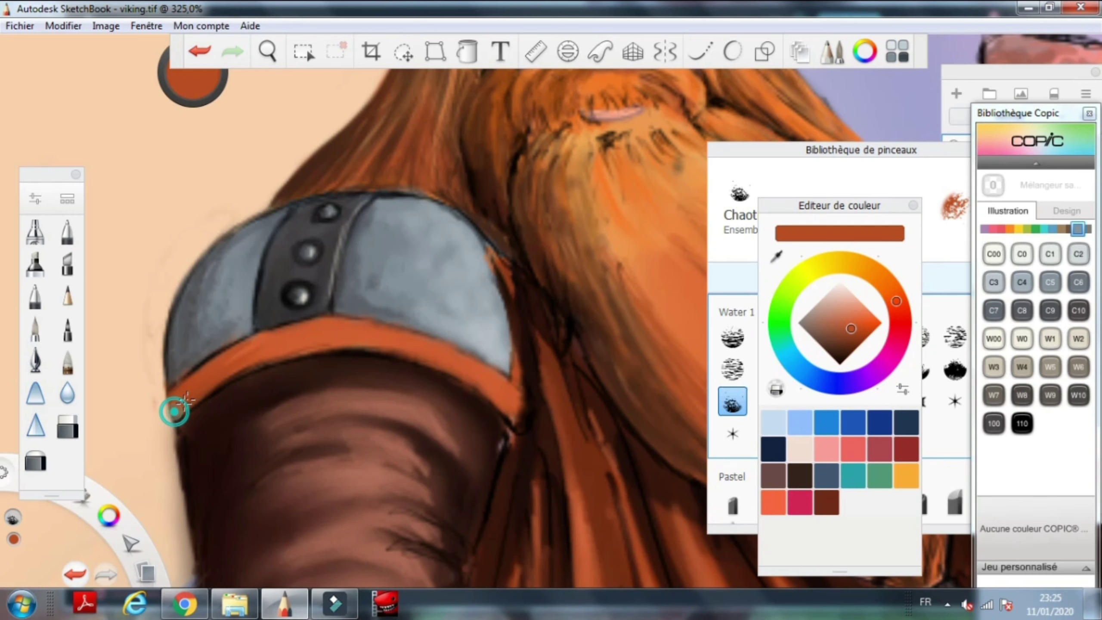
left_click(317, 341)
left_click(542, 361, "alt")
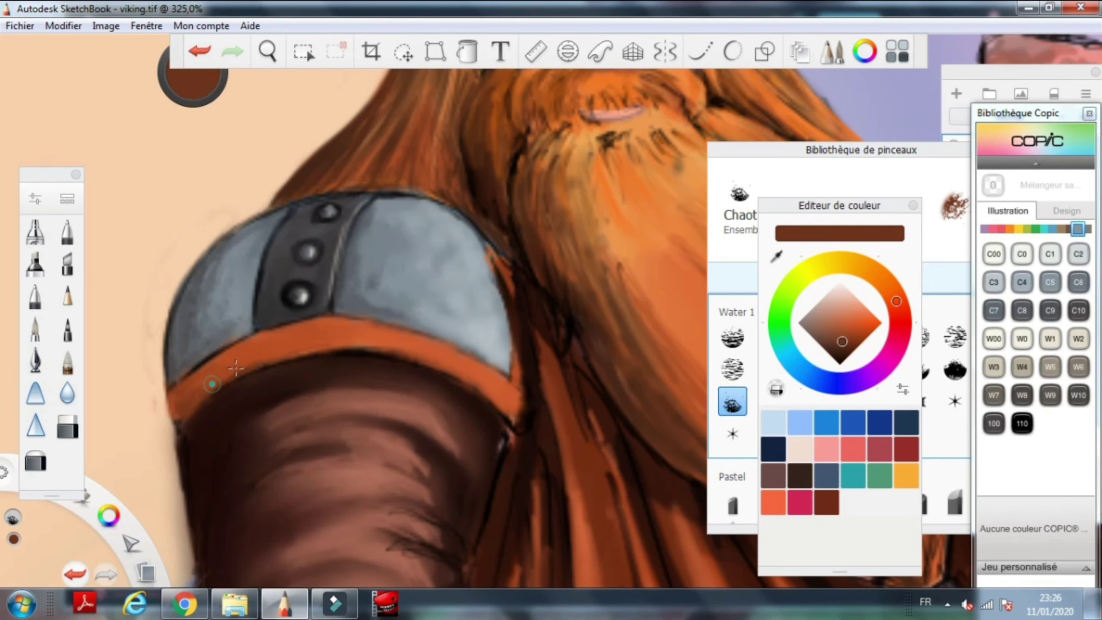
Brighten the trim's corner nearest the beard with lighter sampled oranges using Chaotic Wave Spray.
left_click(495, 381, "alt")
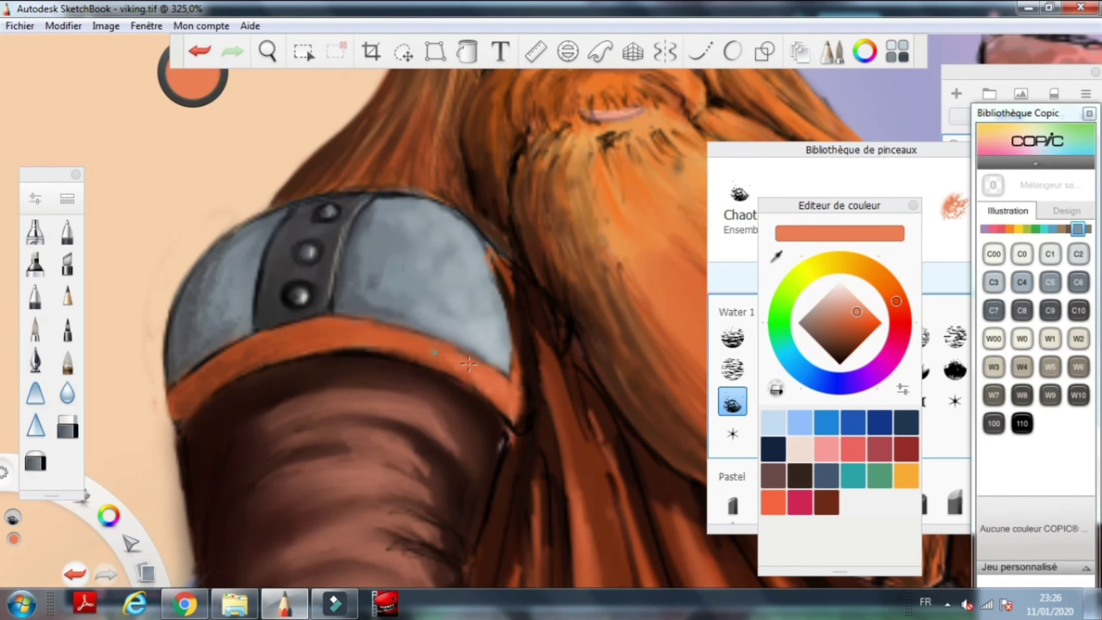
mouse_move(468, 364)
left_mouse_down()
mouse_move(391, 343)
mouse_move(443, 364)
left_mouse_up()
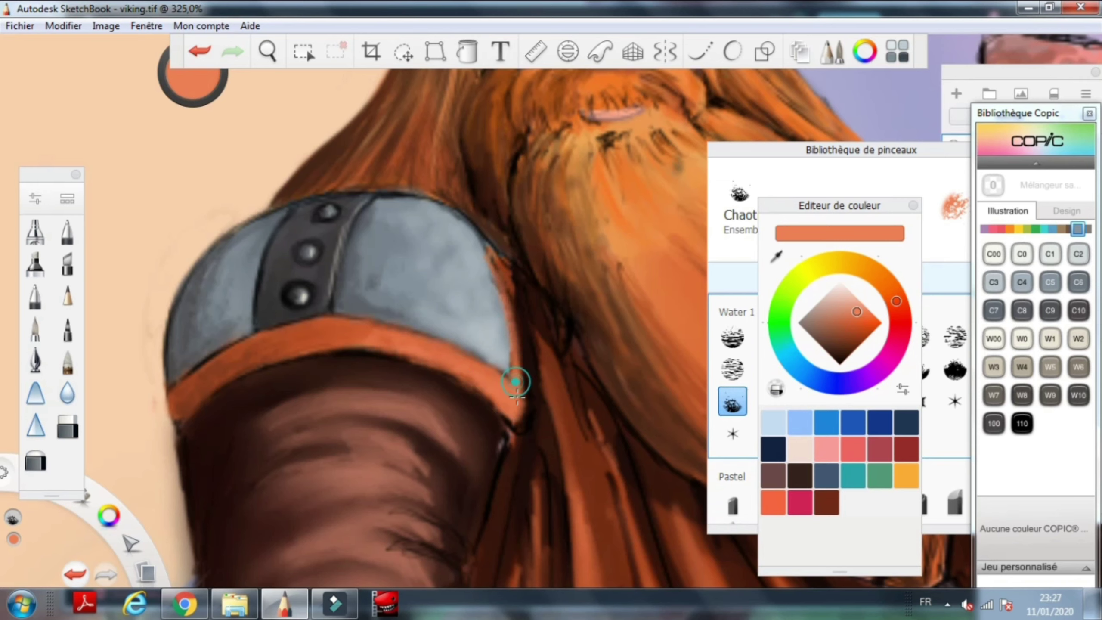
left_click(347, 345, "alt")
Pencil a light edge along the bottom of the shoulder guard's trim and darken the sleeve just beneath it with sampled browns.
left_click(67, 295)
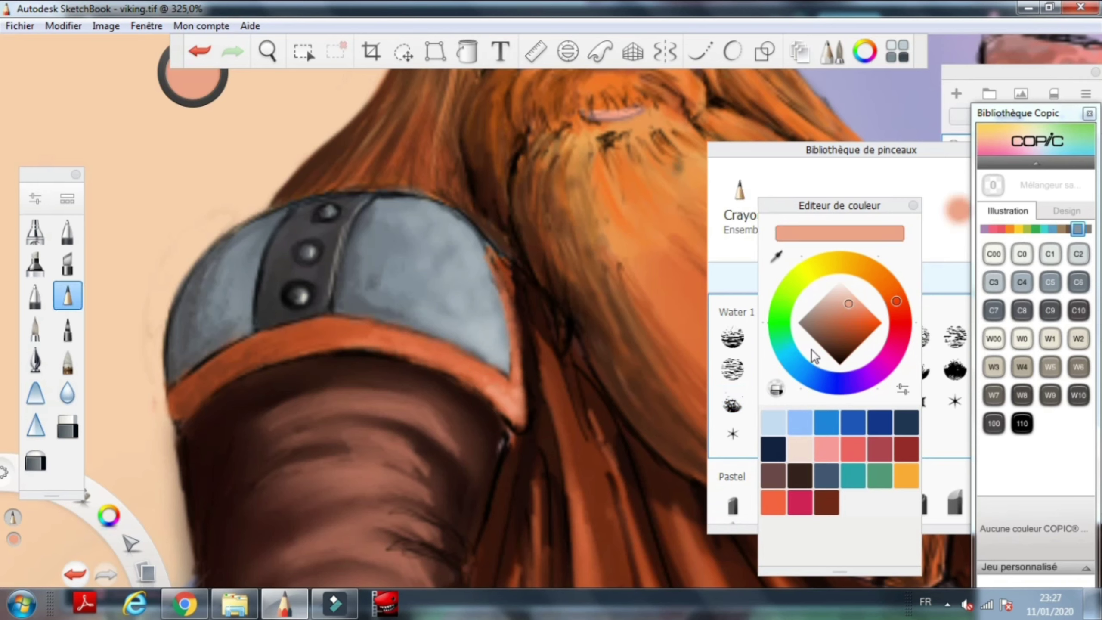
left_click(204, 394, "alt")
left_click(320, 352, "alt")
left_click_drag(321, 350, 482, 392)
left_click(204, 394, "alt")
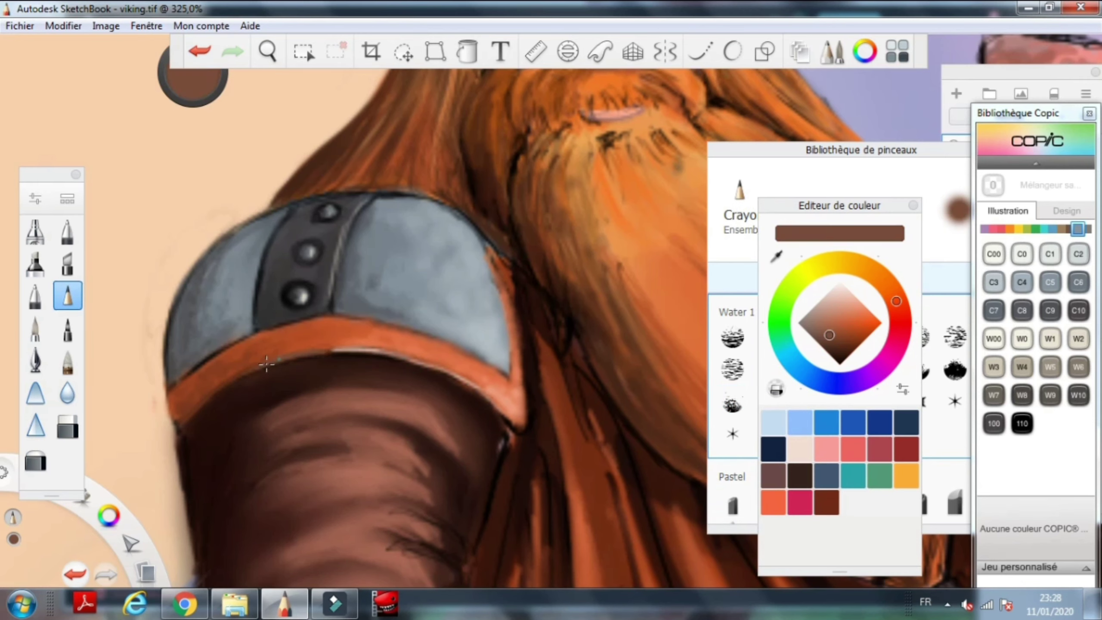
left_click(320, 353, "alt")
left_click(504, 431, "alt")
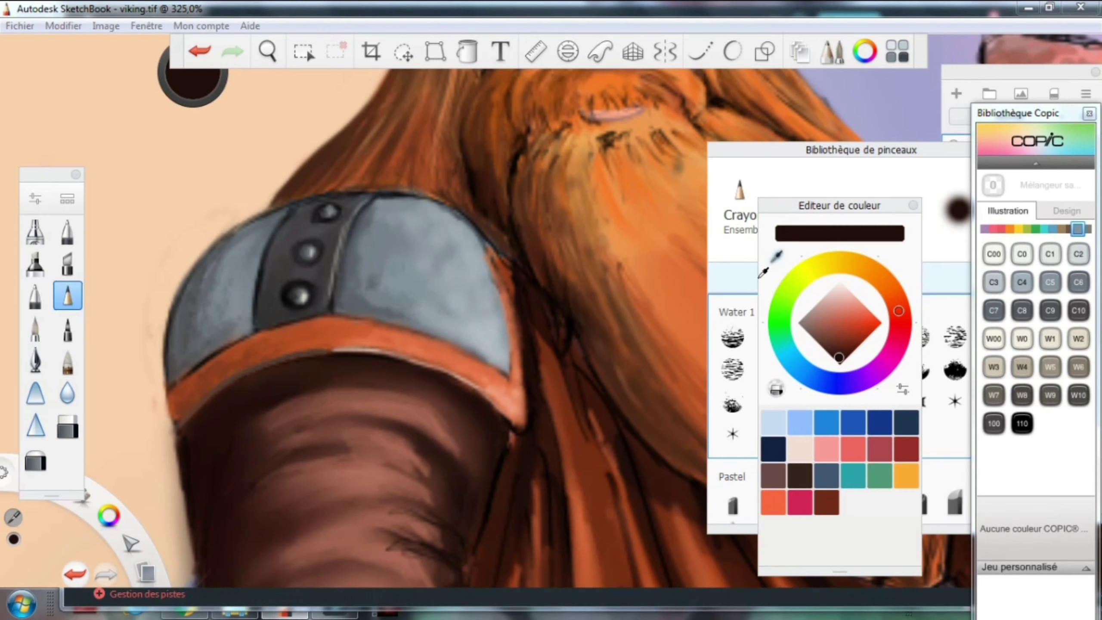
left_click(238, 384, "alt")
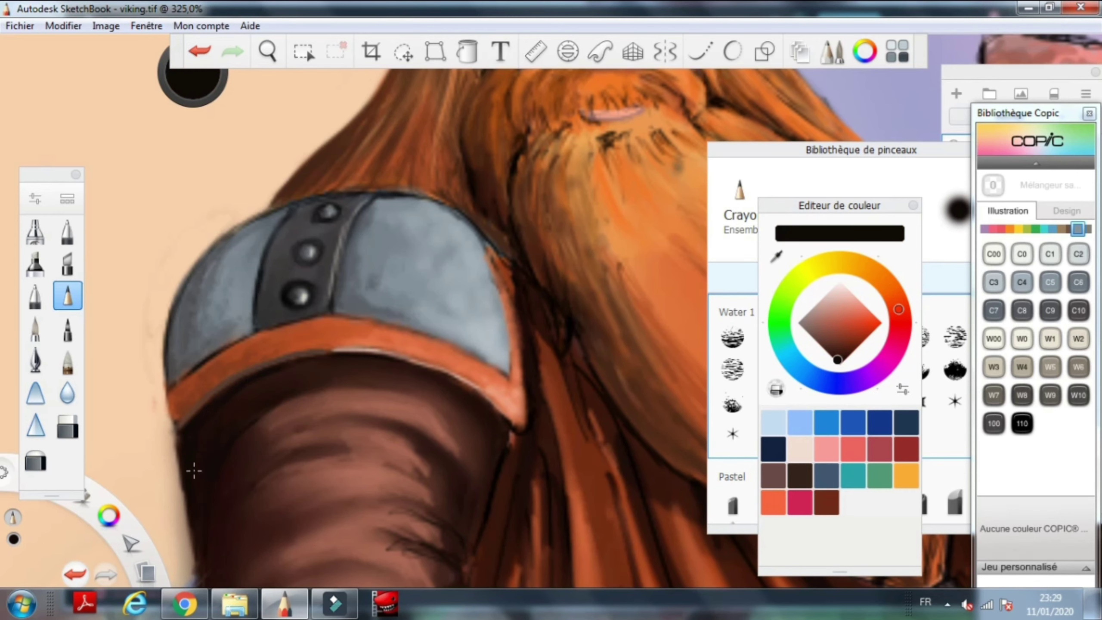
Darken the sleeve's outer edge and the cuff wrinkles above the red glove with near-black pencil strokes.
key("space")
left_click_drag(438, 387, 235, 457)
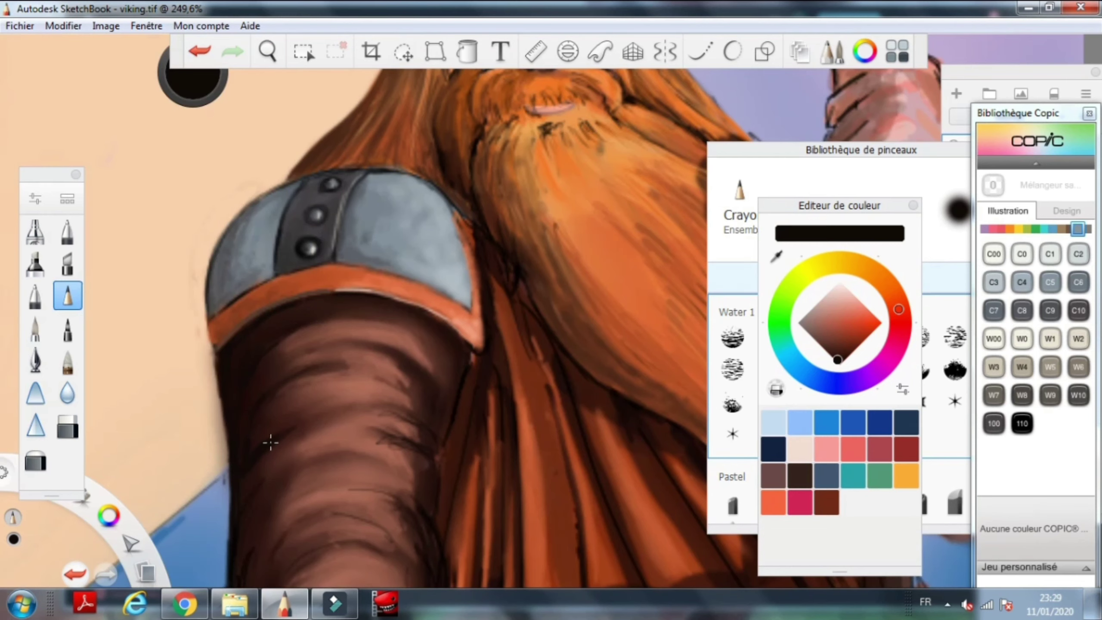
key("space")
left_click_drag(249, 552, 223, 415)
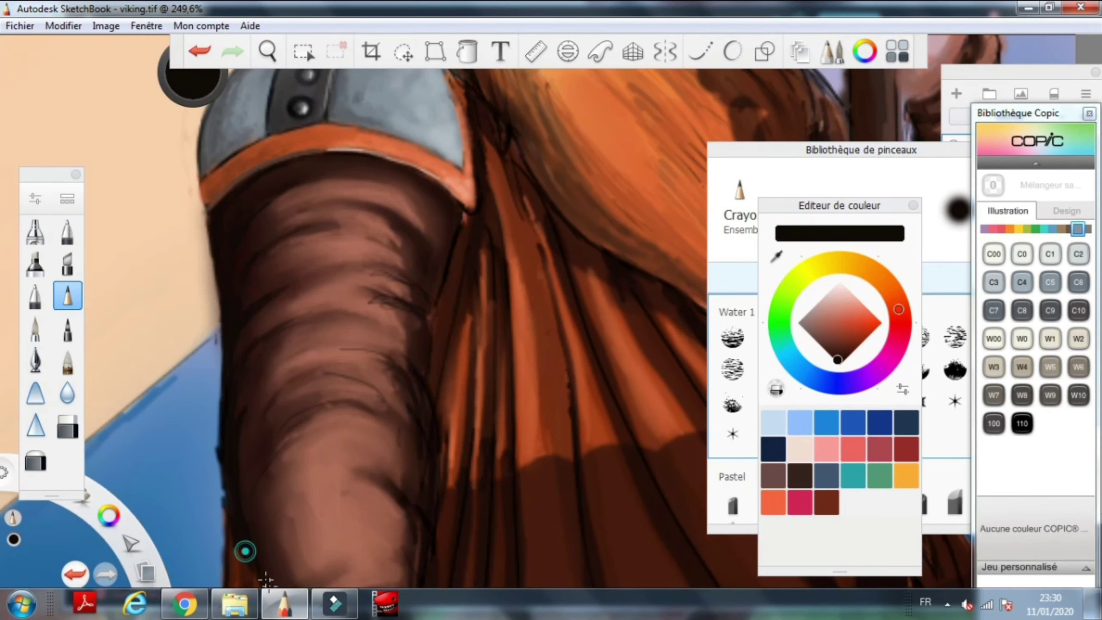
key("space")
left_click_drag(269, 534, 306, 345)
left_click(402, 377, "alt")
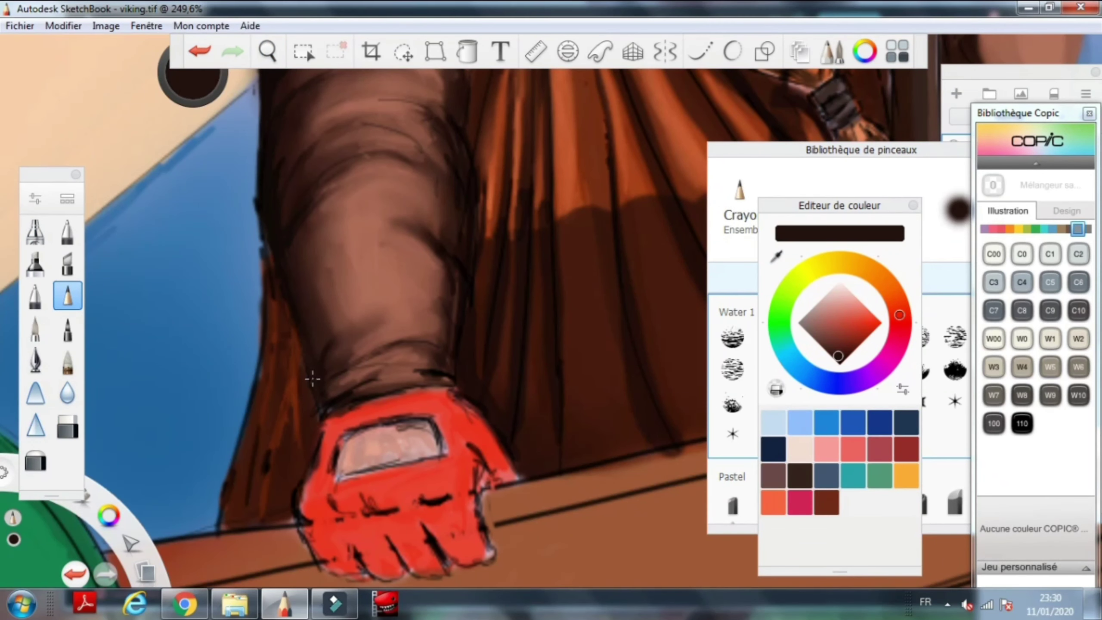
left_click(328, 409, "alt")
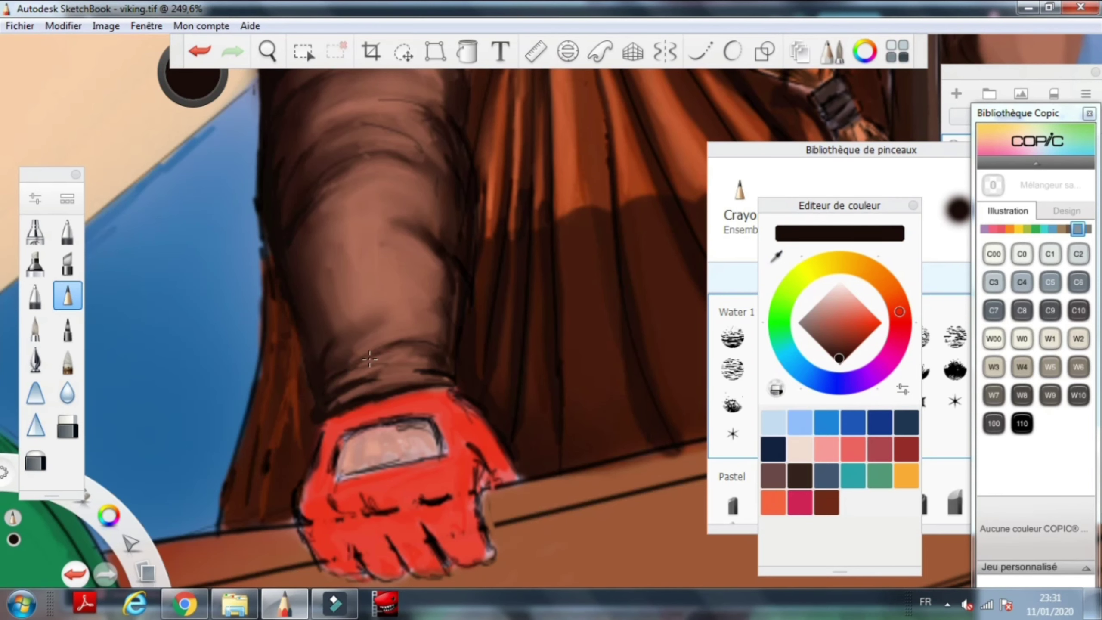
Deepen the fold shadows along the sleeve's inner side with dark brown pencil strokes.
key("space")
left_click_drag(504, 176, 443, 263)
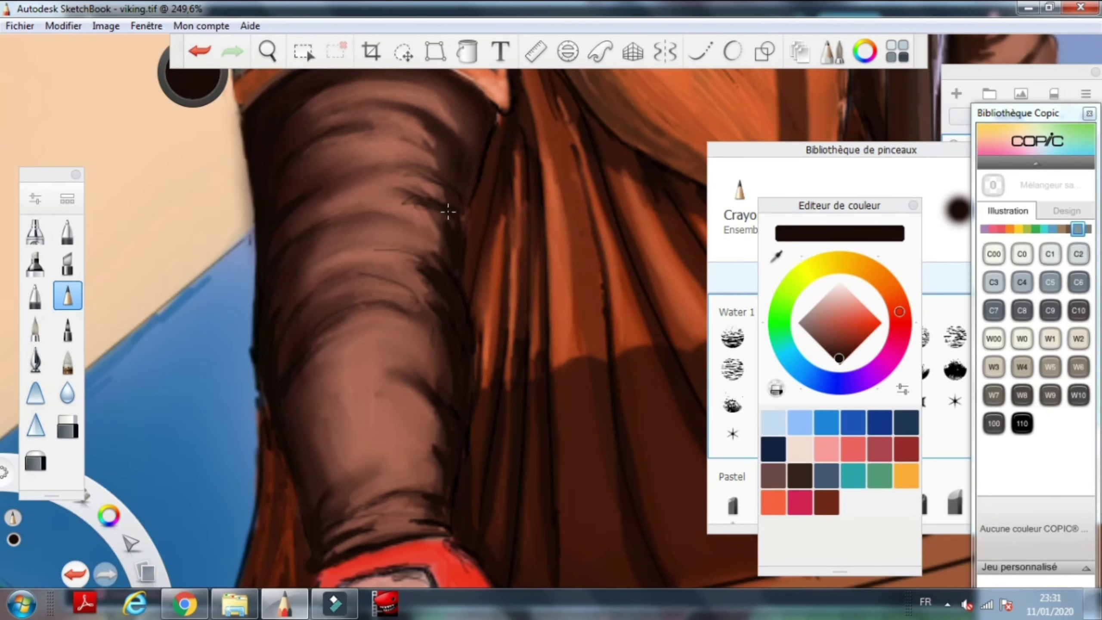
key("space")
left_click_drag(499, 320, 512, 306)
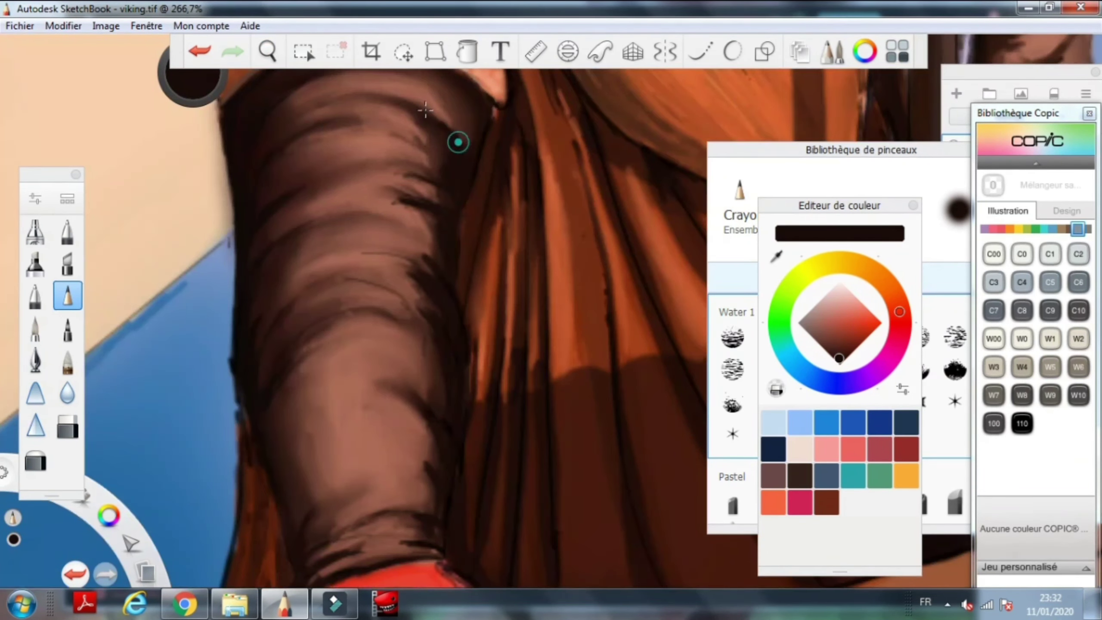
left_click_drag(427, 204, 393, 199)
key("space")
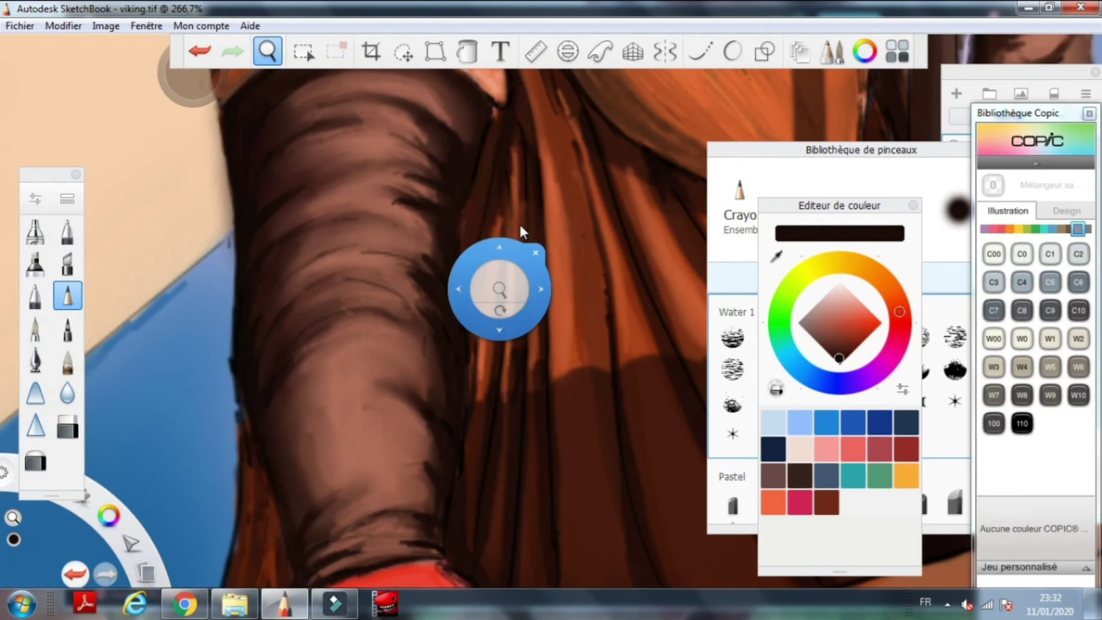
Redraw the red glove's fingers and dark outline on Calque11, and cover the stray pale edge with the ship's brown.
mouse_move(499, 288)
left_mouse_down()
mouse_move(454, 296)
mouse_move(434, 366)
left_mouse_up()
left_click(435, 366, "alt")
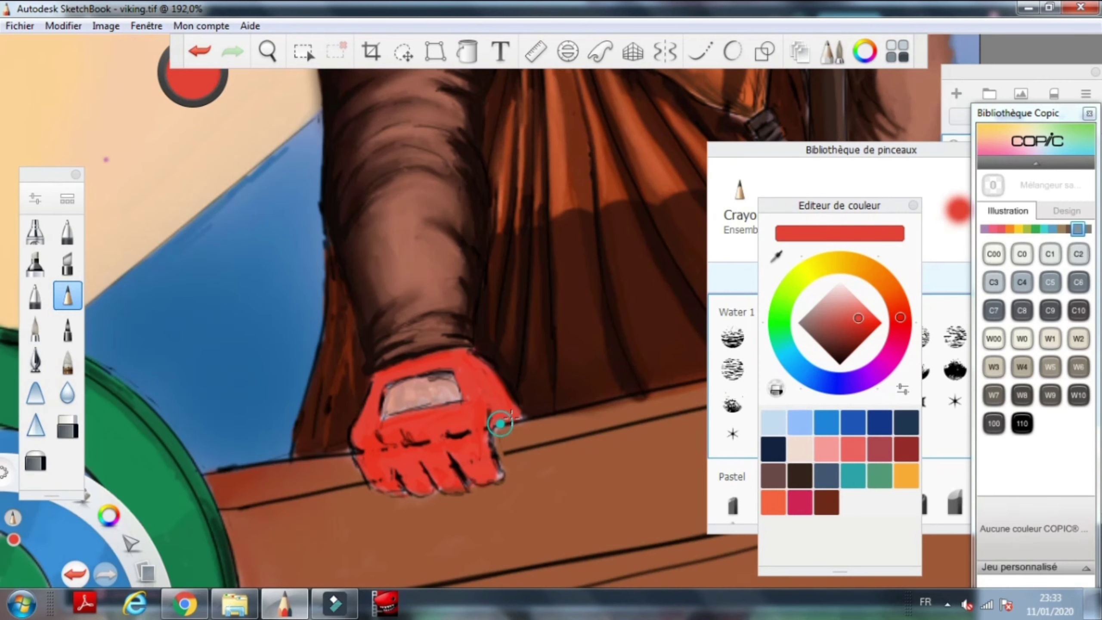
left_click(353, 450, "alt")
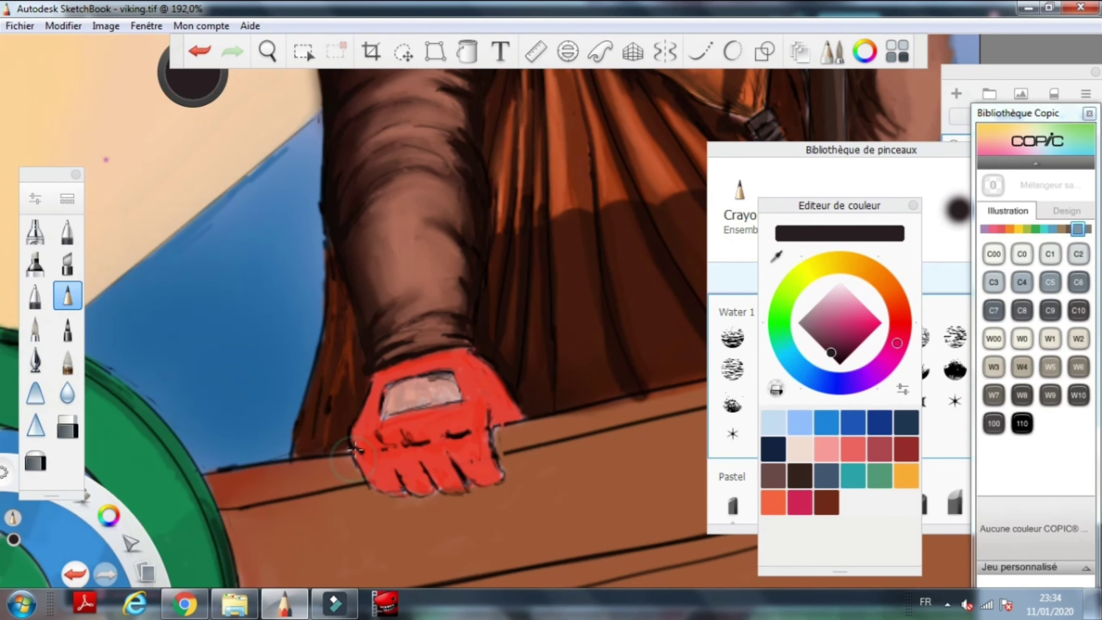
left_click(387, 491, "alt")
key("e")
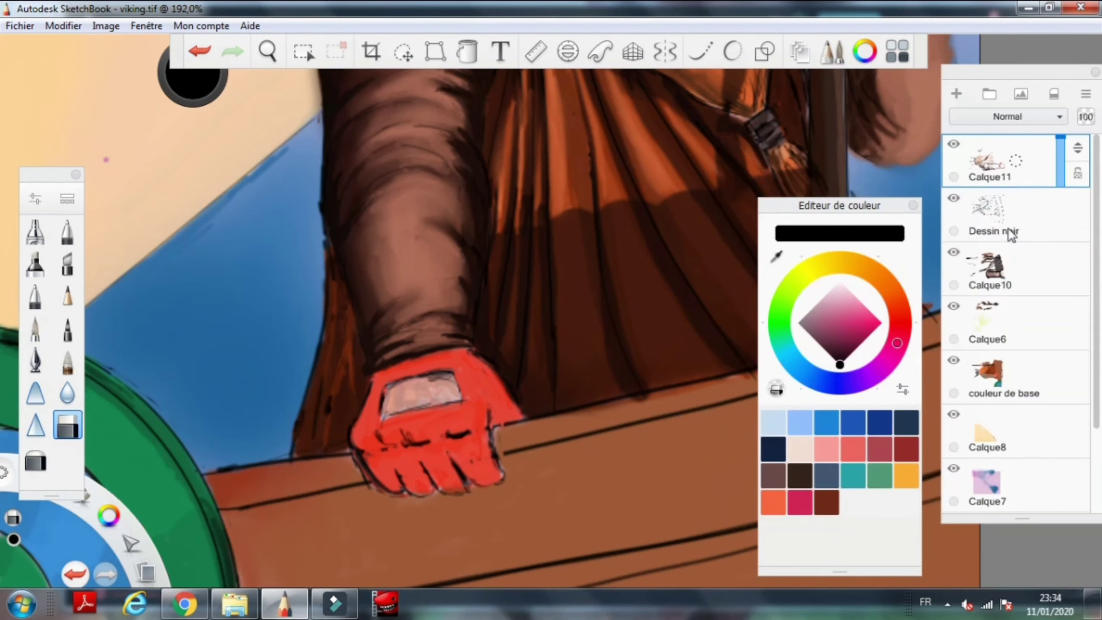
left_click(964, 354)
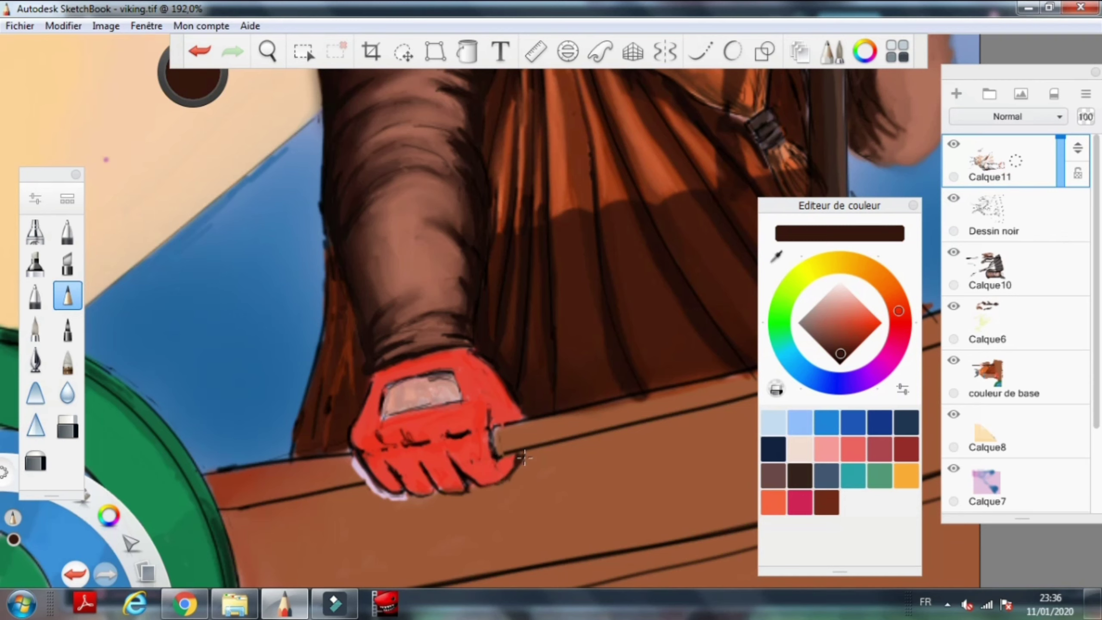
left_click(358, 465, "alt")
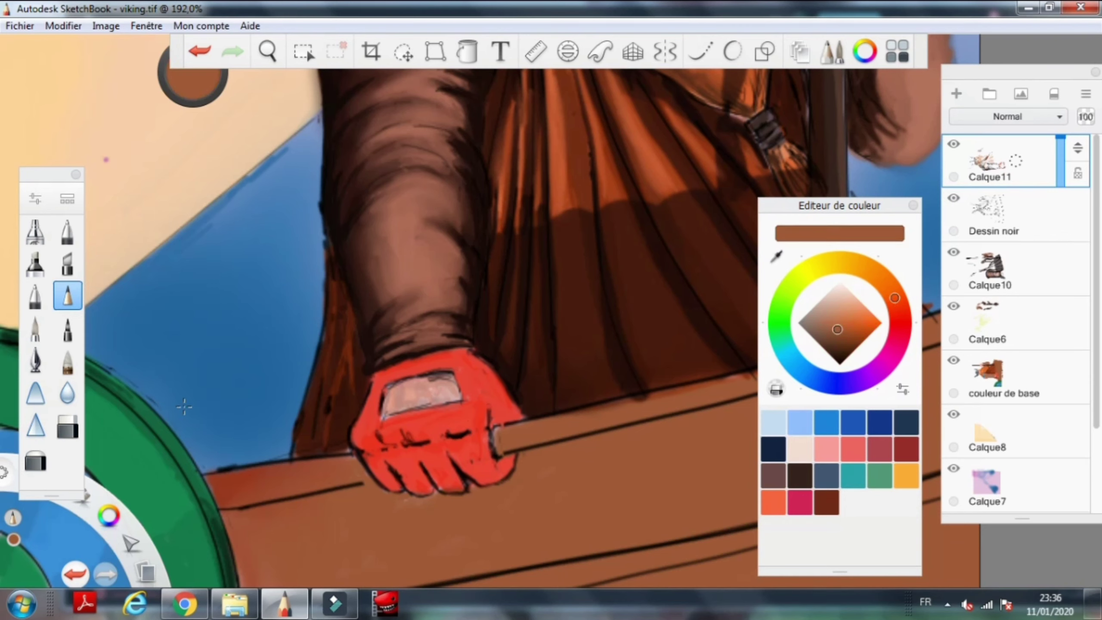
Shade between the glove's fingers with sampled dark reds and highlight its knuckles and thumb side with light red.
left_click(36, 328)
left_click(472, 423, "alt")
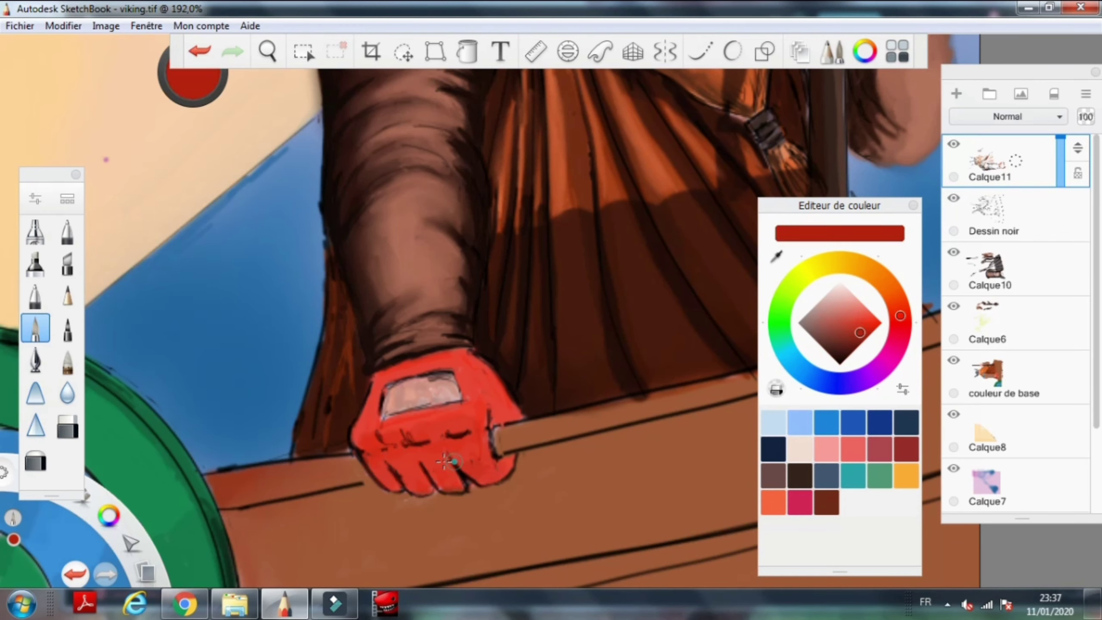
left_click_drag(445, 462, 379, 468)
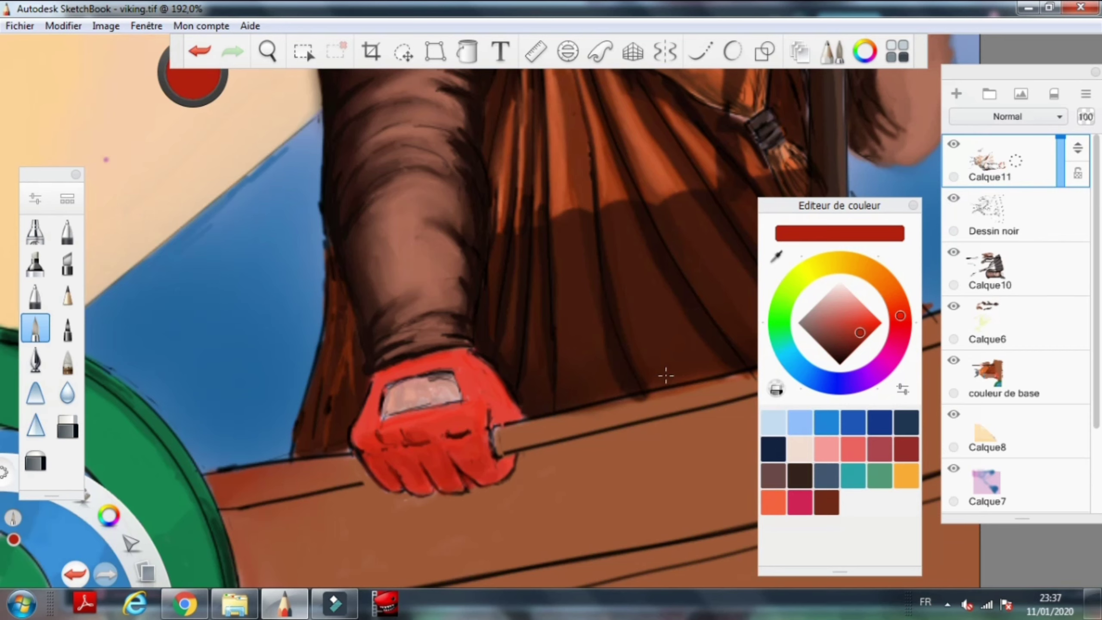
left_click(374, 439, "alt")
left_click_drag(354, 427, 393, 484)
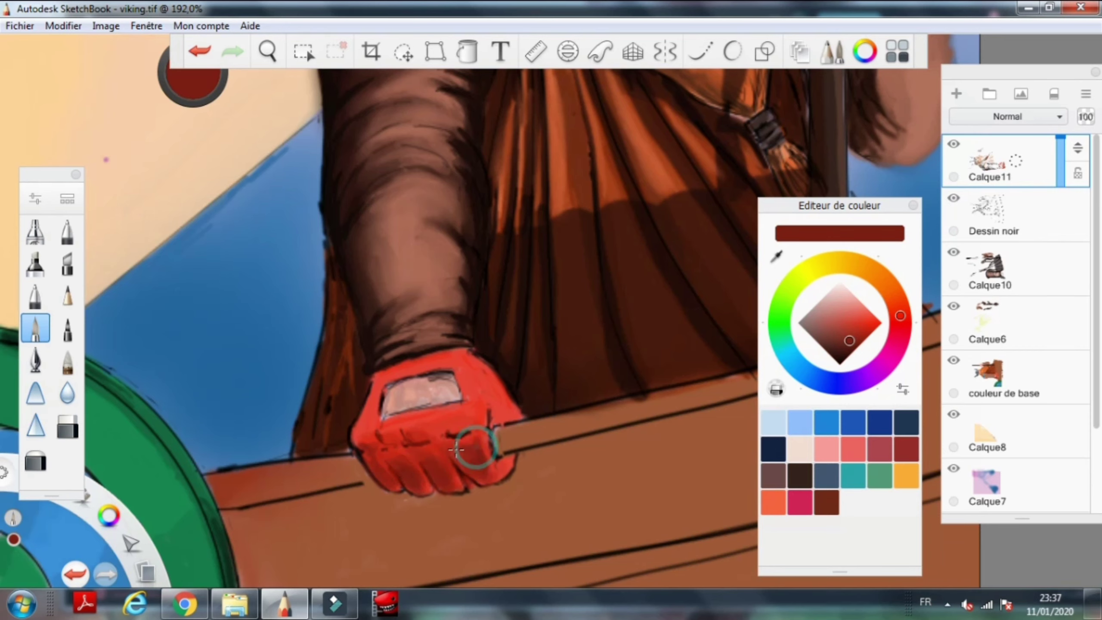
left_click(505, 462, "alt")
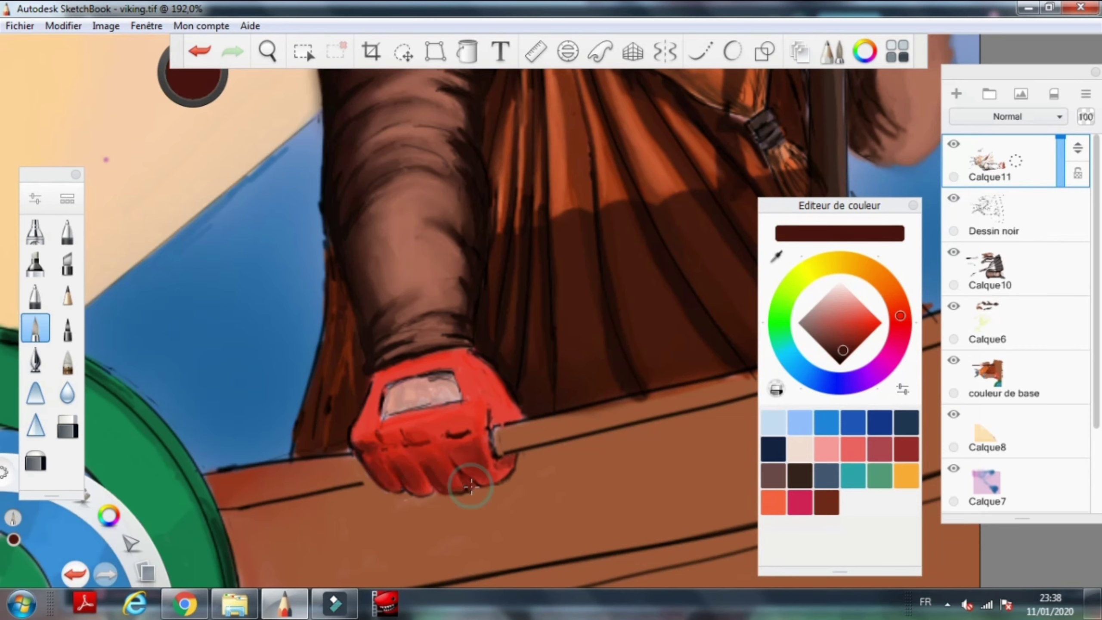
left_click(468, 350, "alt")
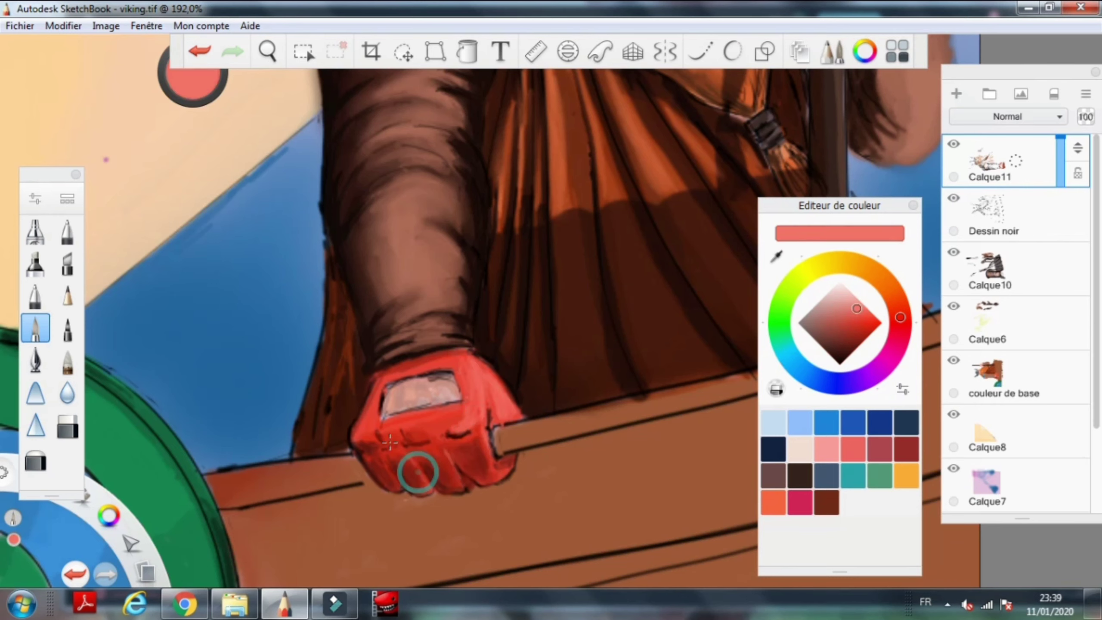
left_click(367, 410, "alt")
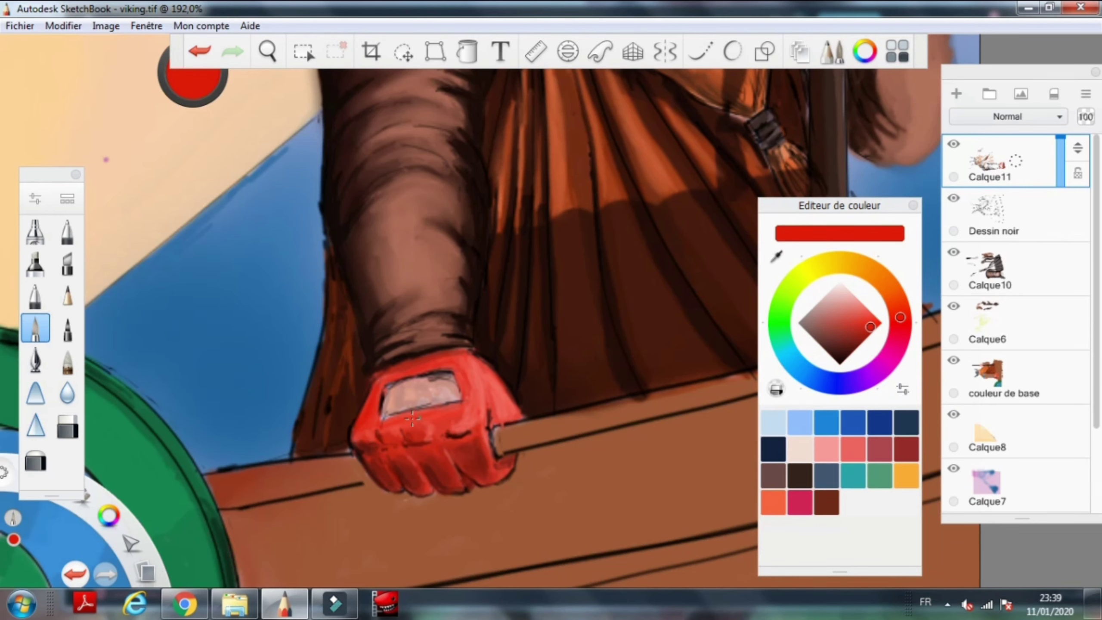
Repaint the border of the patch on the glove's back with sampled pink, and add faint green and red strokes inside it.
scroll(412, 418, "down", 10)
scroll(446, 404, "up", 10)
left_click(446, 404, "alt")
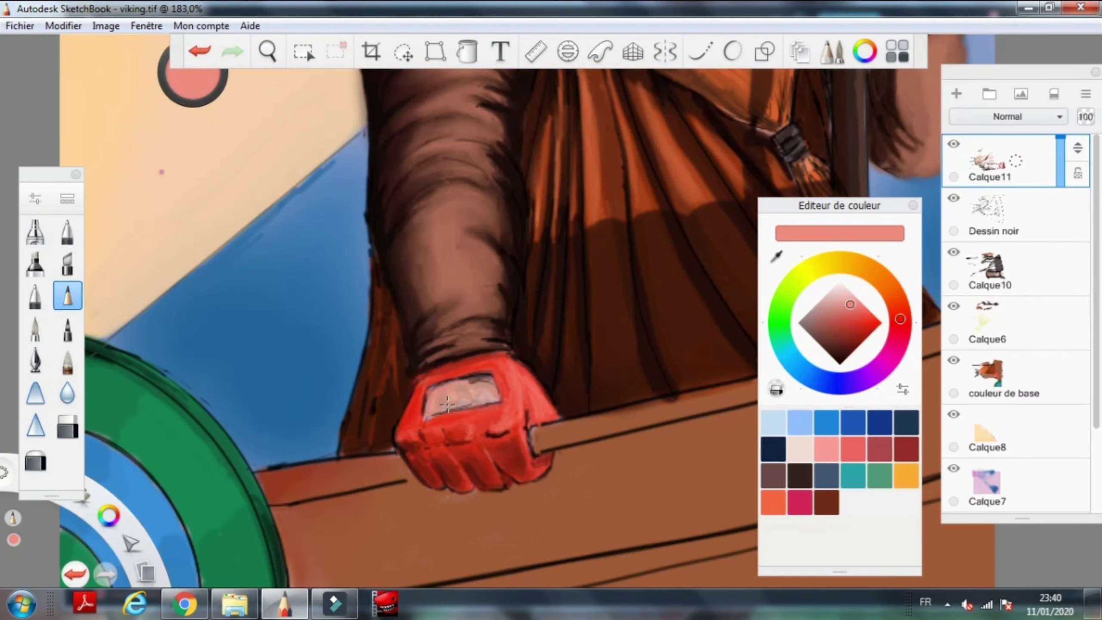
left_click(779, 317)
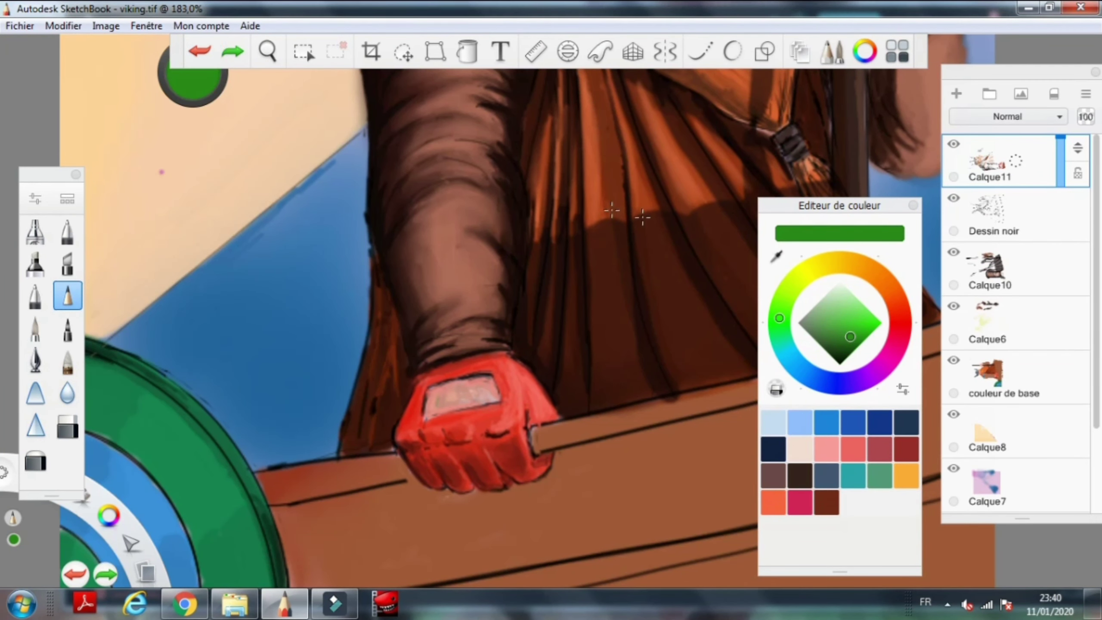
mouse_move(432, 397)
left_mouse_down()
mouse_move(479, 383)
mouse_move(493, 403)
mouse_move(459, 410)
left_mouse_up()
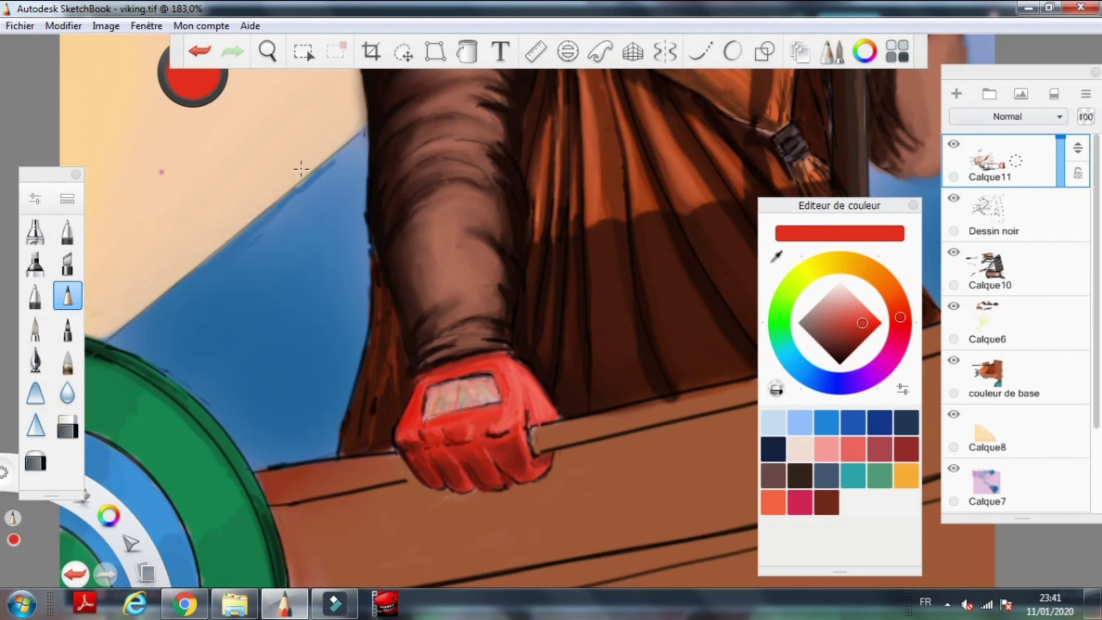
Add soft pale green highlights across the shield's green and blue rings.
scroll(541, 492, "down", 5)
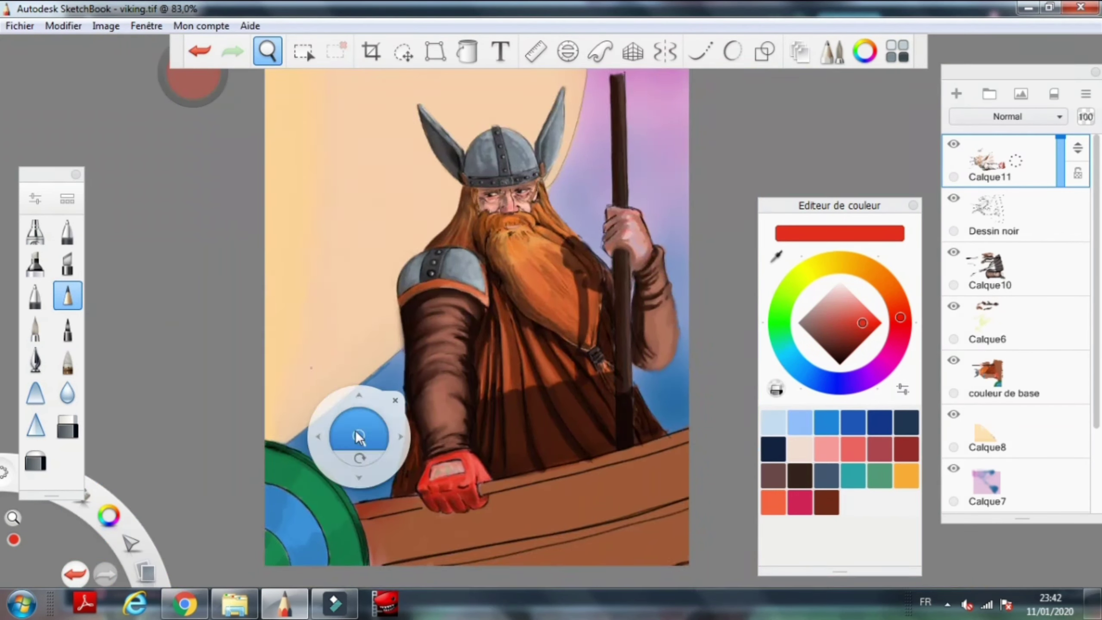
scroll(356, 438, "up", 5)
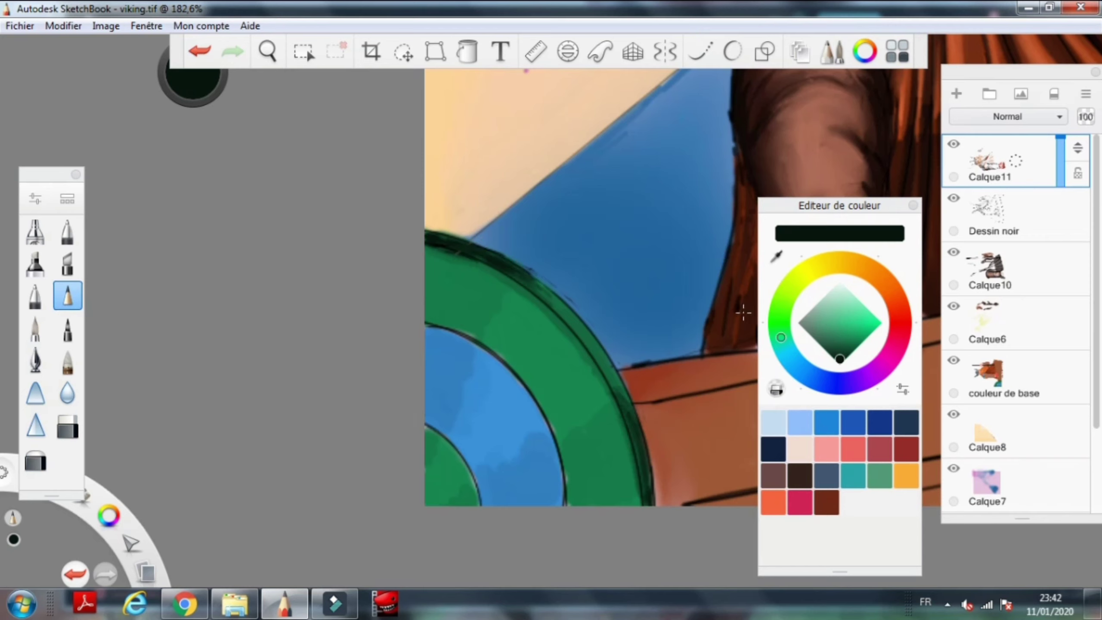
left_click(865, 52)
left_click(866, 56)
left_click_drag(460, 499, 616, 448)
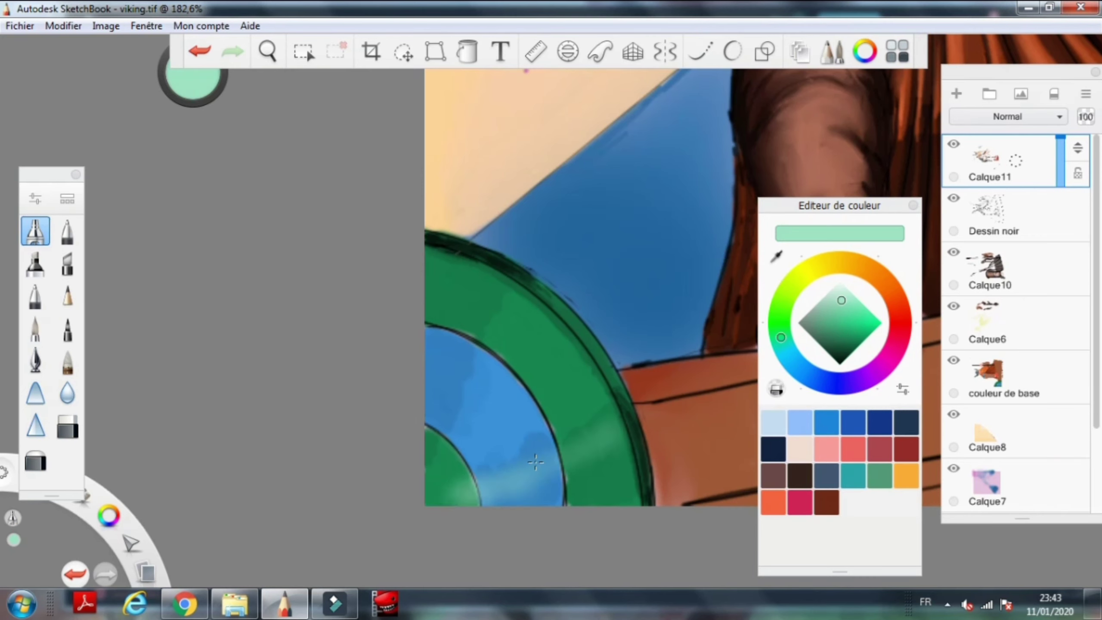
left_click_drag(538, 473, 543, 345)
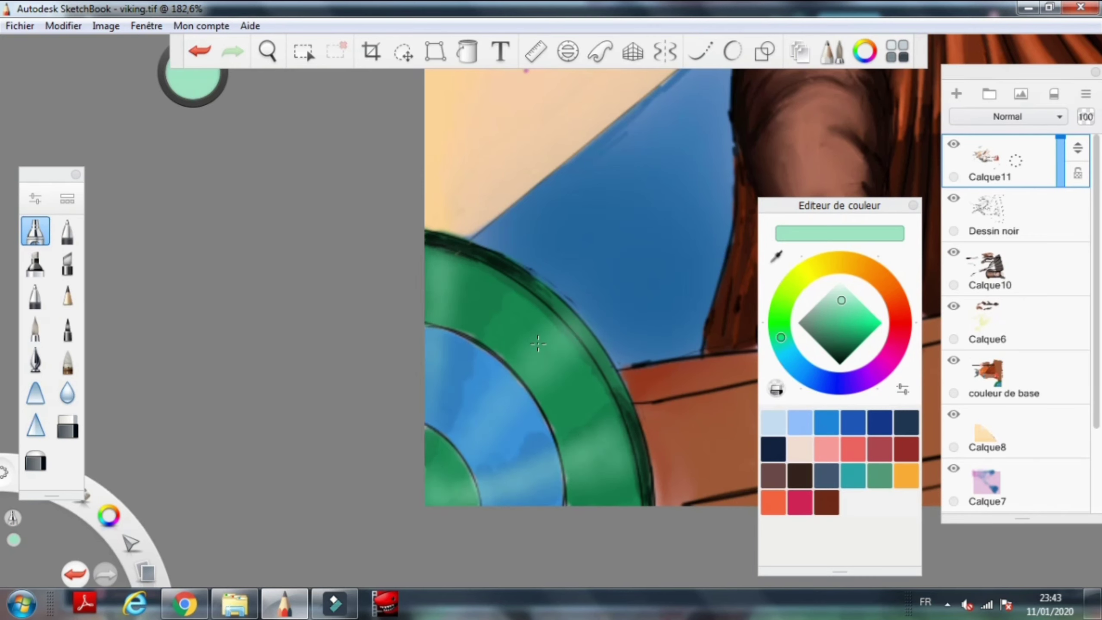
Touch up the edge of the cream sail beside the green shield with sampled cream.
left_click(544, 276, "alt")
key("b")
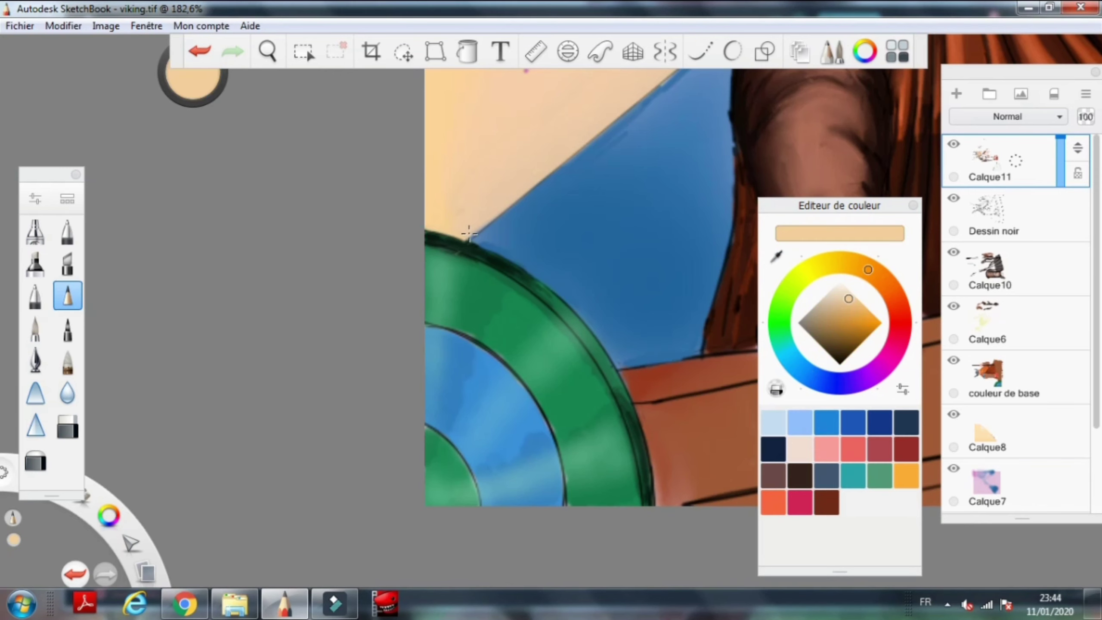
left_click(647, 356, "alt")
Soften the fingers and back of the hand gripping the staff with sampled skin tones.
scroll(516, 434, "down", 5)
key("b")
mouse_move(458, 293)
left_mouse_down()
mouse_move(566, 344)
mouse_move(489, 397)
mouse_move(629, 330)
mouse_move(629, 373)
mouse_move(638, 348)
left_mouse_up()
left_click(489, 398, "alt")
key("b")
left_click(587, 294, "alt")
left_click(564, 325, "alt")
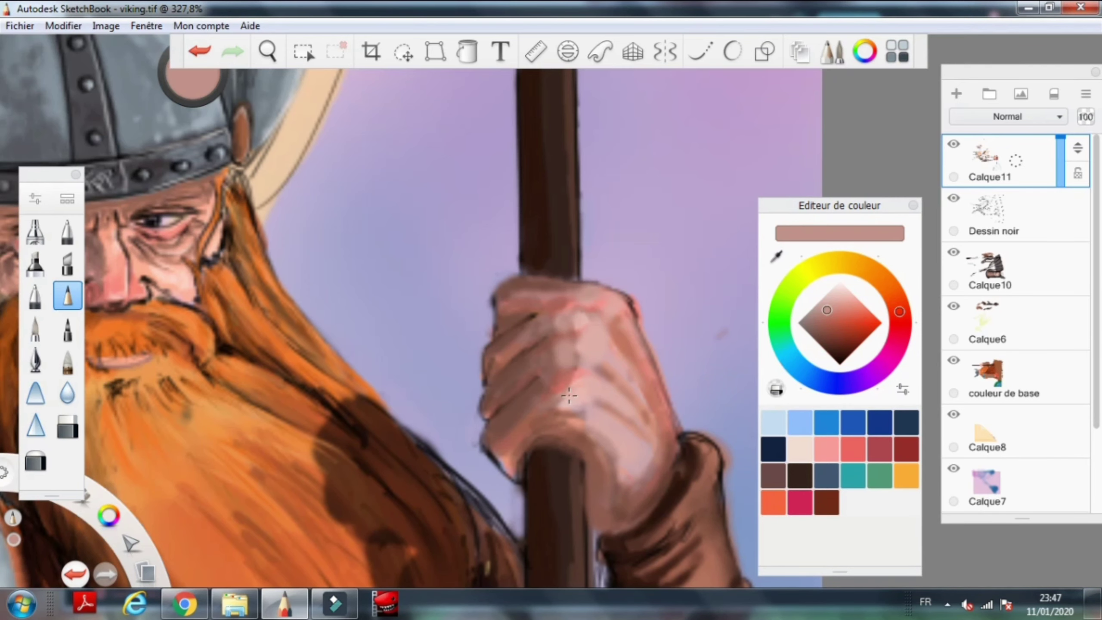
Darken the join between the hand's lower edge and the staff with a sampled near-black.
scroll(651, 304, "down", 5)
left_click(551, 559, "alt")
scroll(598, 325, "up", 5)
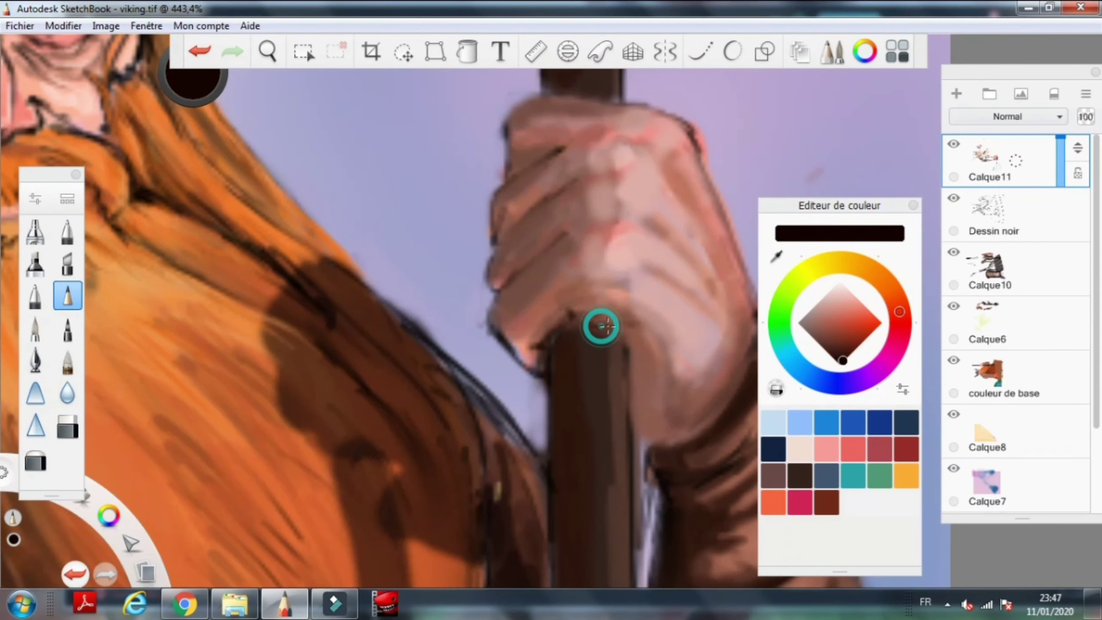
Add pale green strokes on the back of the hand and a near-white highlight along its outer edge.
left_click_drag(497, 329, 281, 411)
left_click(780, 322)
left_click(838, 306)
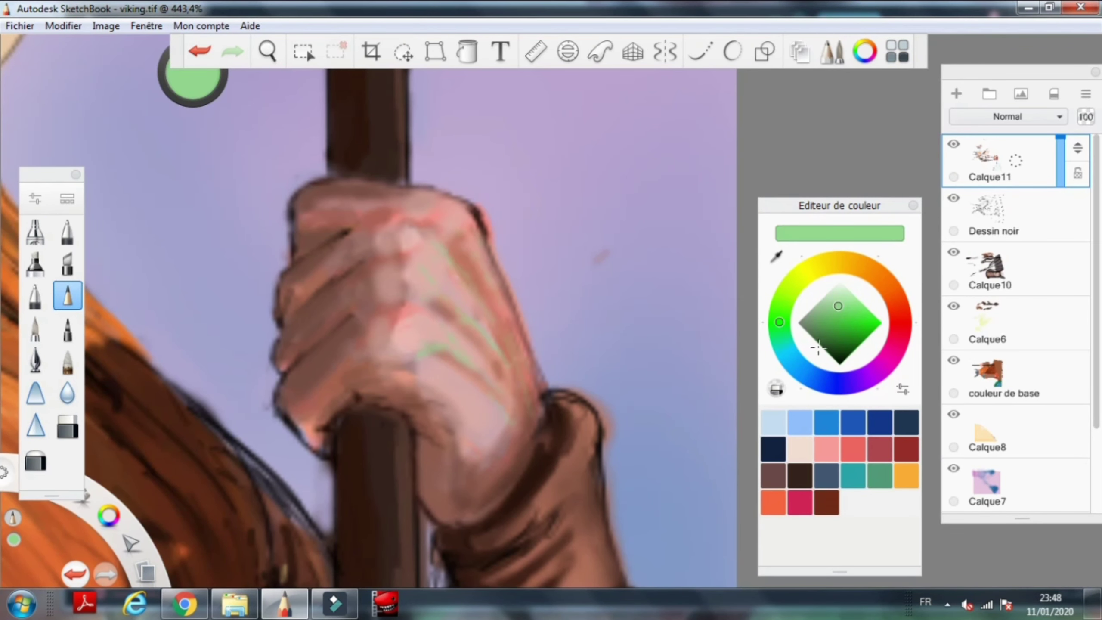
left_click(840, 284)
left_click_drag(479, 229, 545, 391)
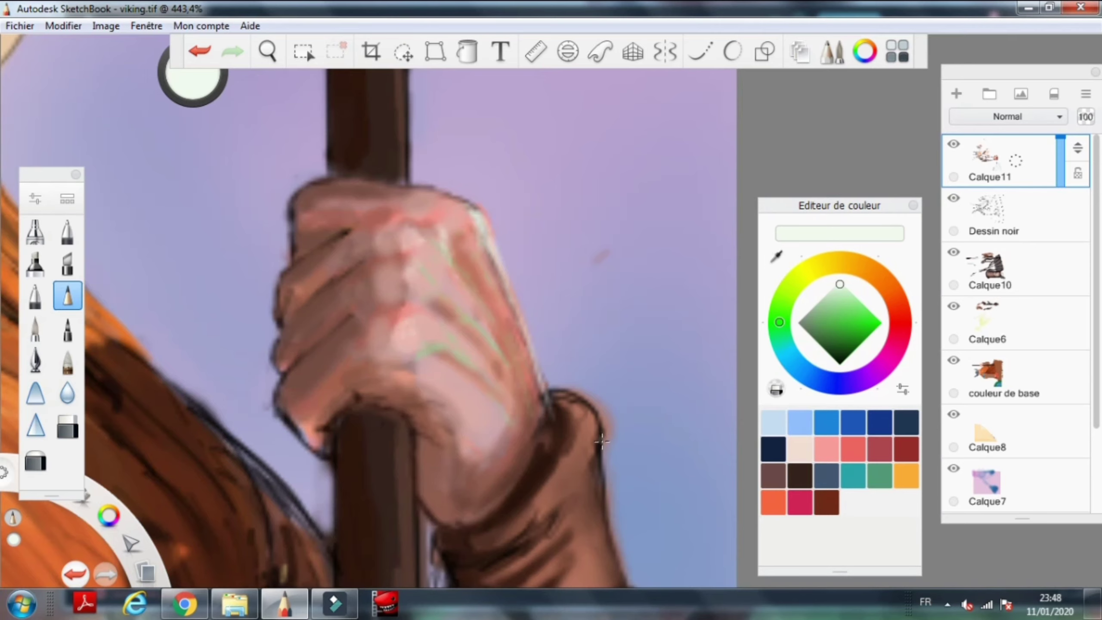
Clean the narrow gap between the staff and the sleeve with sampled sky blue.
scroll(602, 442, "down", 2)
left_click(470, 355, "alt")
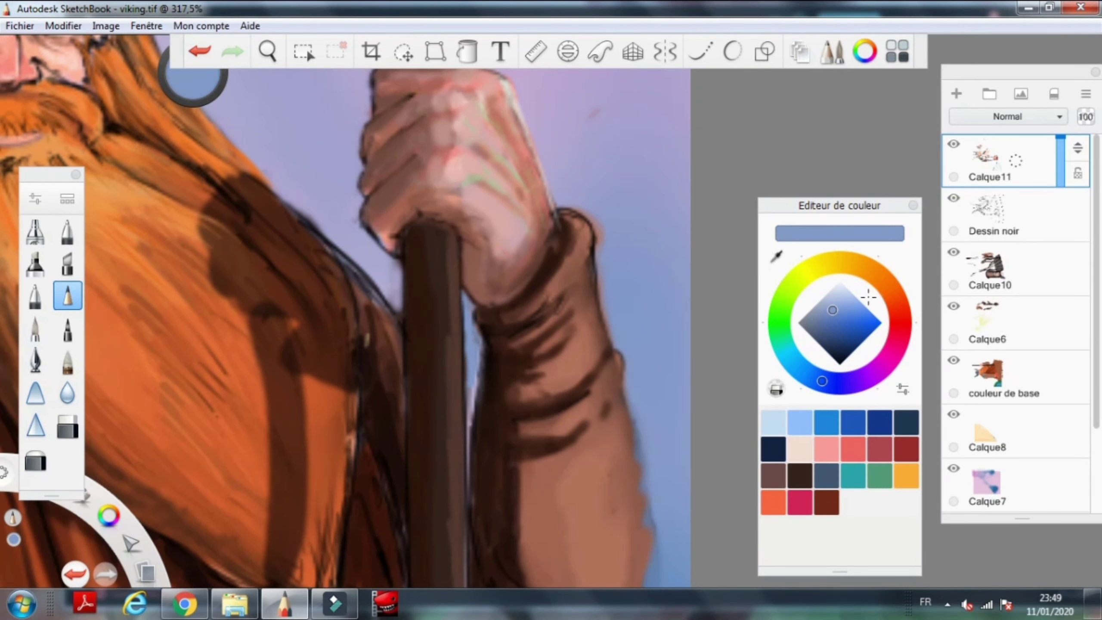
left_click_drag(461, 359, 466, 409)
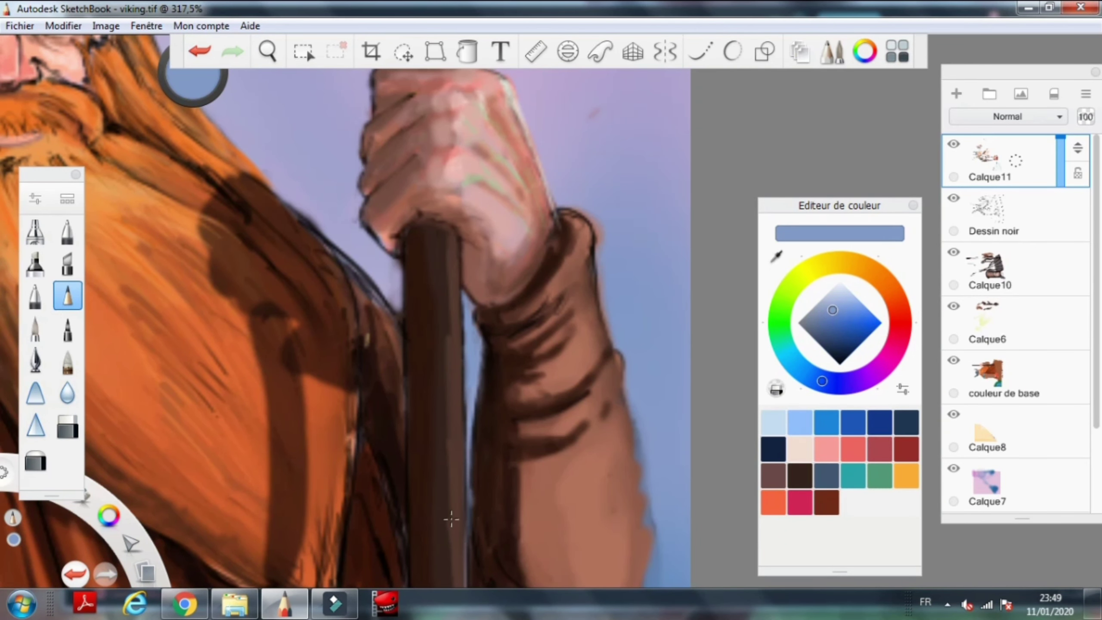
Soften the raised sleeve's outer outline with sampled brown and highlight the cuff and elbow with a lighter pinkish brown.
left_click(512, 300, "alt")
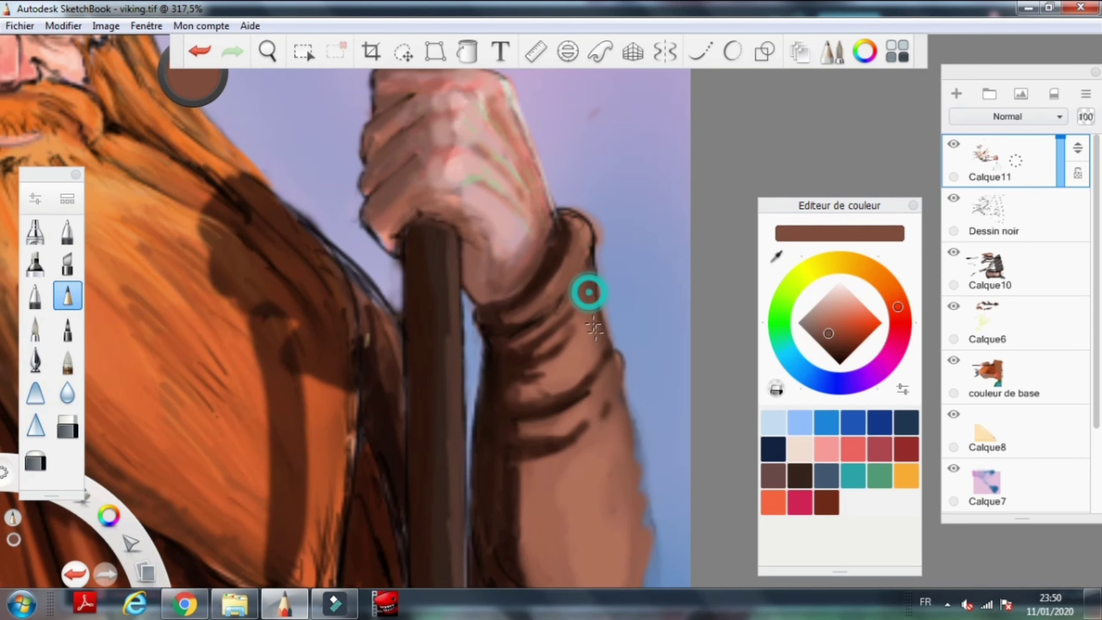
left_click_drag(585, 293, 623, 400)
key("space")
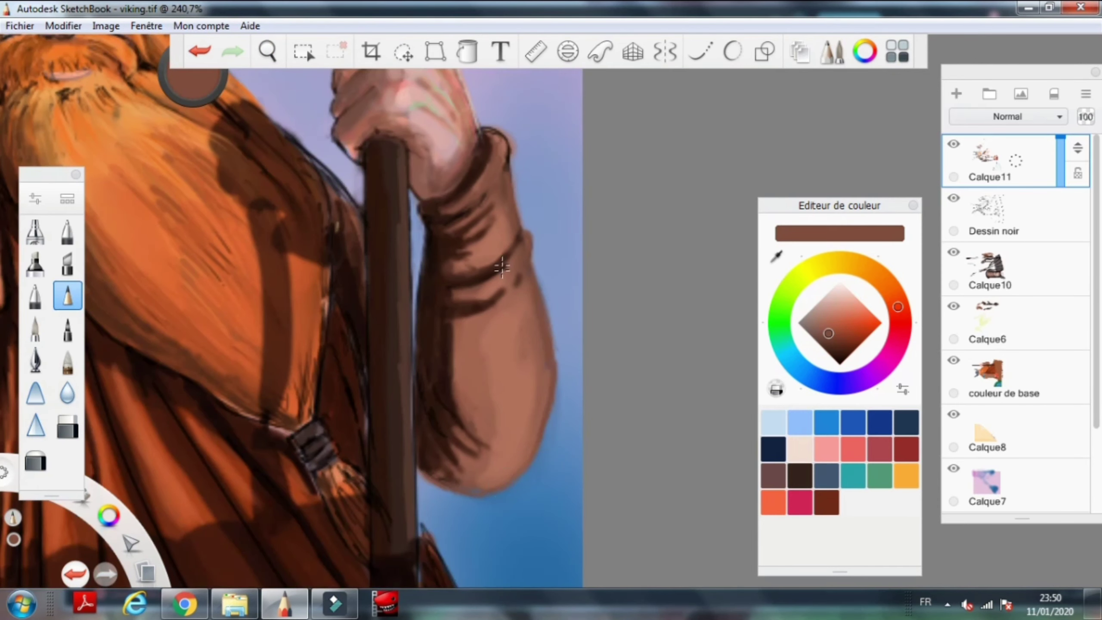
left_click(499, 243, "alt")
left_click_drag(505, 139, 480, 196)
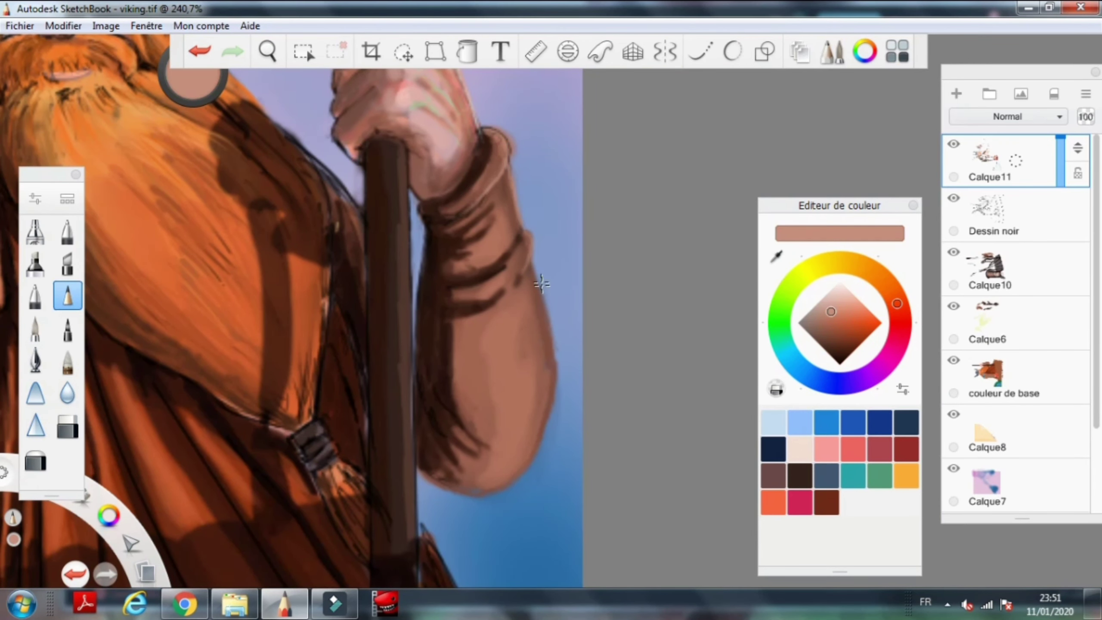
left_click_drag(552, 389, 467, 479)
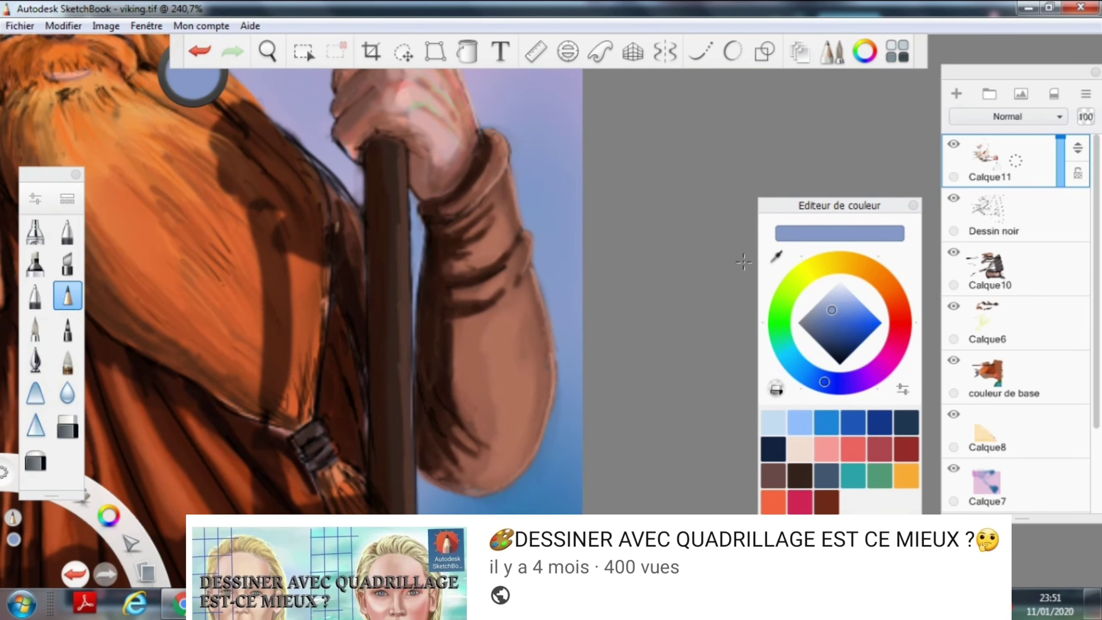
left_click(414, 370, "alt")
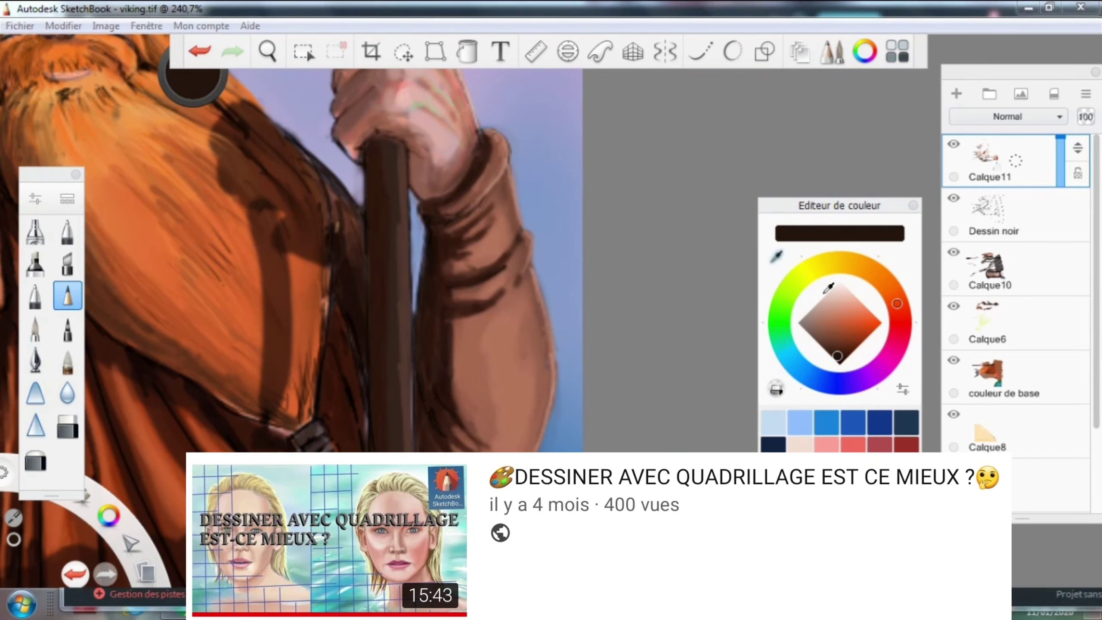
left_click(198, 54)
scroll(479, 402, "down", 3)
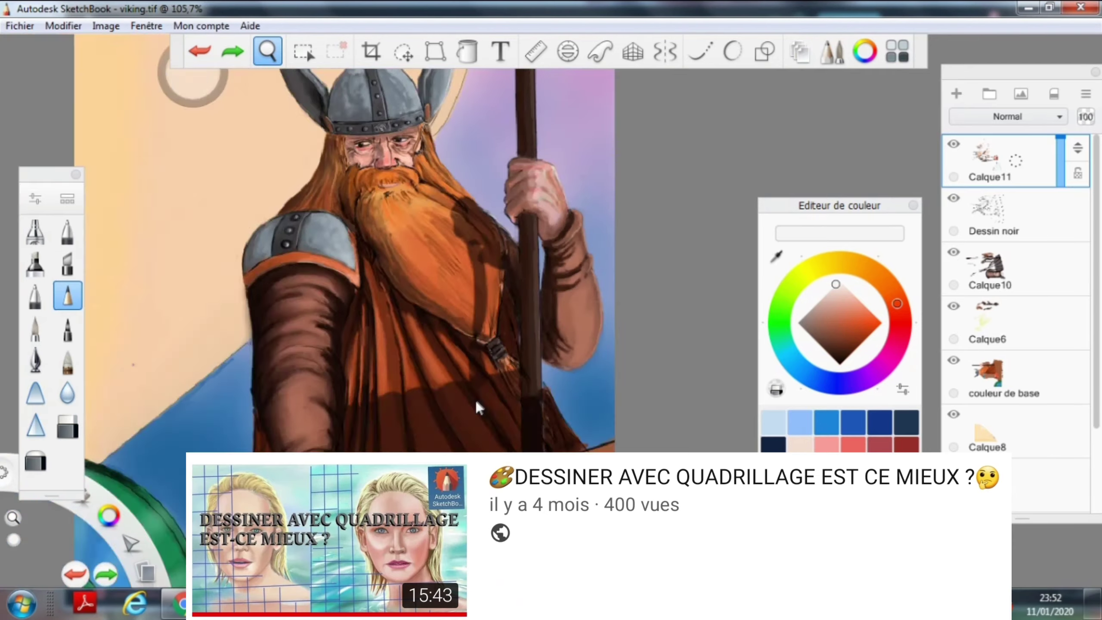
Repaint the Viking's lips with sampled salmon and add a pale pink highlight.
scroll(706, 241, "up", 5)
left_click(321, 269, "alt")
left_click_drag(373, 254, 316, 274)
left_click(328, 257, "alt")
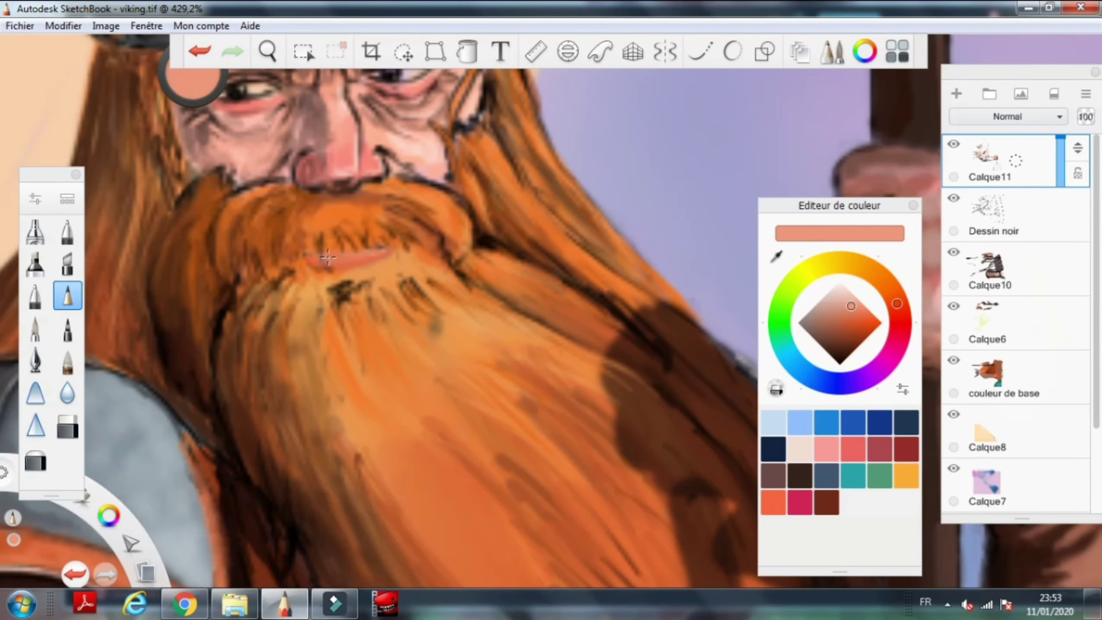
left_click(343, 254, "alt")
scroll(516, 361, "down", 5)
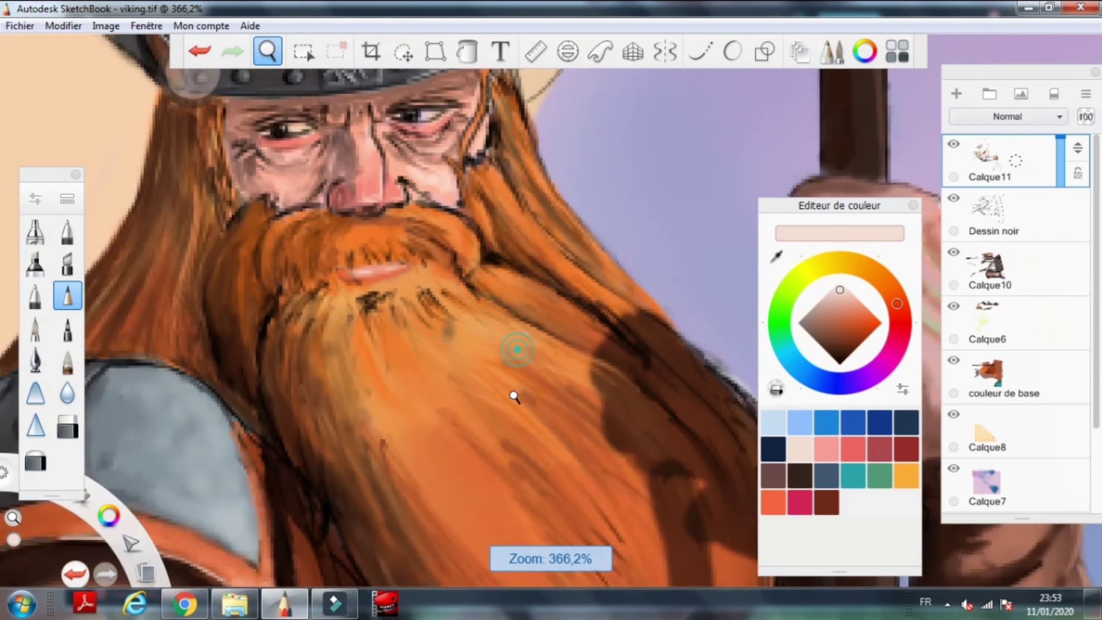
scroll(520, 459, "down", 2)
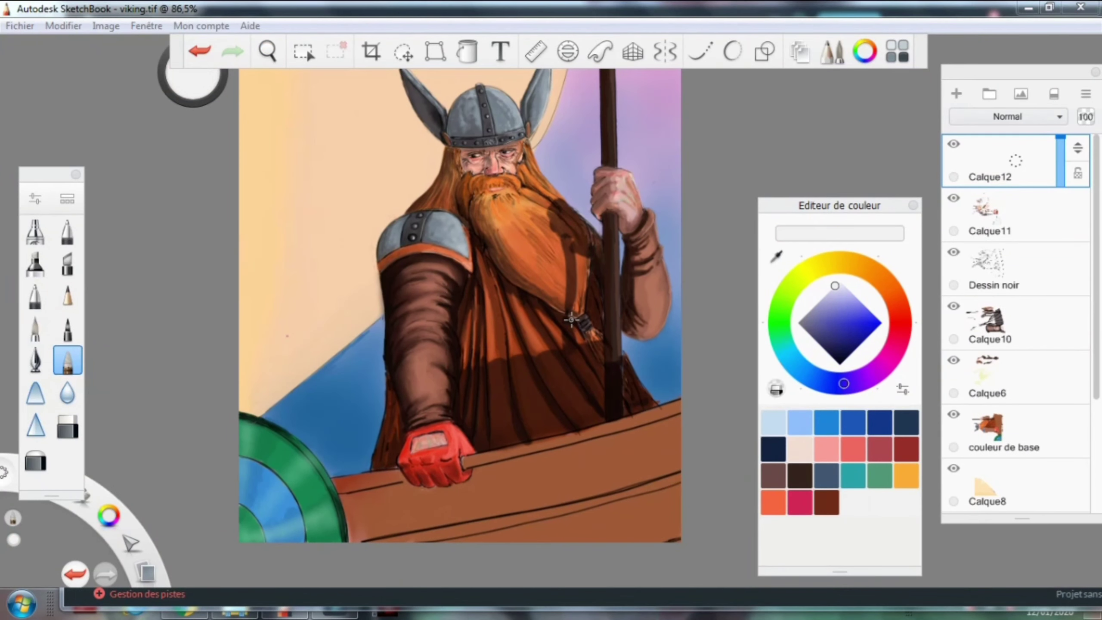
Make Calque12 the active layer and sample a dark brown as the shadow colour.
left_click(998, 161)
left_click(989, 126)
left_click(1053, 394)
left_click(489, 422, "alt")
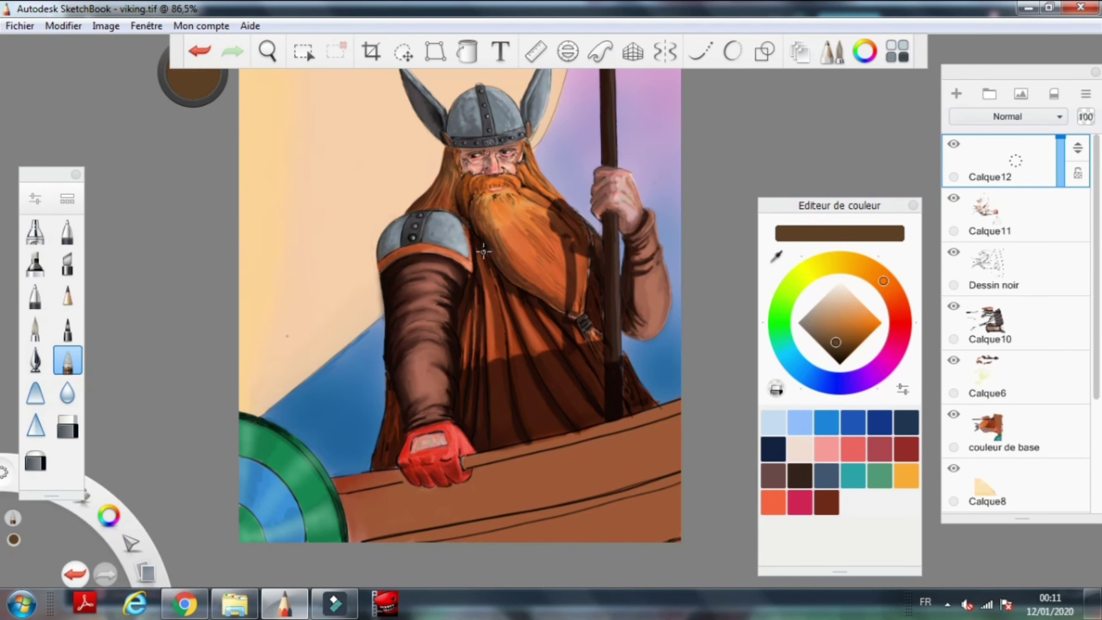
left_click(35, 327)
mouse_move(282, 393)
left_mouse_down()
mouse_move(253, 383)
mouse_move(323, 307)
mouse_move(316, 283)
mouse_move(260, 284)
mouse_move(348, 262)
mouse_move(283, 153)
left_mouse_up()
key("ctrl+z")
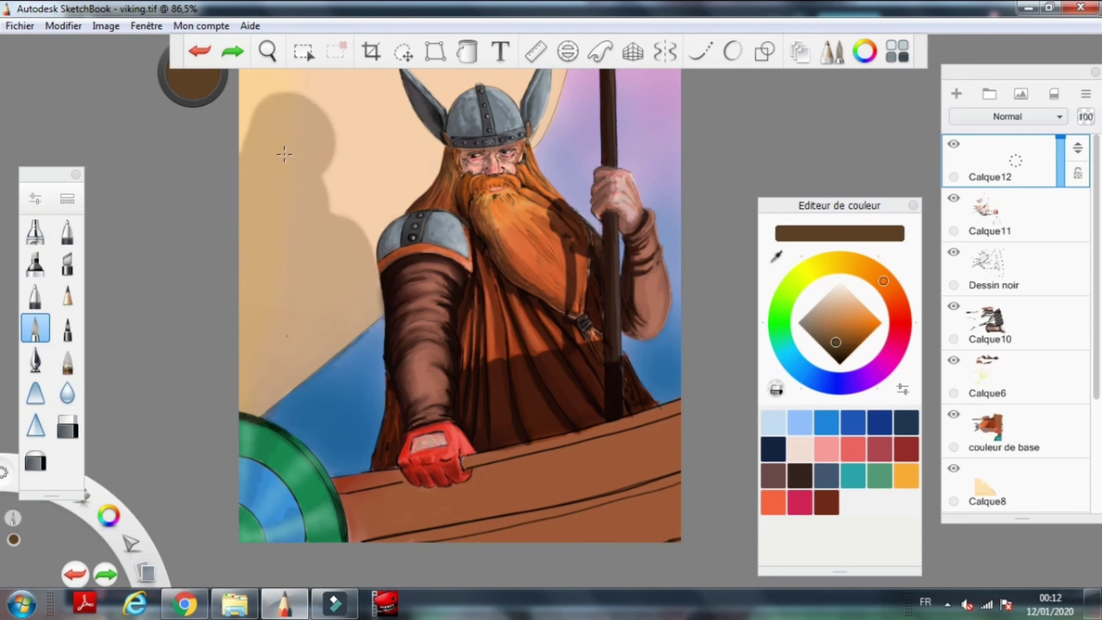
key("ctrl+z")
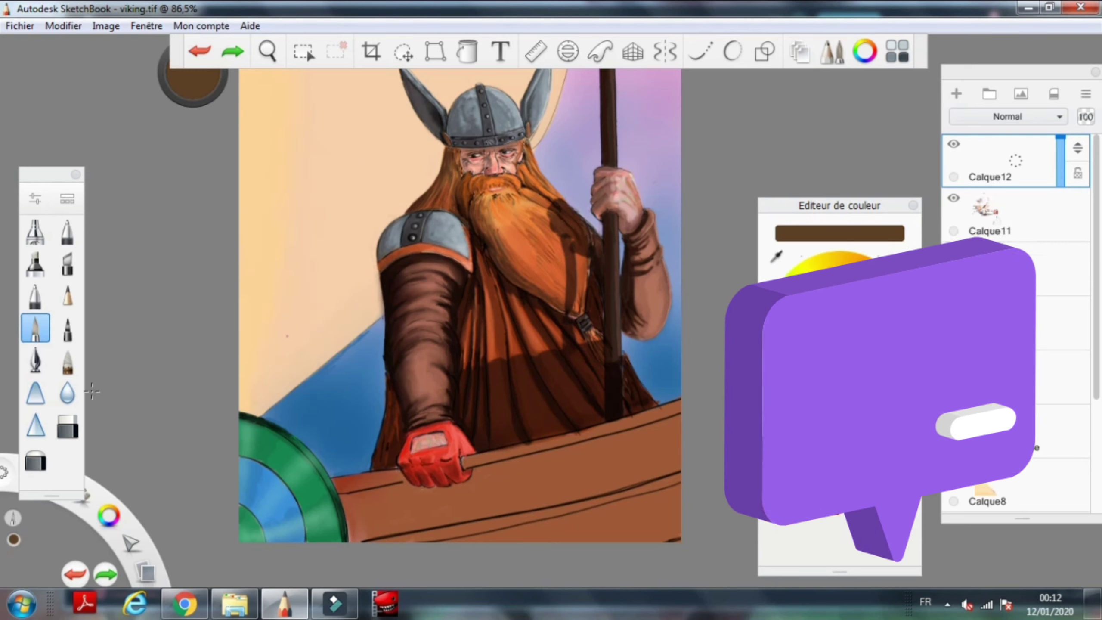
Paint a translucent brown shadow of the horned Viking and his staff on the cream sail and blend its edges.
mouse_move(259, 89)
left_mouse_down()
mouse_move(295, 139)
mouse_move(324, 108)
mouse_move(348, 123)
mouse_move(287, 161)
mouse_move(264, 115)
mouse_move(256, 177)
mouse_move(351, 204)
mouse_move(268, 235)
mouse_move(259, 403)
mouse_move(325, 285)
mouse_move(361, 265)
mouse_move(362, 196)
mouse_move(390, 210)
left_mouse_up()
key("space")
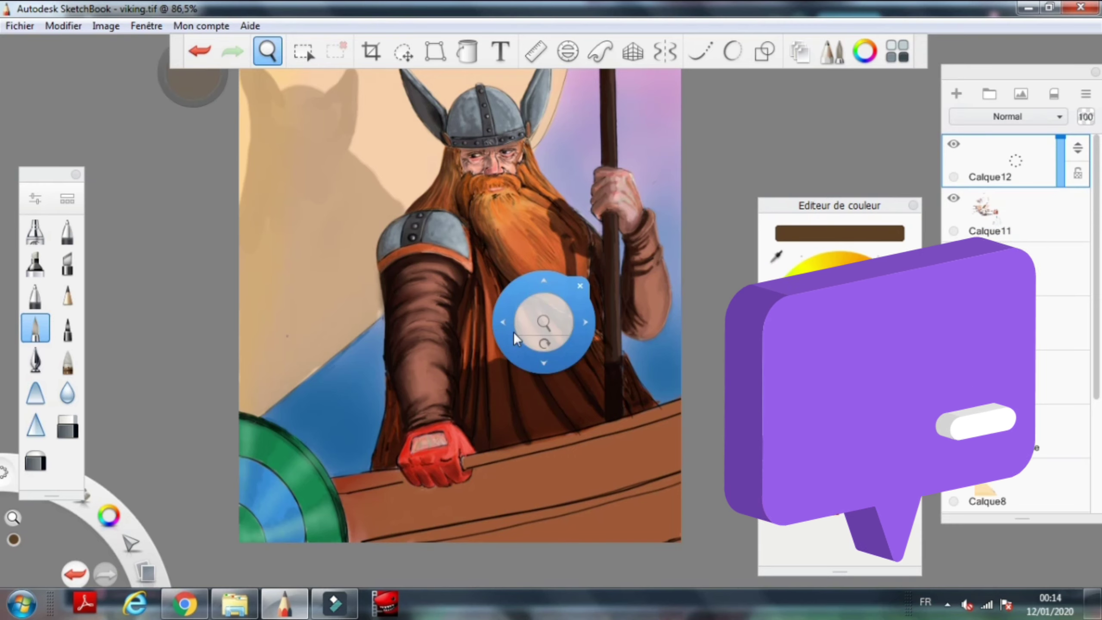
left_click_drag(513, 331, 602, 383)
left_click(67, 360)
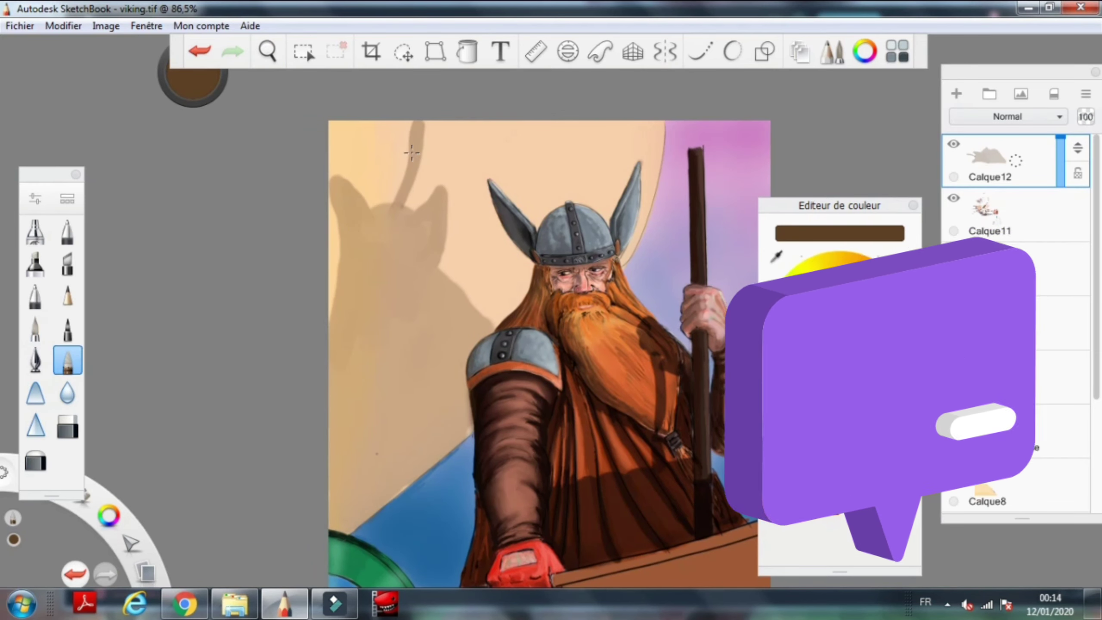
mouse_move(418, 126)
left_mouse_down()
mouse_move(407, 202)
mouse_move(419, 159)
mouse_move(339, 223)
left_mouse_up()
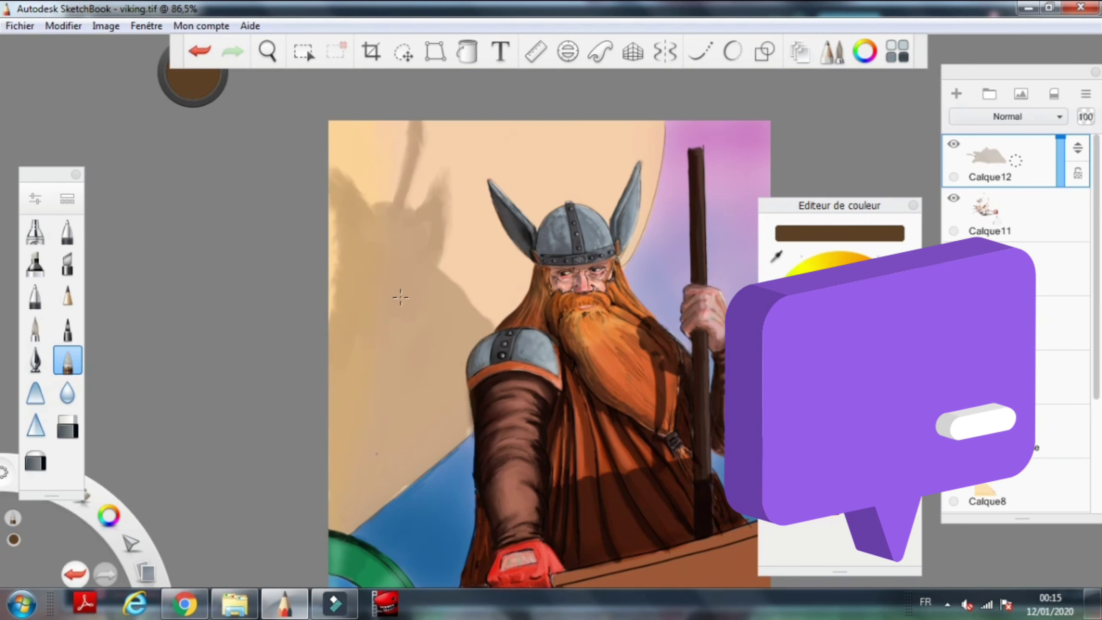
scroll(527, 418, "down", 3)
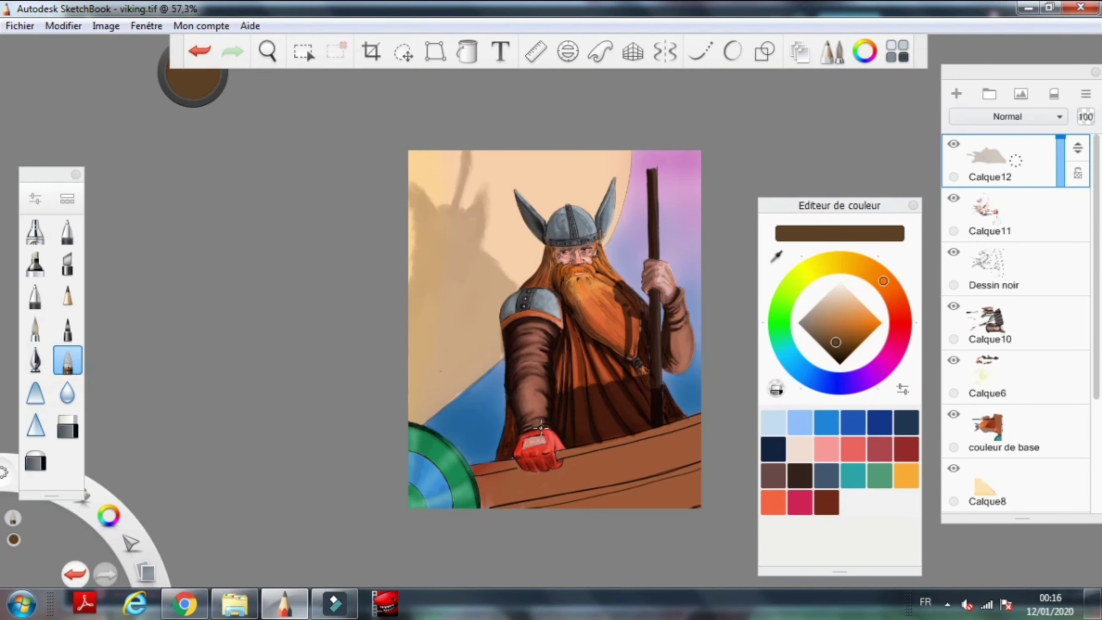
Paint a dark brown shadow across the ship's planks below the red glove and blend it.
left_click(541, 434, "alt")
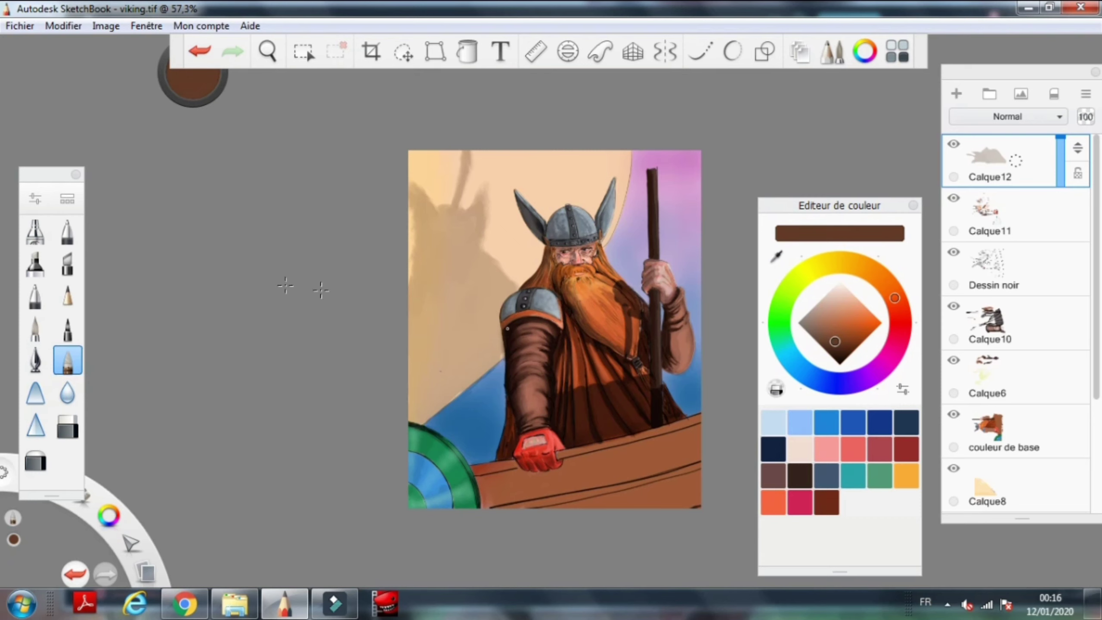
key("b")
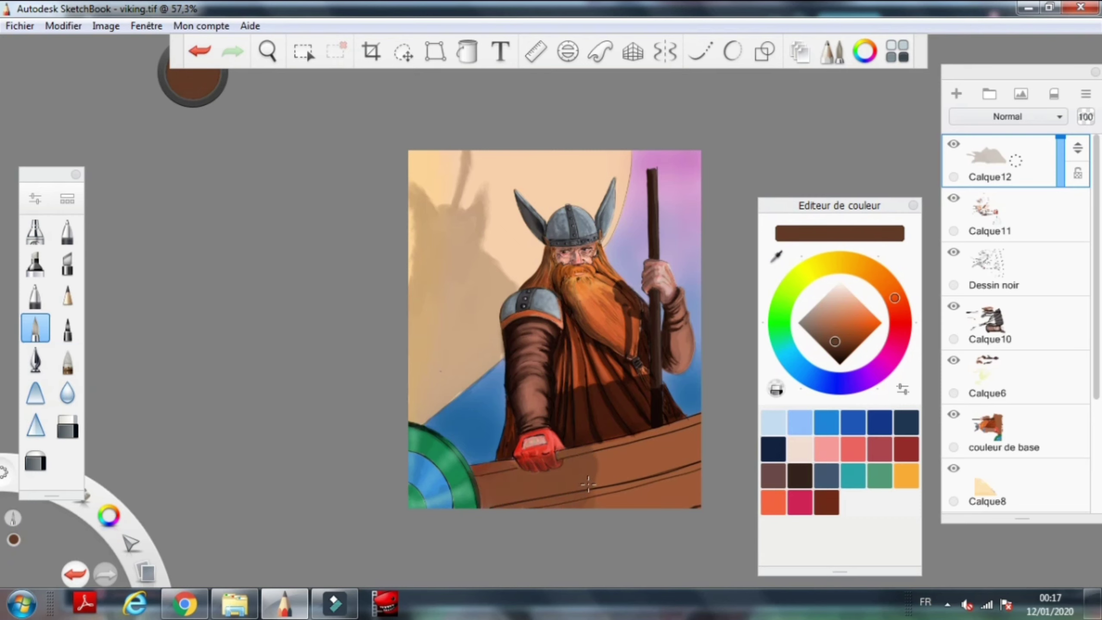
left_click(477, 481, "alt")
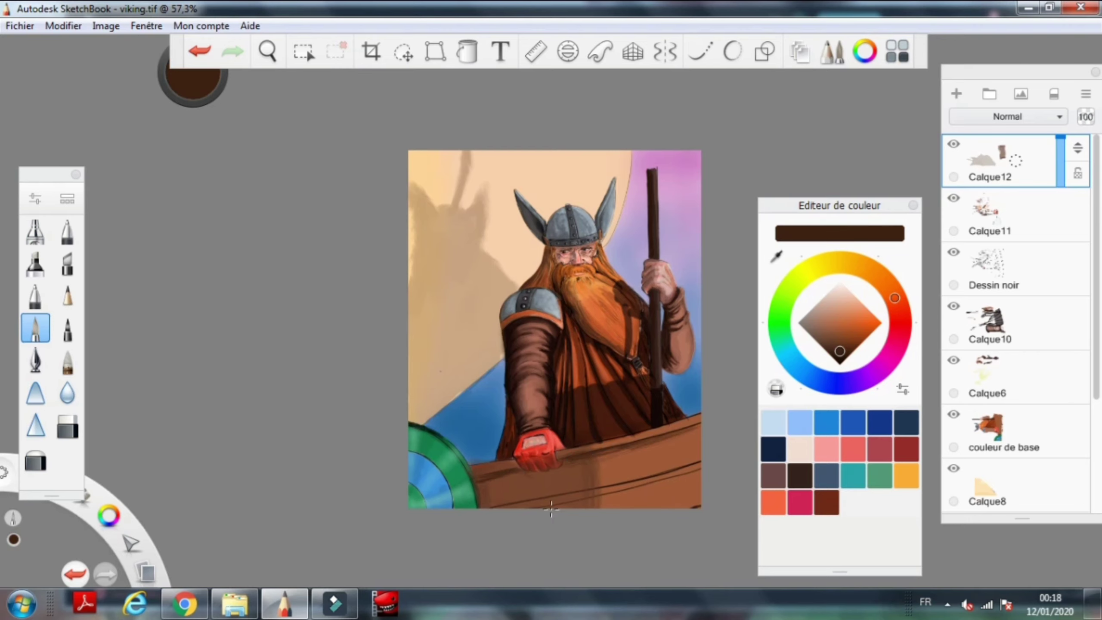
key("b")
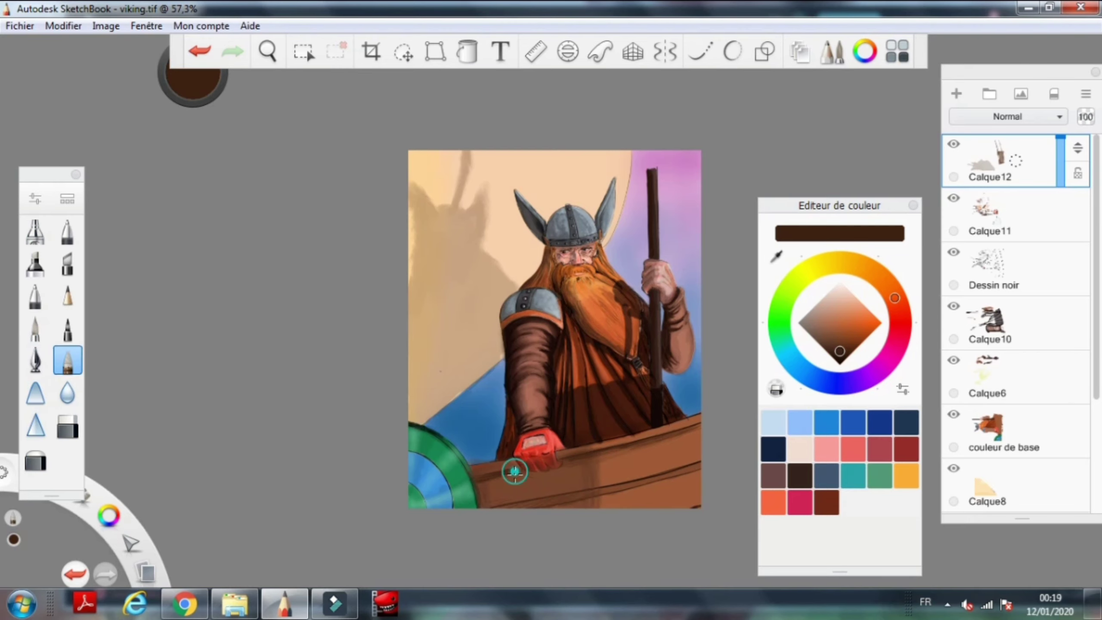
key("b")
left_click(568, 452, "alt")
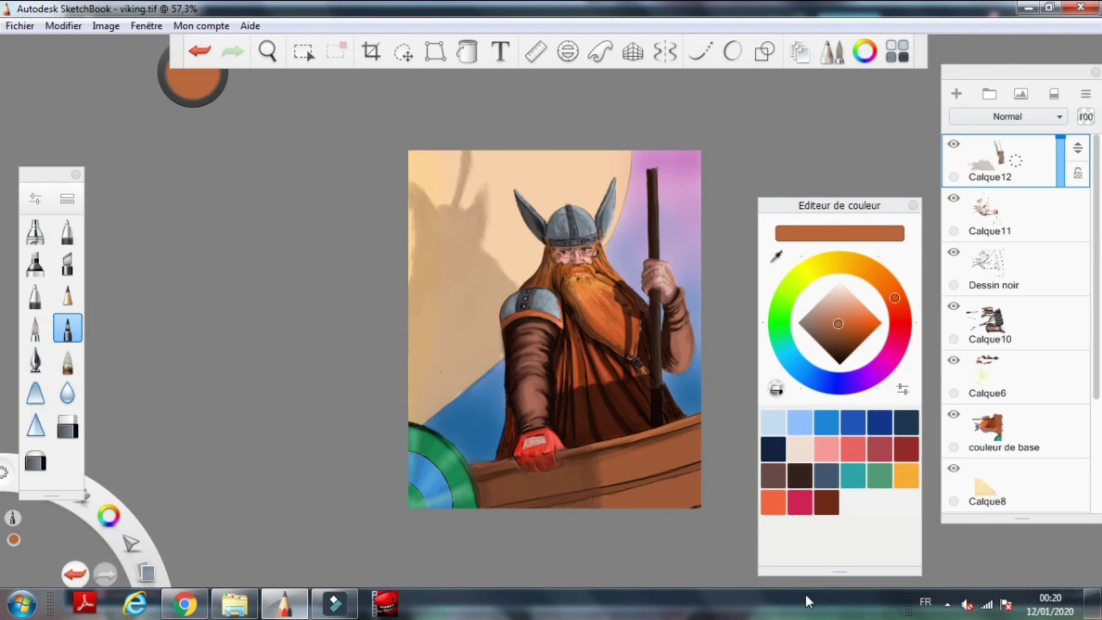
key("ctrl+z")
key("ctrl+z")
key("ctrl+z")
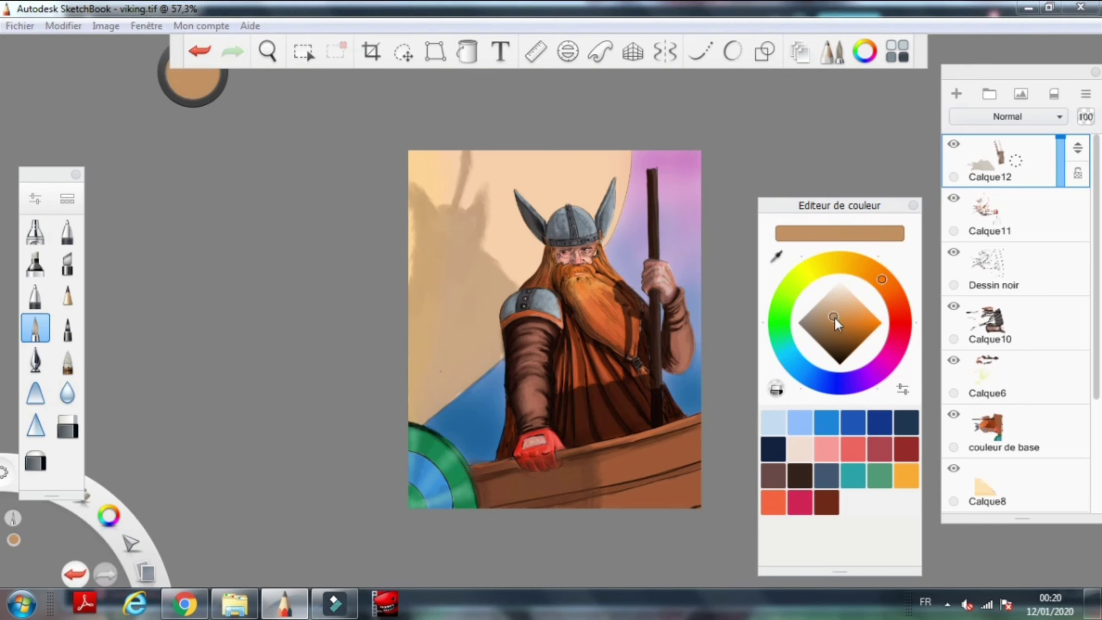
Paint vertical tan and brown folds over the sail's shadow, blend them, and undo the last extra stroke.
left_click(460, 167)
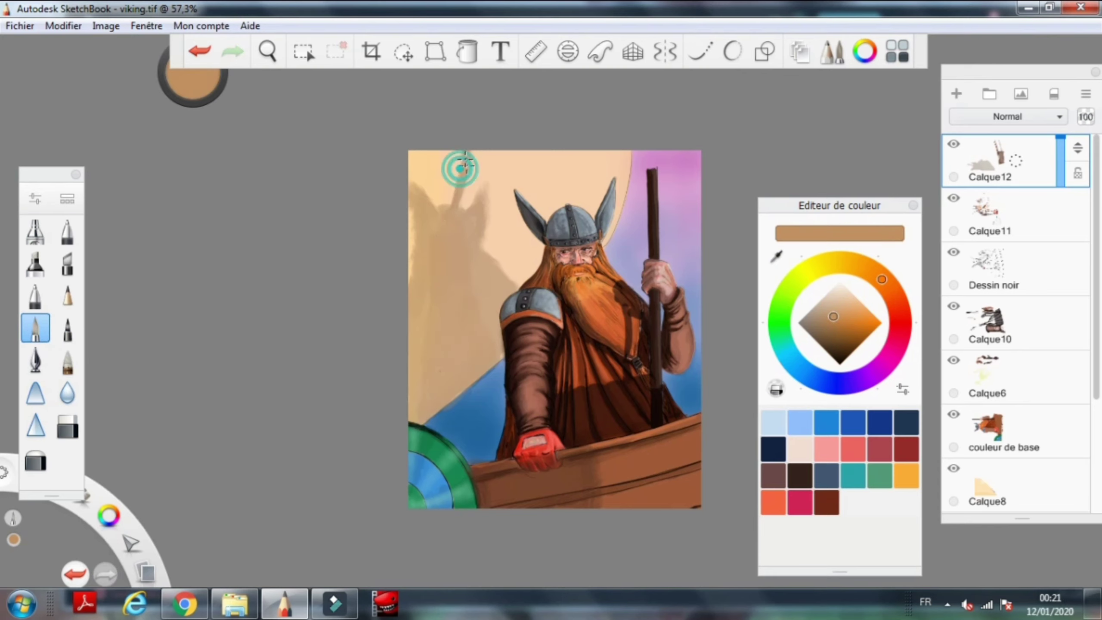
left_click(496, 340, "alt")
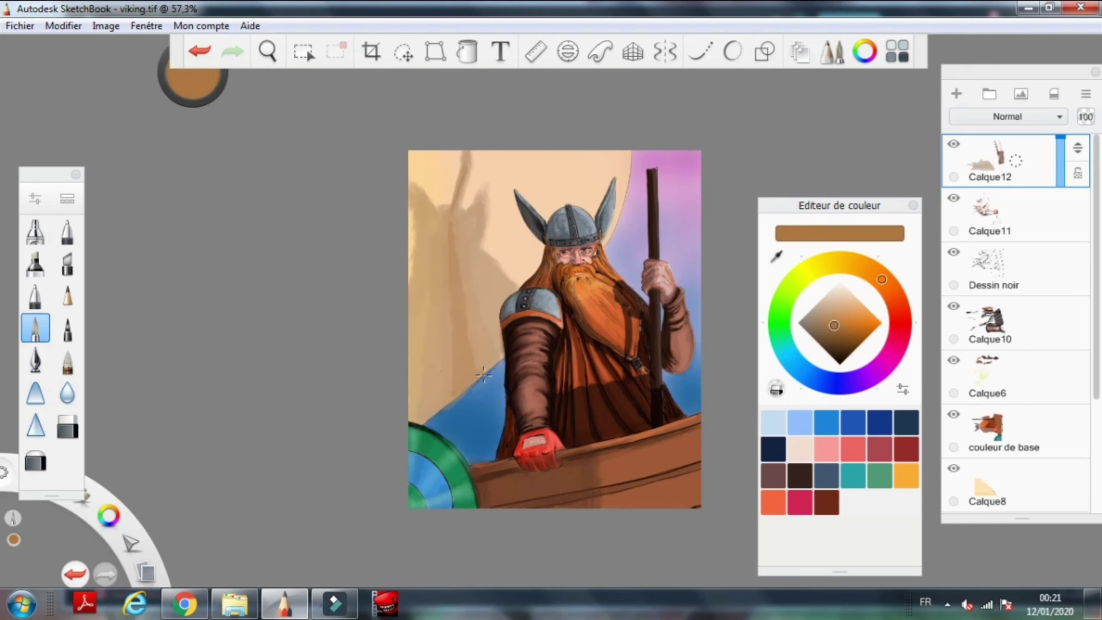
key("b")
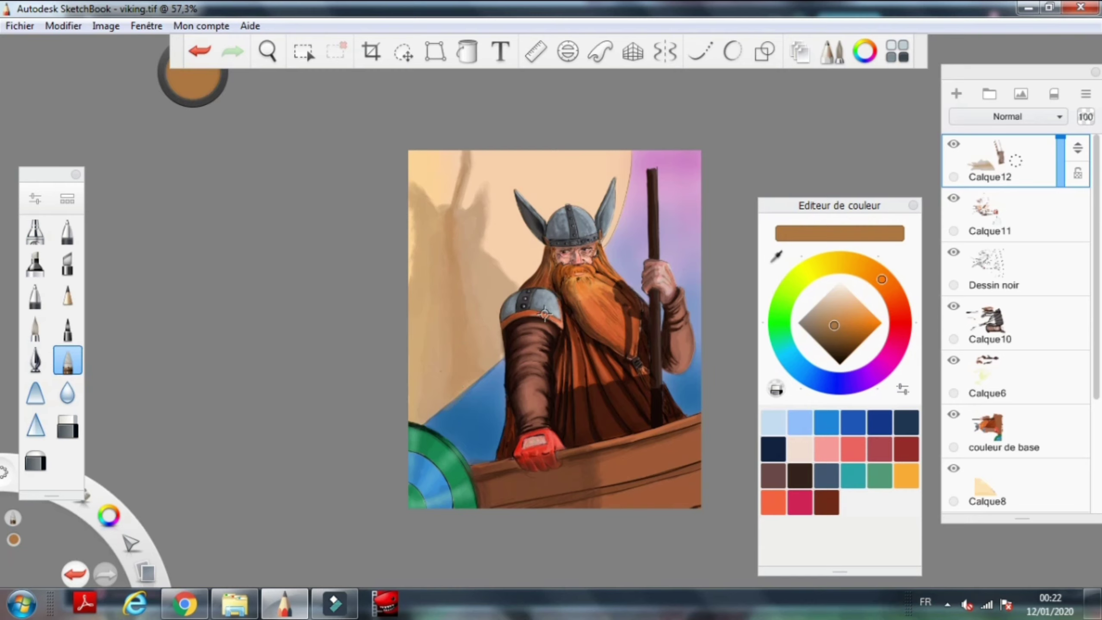
key("ctrl+z")
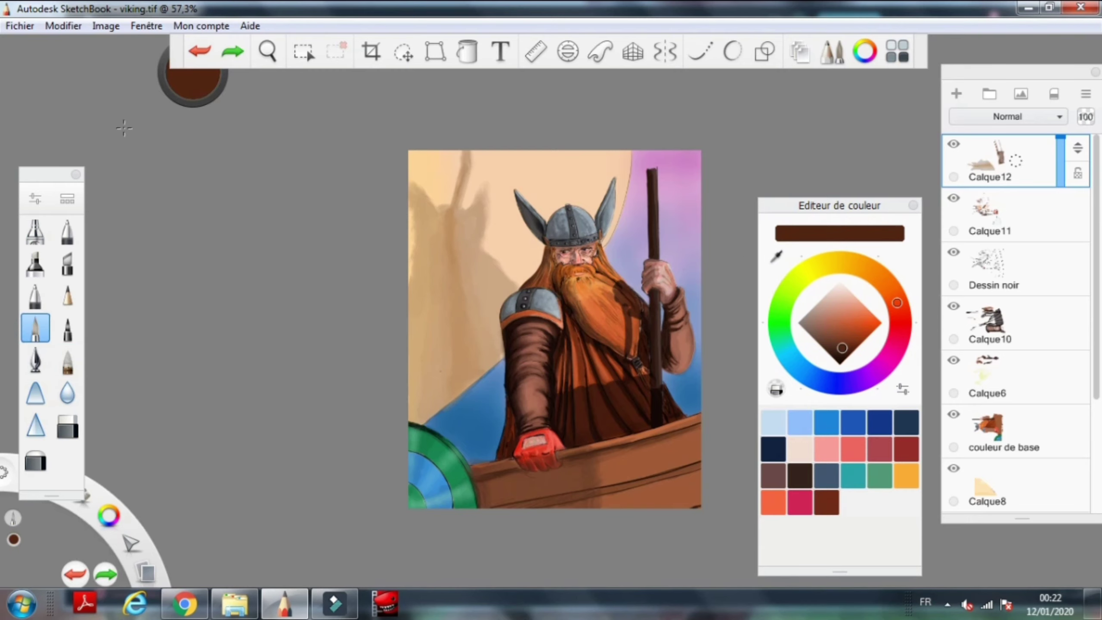
key("b")
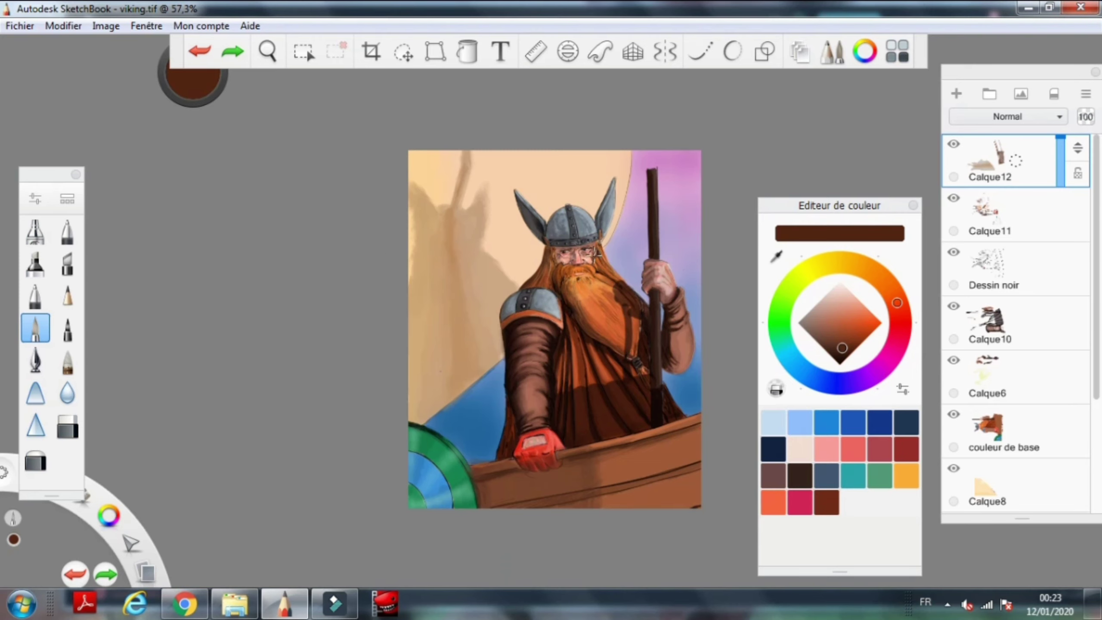
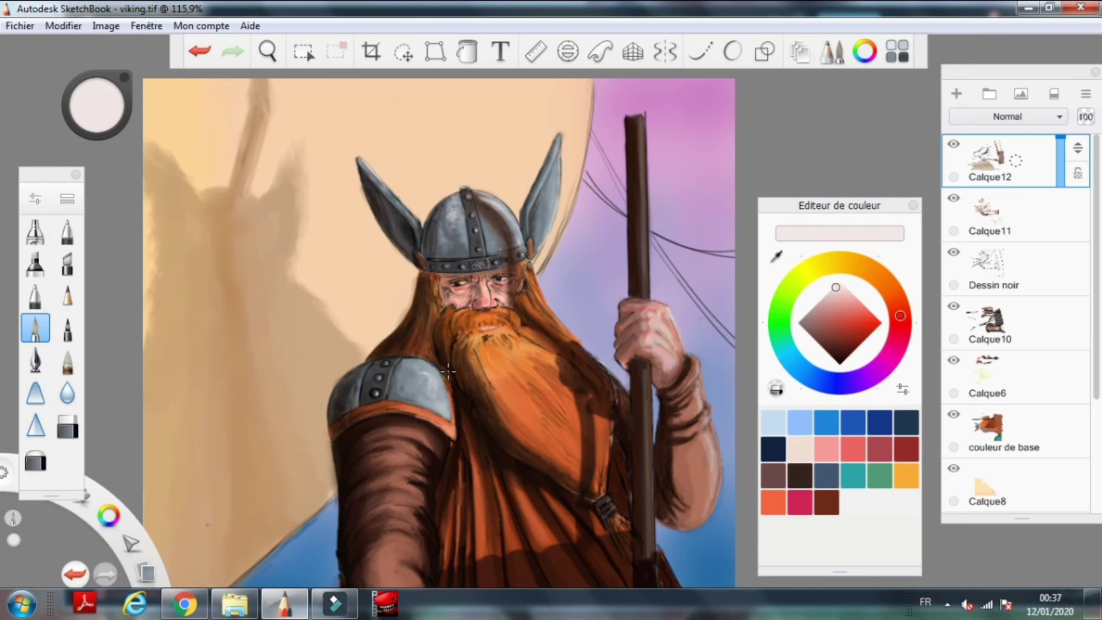
Paint a pale off-white highlight on the upper part of the orange beard and blend it.
scroll(451, 425, "down", 3)
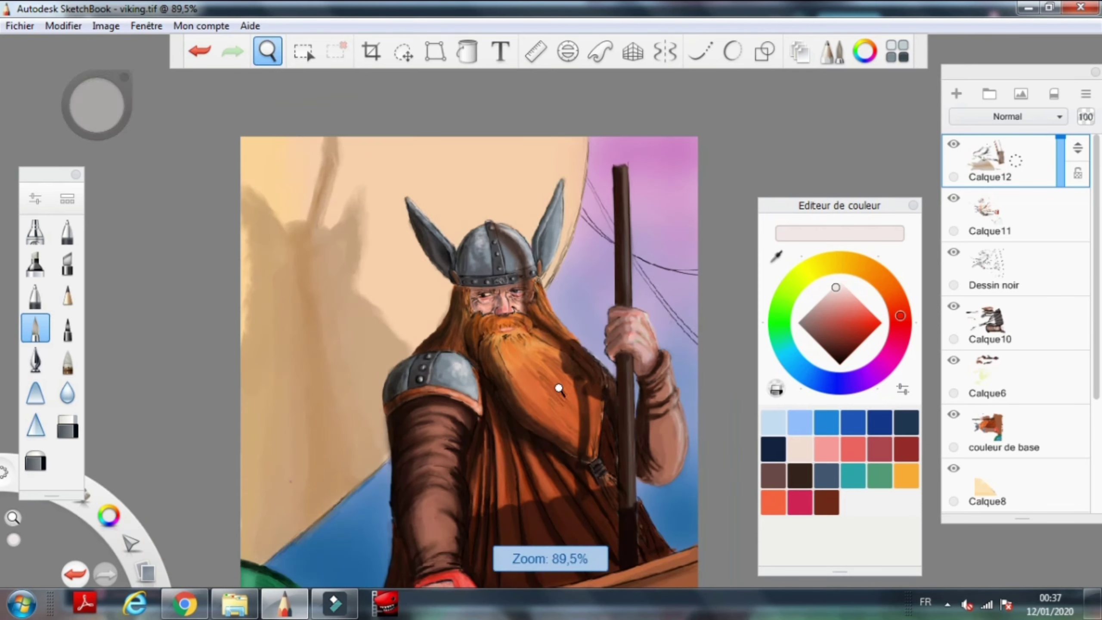
left_click(520, 346)
left_click(67, 360)
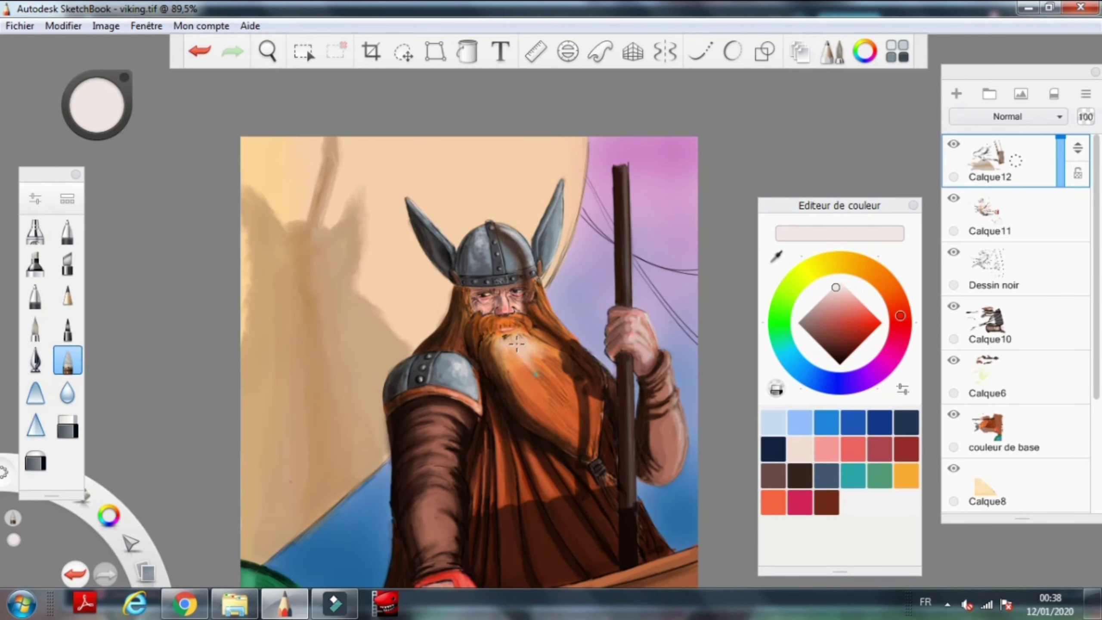
scroll(516, 344, "down", 3)
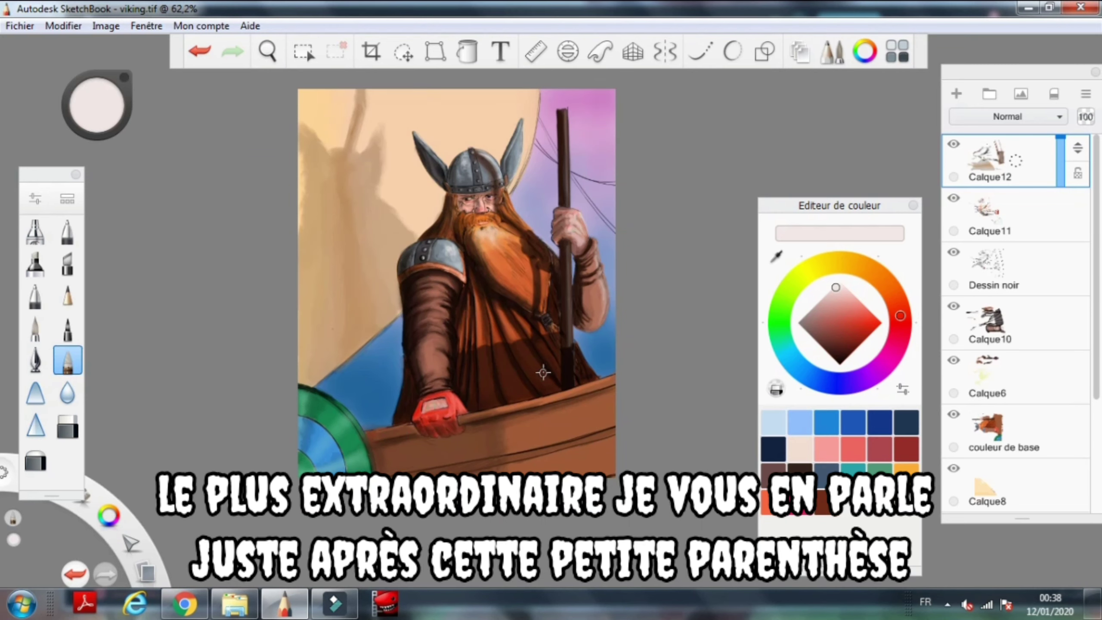
Paint light tan highlights on the ship's brown planks and blend them into the wood.
scroll(543, 372, "up", 3)
left_click(35, 327)
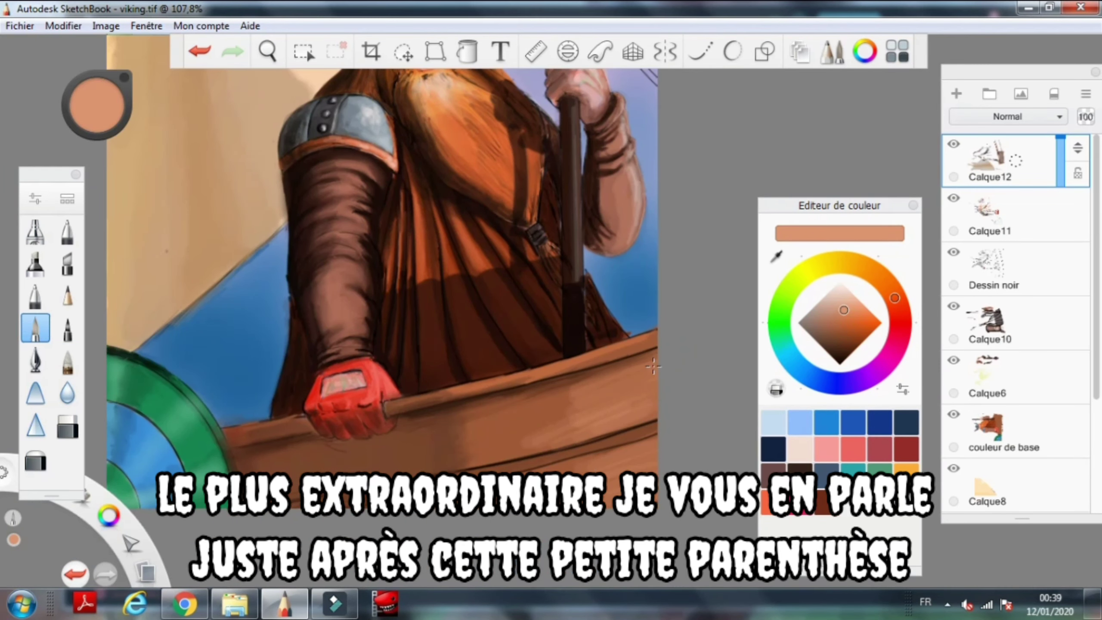
left_click(68, 360)
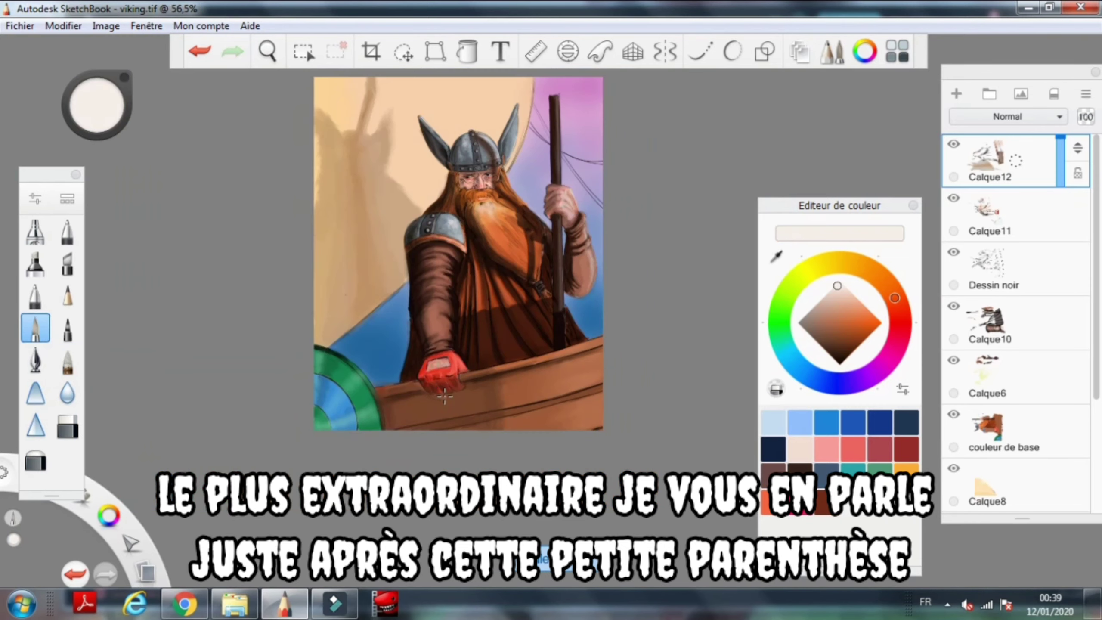
Sample the background blue and clean up the edge between the water and the green shield.
scroll(170, 376, "up", 5)
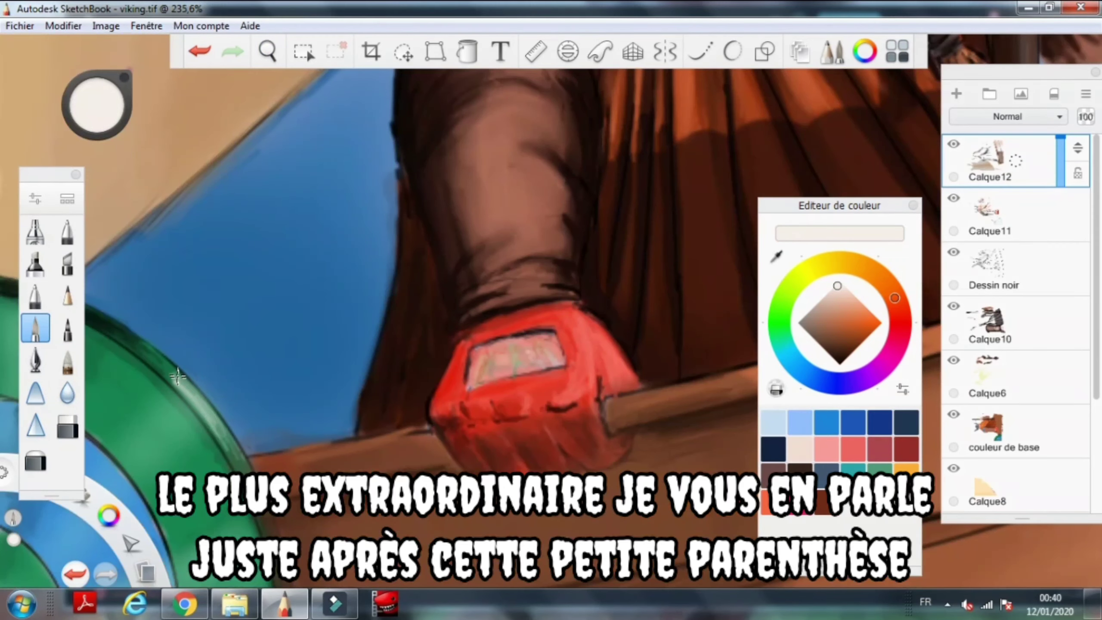
left_click(204, 407, "alt")
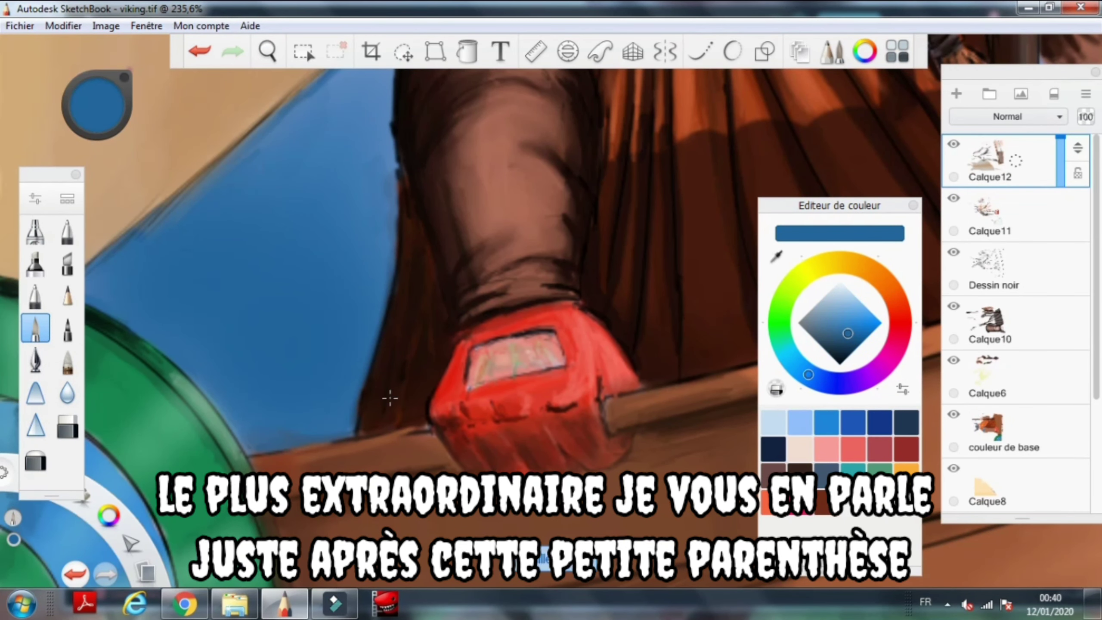
scroll(516, 435, "down", 5)
Sample a dark reddish brown and touch up the face around the eyes.
scroll(455, 352, "up", 8)
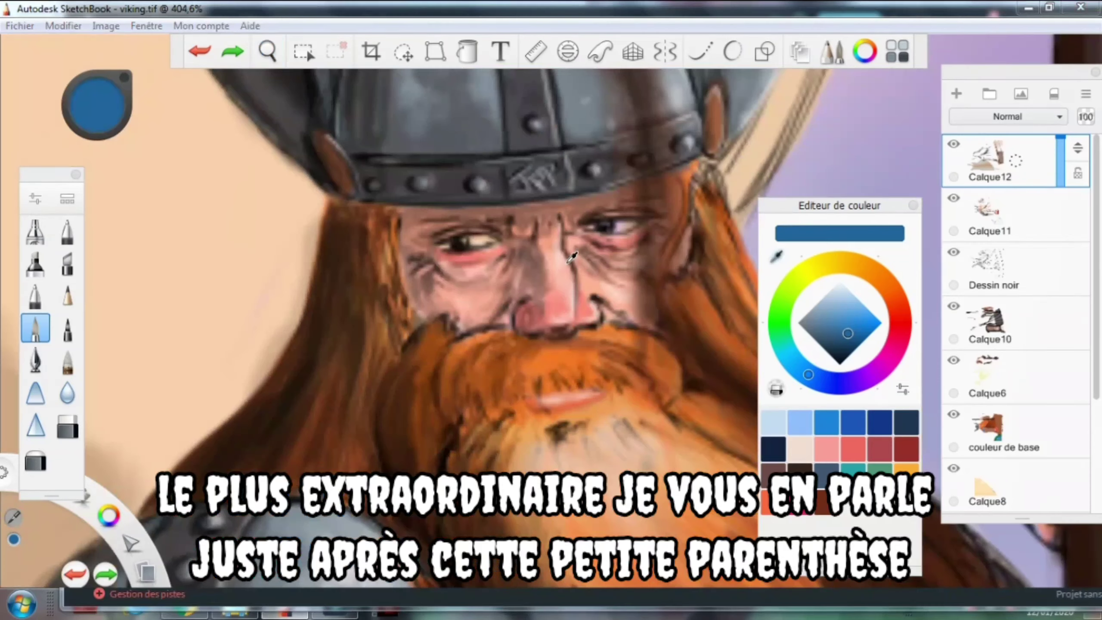
left_click(455, 244, "alt")
scroll(707, 216, "down", 10)
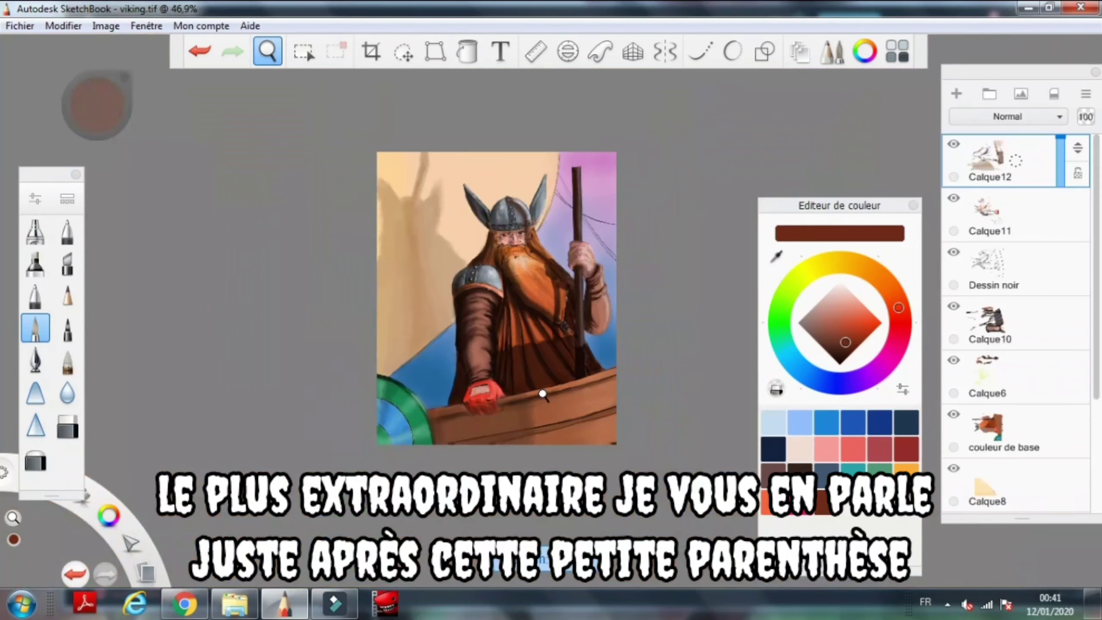
Sample a light cream and paint soft highlights on the sail around the helmet's horns.
left_click(391, 329, "alt")
scroll(220, 392, "up", 4)
left_click_drag(479, 99, 519, 285)
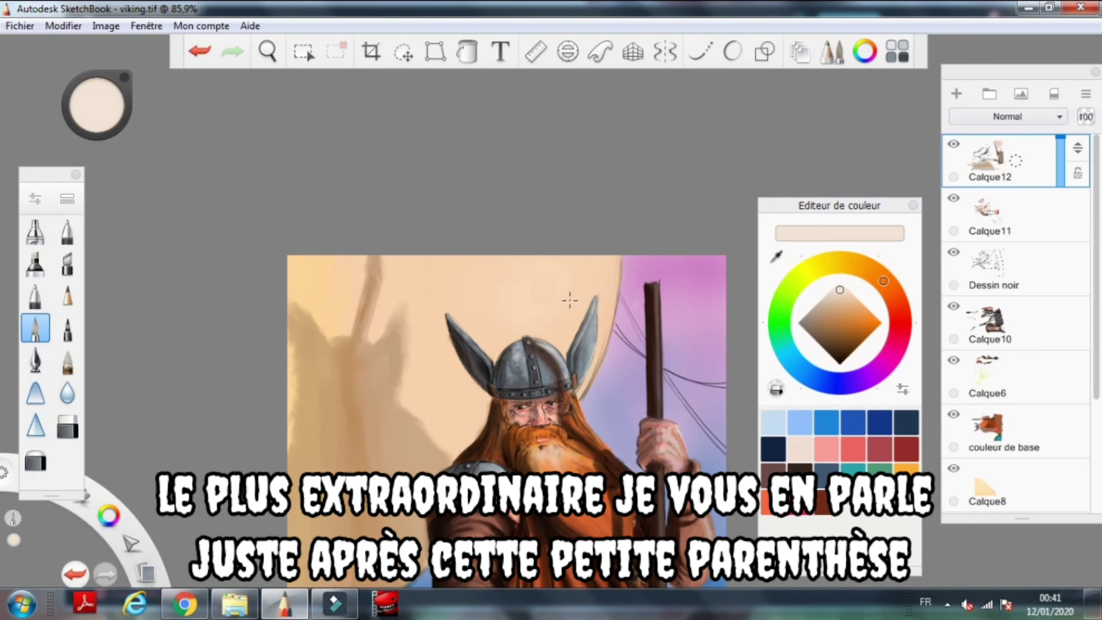
left_click(608, 263)
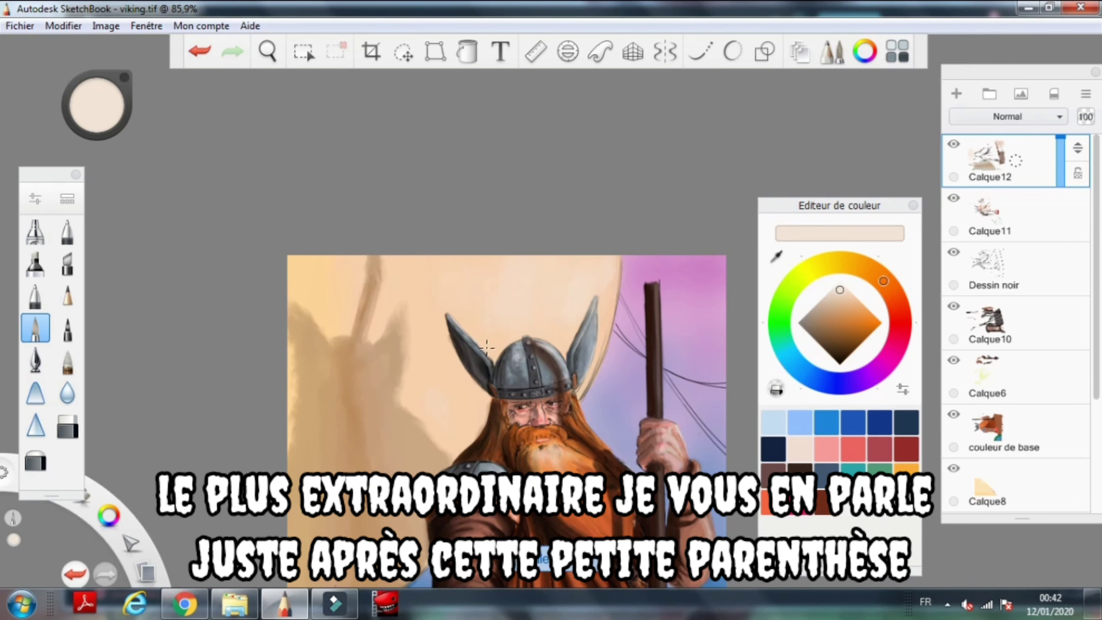
Darken the wrinkles and contours of the face beneath the helmet with near-black strokes.
scroll(524, 364, "down", 5)
scroll(524, 364, "up", 8)
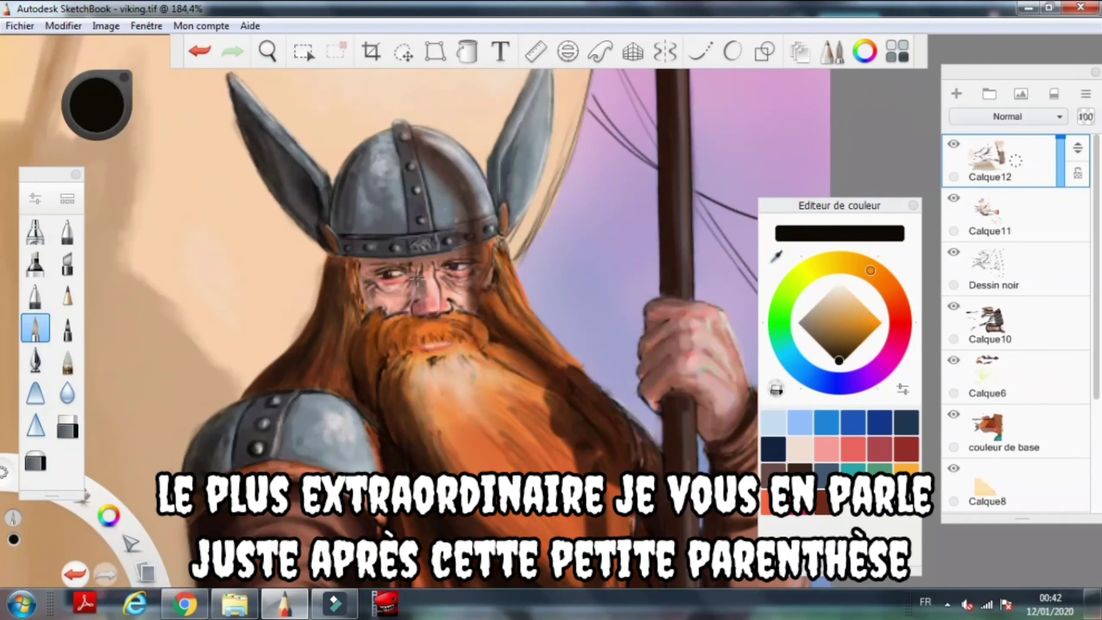
left_click_drag(352, 259, 342, 261)
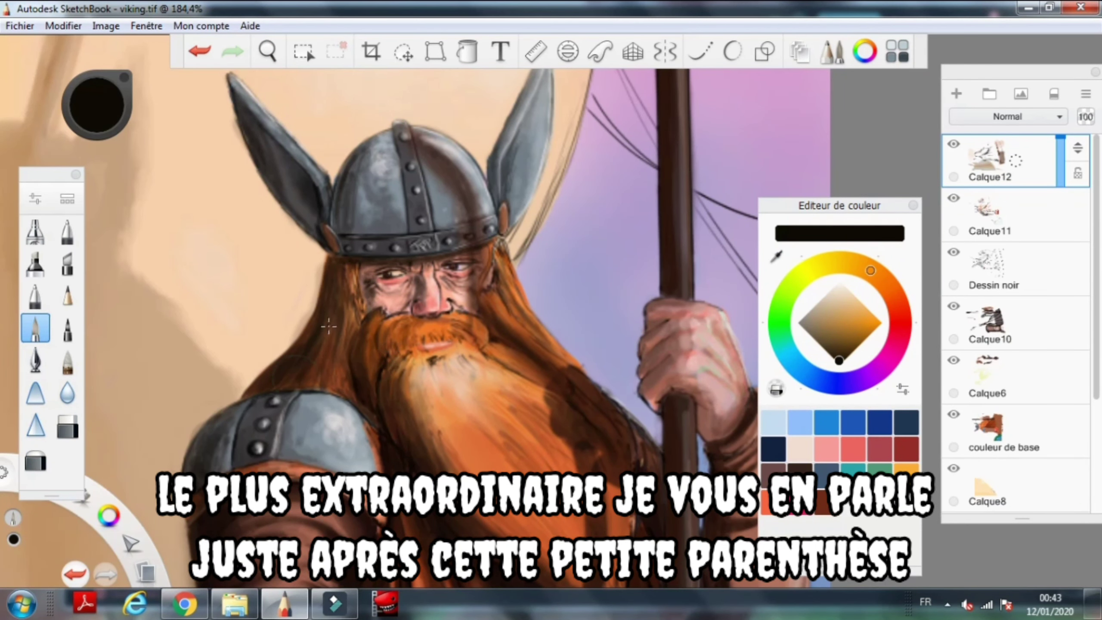
scroll(411, 291, "down", 3)
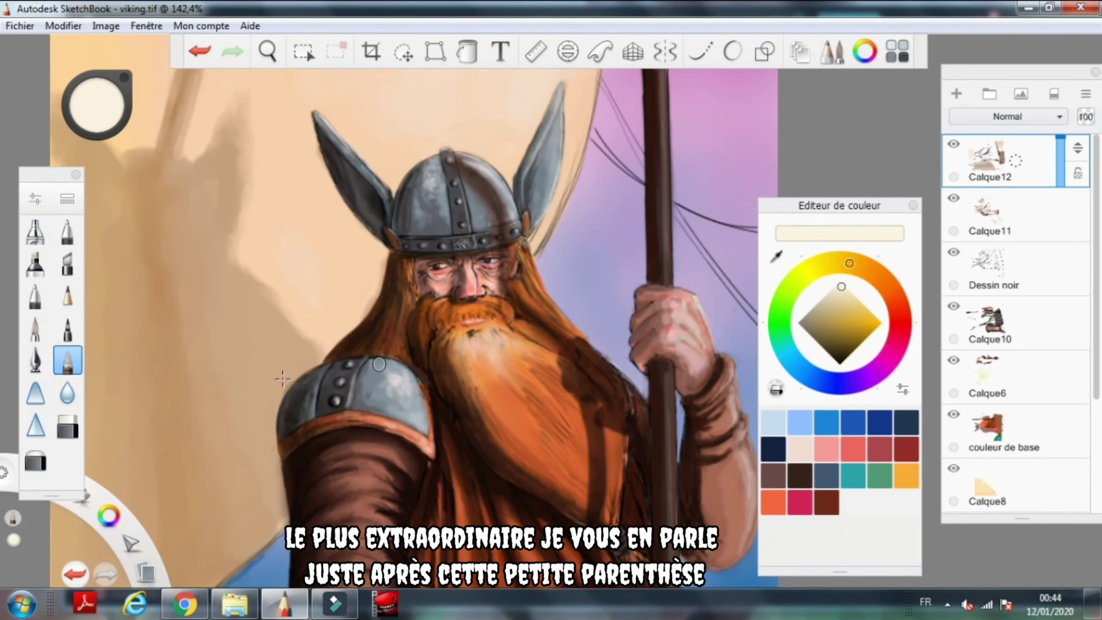
Add a new layer Calque13 and draw fine off-white pencil strands in the hair and moustache.
key("ctrl+shift+n")
scroll(503, 313, "up", 5)
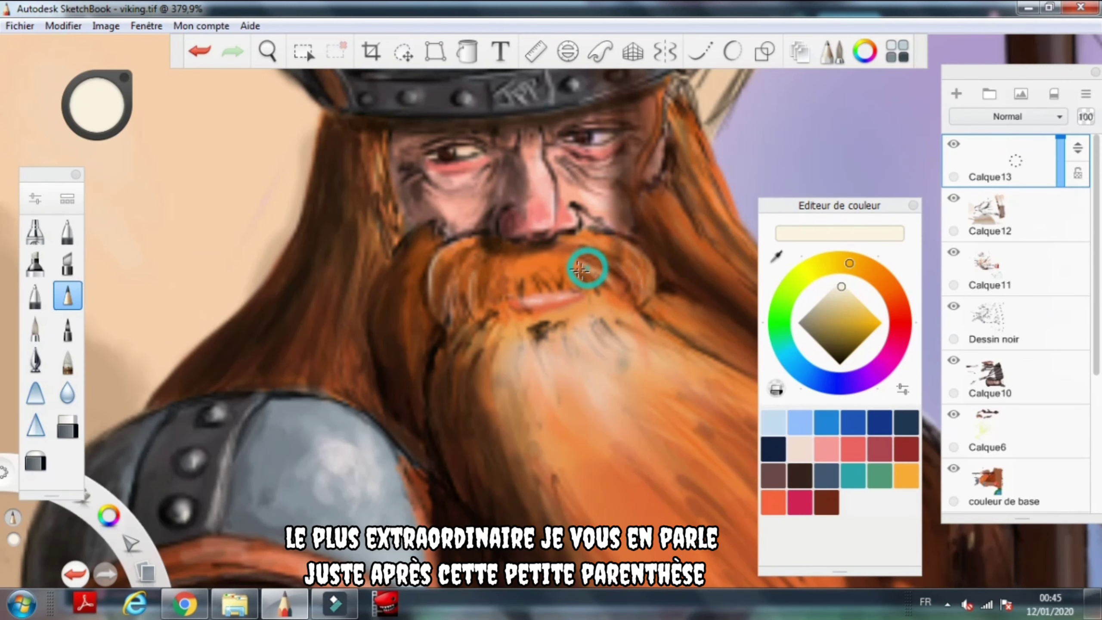
left_click_drag(305, 368, 330, 339)
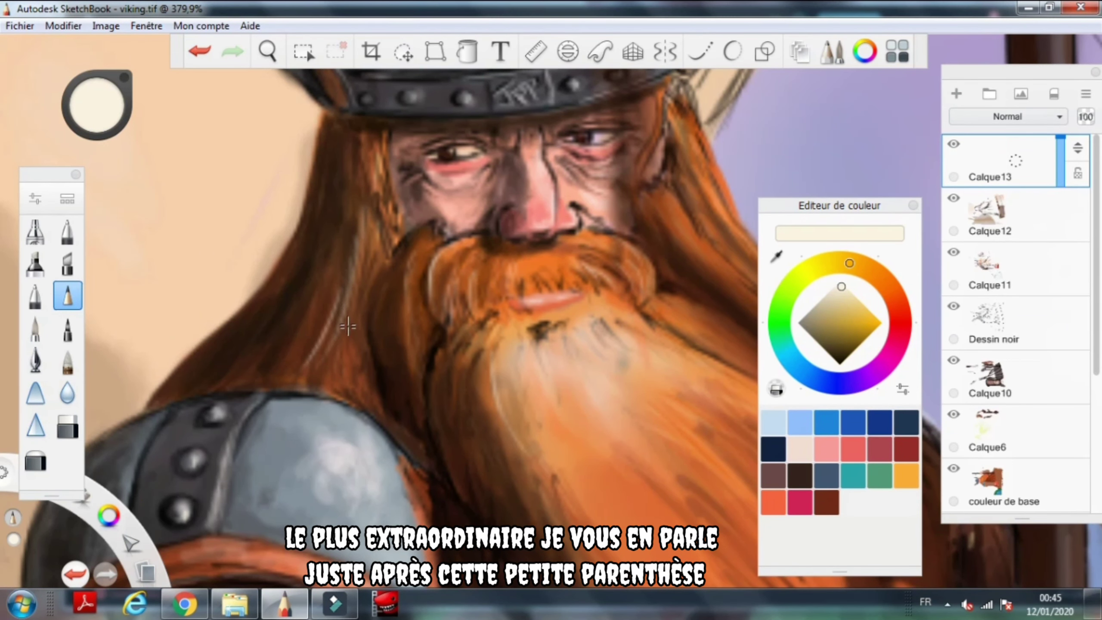
scroll(355, 351, "down", 5)
left_click(202, 62)
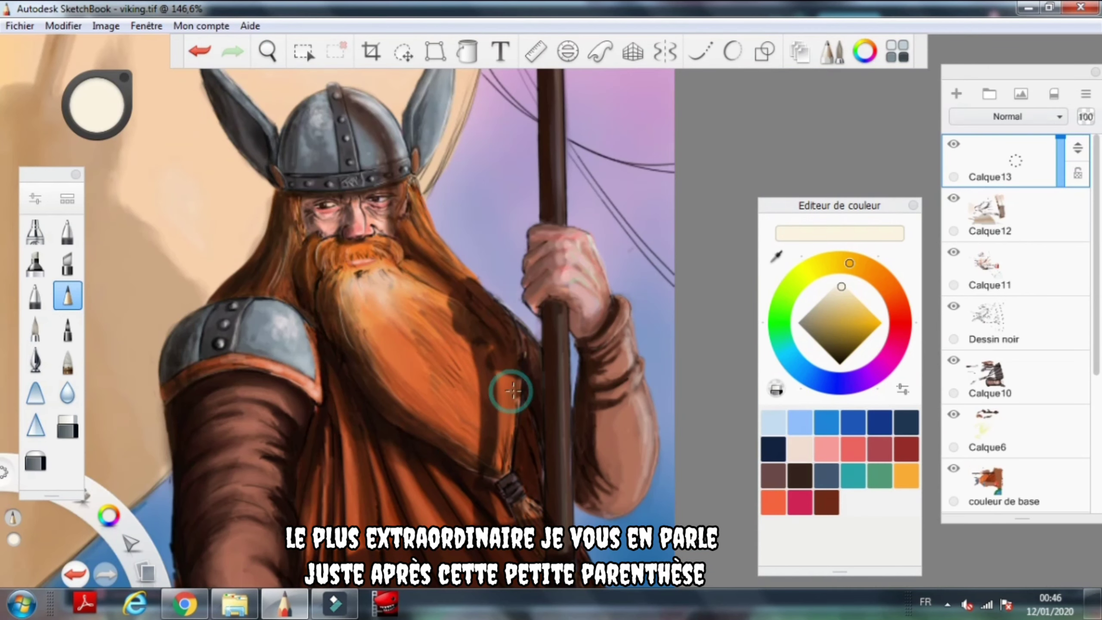
Draw more fine off-white strands along the beard and the hair on the staff side of the face.
scroll(392, 309, "up", 3)
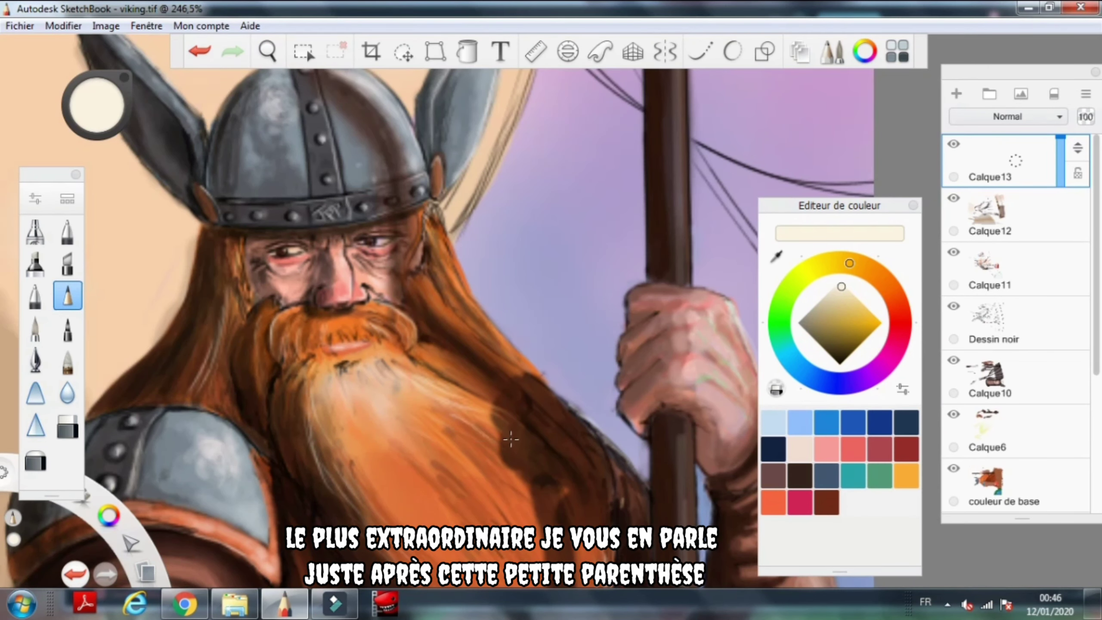
left_click_drag(511, 440, 534, 374)
left_click_drag(381, 172, 398, 329)
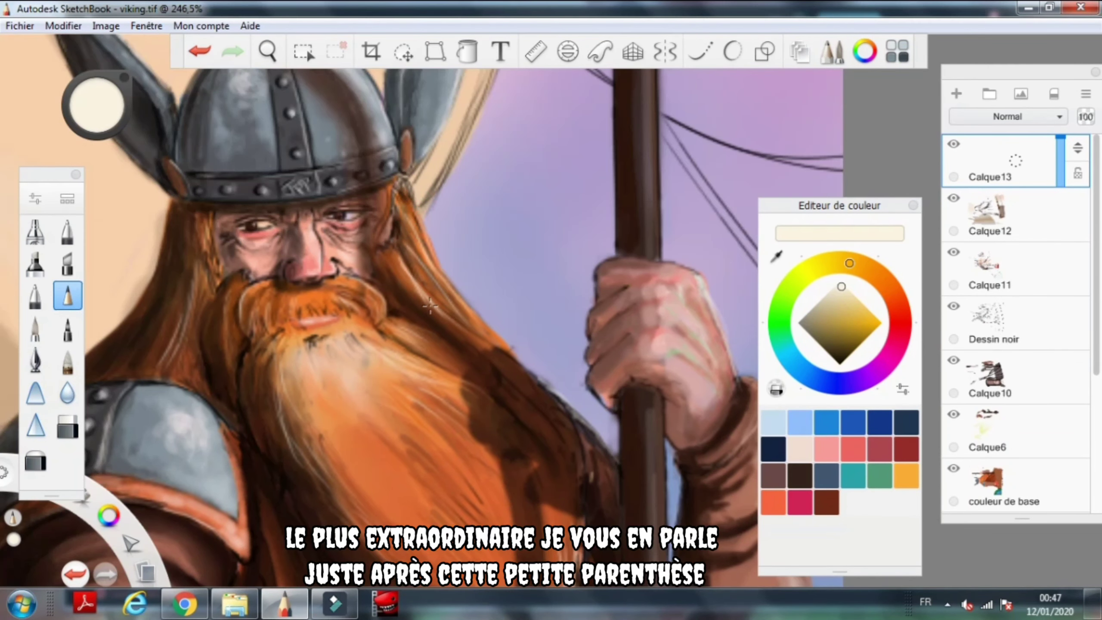
scroll(288, 422, "down", 2)
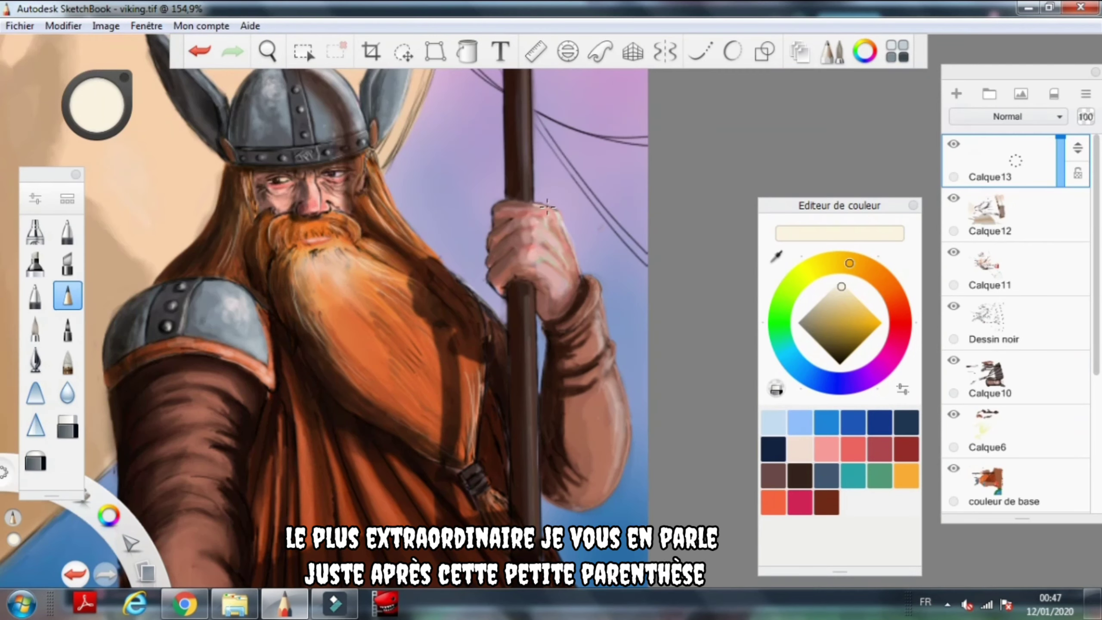
Draw thin black detail lines along the beard's edge, the tunic folds and the helmet's bands.
left_click_drag(494, 490, 334, 320)
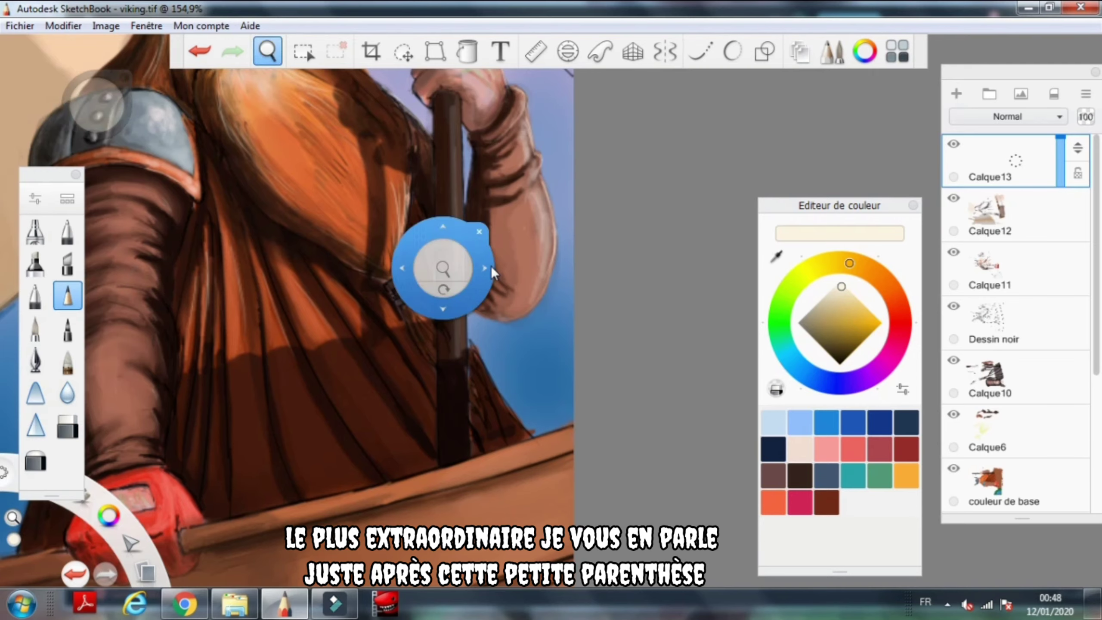
mouse_move(490, 265)
left_mouse_down()
mouse_move(334, 277)
mouse_move(405, 320)
mouse_move(434, 263)
left_mouse_up()
left_click_drag(337, 340, 155, 394)
left_click_drag(243, 373, 388, 303)
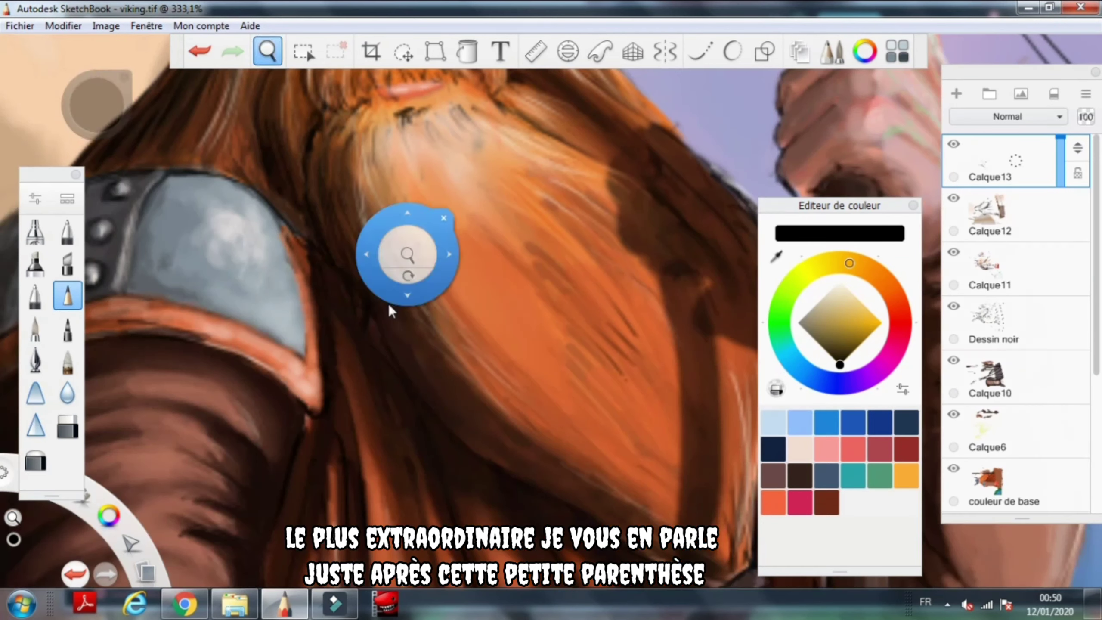
left_click_drag(477, 434, 481, 403)
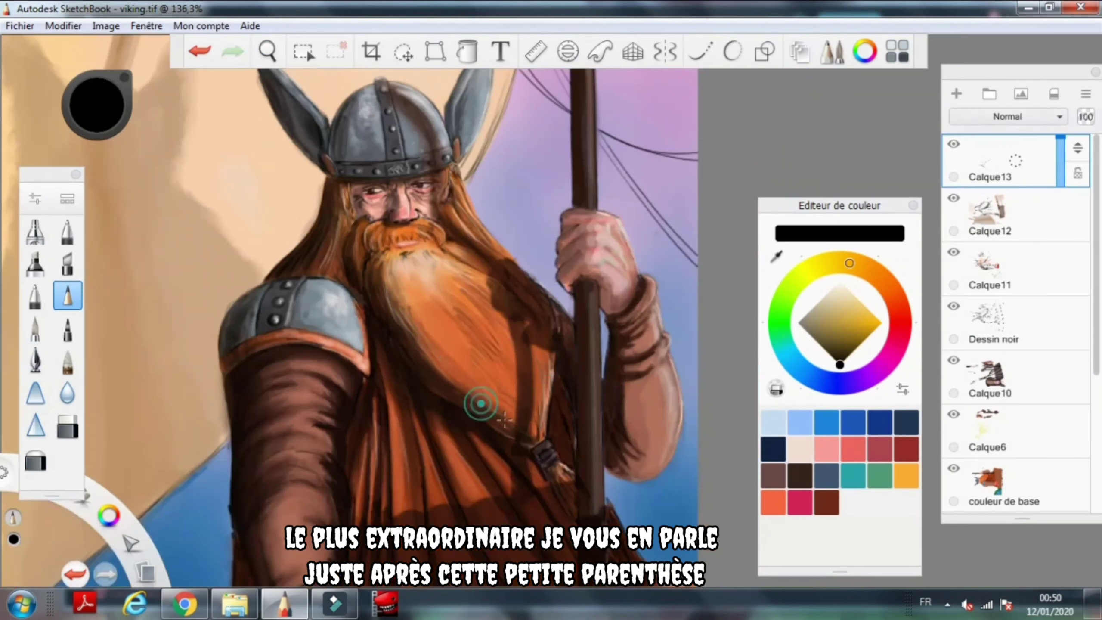
mouse_move(430, 338)
left_mouse_down()
mouse_move(485, 386)
mouse_move(527, 326)
mouse_move(447, 323)
left_mouse_up()
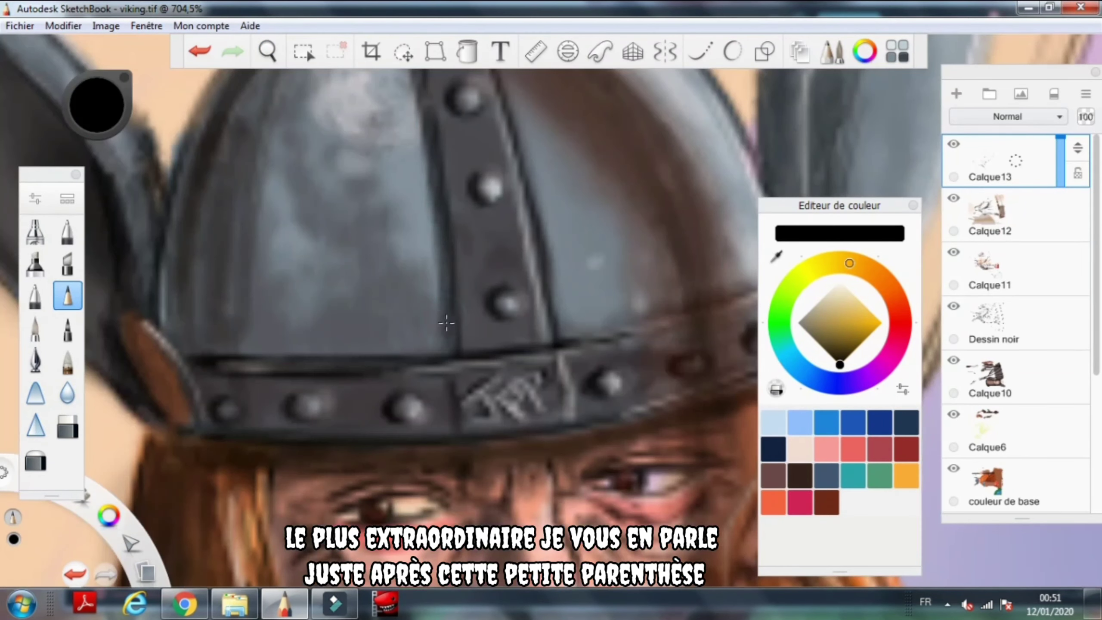
mouse_move(373, 375)
left_mouse_down()
mouse_move(549, 328)
mouse_move(516, 369)
left_mouse_up()
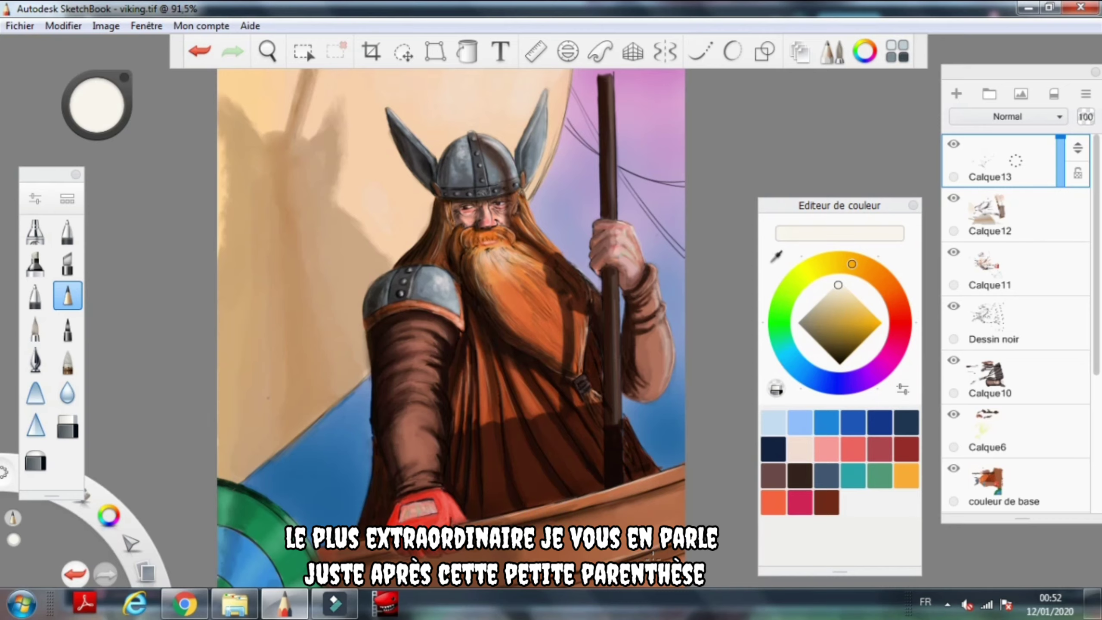
Draw thin off-white highlight lines along the ship's rail and plank seams and soften them.
scroll(653, 553, "up", 3)
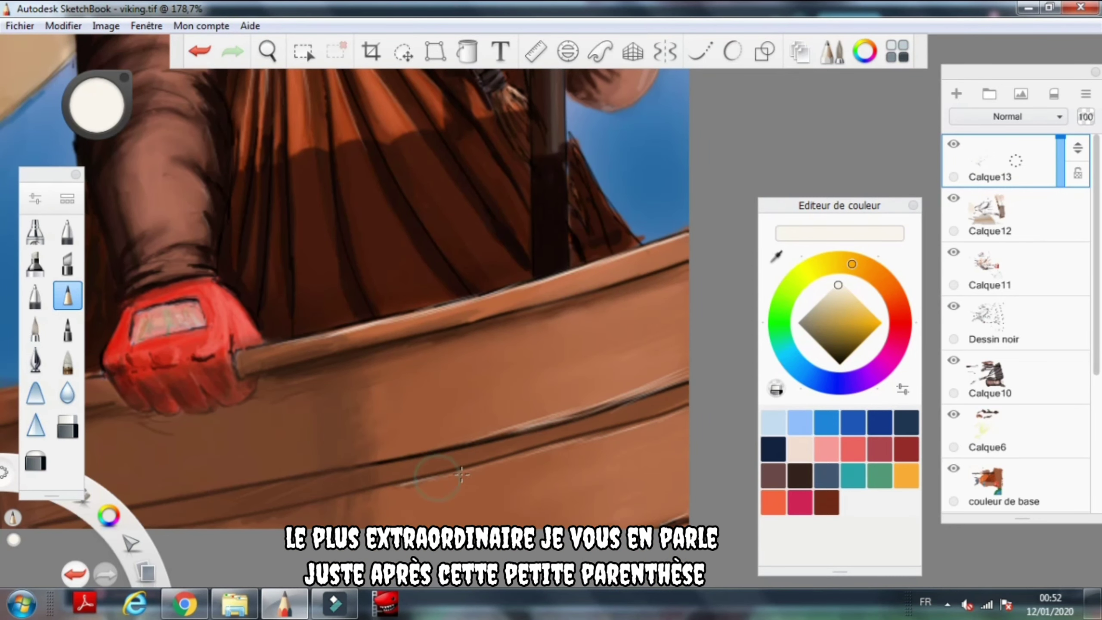
key("b")
key("b")
key("b")
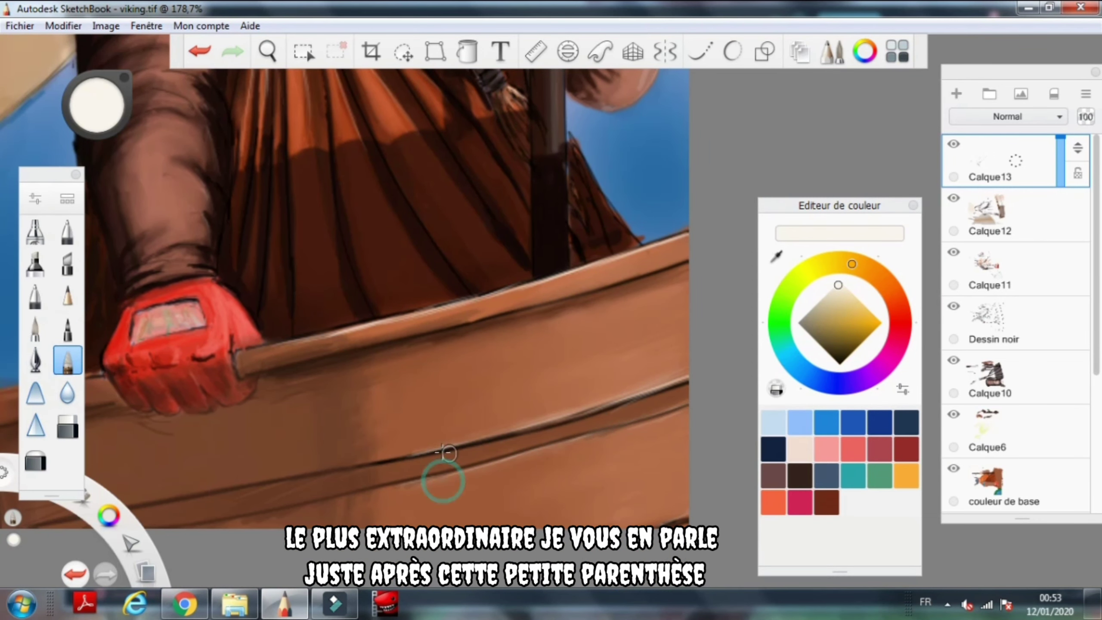
key("b")
key("b")
key("space")
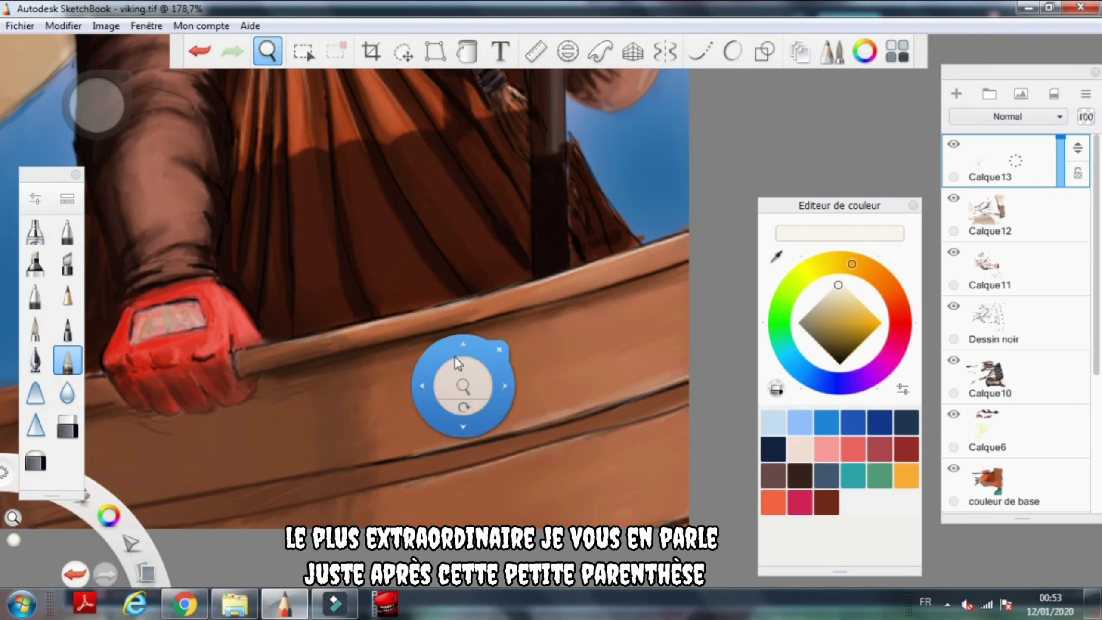
Choose a light green and draw fine highlights on the shield's green ring.
key("Home")
left_click(367, 415, "alt")
scroll(367, 416, "up", 5)
key("b")
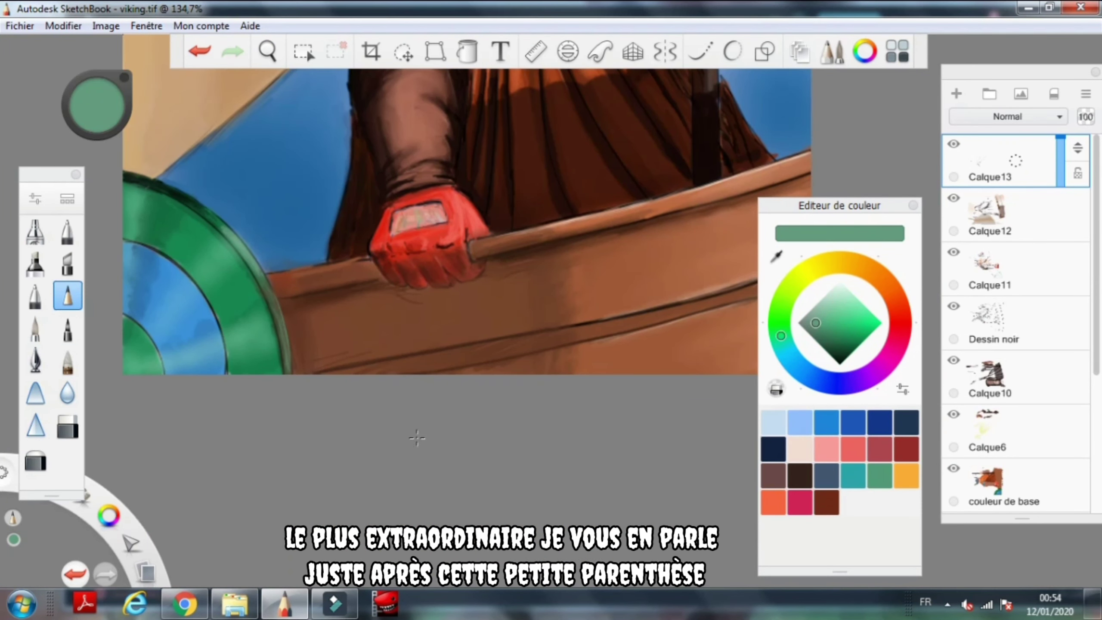
key("space")
mouse_move(417, 438)
left_mouse_down()
mouse_move(455, 345)
mouse_move(492, 365)
mouse_move(364, 363)
mouse_move(529, 364)
mouse_move(514, 300)
mouse_move(534, 349)
left_mouse_up()
key("space")
Retouch the skin around the eyes with light flesh tones and move the colour editor aside.
left_click(379, 309, "alt")
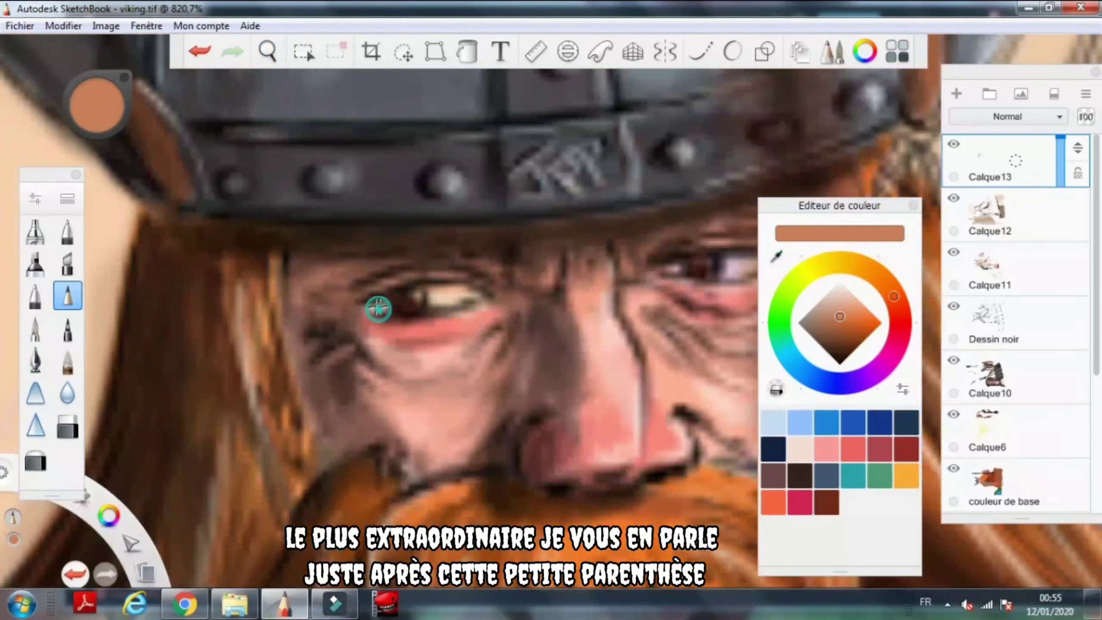
left_click_drag(839, 206, 935, 195)
scroll(592, 368, "down", 7)
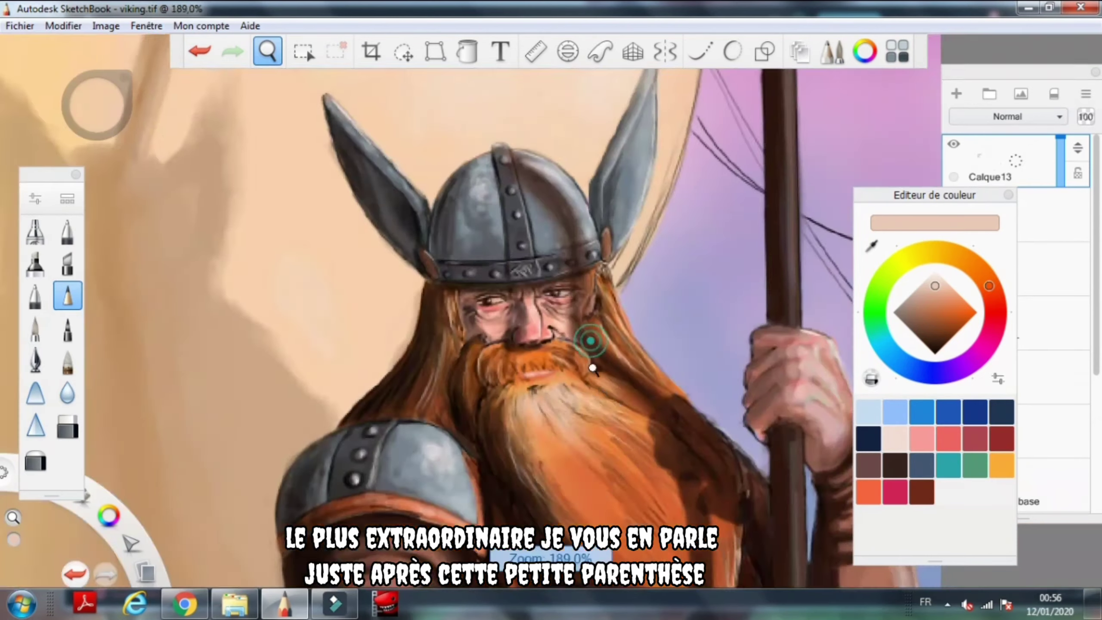
Sample a dark brown from the face and draw fine wrinkles under the eyes and beside the nose.
scroll(593, 368, "down", 6)
scroll(477, 282, "up", 8)
left_click(344, 297, "alt")
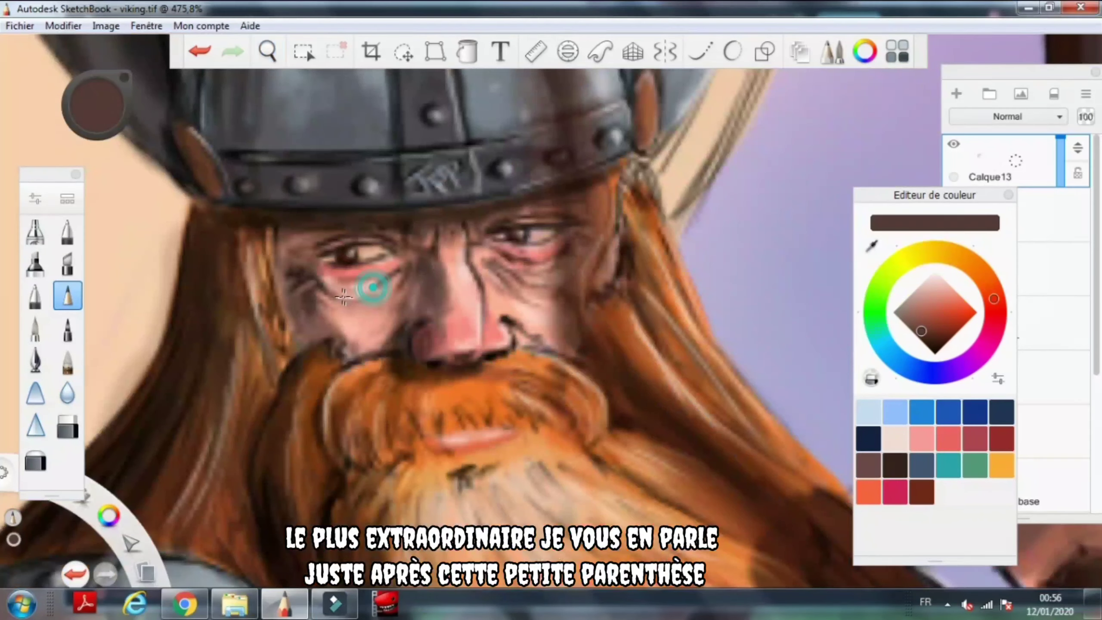
left_click(498, 286)
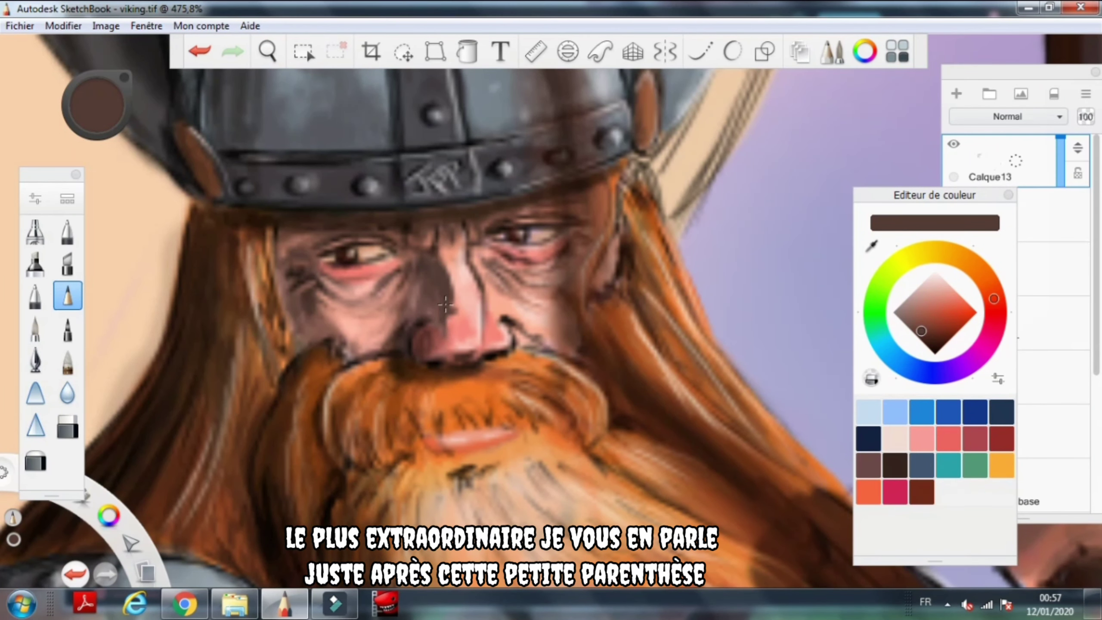
left_click(423, 278, "alt")
Sample an orange-brown and paint warm orange strokes along the ship's rail from the red glove to the canvas edge.
scroll(607, 214, "down", 8)
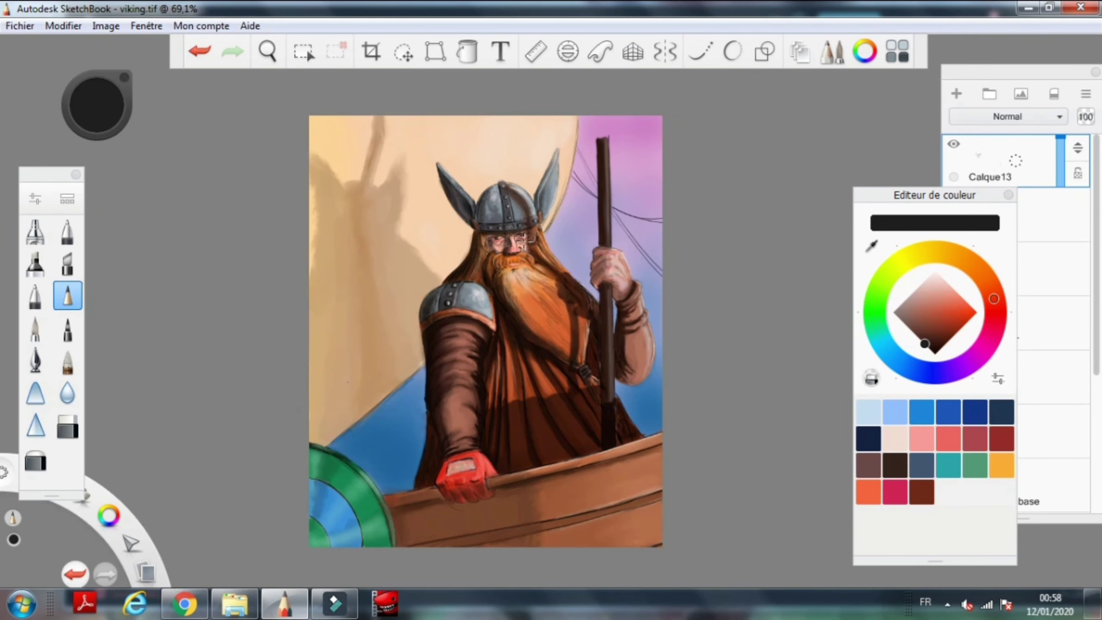
left_click(526, 237, "alt")
scroll(504, 357, "up", 3)
scroll(646, 290, "right", 3)
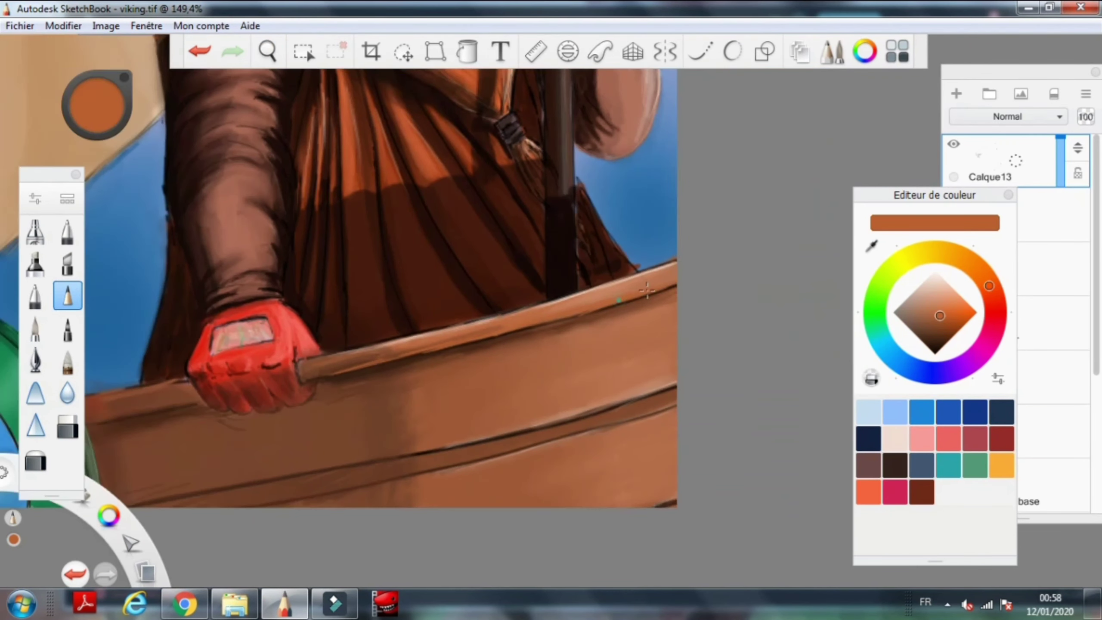
left_click_drag(341, 371, 320, 374)
left_click(634, 293, "alt")
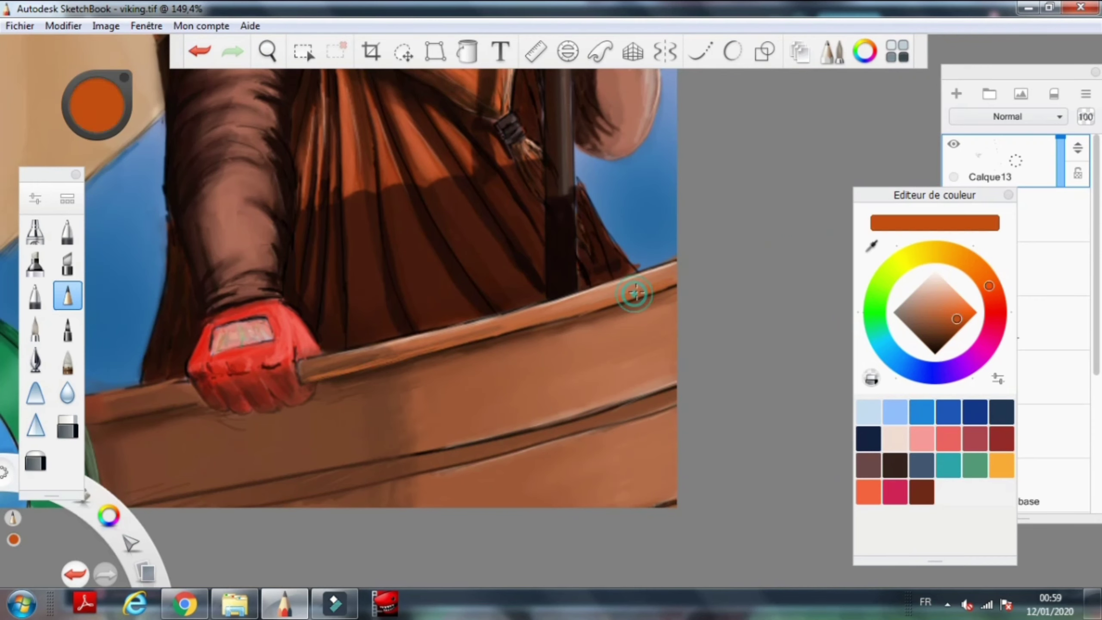
Switch to another brush, choose a dark brown and shade the ship's planks and seams below the glove.
left_click(36, 327)
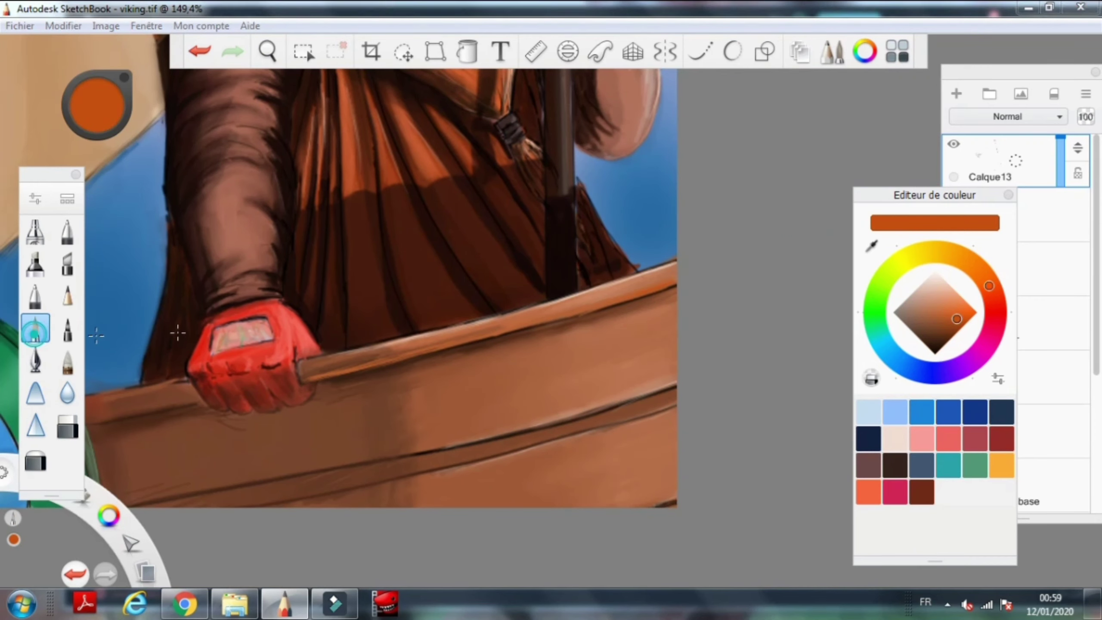
left_click(938, 345)
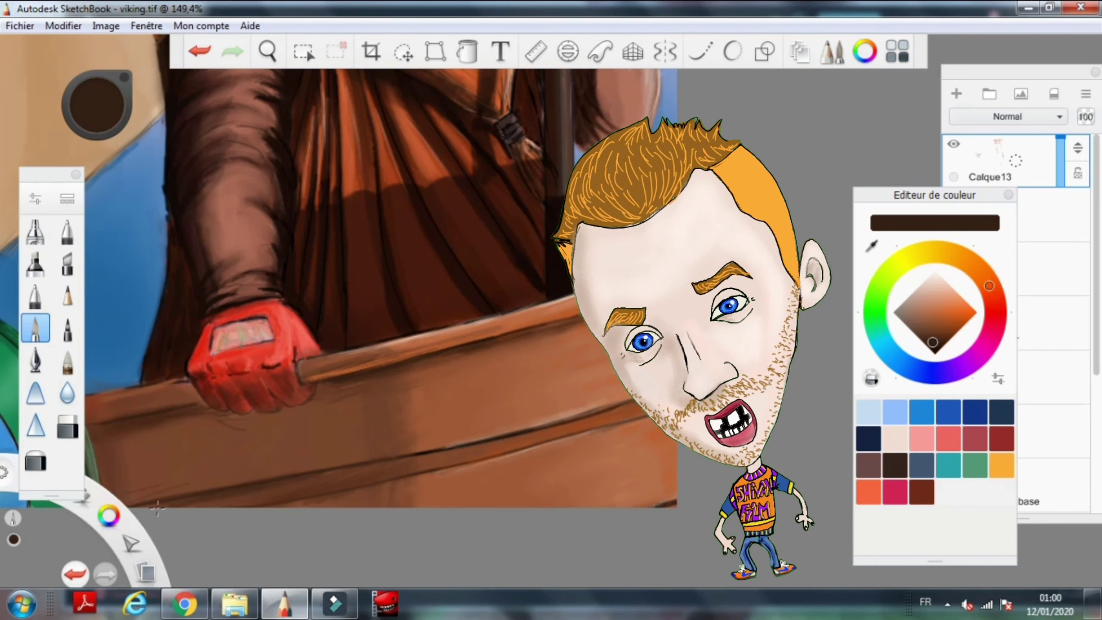
left_click_drag(222, 456, 300, 360)
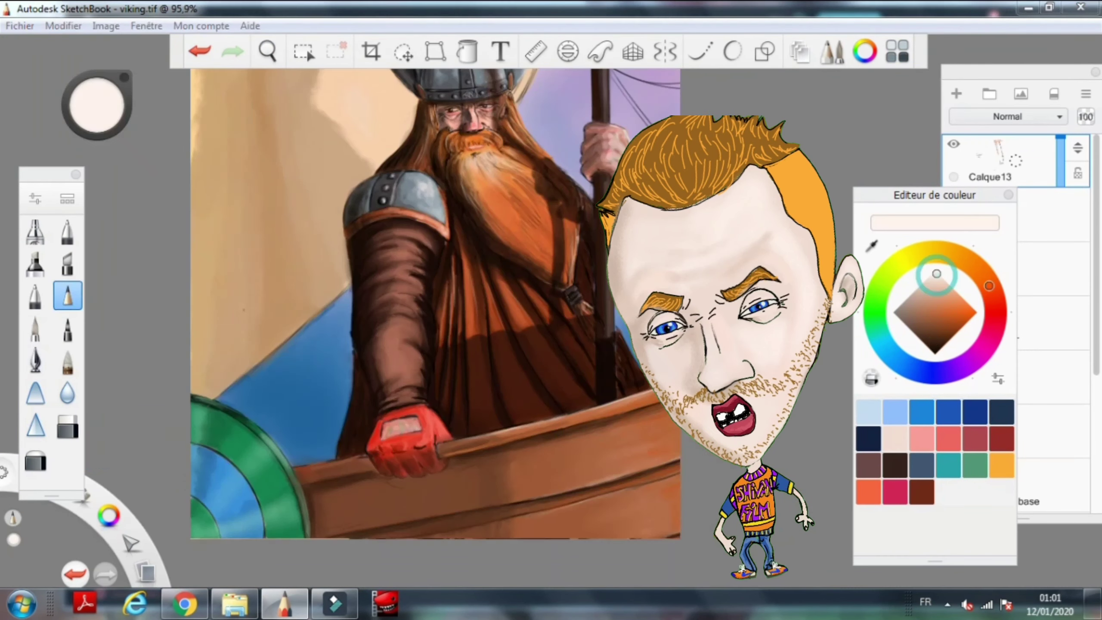
Add small off-white highlights on the nose and sample a brown from the moustache area.
scroll(455, 453, "up", 3)
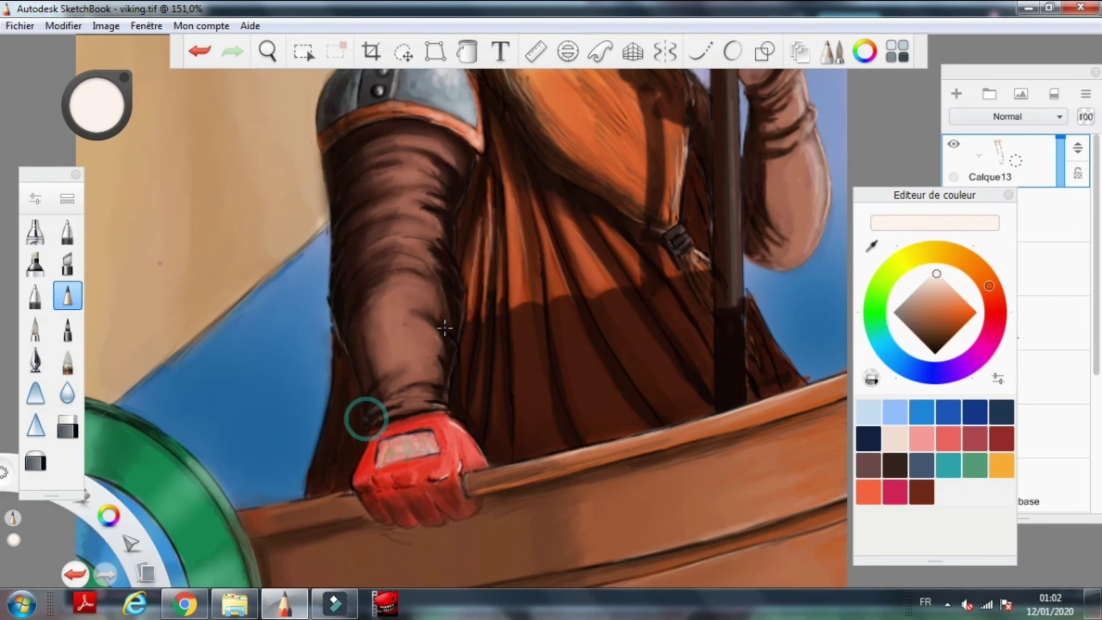
scroll(787, 252, "up", 3)
scroll(567, 275, "up", 5)
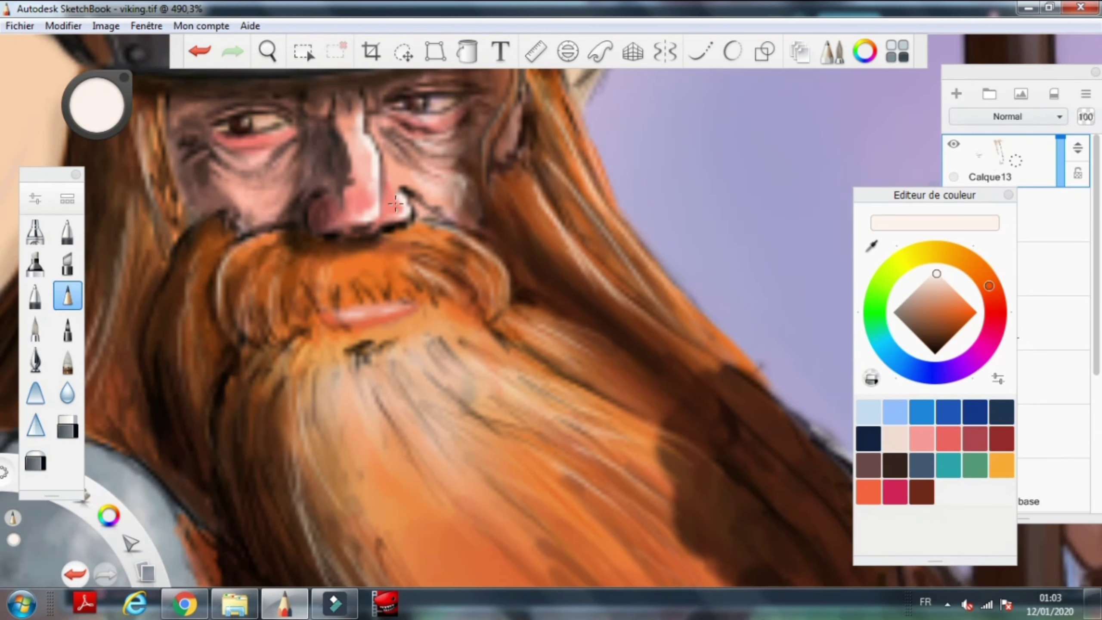
left_click(348, 319, "alt")
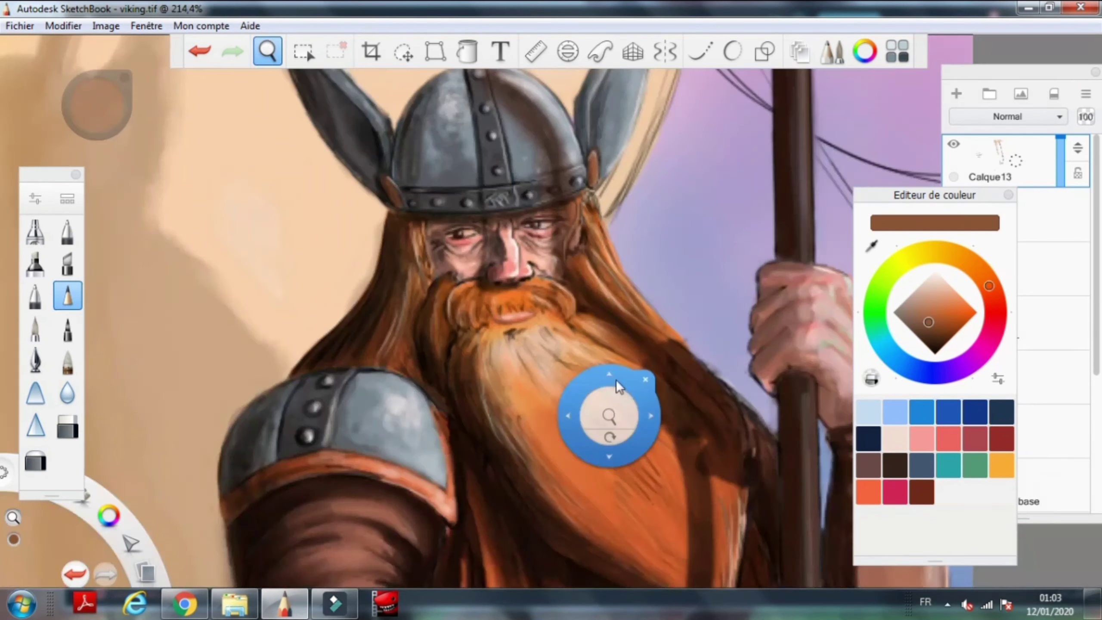
Try a small stroke at the water beside the shield and ship's rail, and undo it.
scroll(602, 418, "down", 5)
scroll(610, 492, "up", 5)
scroll(484, 321, "down", 8)
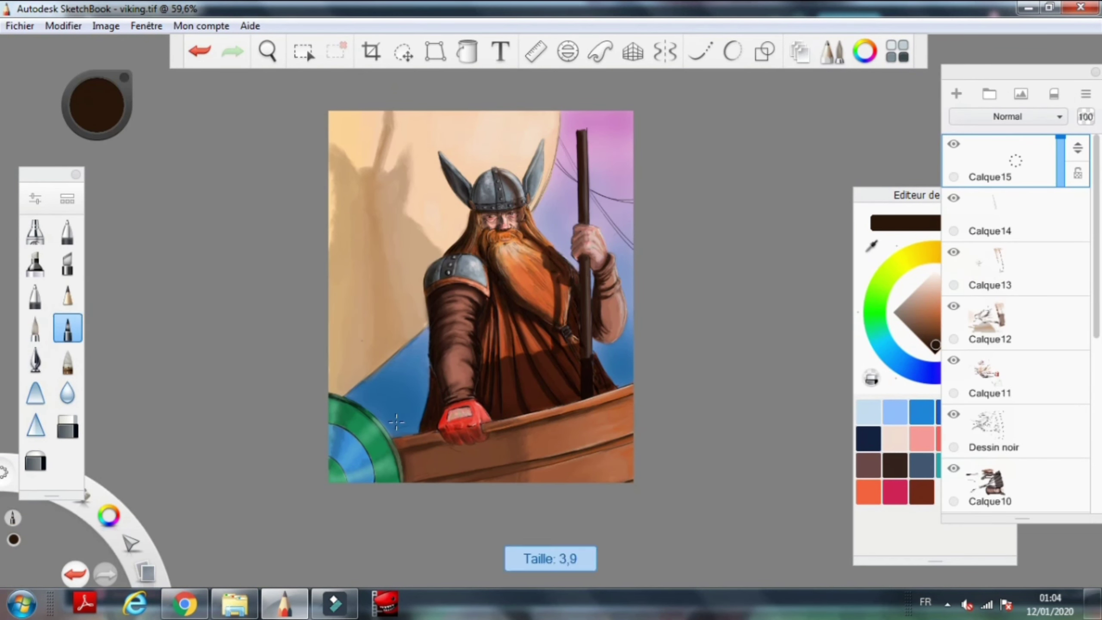
scroll(468, 402, "up", 2)
left_click_drag(459, 389, 486, 399)
key("ctrl+z")
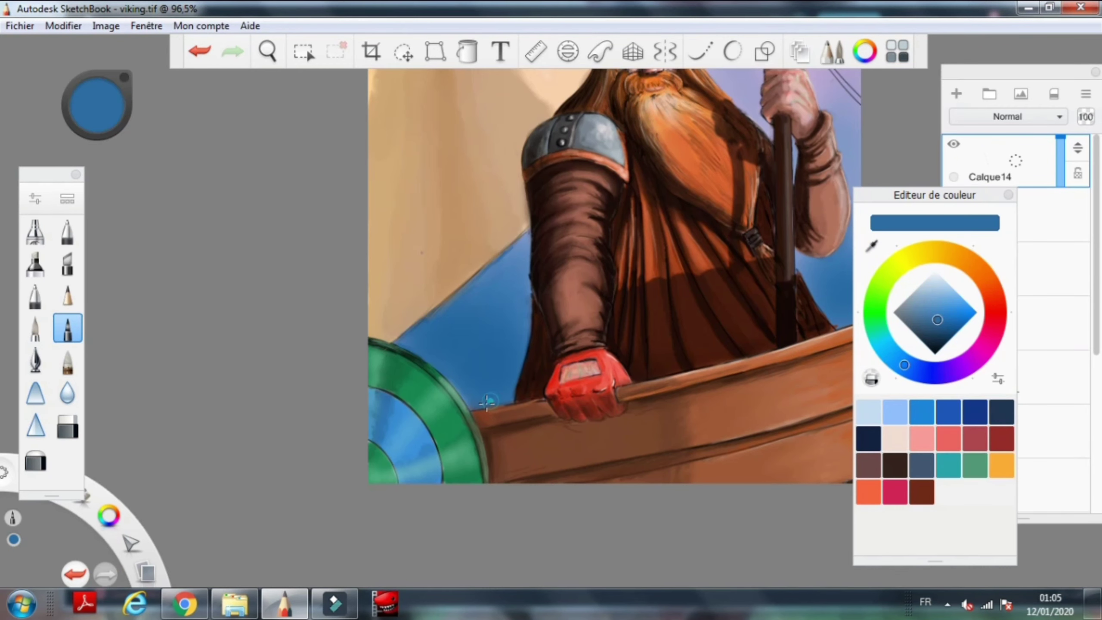
Spray soft white highlights on the tips and along the edges of both helmet horns.
scroll(533, 389, "down", 3)
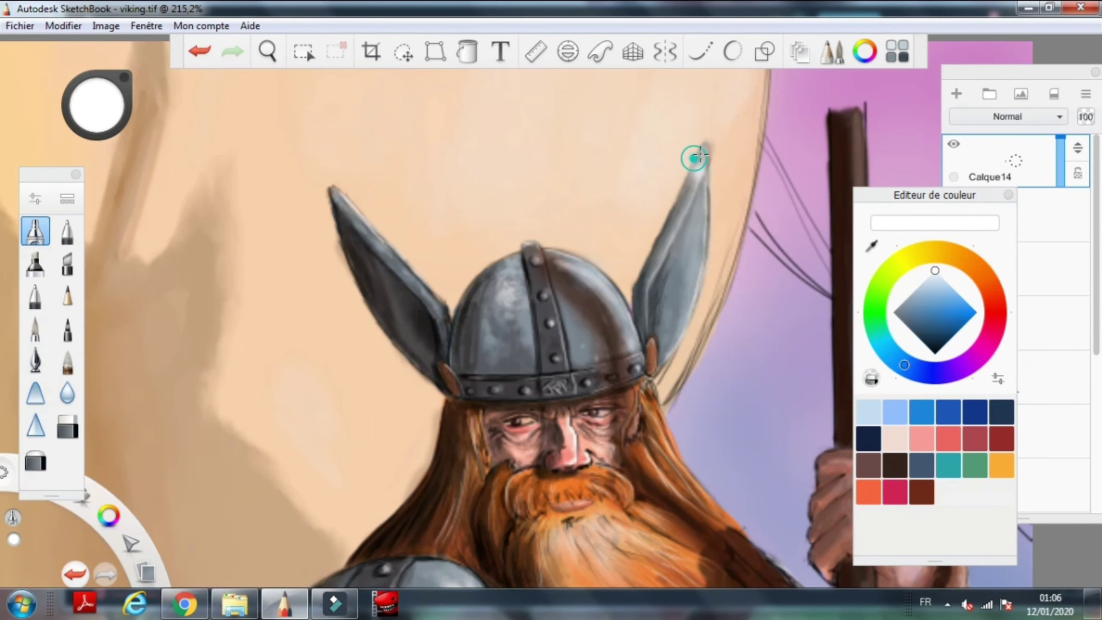
left_click_drag(695, 159, 700, 191)
left_click_drag(335, 194, 358, 232)
left_click_drag(411, 280, 445, 317)
left_click_drag(676, 296, 700, 223)
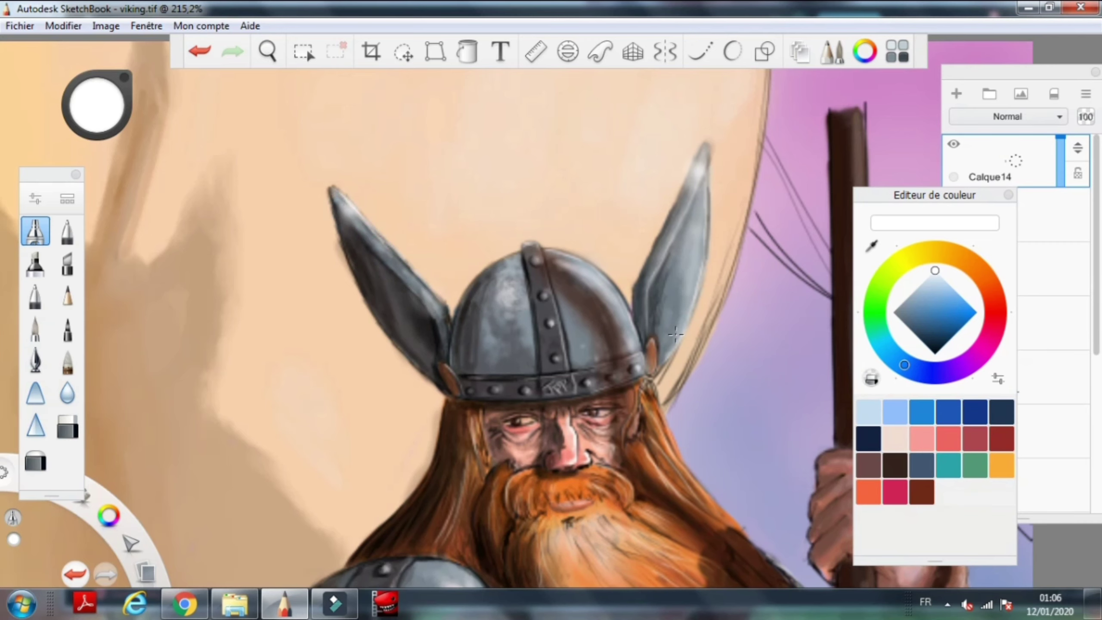
Set the brush size to 6.0 and paint a faint white streak on the sail above the helmet.
scroll(542, 258, "down", 5)
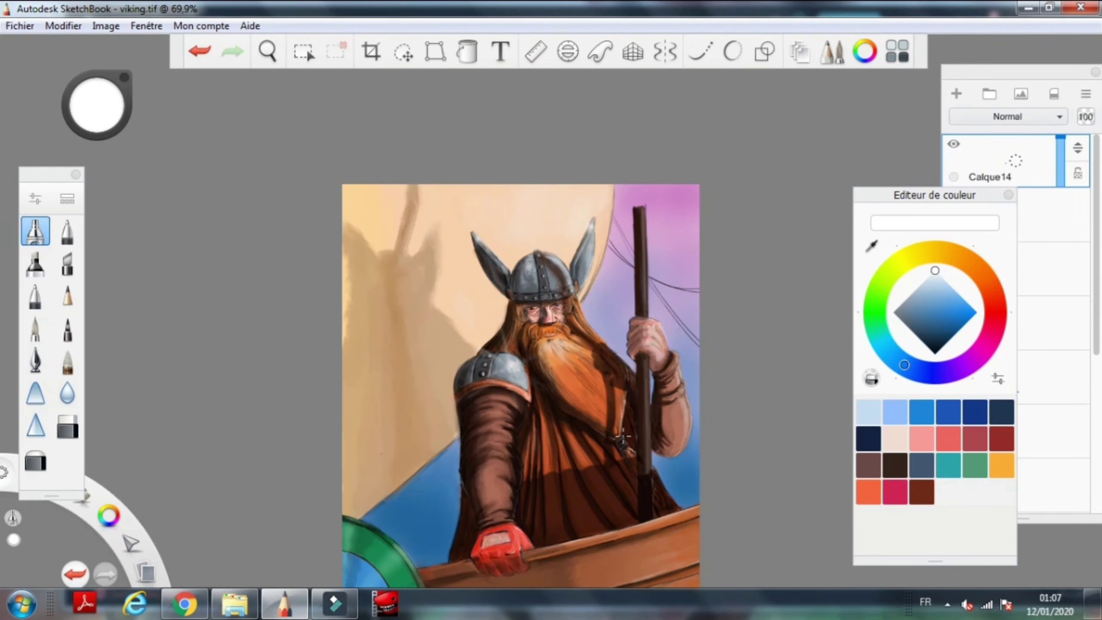
key("]")
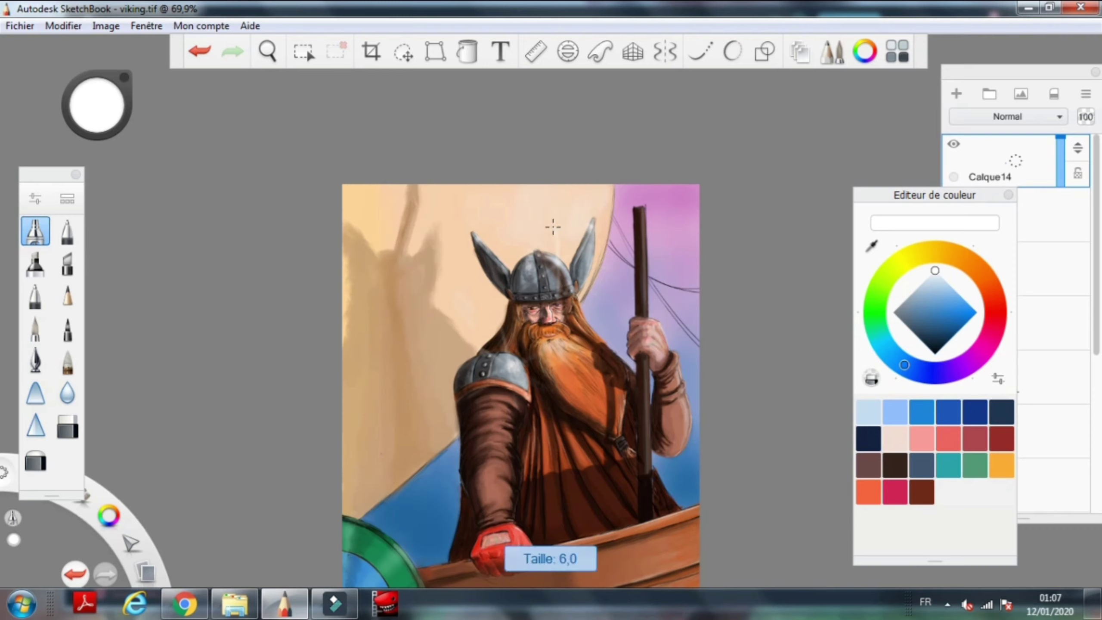
key("b")
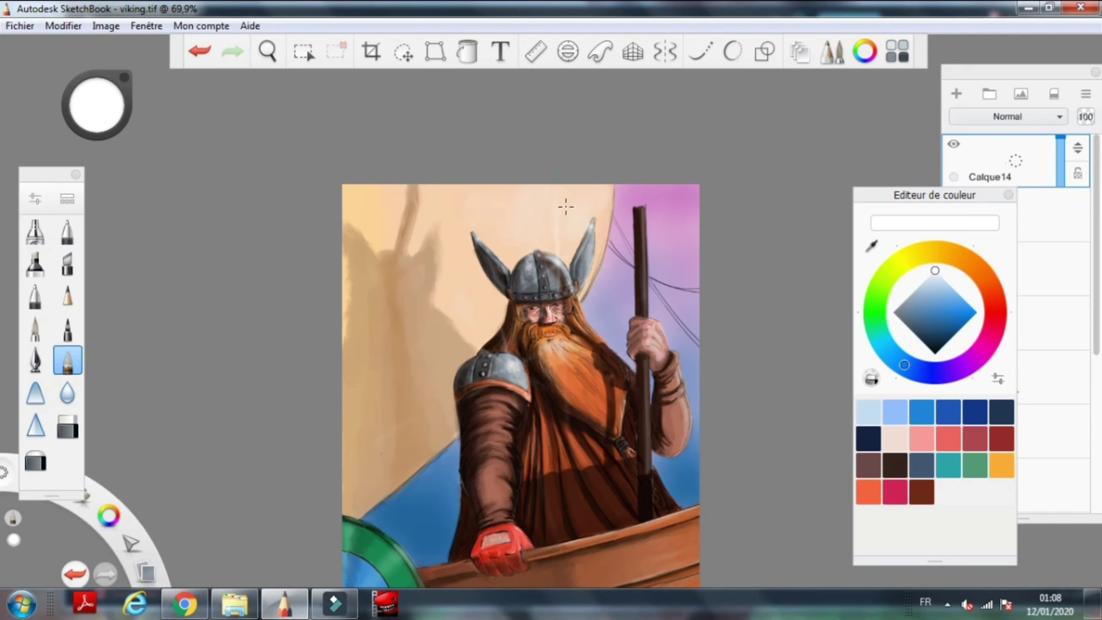
scroll(567, 223, "down", 3)
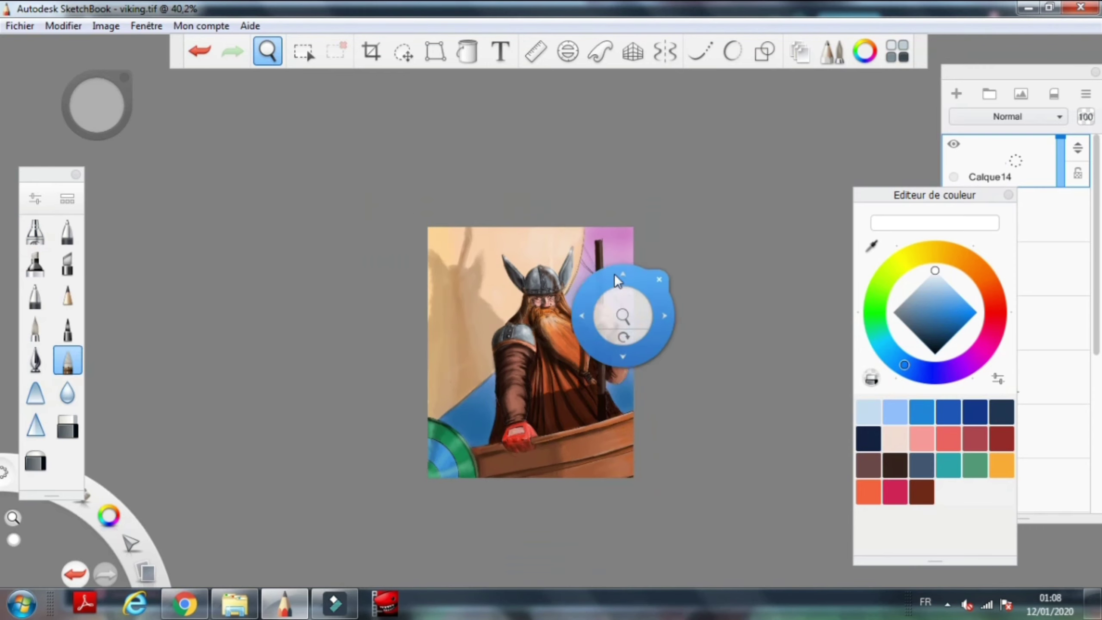
Fill the ellipse outlined at the top of the staff with a pink matching the sky.
scroll(624, 278, "up", 10)
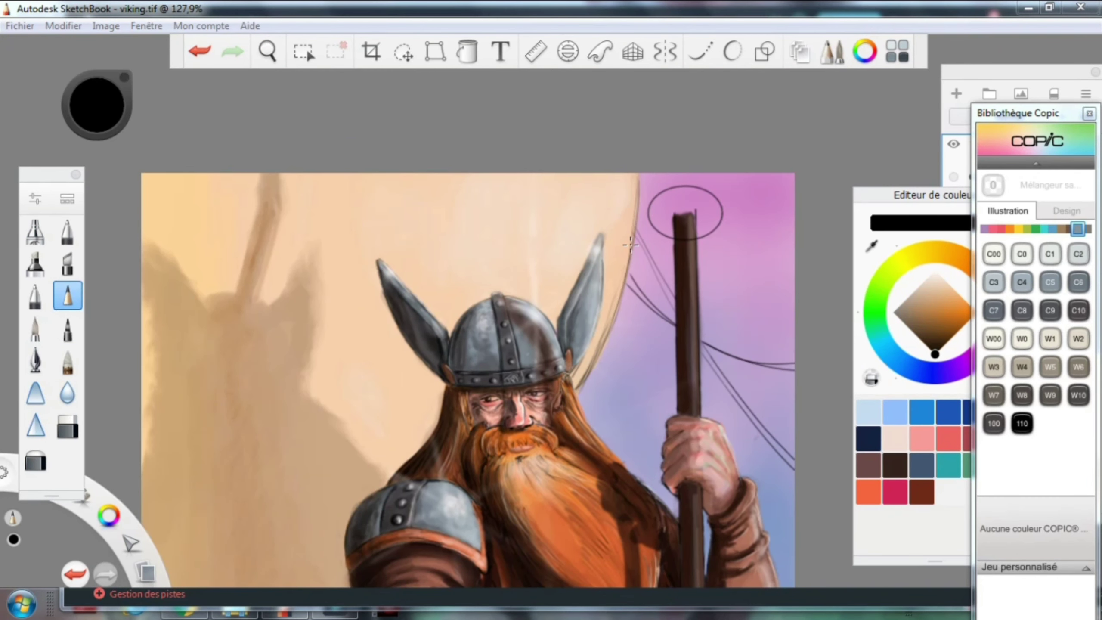
left_click(638, 243, "alt")
left_click(467, 51)
left_click(686, 212)
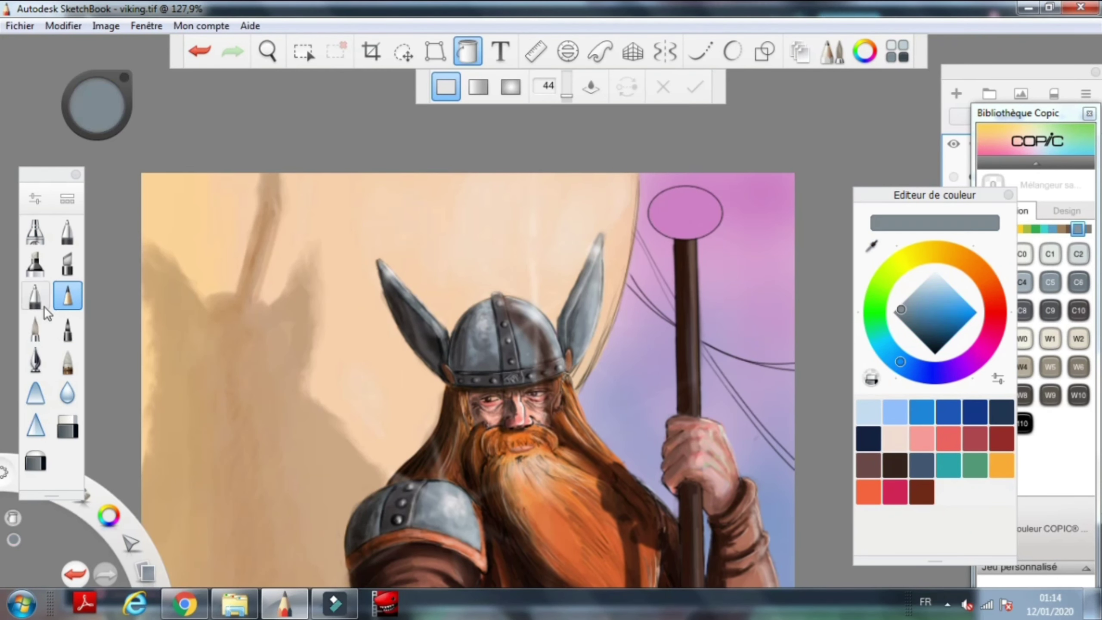
Paint grey, orange and curved dark brown reflections inside the staff's orb, sampling colours from the picture and undoing a stray stroke.
left_click(35, 299)
left_click(67, 328)
left_click(868, 492)
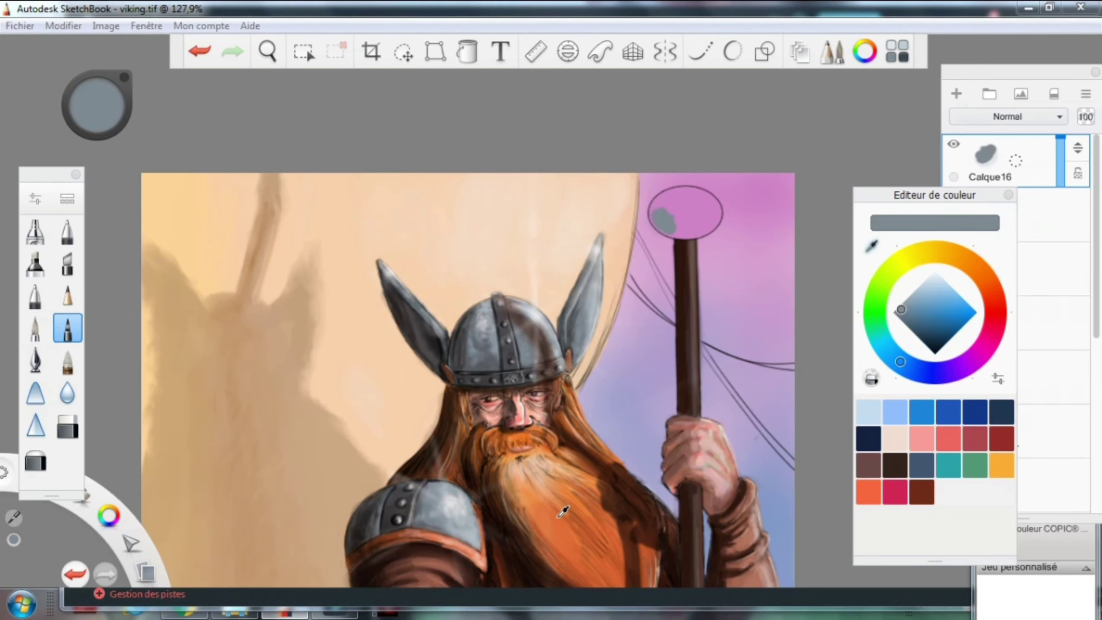
mouse_move(681, 234)
left_mouse_down()
mouse_move(662, 226)
mouse_move(694, 192)
left_mouse_up()
key("ctrl+z")
left_click(688, 288, "alt")
left_click(697, 187, "alt")
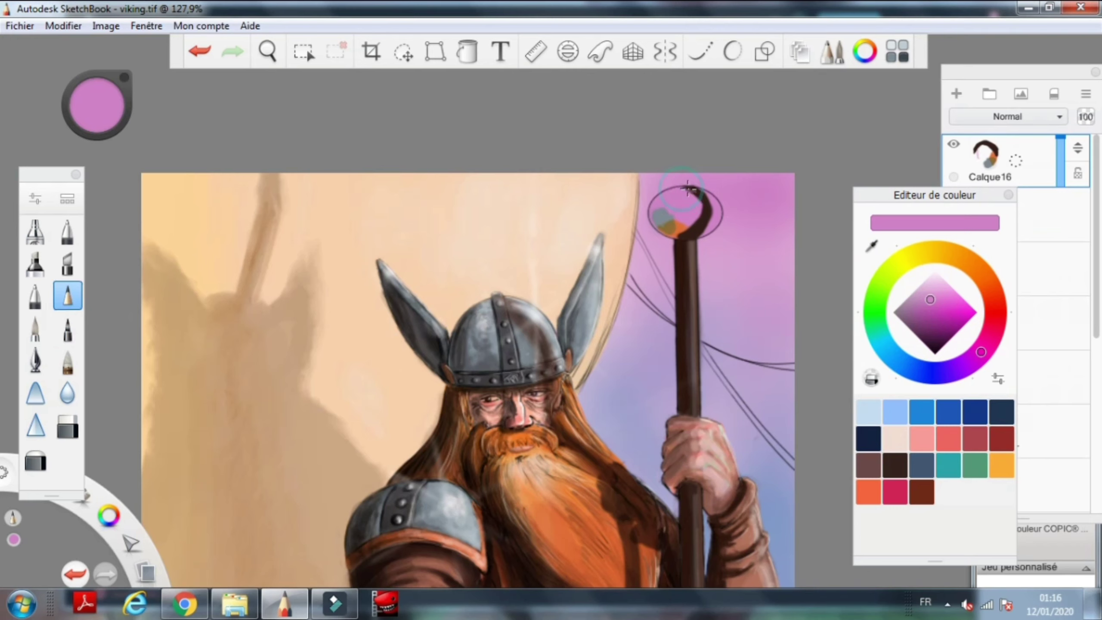
Refine the orb's curved staff reflection and small figure reflection with sampled pink, orange and dark brown tones.
left_click(703, 212, "alt")
left_click(672, 226, "alt")
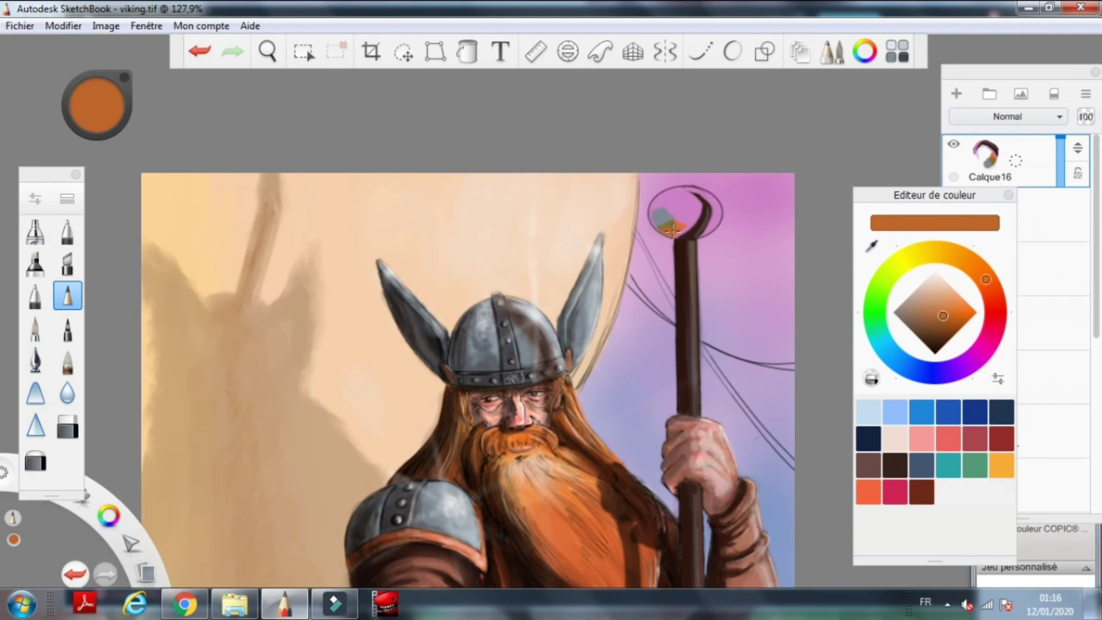
left_click(640, 234, "alt")
left_click(663, 226, "alt")
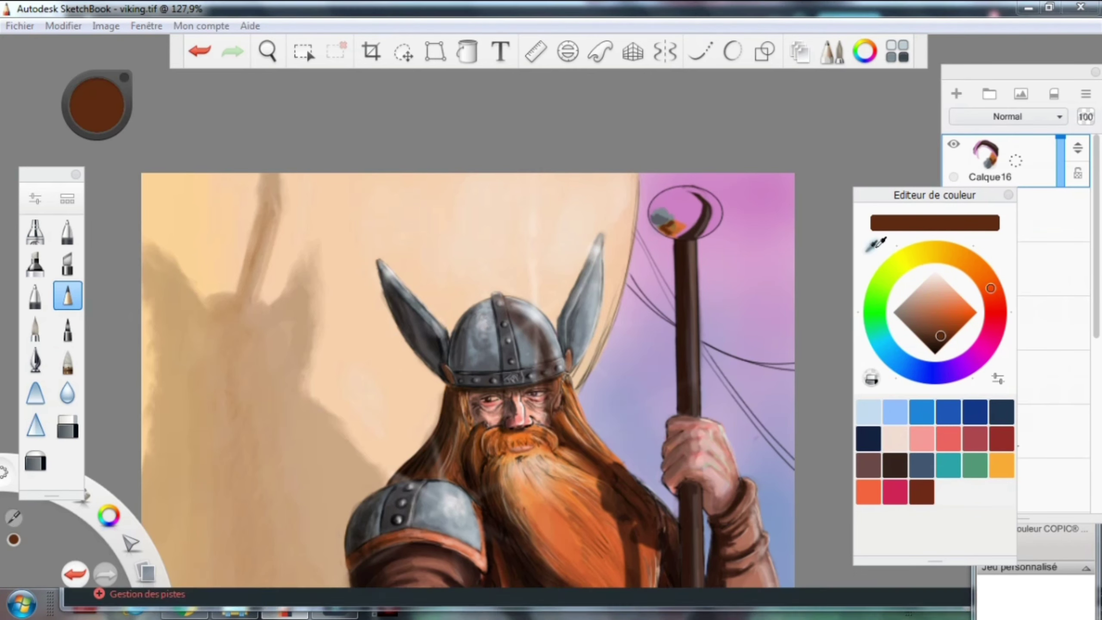
left_click(693, 222, "alt")
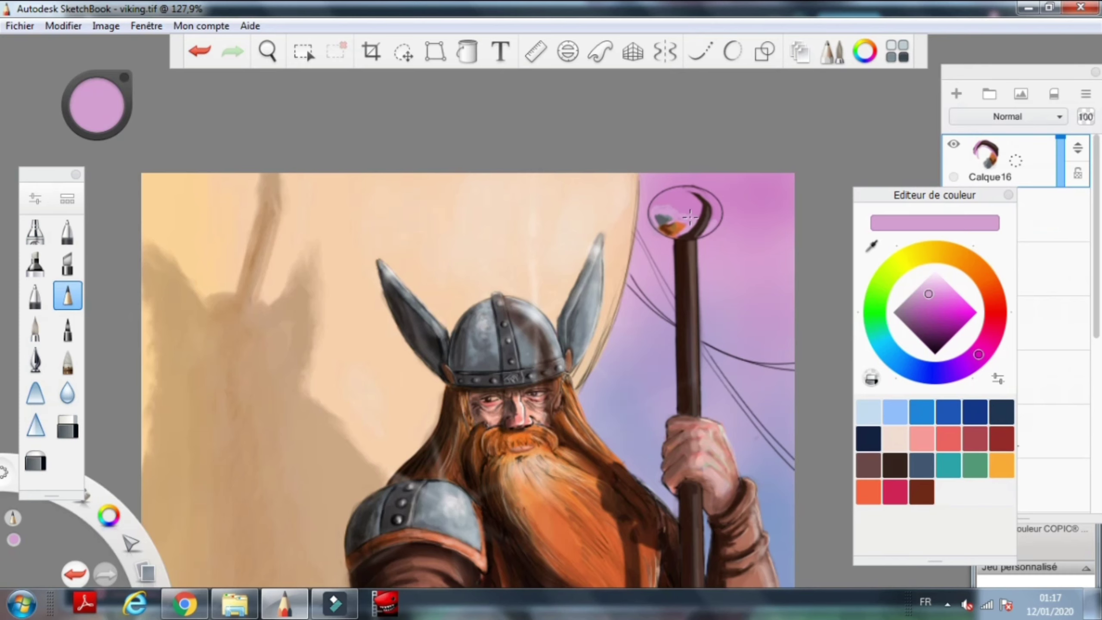
Sample the blue of the water and paint blue reflections in the orb's lower left.
scroll(832, 250, "down", 5)
left_click(434, 499, "alt")
scroll(644, 294, "up", 4)
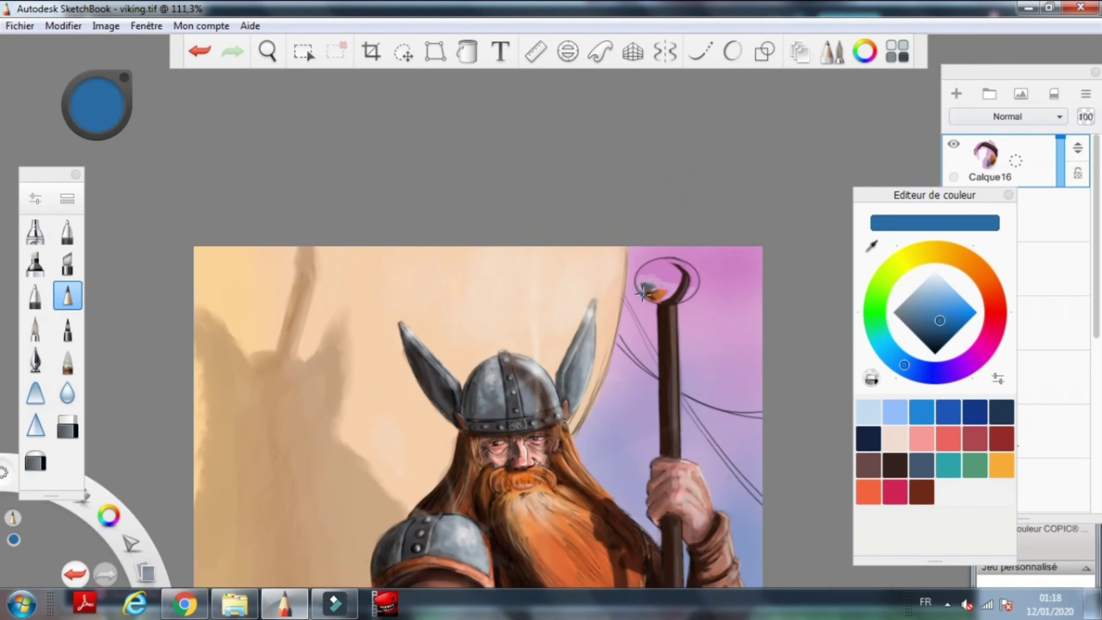
left_click(639, 288, "alt")
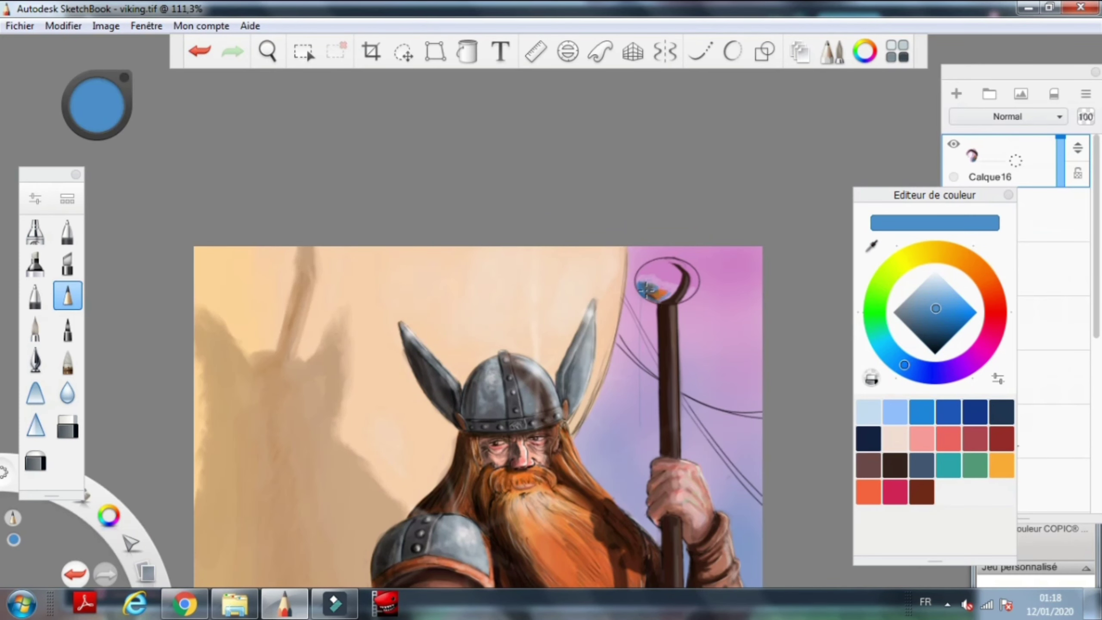
Paint brown hand reflections at the base of the orb's dark curve and sample a lilac-blue from the sky.
left_click(677, 294, "alt")
left_click(675, 295, "alt")
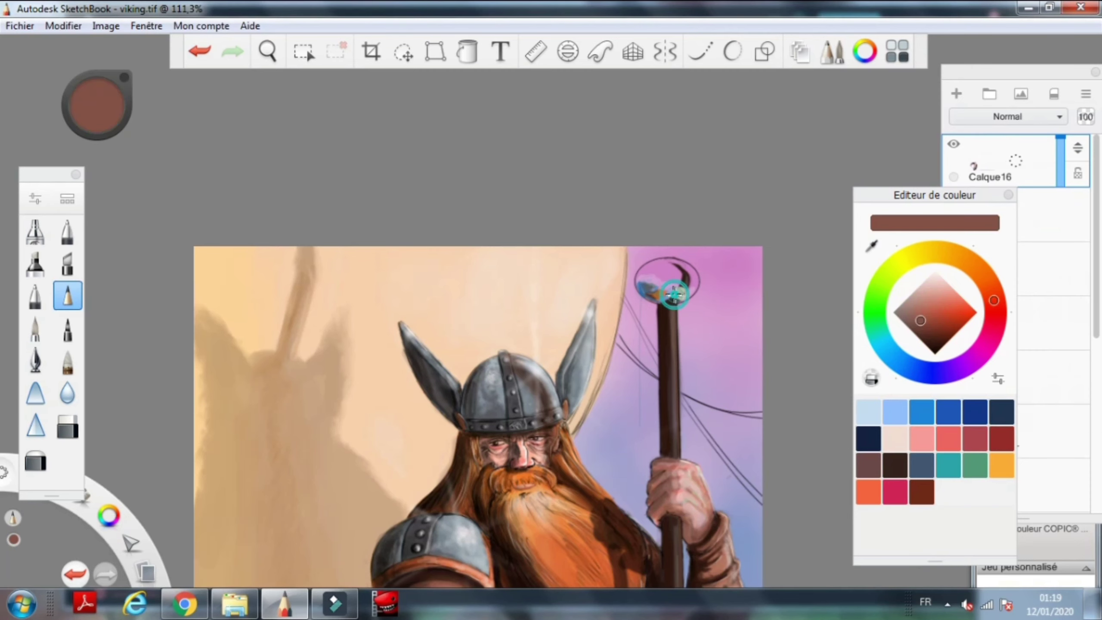
scroll(694, 348, "down", 1)
left_click(614, 418, "alt")
scroll(564, 377, "up", 5)
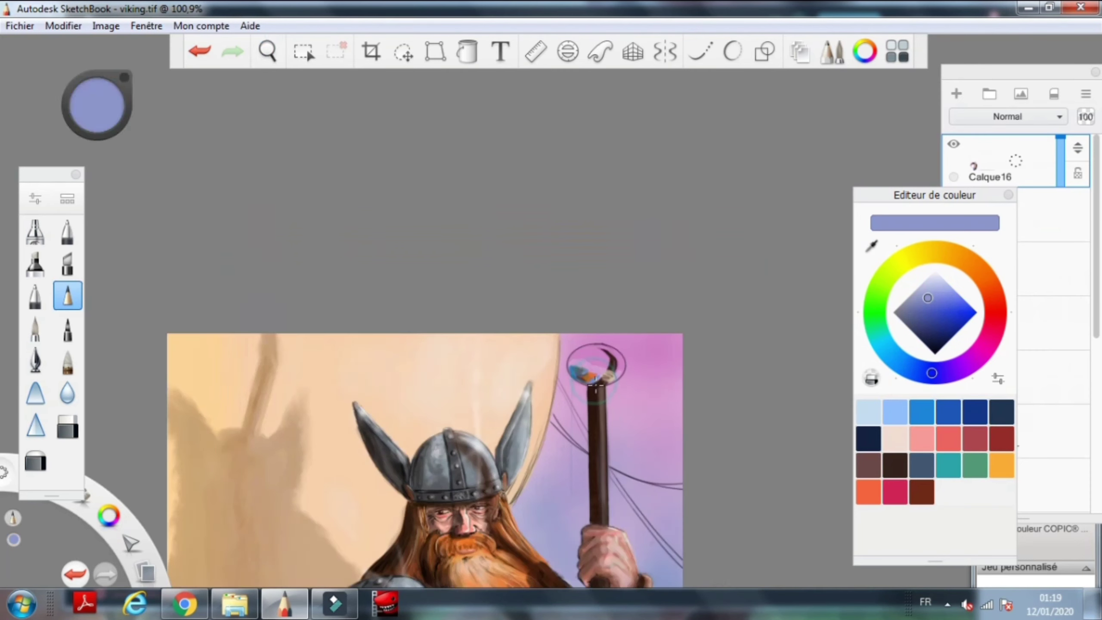
Paint light pink and sail-coloured peach reflections around the inside rim of the orb.
left_click(537, 360, "alt")
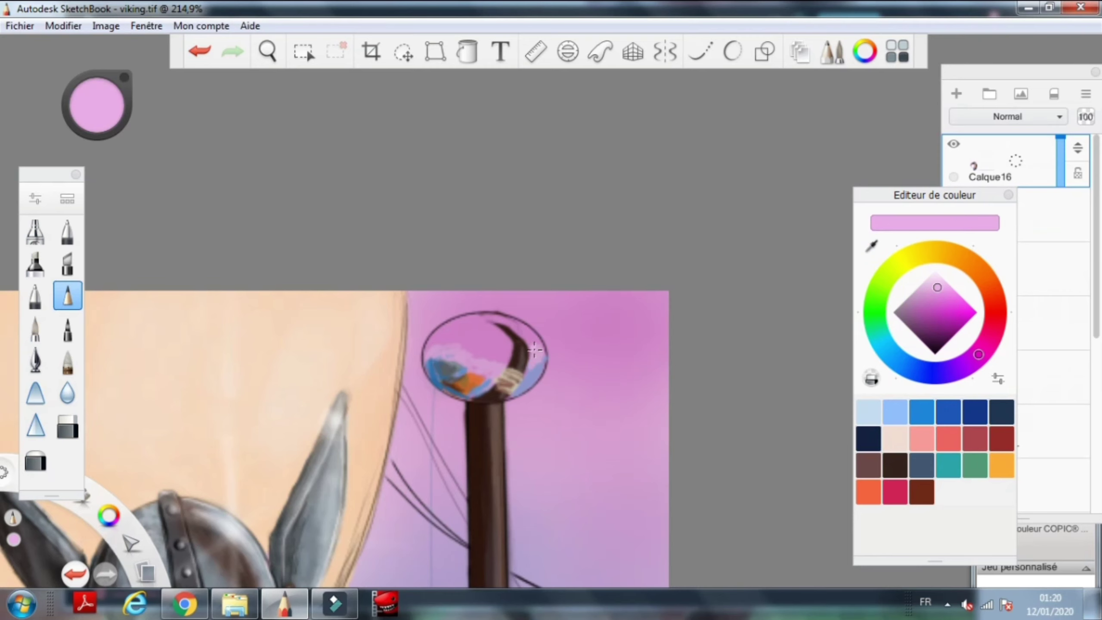
left_click(431, 339, "alt")
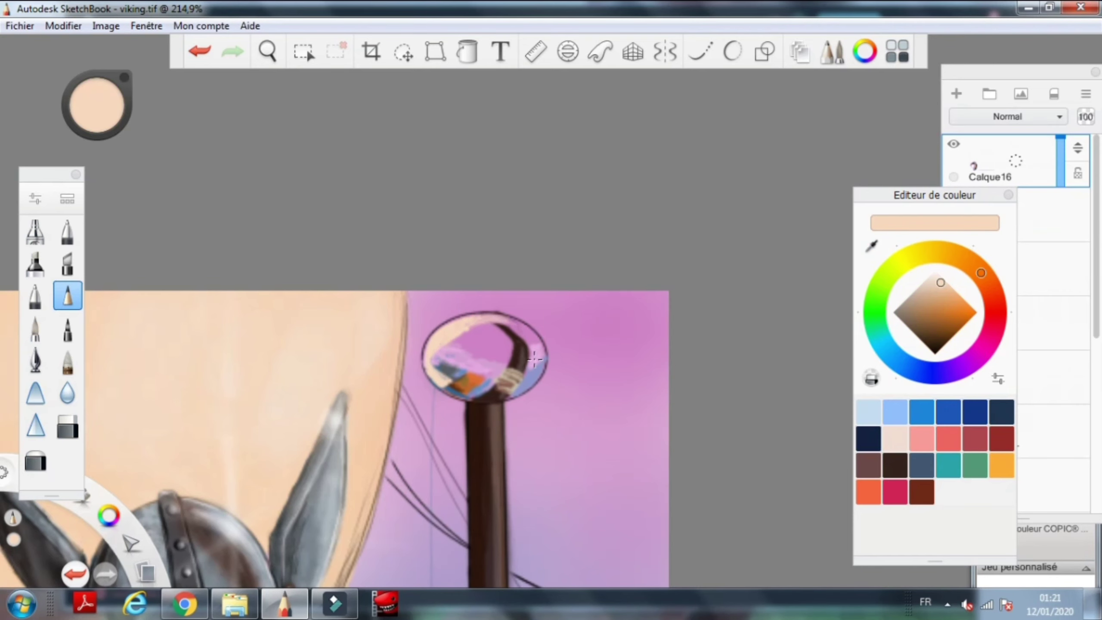
scroll(533, 358, "down", 2)
left_click(504, 329, "alt")
Add a new layer, return to the orb's layer and rework its reflections with sampled brown, pink and peach tones.
key("ctrl+shift+n")
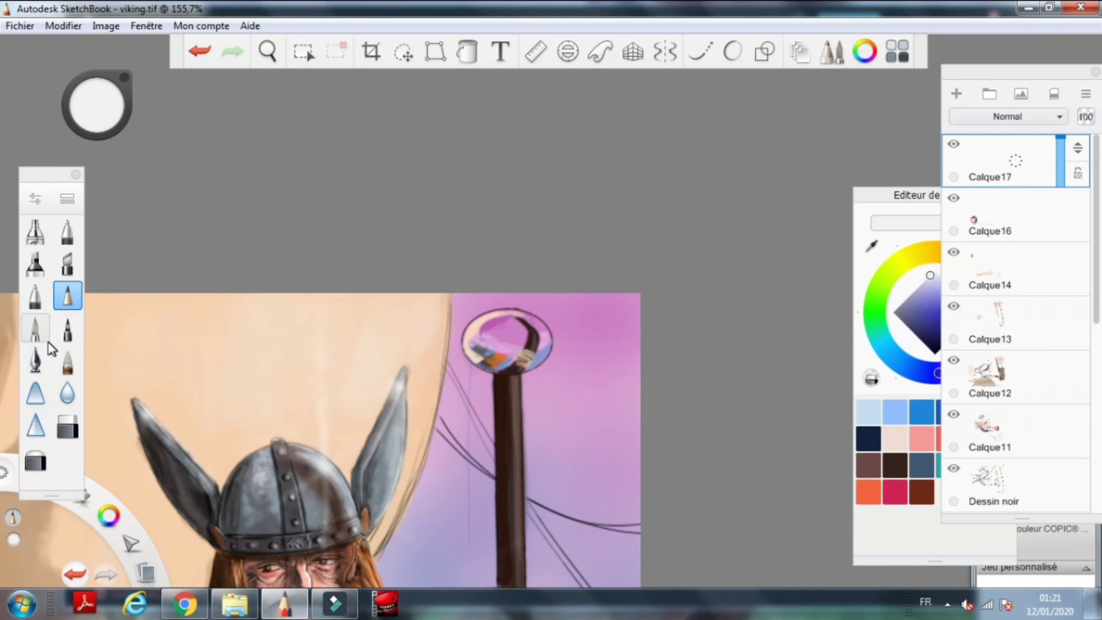
scroll(483, 363, "down", 2)
left_click(405, 528, "alt")
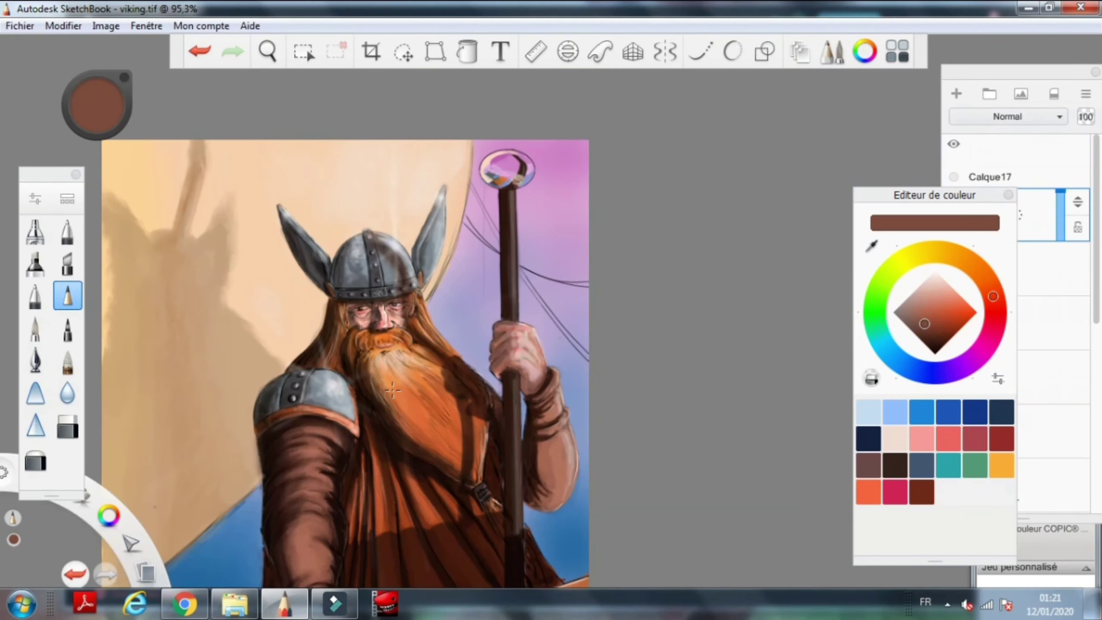
scroll(477, 298, "up", 2)
left_click(477, 265, "alt")
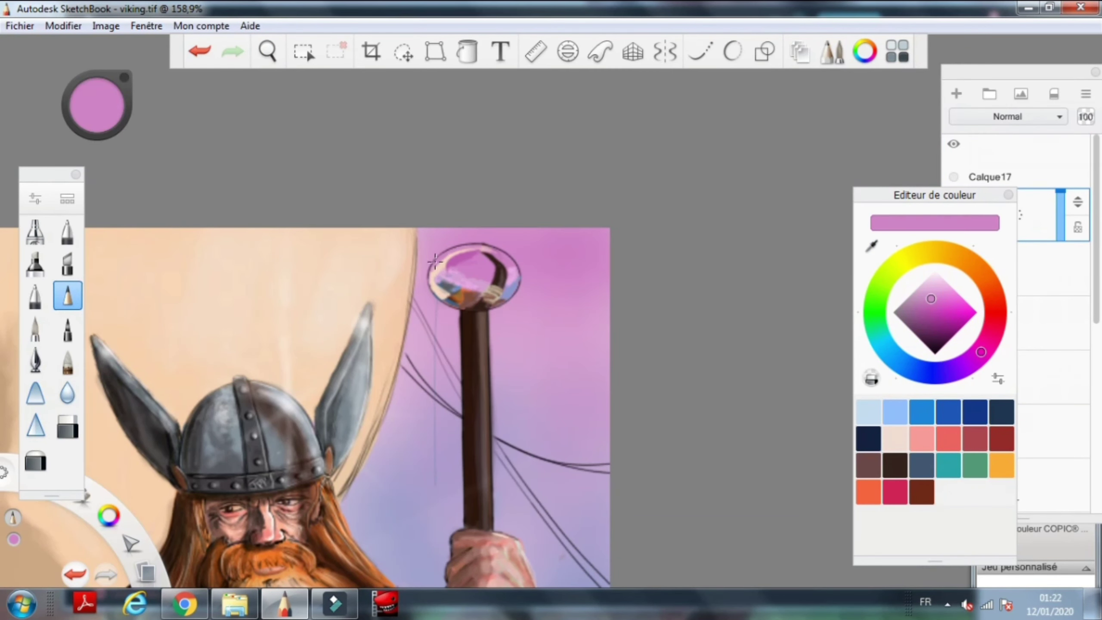
left_click(430, 271, "alt")
Spray a soft off-white highlight on the upper part of the orb on the new top layer.
key("space")
scroll(599, 321, "down", 2)
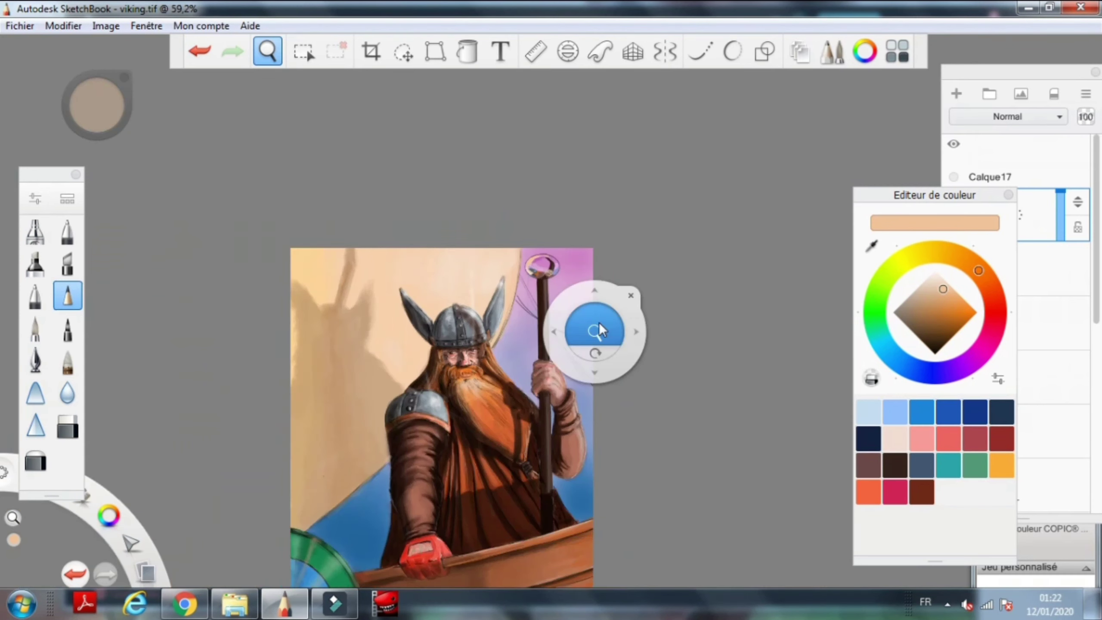
scroll(681, 303, "up", 4)
scroll(474, 194, "down", 3)
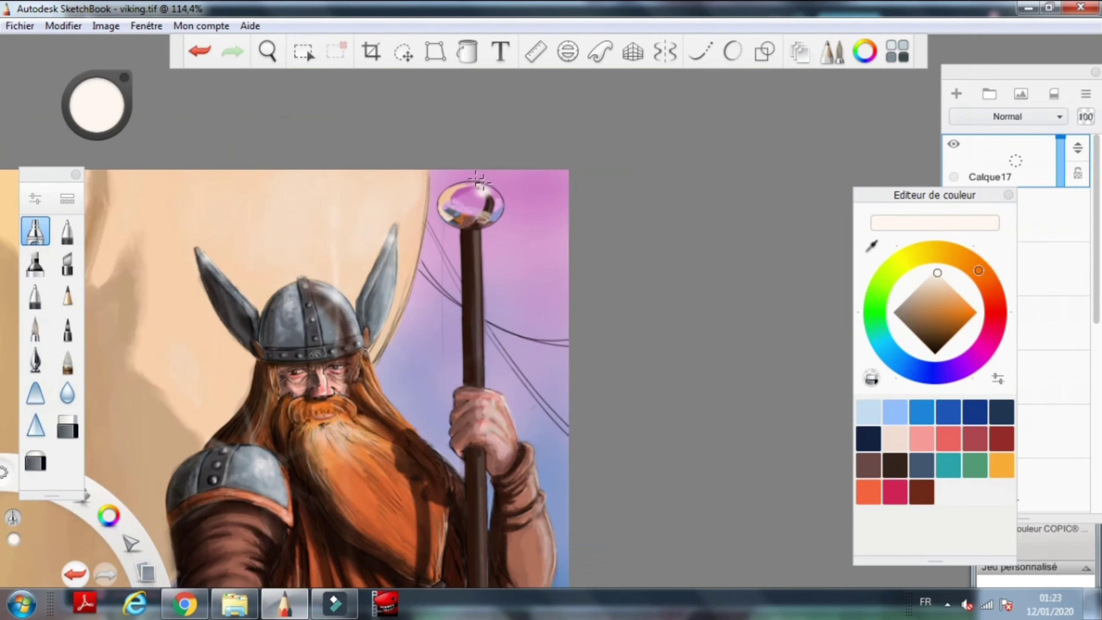
Undo the last highlight and try straight off-white light rays across the orb with the Line shape tool.
left_click(199, 51)
left_click(764, 51)
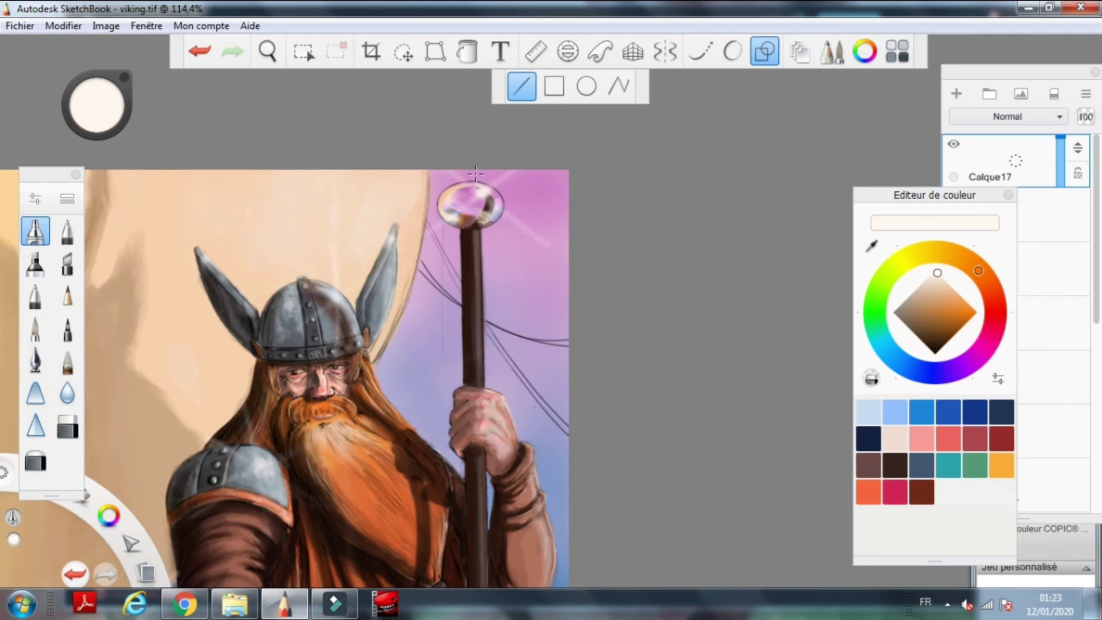
Paint sampled dark brown, lilac and pink reflections inside the orb, airbrushing first and refining with the pencil.
left_click(475, 230, "alt")
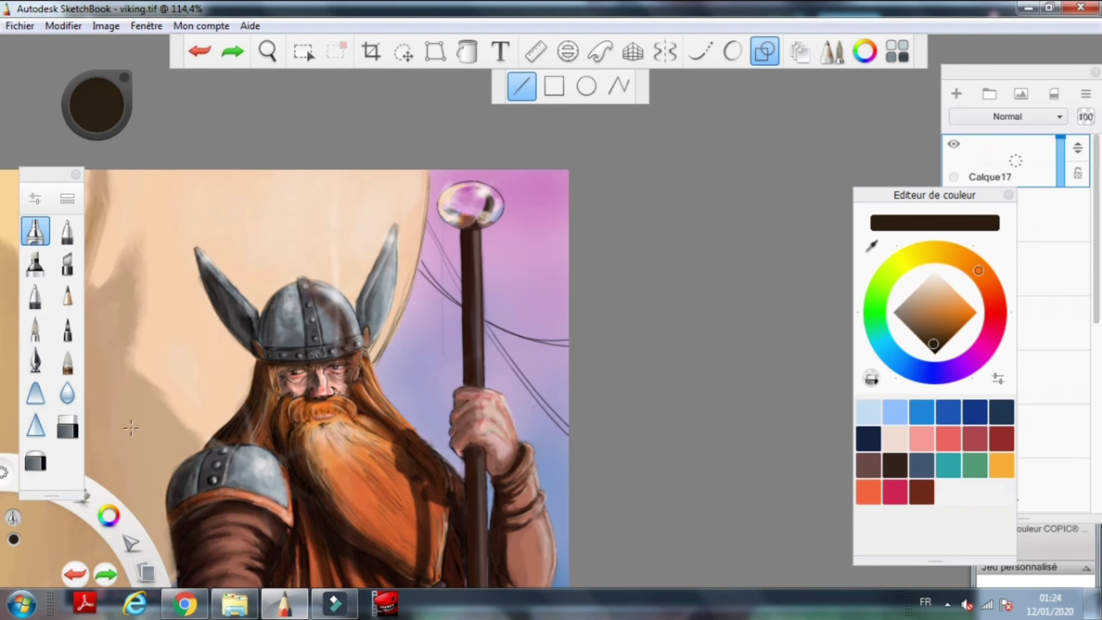
left_click(457, 221, "alt")
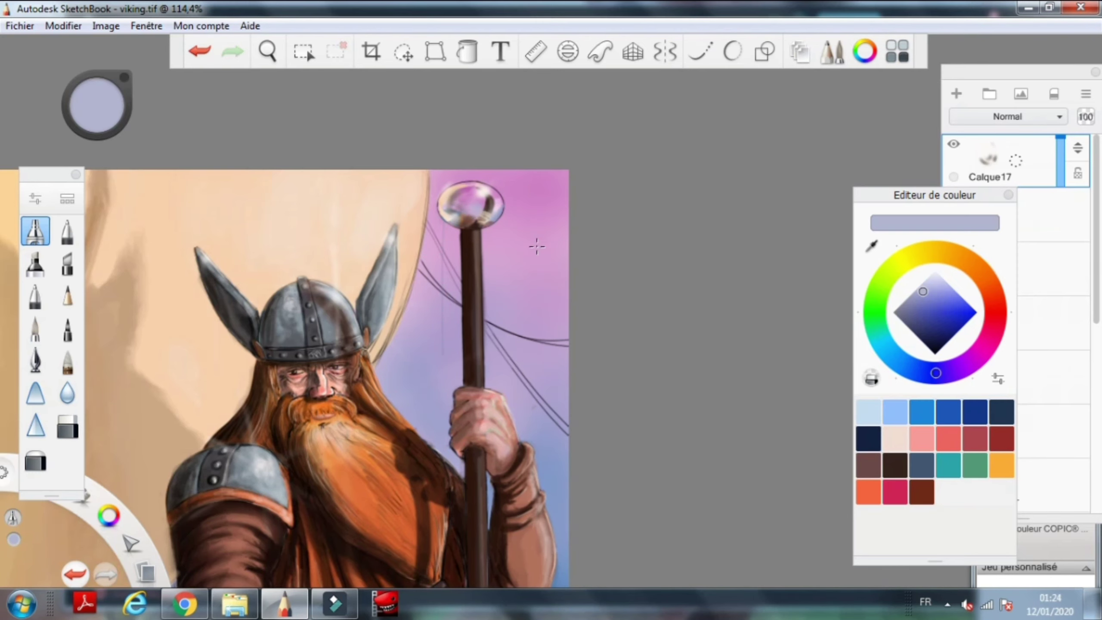
key("space")
left_click_drag(516, 356, 732, 290)
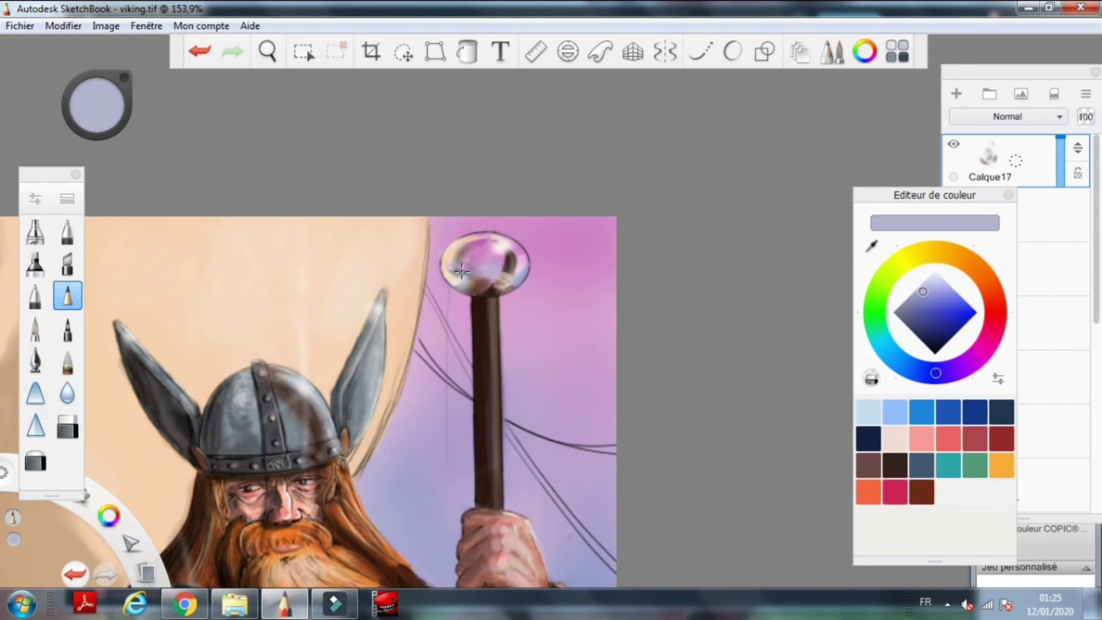
left_click(472, 251, "alt")
left_click(470, 269, "alt")
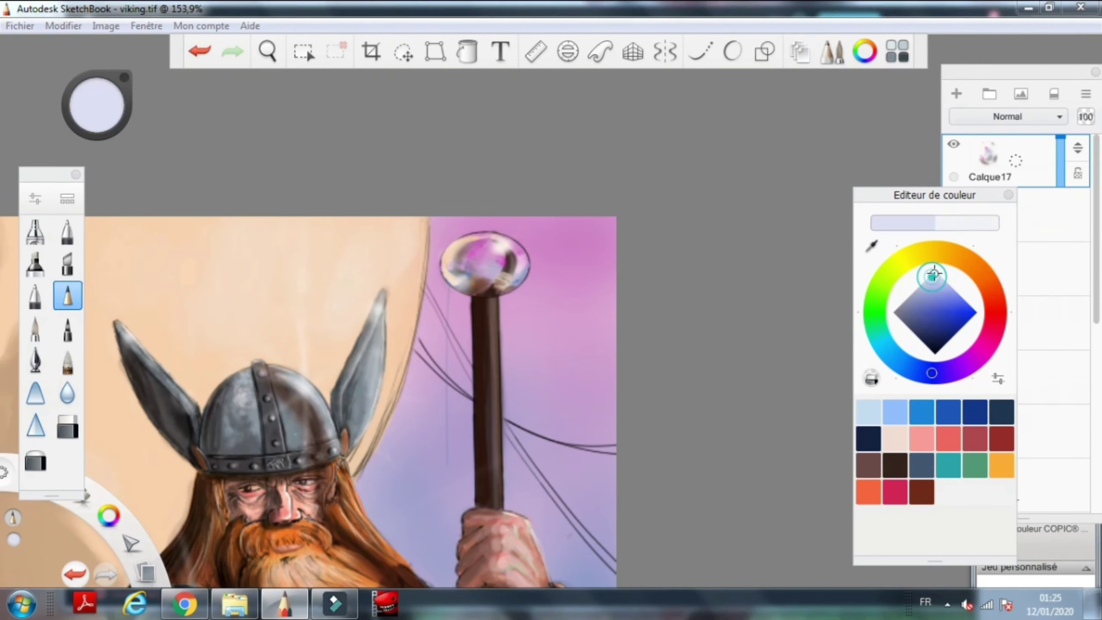
Draw white and pale pink highlights along the orb's rim and inner reflections with the pencil.
key("space")
left_click_drag(470, 269, 538, 325)
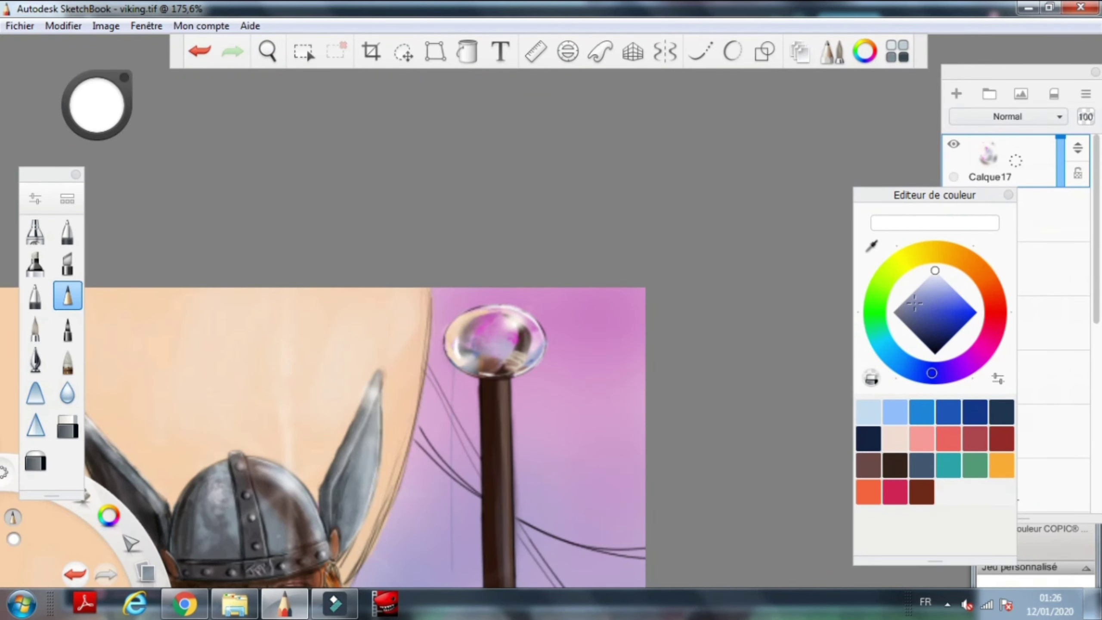
left_click(482, 329, "alt")
left_click(477, 309, "alt")
left_click(499, 341, "alt")
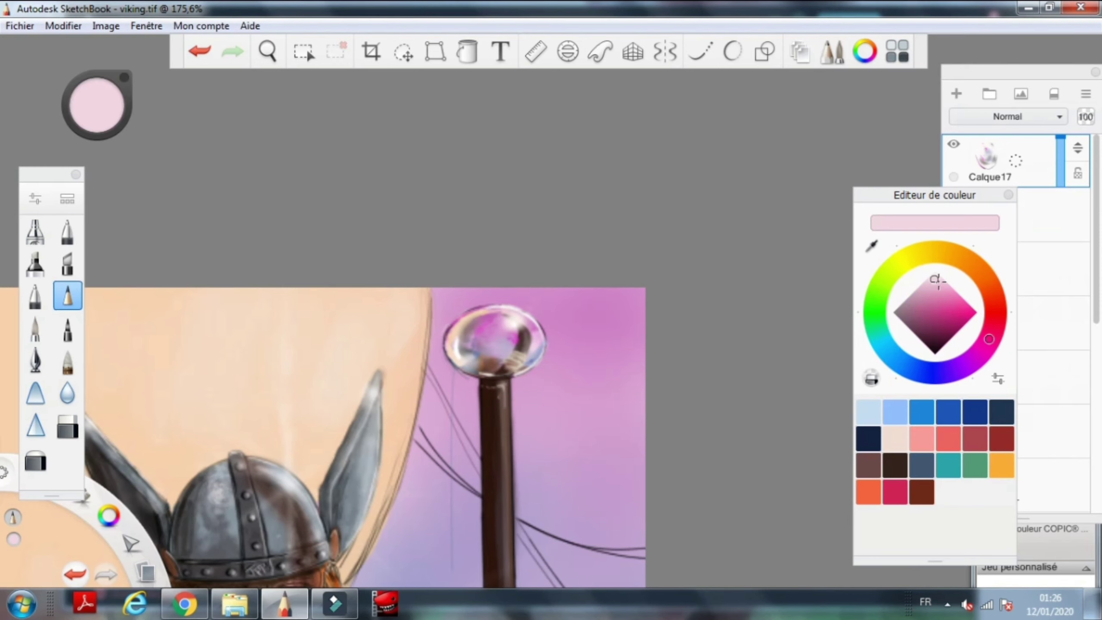
Deepen the join between the orb and the staff with dark tones sampled from both.
left_click(497, 404, "alt")
left_click(496, 367, "alt")
key("space")
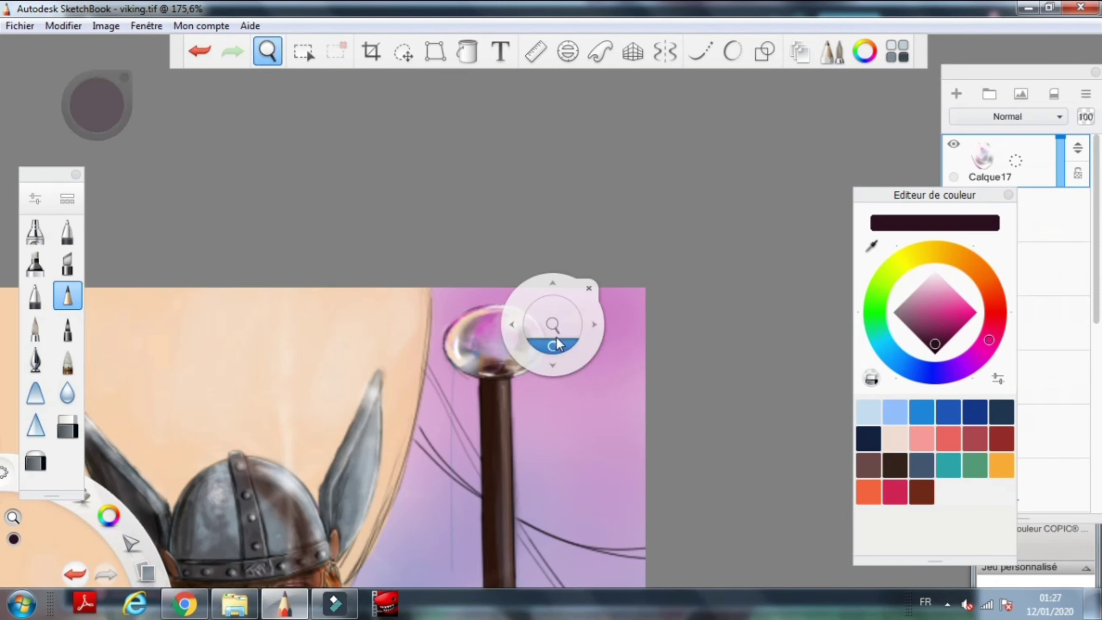
mouse_move(555, 320)
left_mouse_down()
mouse_move(500, 341)
mouse_move(496, 354)
left_mouse_up()
Sample orange from the beard and airbrush an orange reflection onto the lower part of the orb.
left_click(424, 521, "alt")
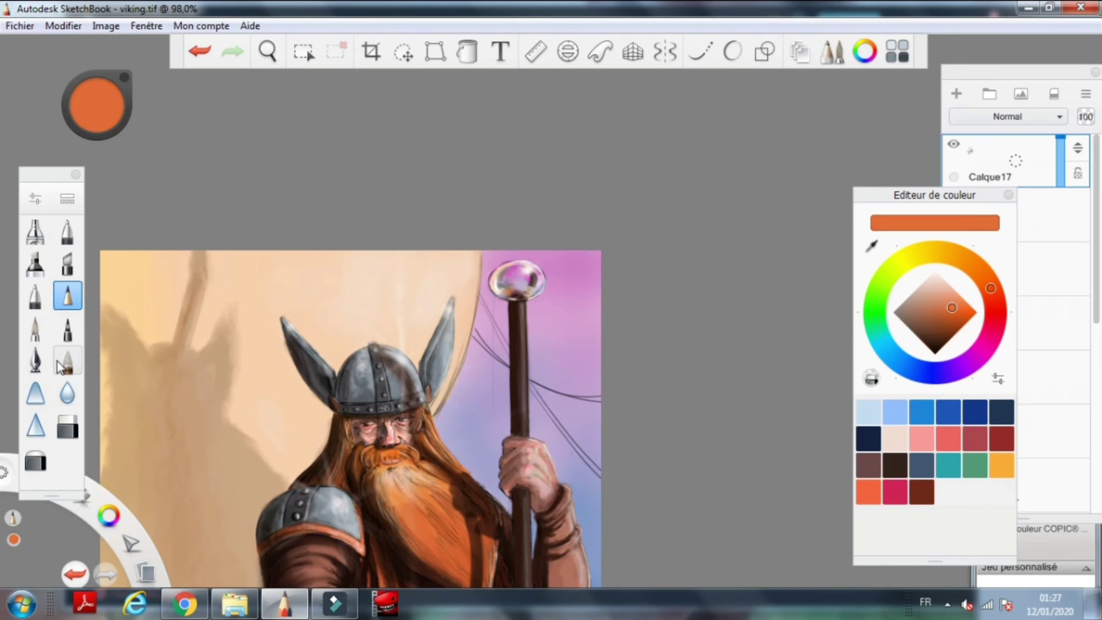
left_click(36, 230)
key("space")
mouse_move(536, 413)
left_mouse_down()
mouse_move(537, 434)
mouse_move(560, 348)
left_mouse_up()
Outline the orb in black, touch up its rim with pale pink and sample the staff's dark brown.
left_click(410, 257, "alt")
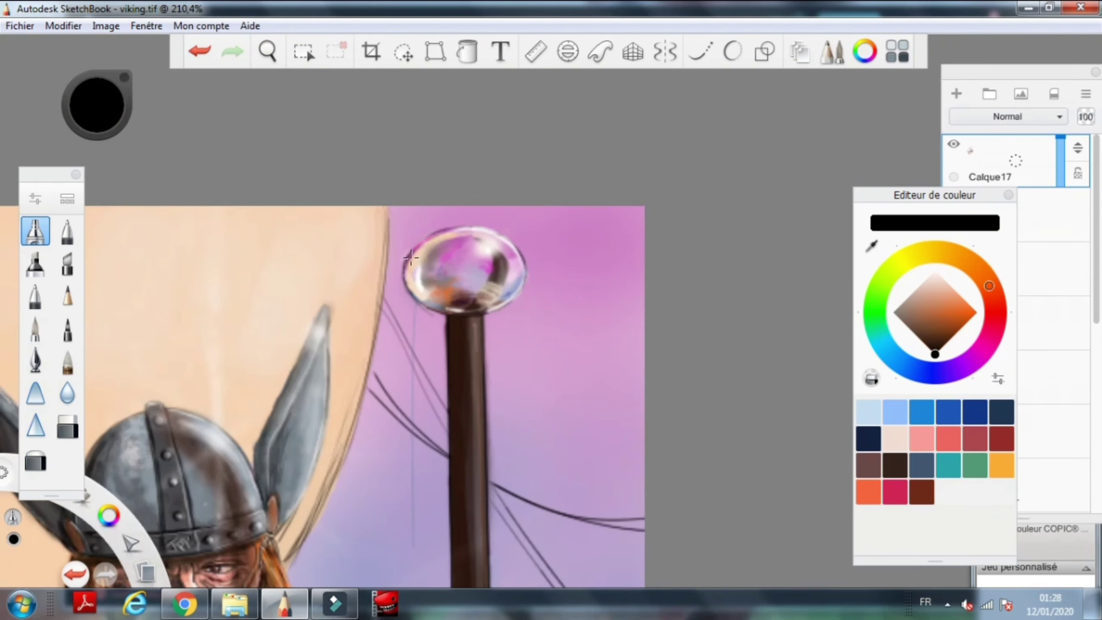
key("b")
left_click(475, 332, "alt")
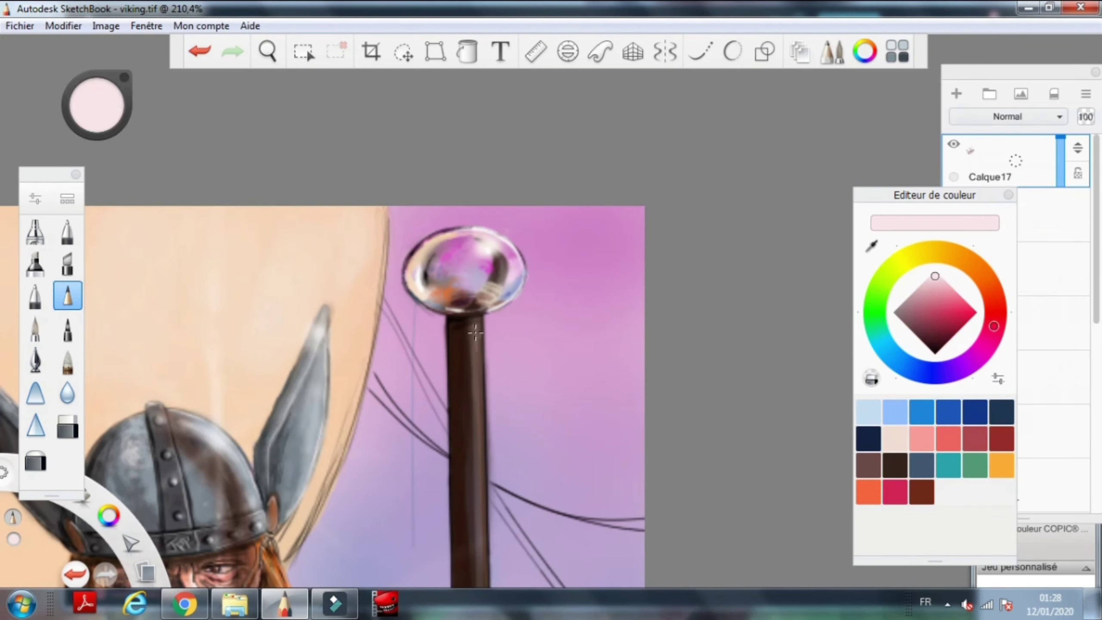
left_click(473, 334, "alt")
key("space")
mouse_move(537, 434)
left_mouse_down()
mouse_move(522, 343)
mouse_move(496, 280)
left_mouse_up()
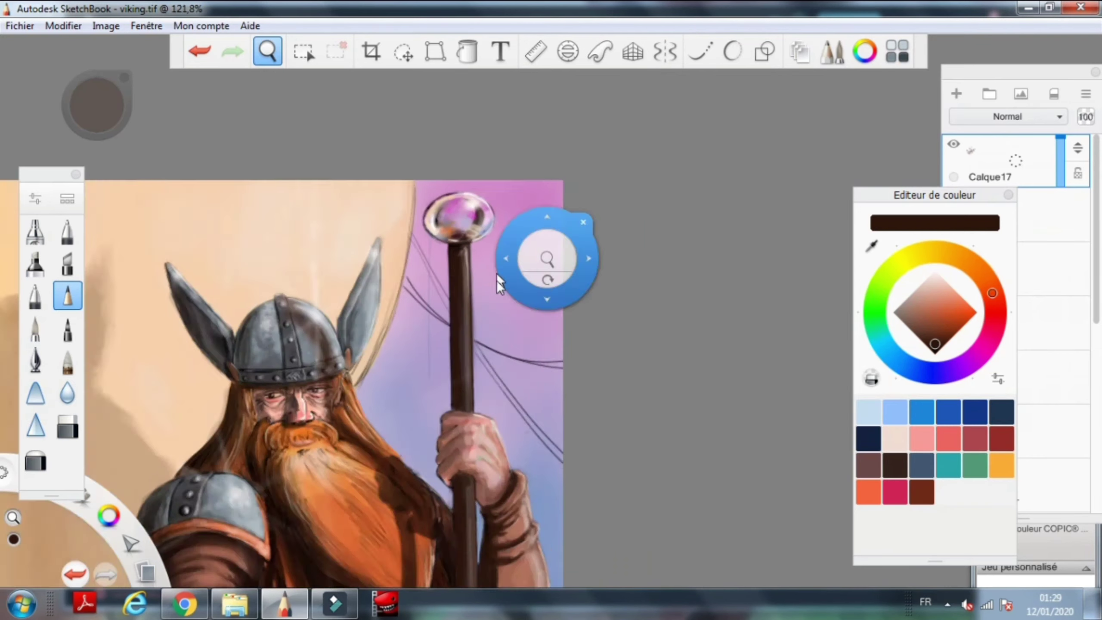
Strengthen the orb's black outline and rework the brown reflections at its base.
scroll(601, 310, "up", 3)
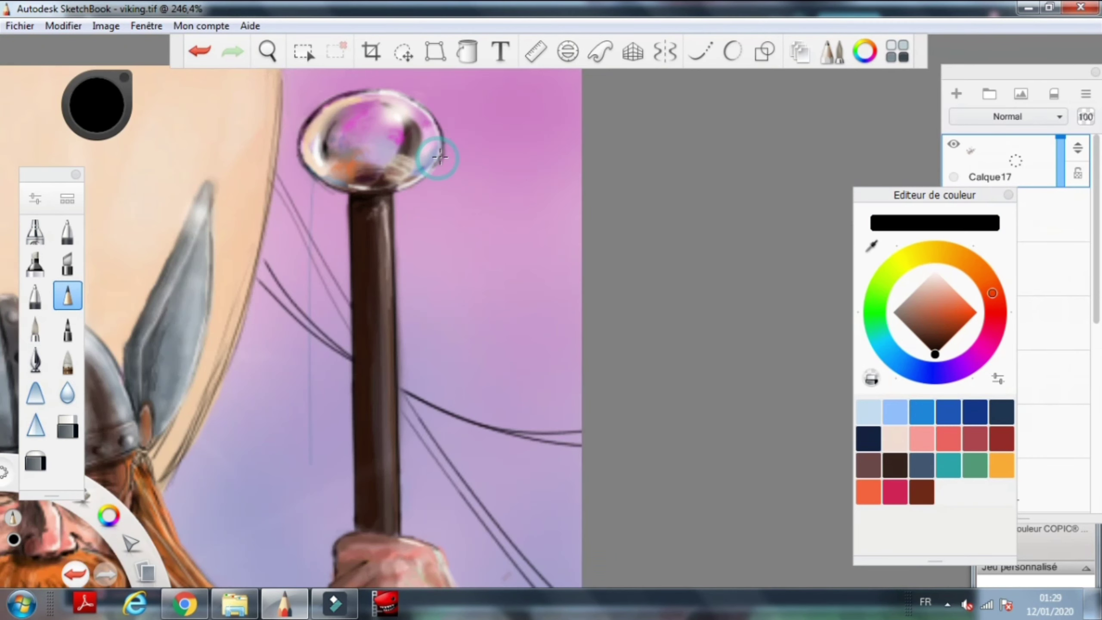
left_click(383, 172, "alt")
scroll(319, 159, "down", 5)
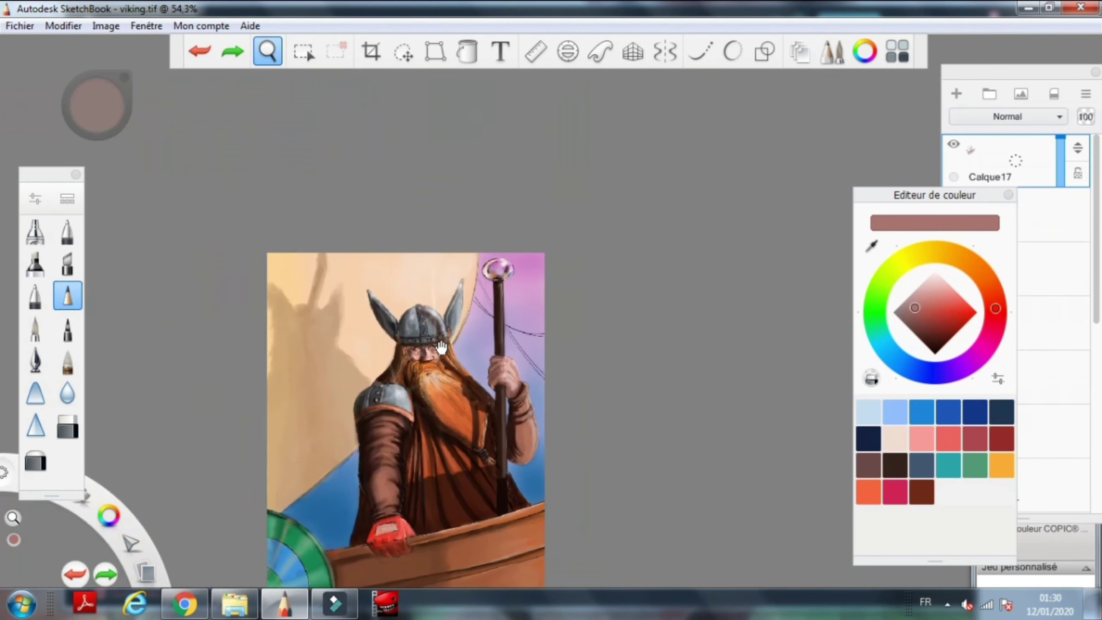
scroll(579, 216, "up", 5)
left_click(599, 292, "alt")
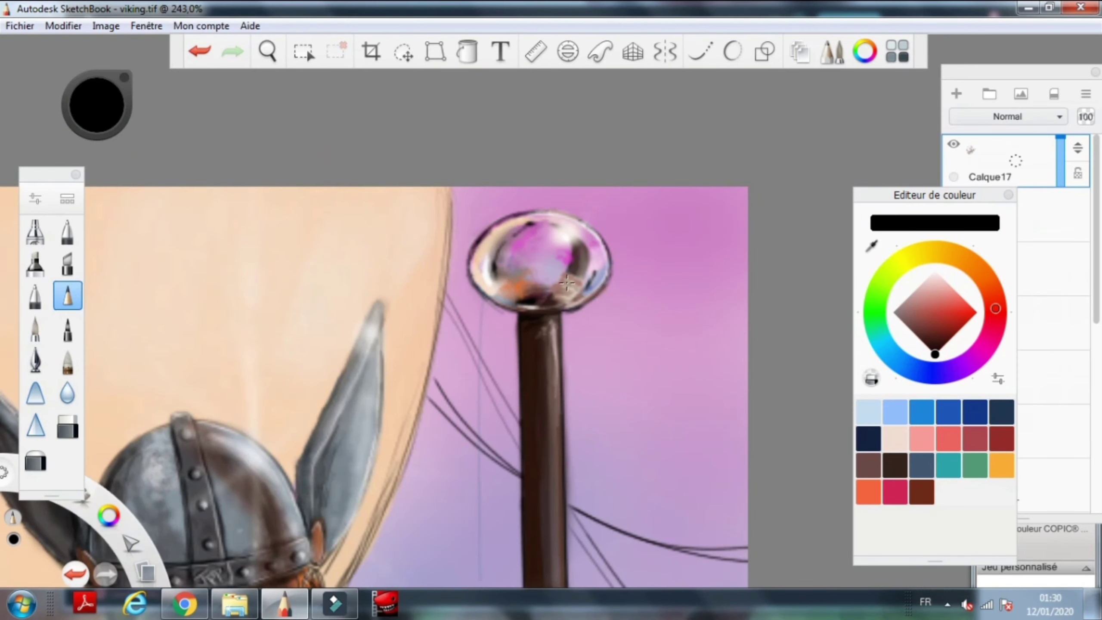
Paint white glints on the orb's rim with the pencil and soften the highlights with a white airbrush glow.
left_click(607, 278, "alt")
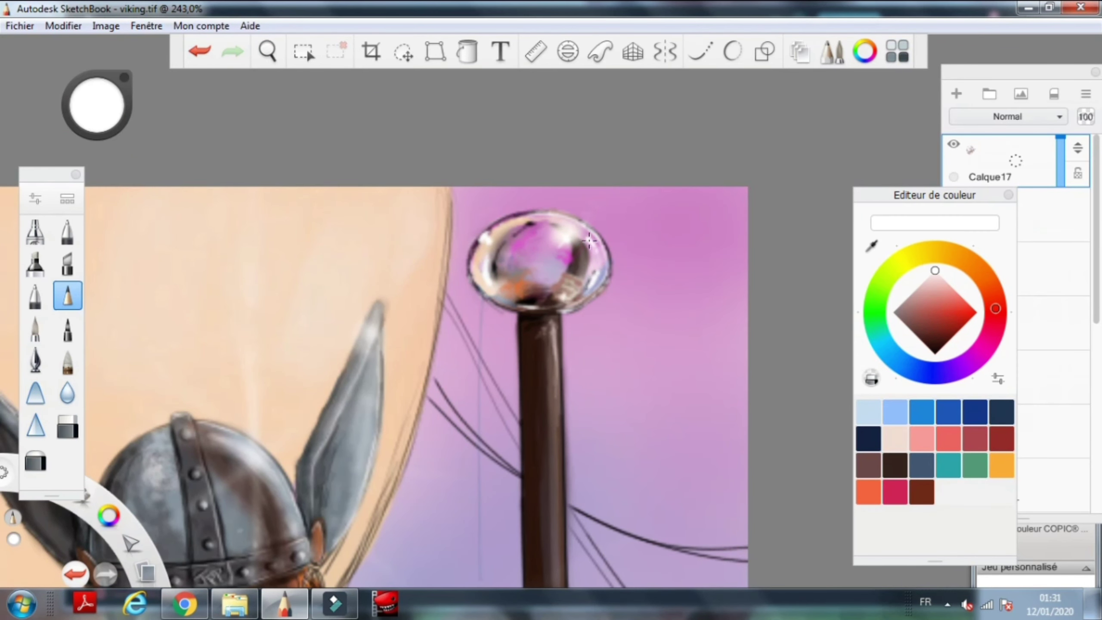
left_click(36, 230)
scroll(607, 312, "down", 5)
scroll(580, 274, "up", 6)
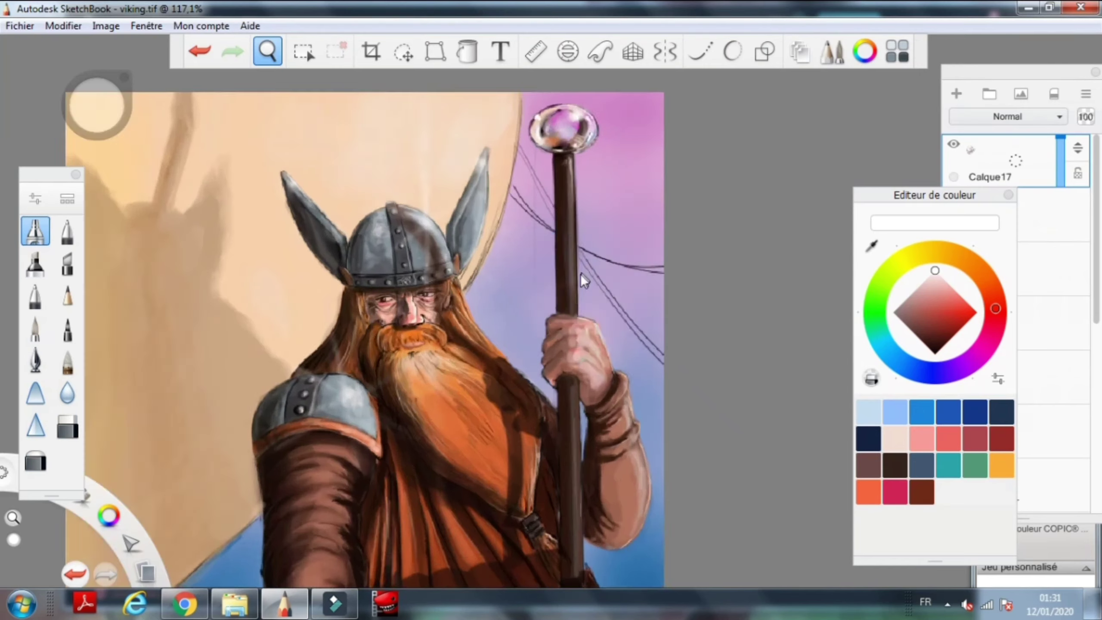
scroll(542, 212, "down", 5)
scroll(636, 271, "up", 4)
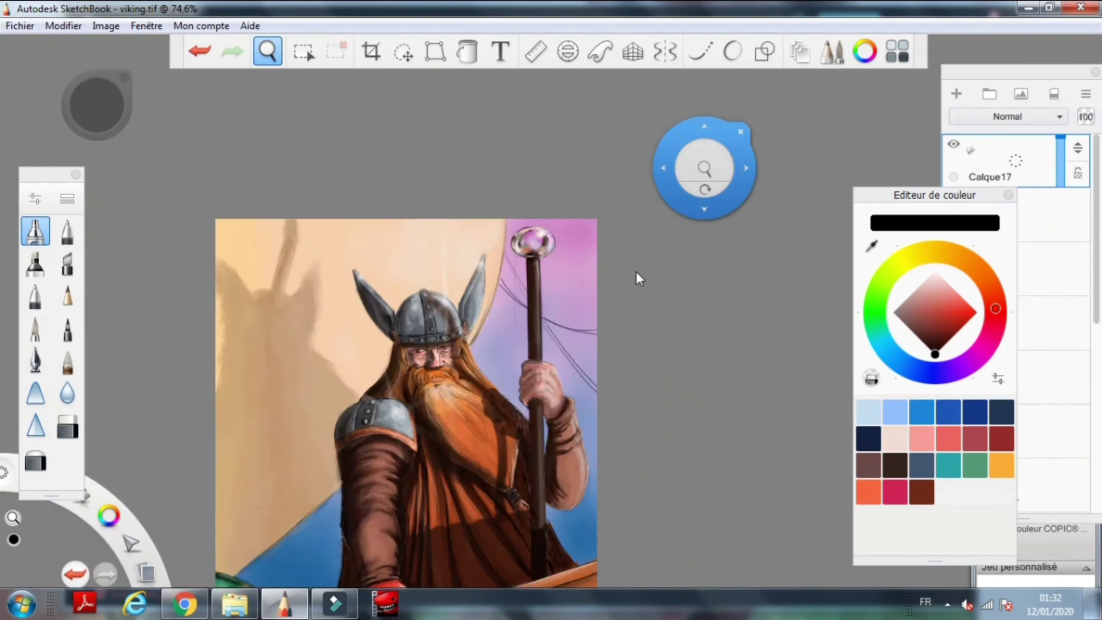
Draw a small pointed black finial on top of the orb and shade it with brown.
left_click(67, 295)
left_click(412, 177, "alt")
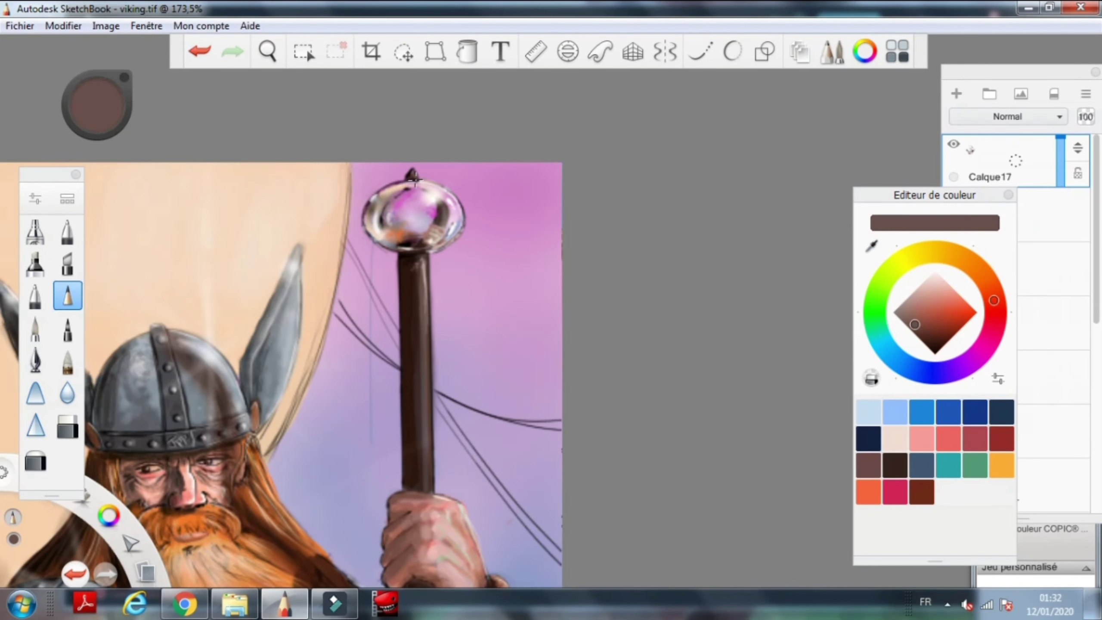
scroll(522, 384, "down", 3)
scroll(522, 354, "up", 4)
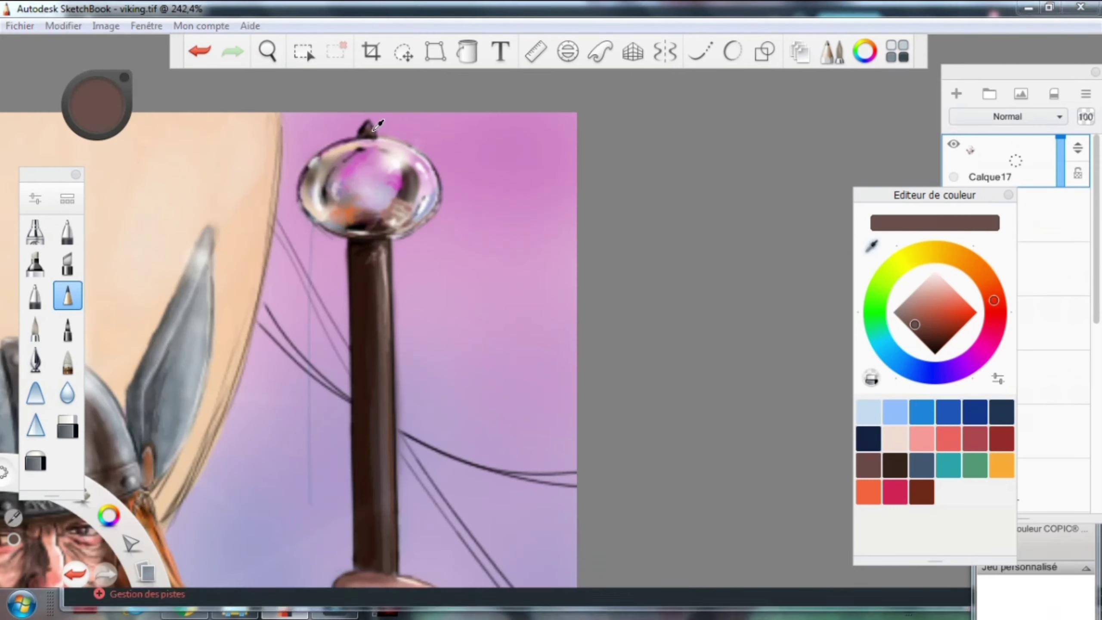
scroll(544, 347, "down", 4)
scroll(539, 356, "down", 2)
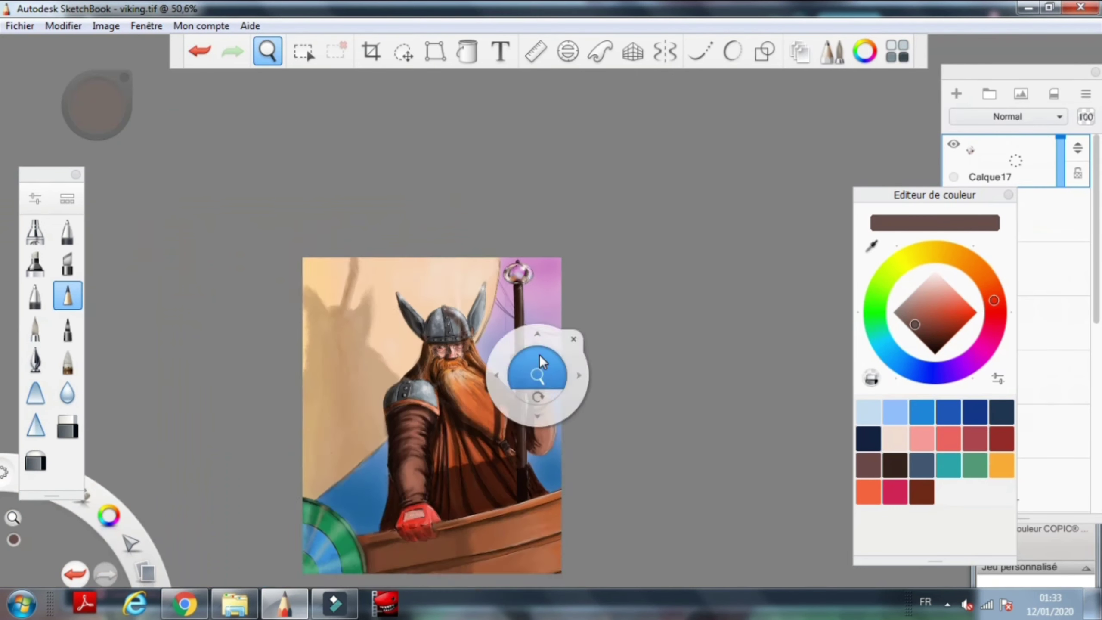
scroll(539, 355, "up", 2)
scroll(536, 343, "down", 3)
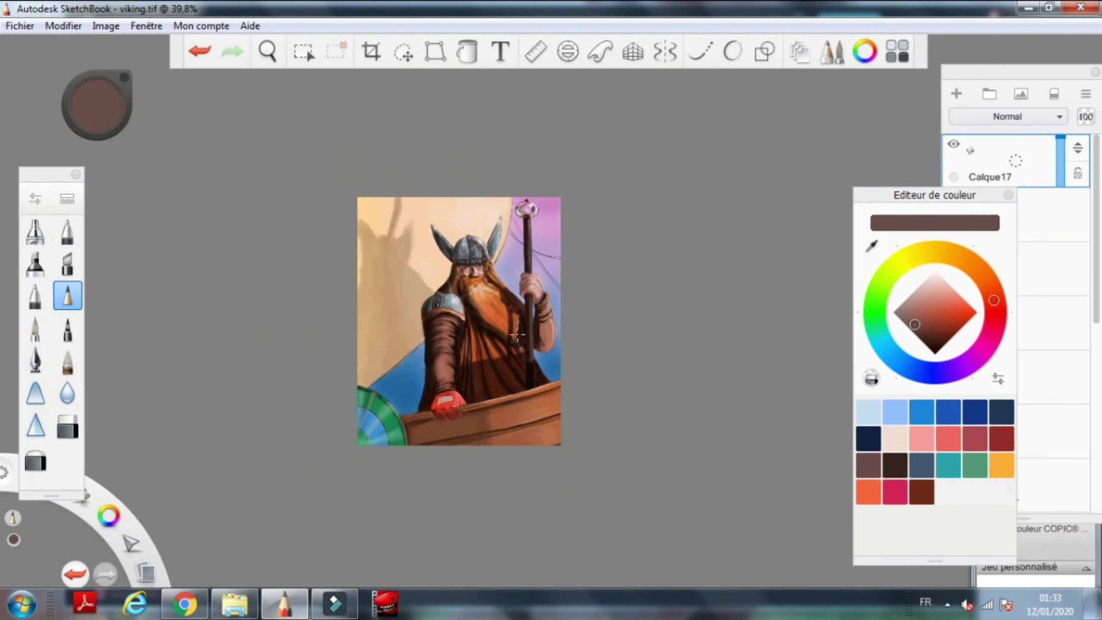
scroll(678, 304, "up", 3)
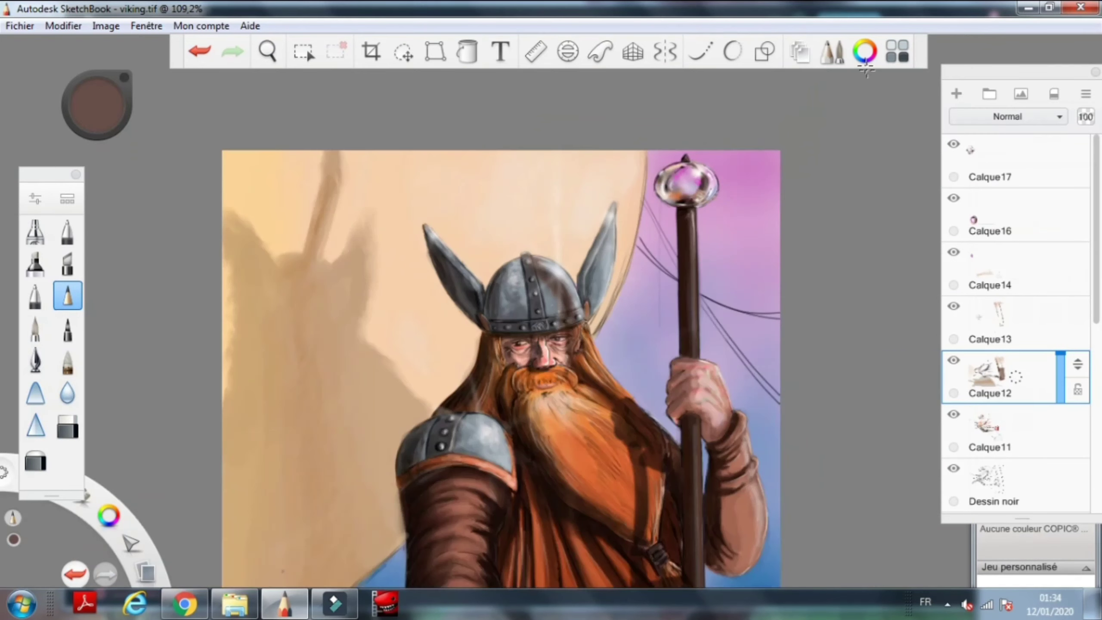
Sign the painting with the artist's full name in red handwriting on the lower-right part of the ship's hull.
left_click(36, 359)
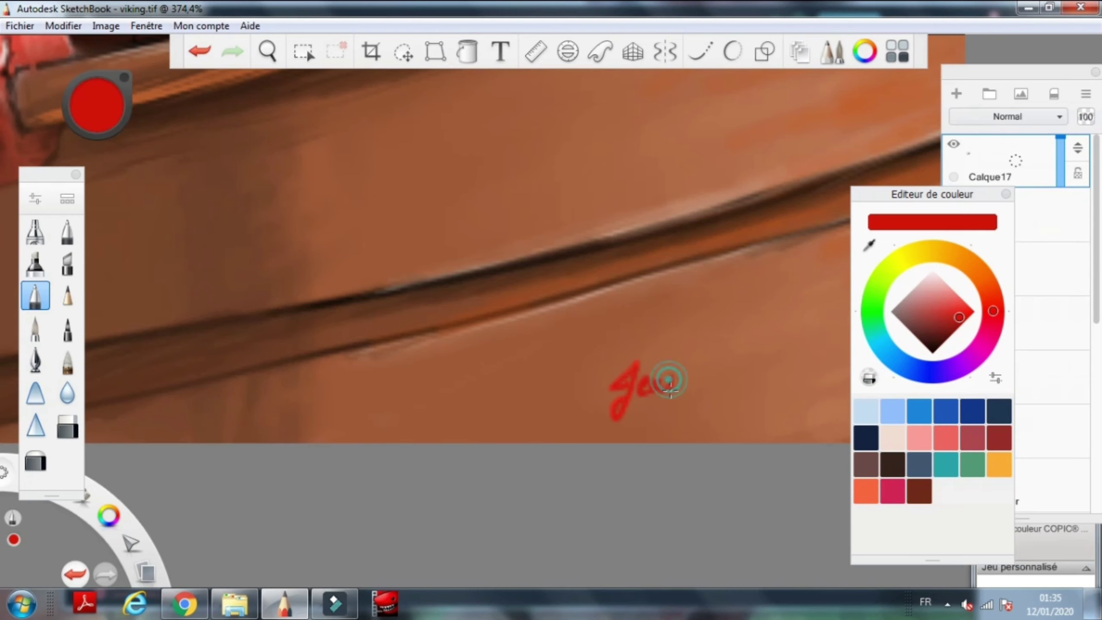
key("ctrl+z")
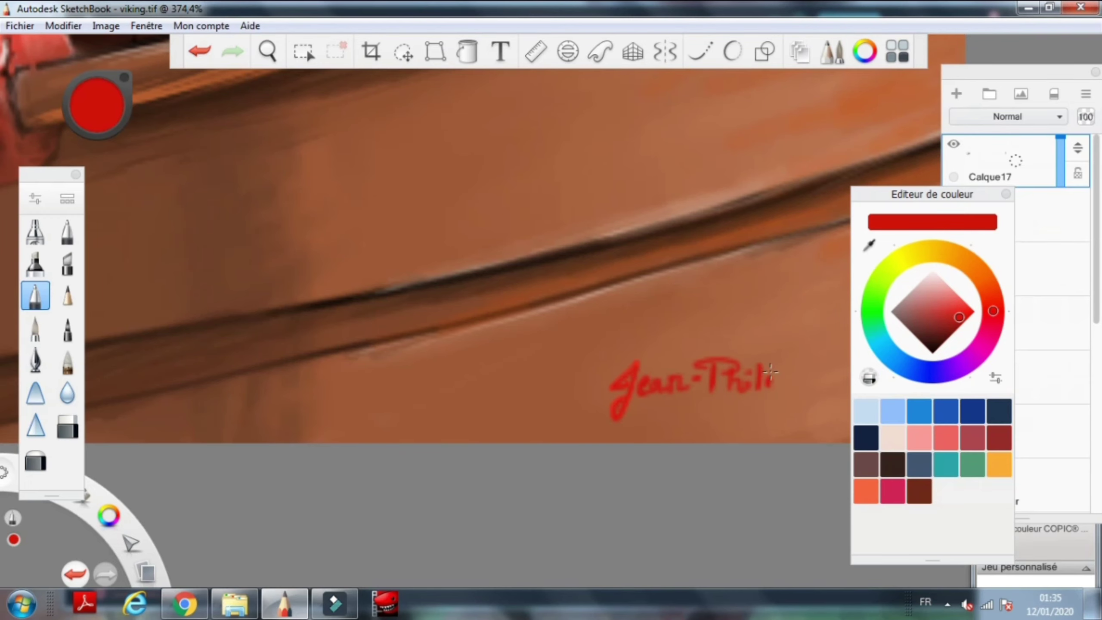
left_click_drag(823, 384, 592, 392)
left_click_drag(605, 396, 621, 385)
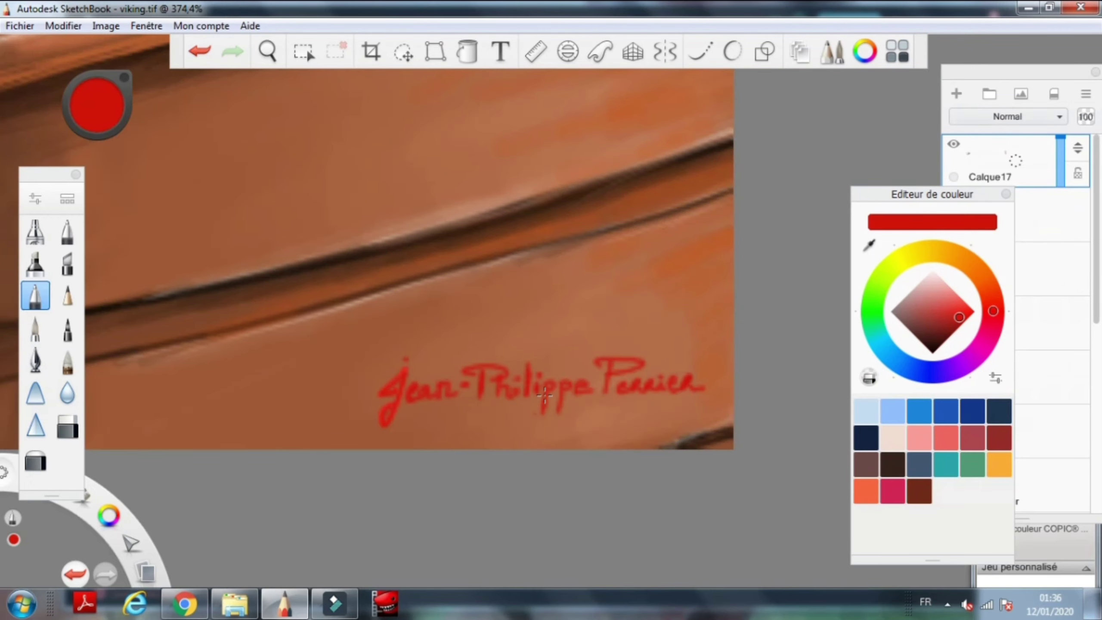
Lasso the red signature, scale it down and reposition it near the artwork's lower-right corner.
scroll(545, 395, "down", 5)
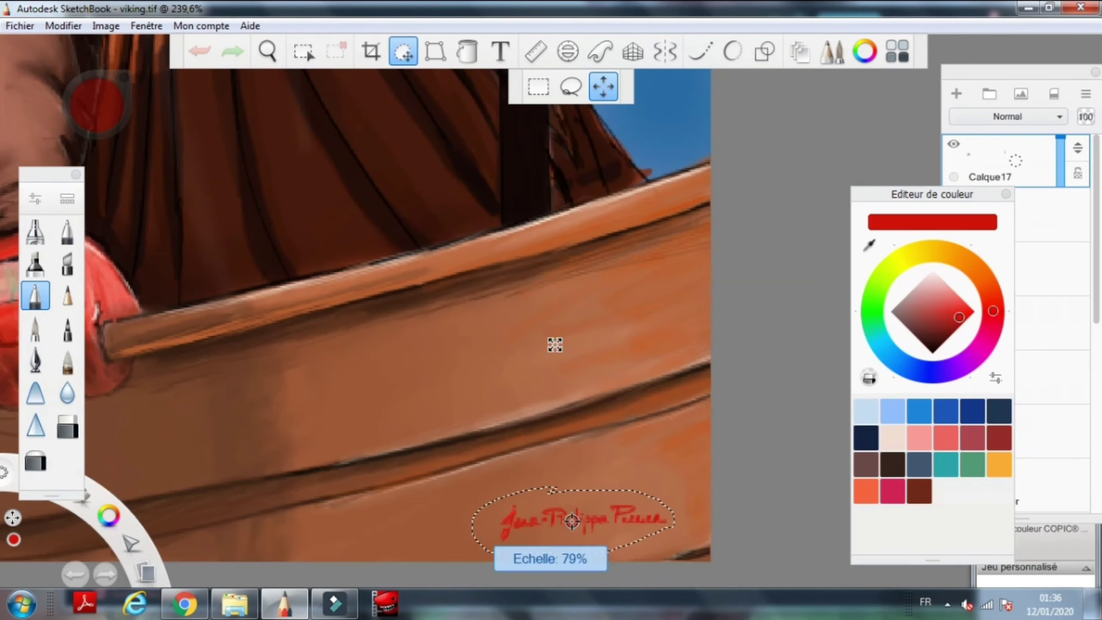
scroll(555, 345, "up", 2)
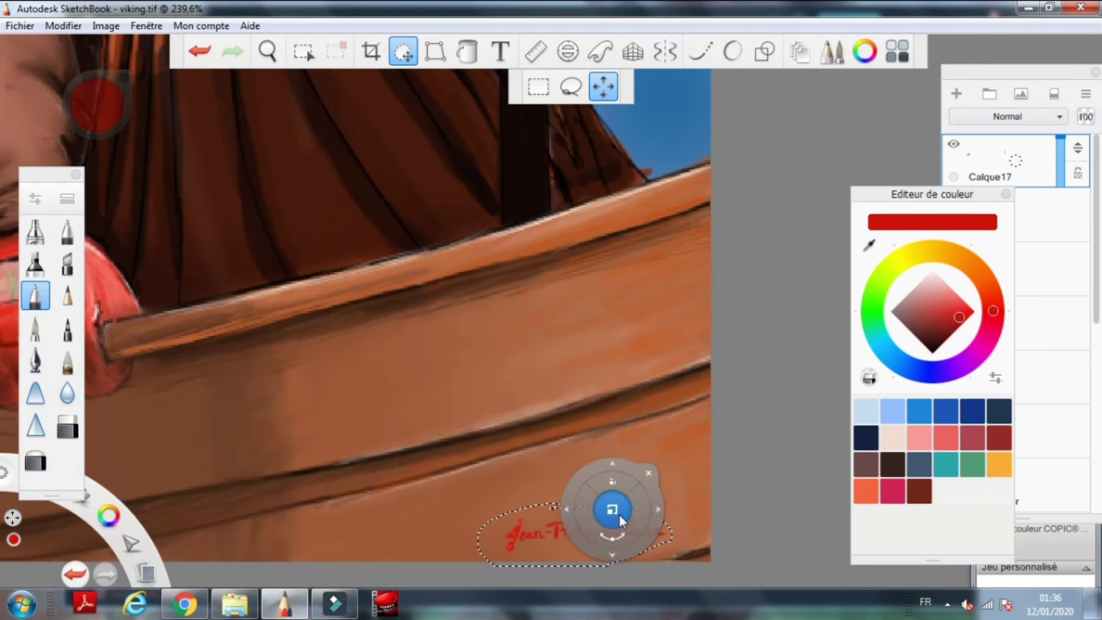
left_click(606, 337)
scroll(529, 392, "down", 5)
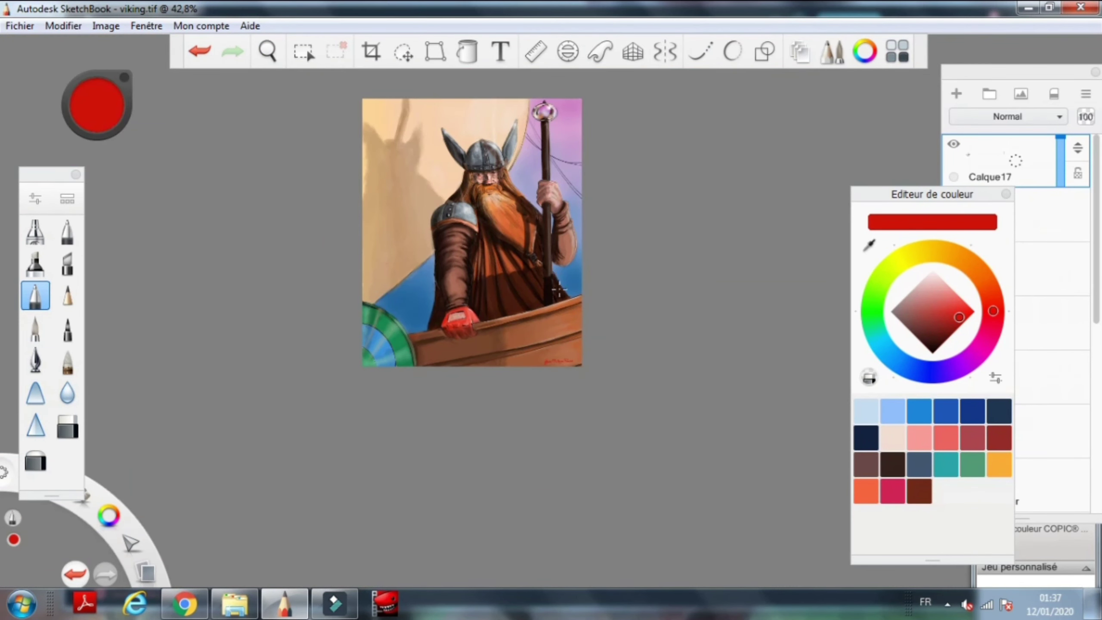
Resize the viking1.png image to a width of 1000 pixels with proportions kept.
key("space")
mouse_move(559, 290)
left_mouse_down()
mouse_move(603, 193)
mouse_move(780, 560)
left_mouse_up()
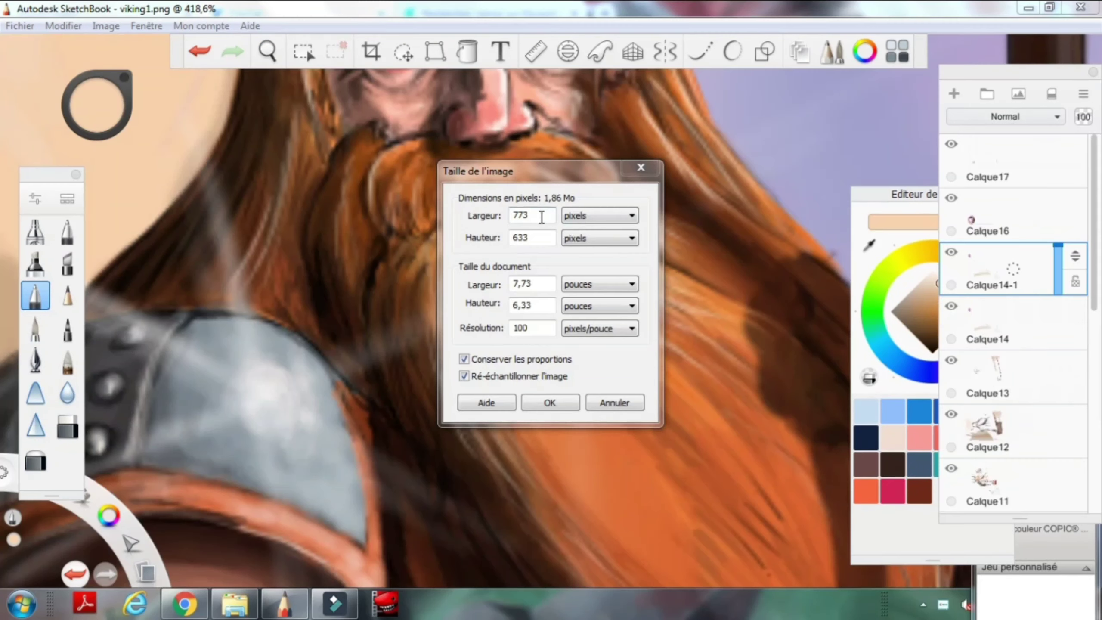
type("1000")
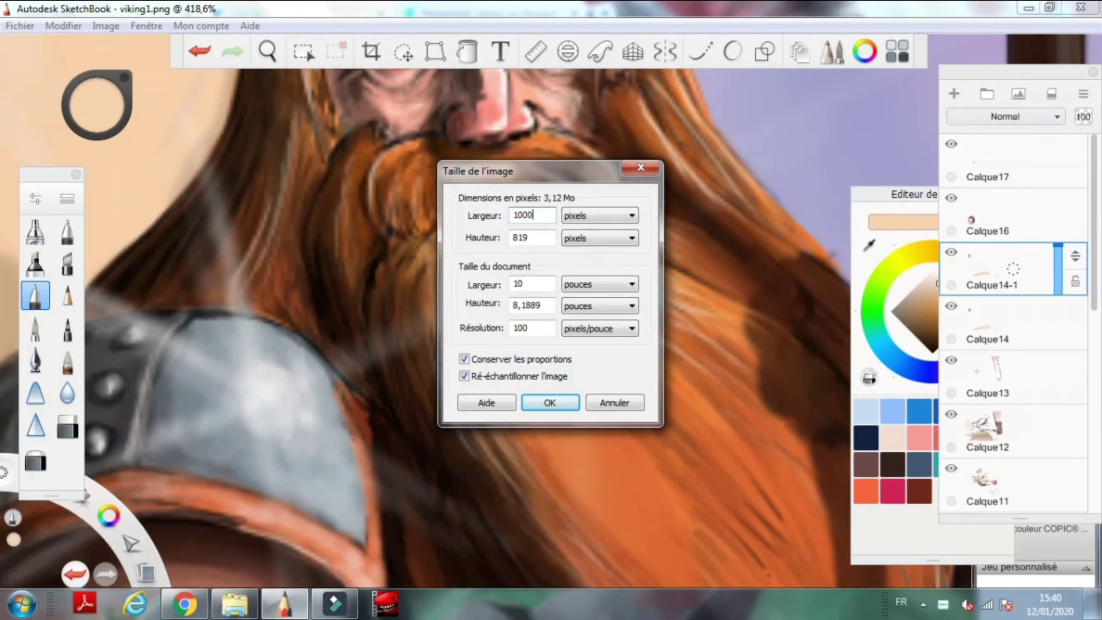
key("Return")
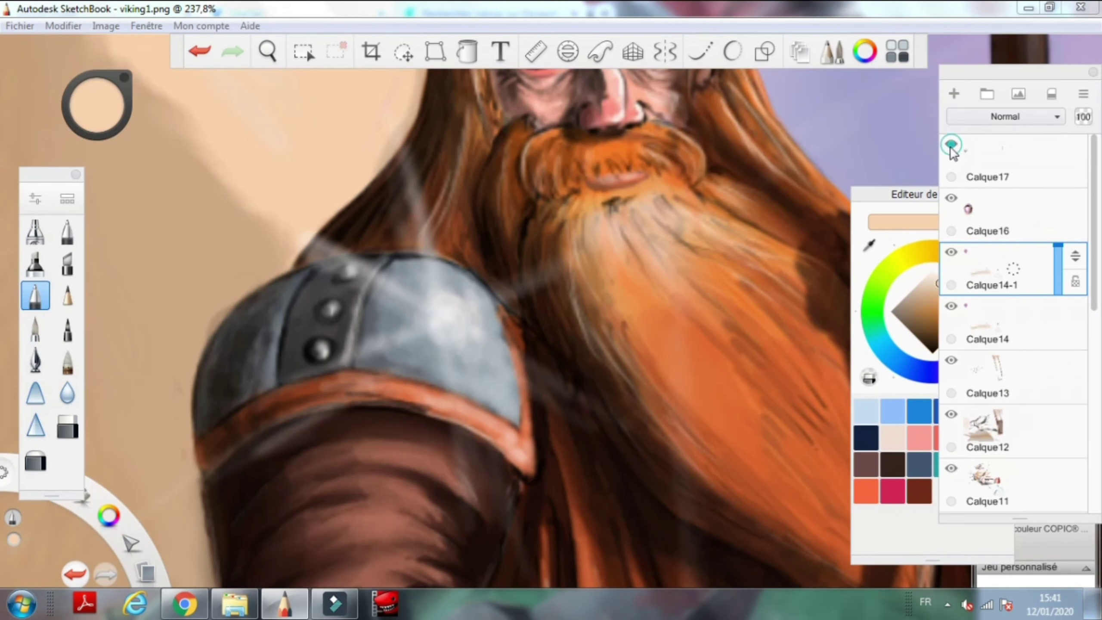
Add bright orange pencil strands to the moustache on layer Calque13.
left_click(954, 366)
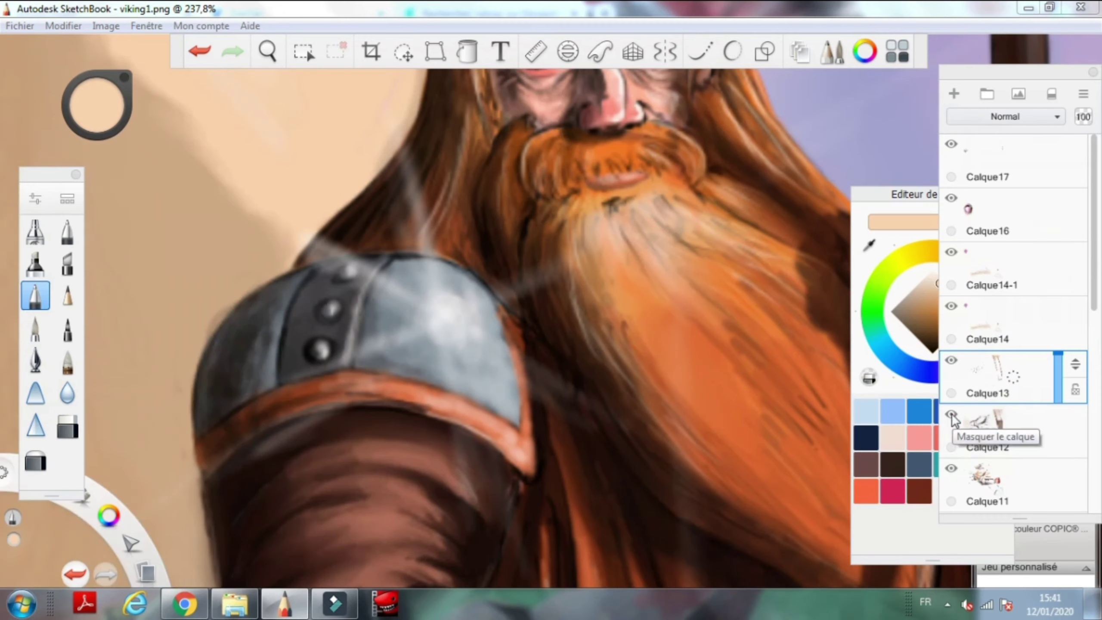
scroll(605, 94, "up", 4)
left_click_drag(937, 283, 968, 308)
left_click(67, 296)
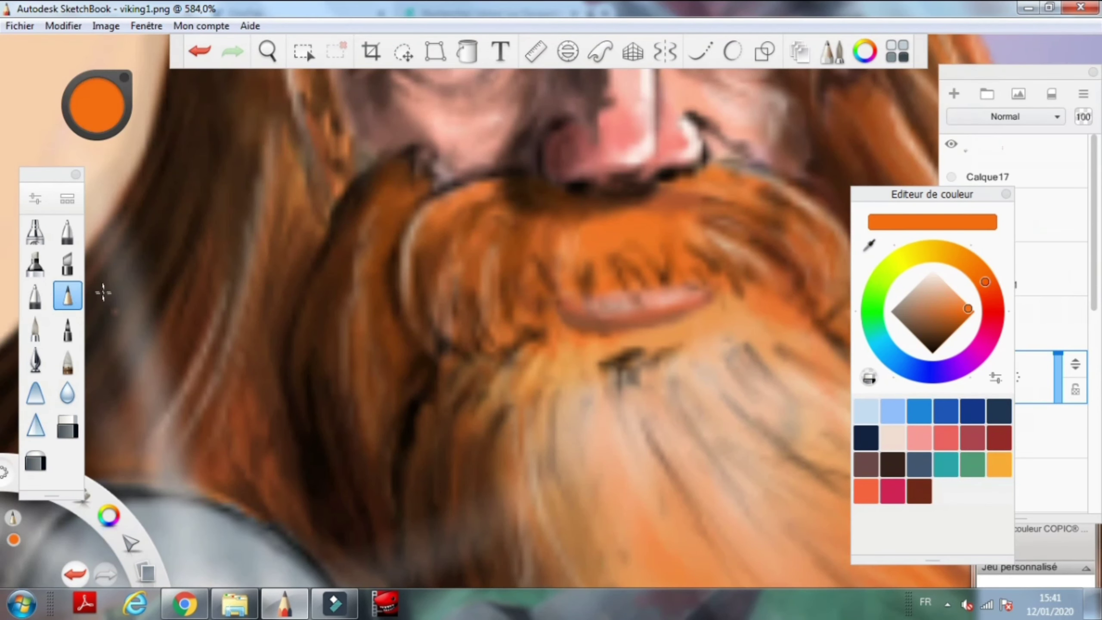
scroll(473, 277, "up", 1)
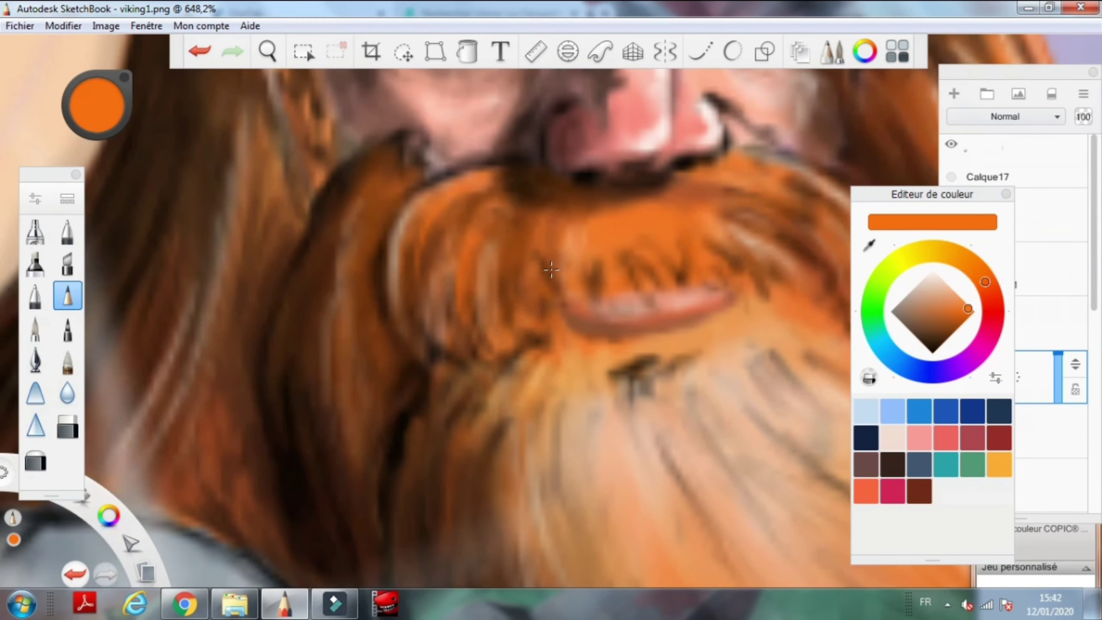
scroll(503, 336, "down", 4)
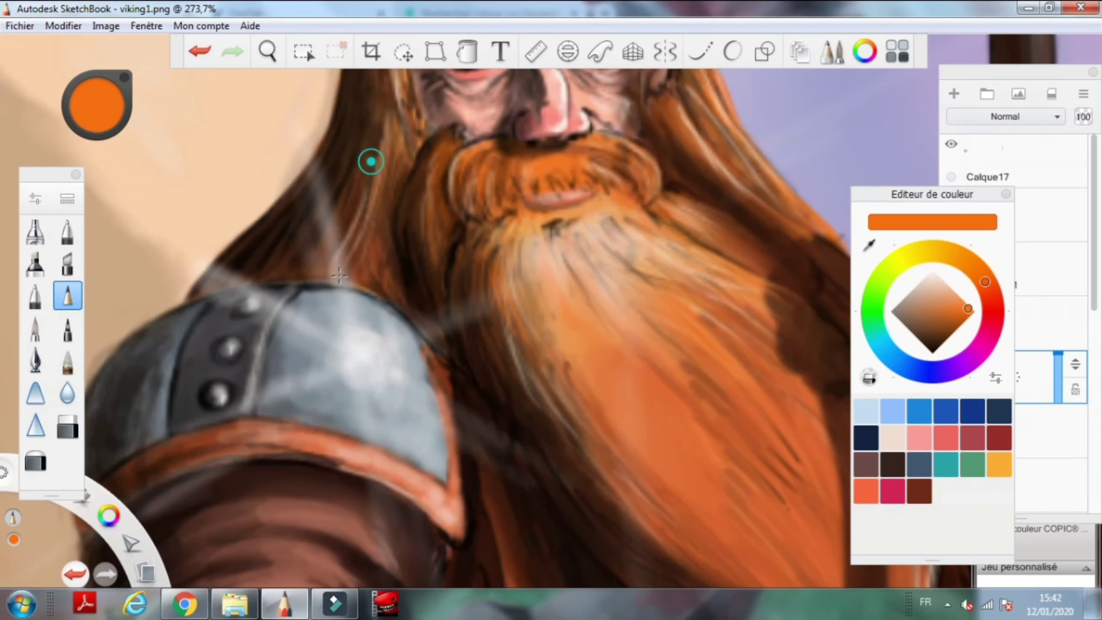
Paint bright orange strands on the beard tip just below the dark hair tie.
scroll(338, 275, "down", 2)
key("space")
left_click_drag(787, 524, 659, 396)
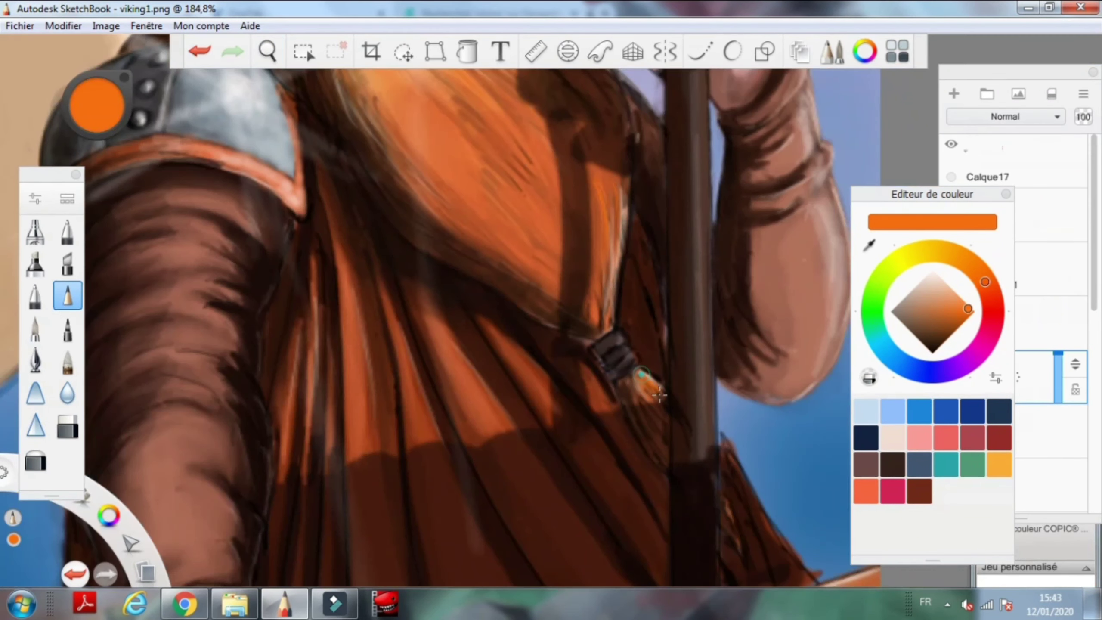
Refine the moustache and upper beard with pencil strands in orange, dark brown and pale beige.
key("space")
left_click_drag(542, 253, 411, 186)
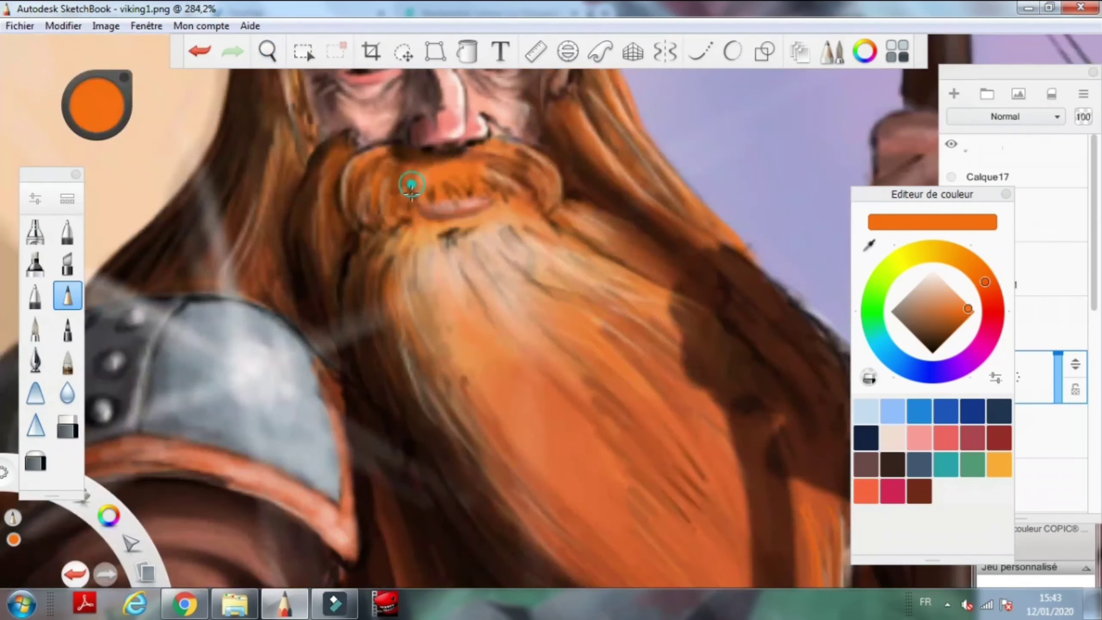
left_click(392, 217, "alt")
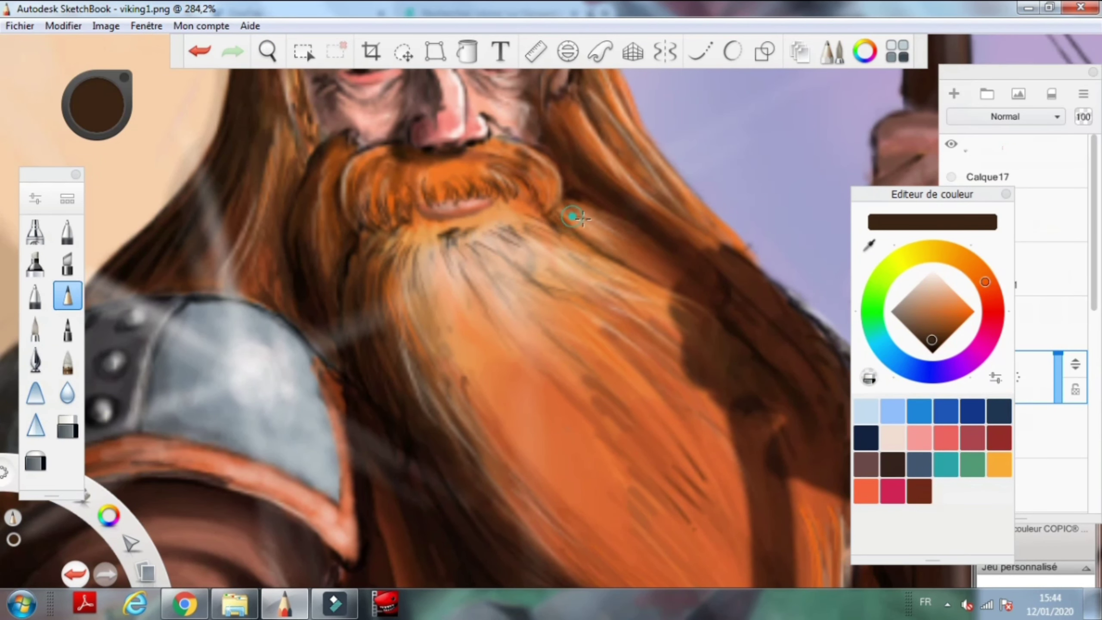
scroll(616, 271, "down", 2)
left_click(289, 263, "alt")
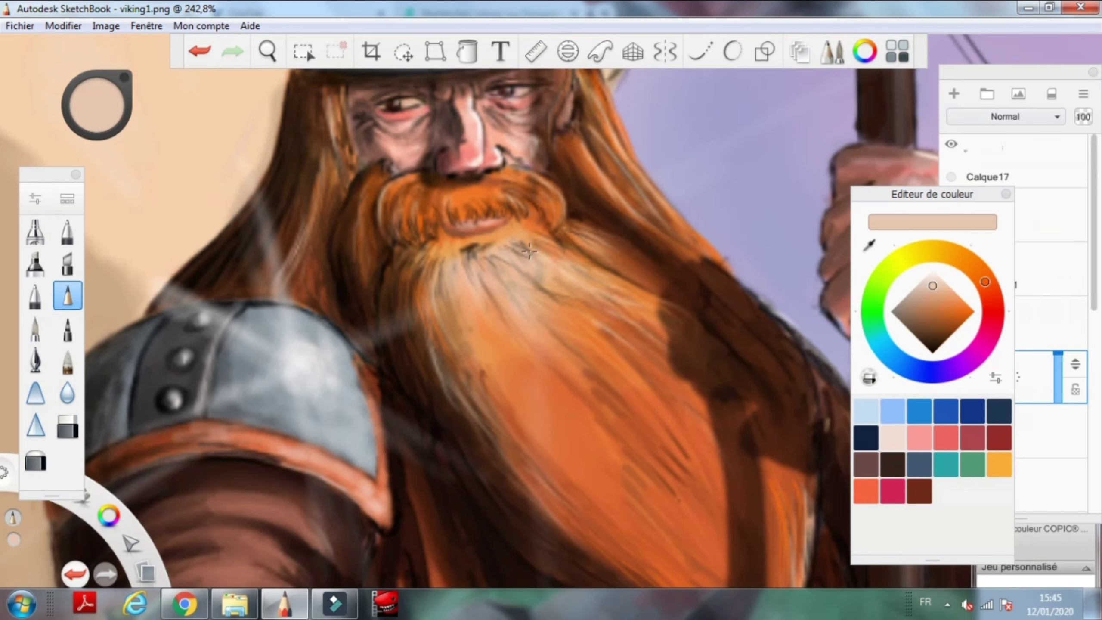
Refine the shading and wrinkles around the eyes and cheek with sampled skin and brown tones.
scroll(455, 264, "up", 6)
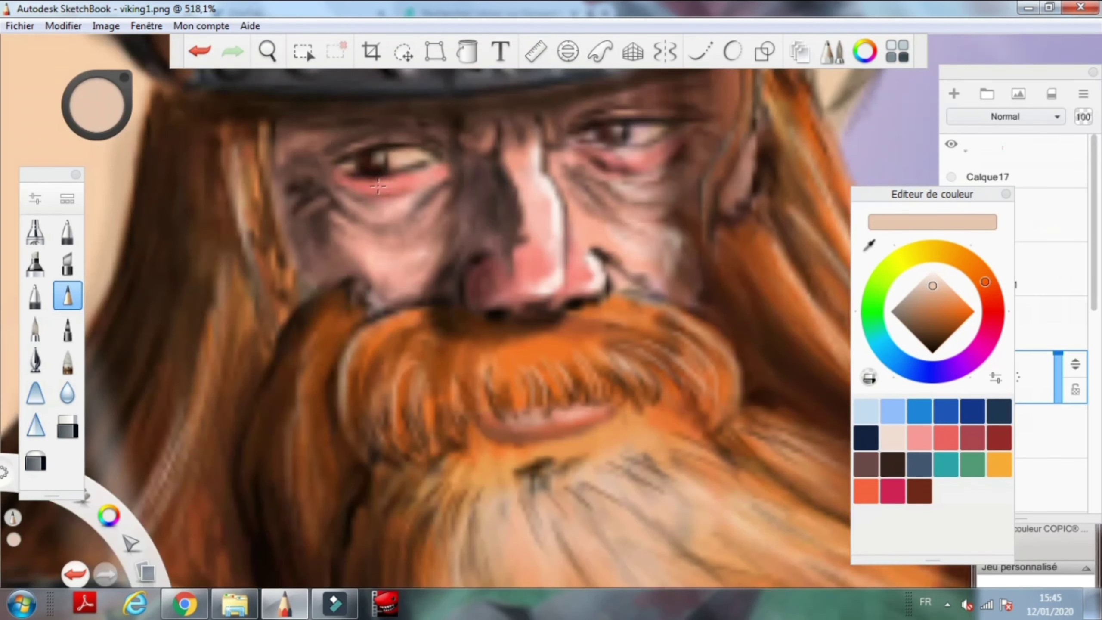
left_click(511, 269, "alt")
left_click_drag(482, 416, 644, 258)
left_click(445, 315, "alt")
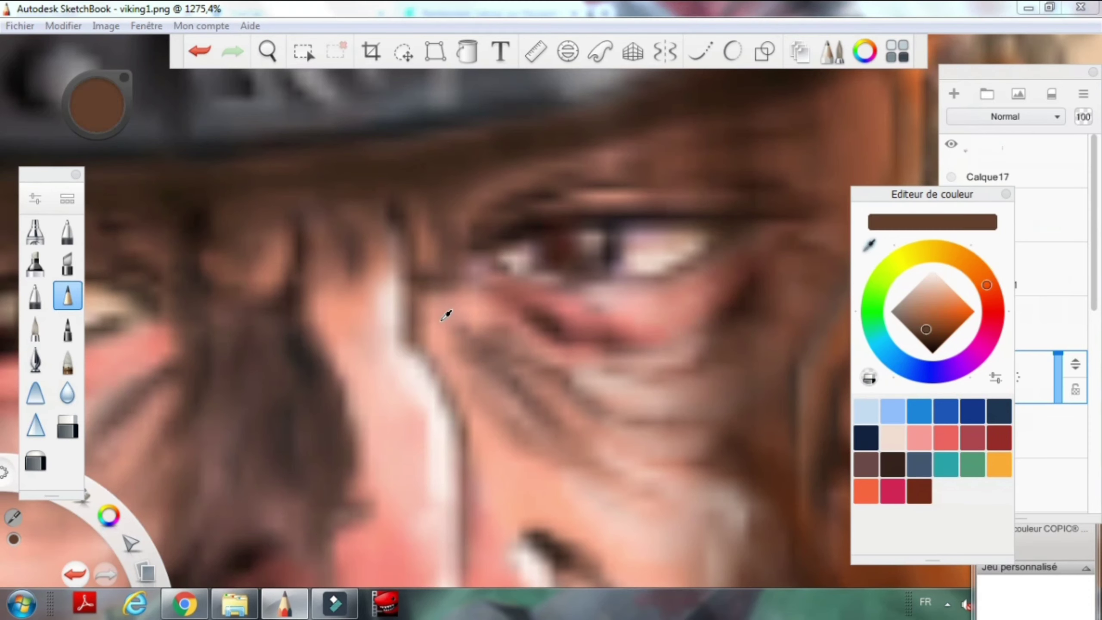
scroll(510, 396, "down", 3)
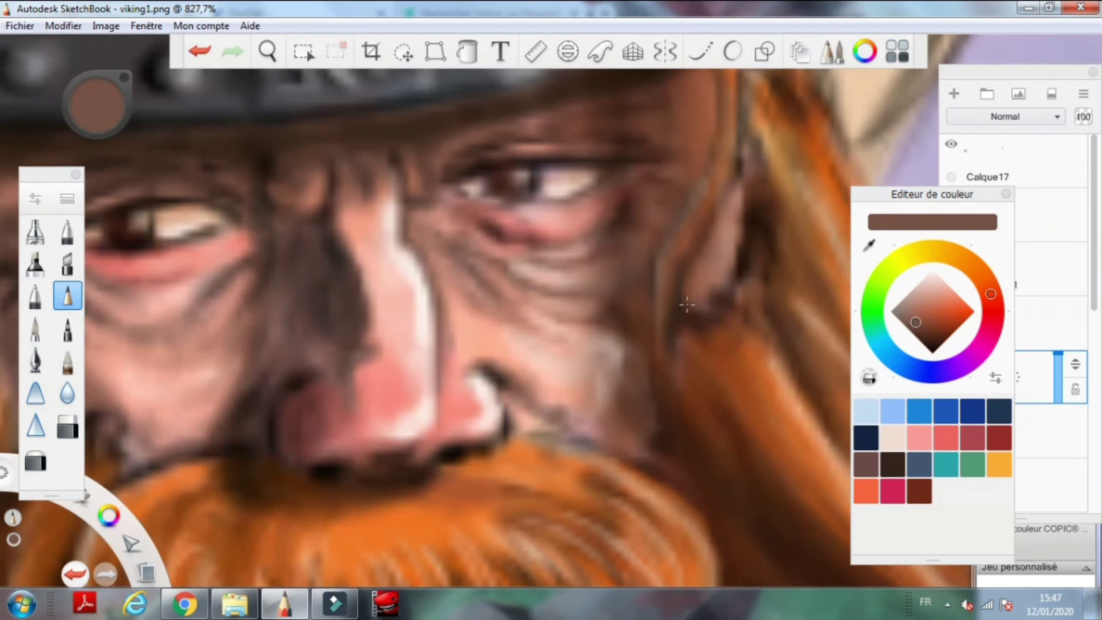
Retouch the sail with a larger brush in sampled tan and pale peach, and blend the strokes.
key("space")
left_click_drag(499, 382, 560, 345)
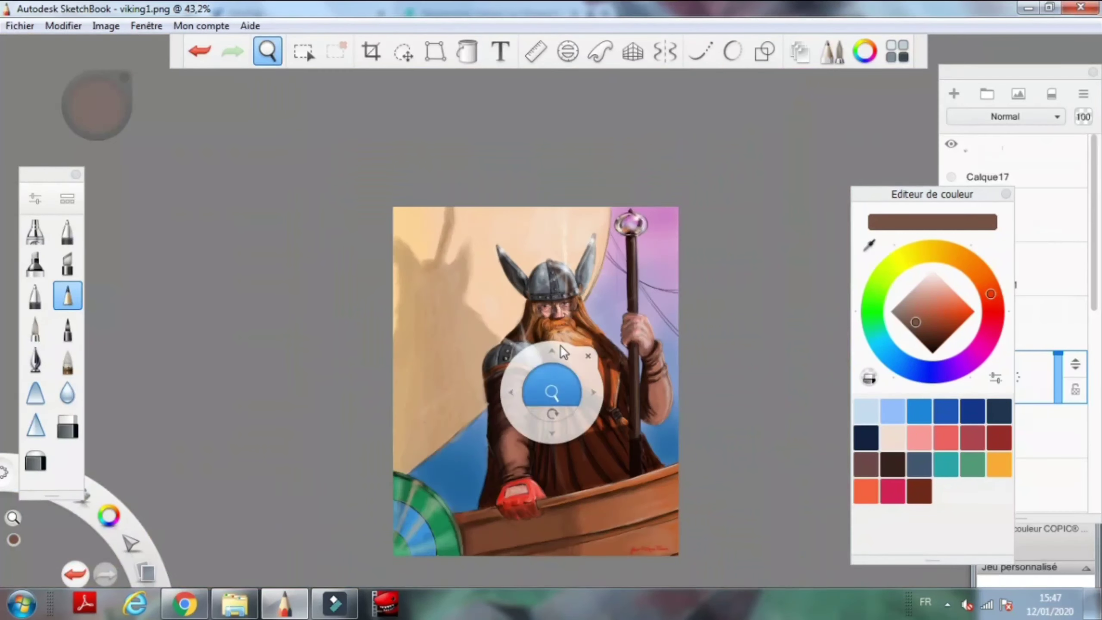
left_click(434, 226, "alt")
key("bracketright")
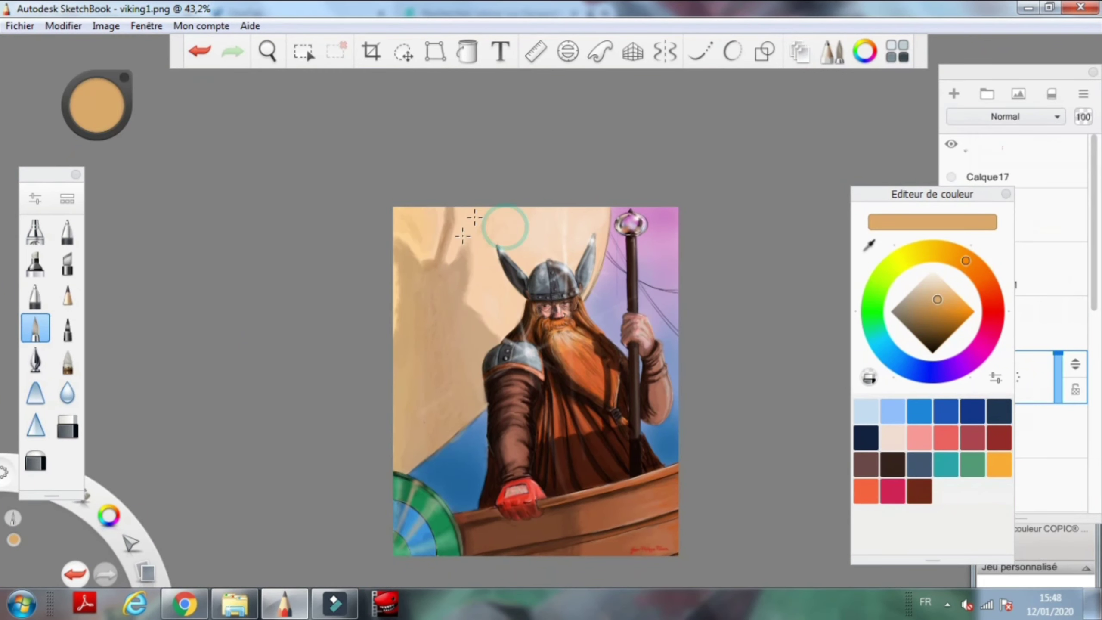
scroll(460, 391, "down", 2)
left_click(452, 406, "alt")
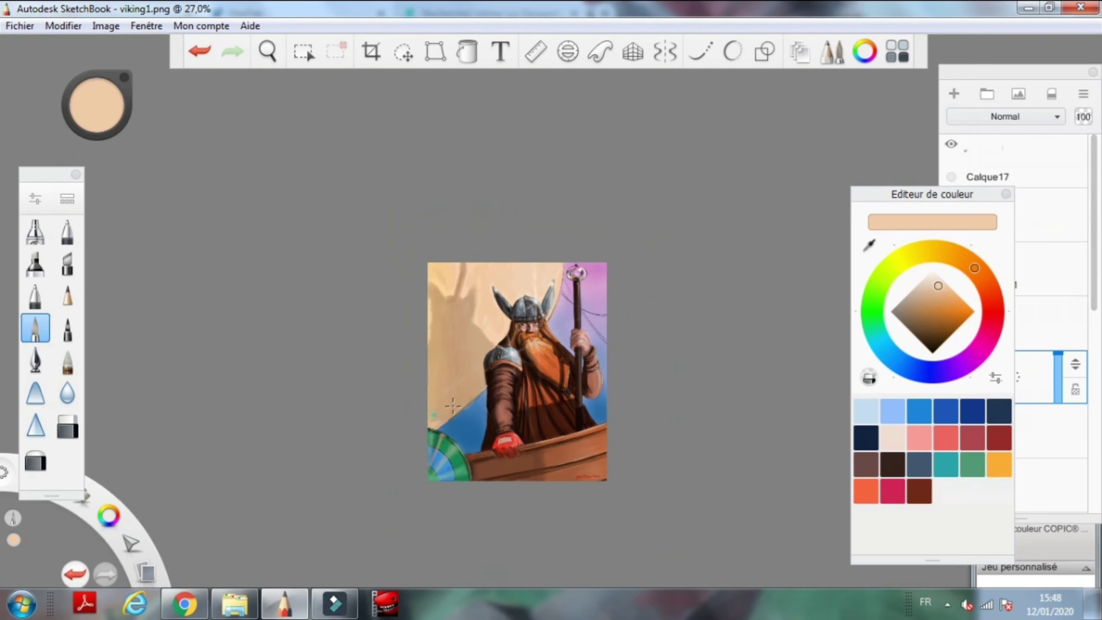
scroll(446, 406, "up", 3)
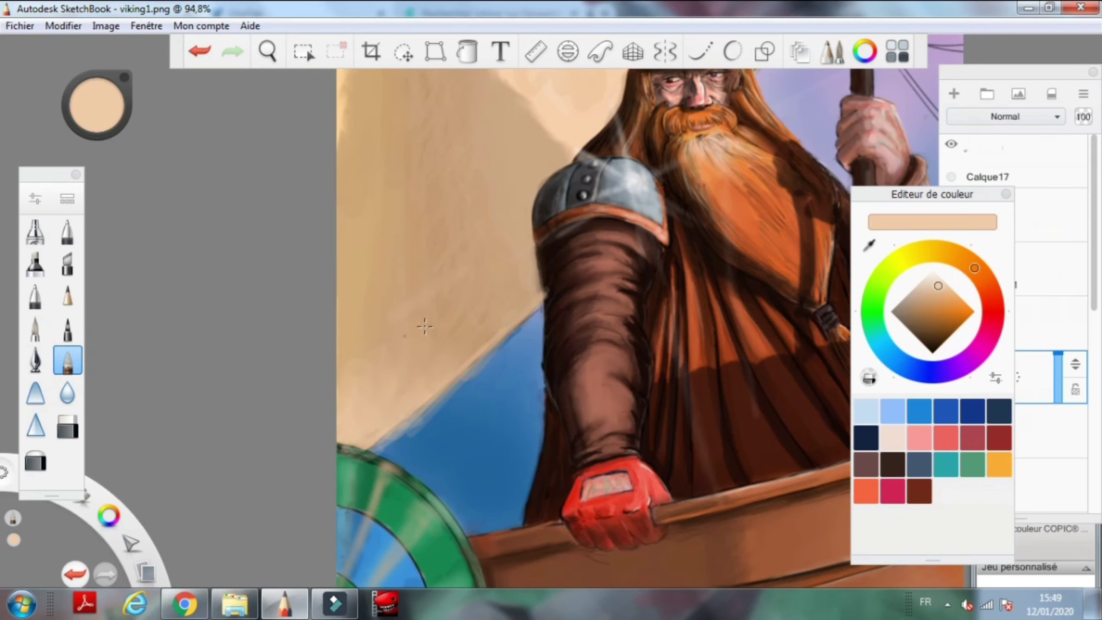
Clean up the sail's lower edge beside the arm with blue sampled from the sea.
left_click(439, 405, "alt")
scroll(534, 226, "up", 3)
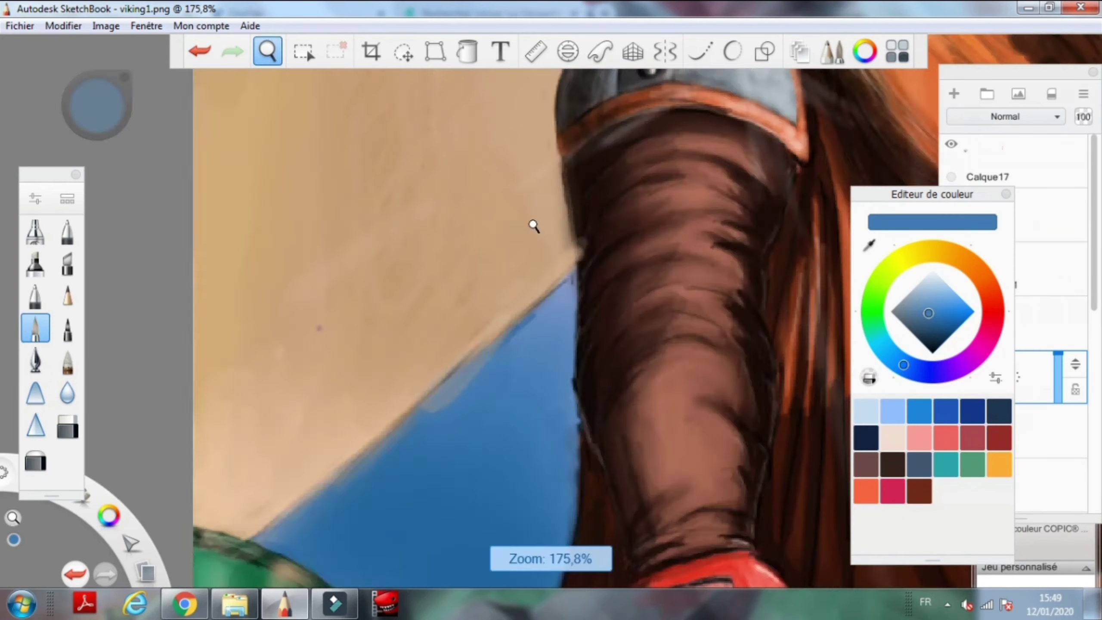
scroll(740, 283, "down", 5)
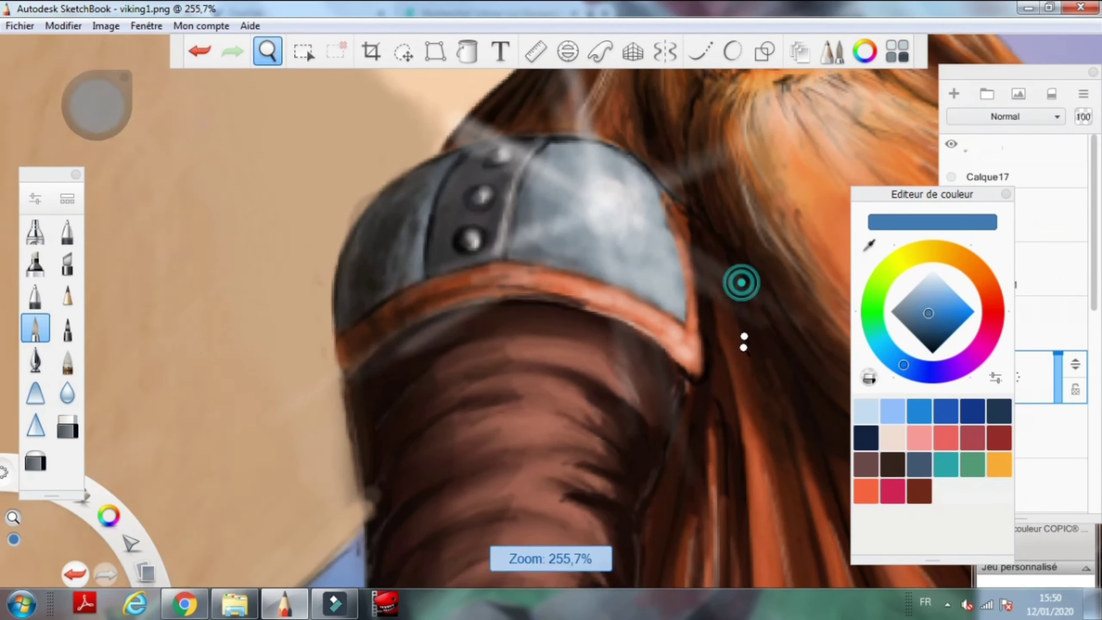
left_click(640, 207, "alt")
On layer Calque8, undo the first dark purple cloud and airbrush soft purple clouds across the sky around the staff.
scroll(1095, 373, "down", 3)
scroll(1095, 374, "down", 5)
left_click(998, 382)
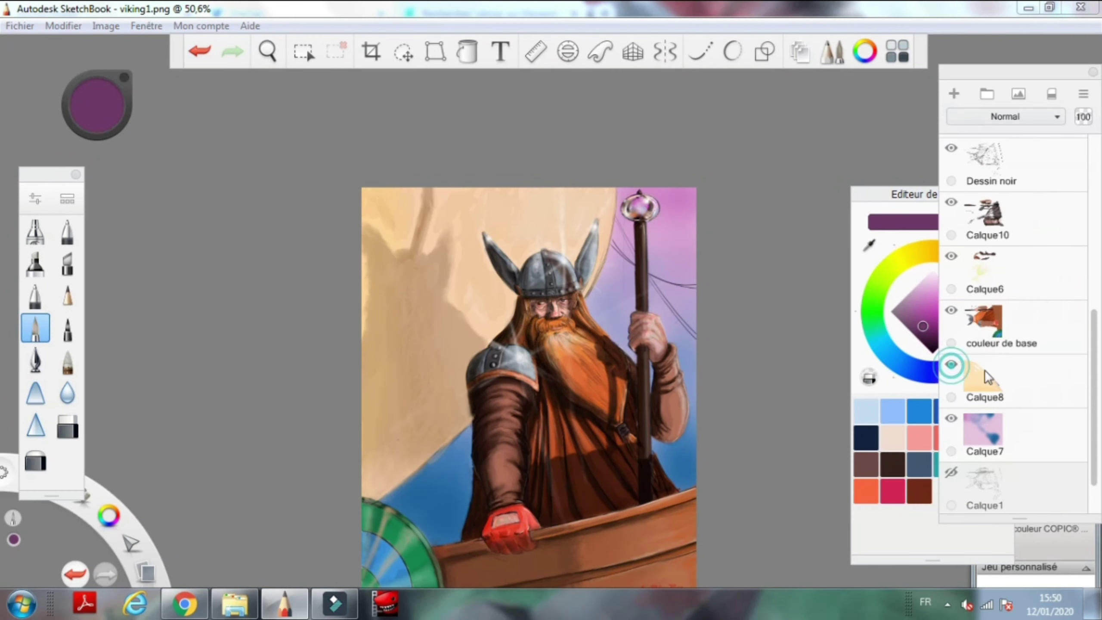
left_click(199, 52)
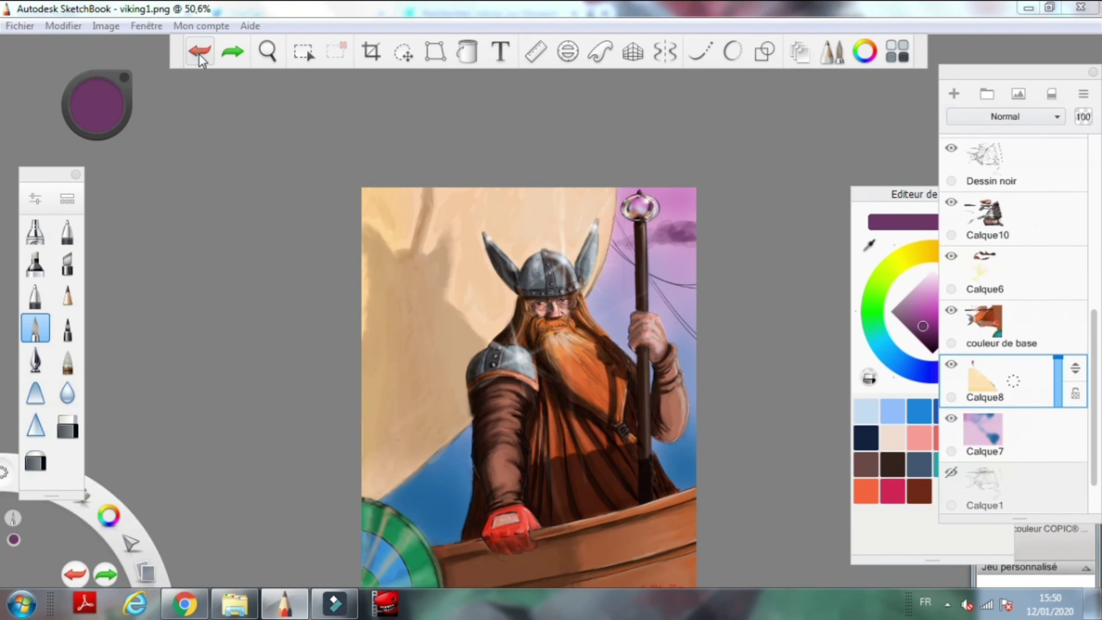
left_click(35, 230)
left_click_drag(703, 251, 638, 256)
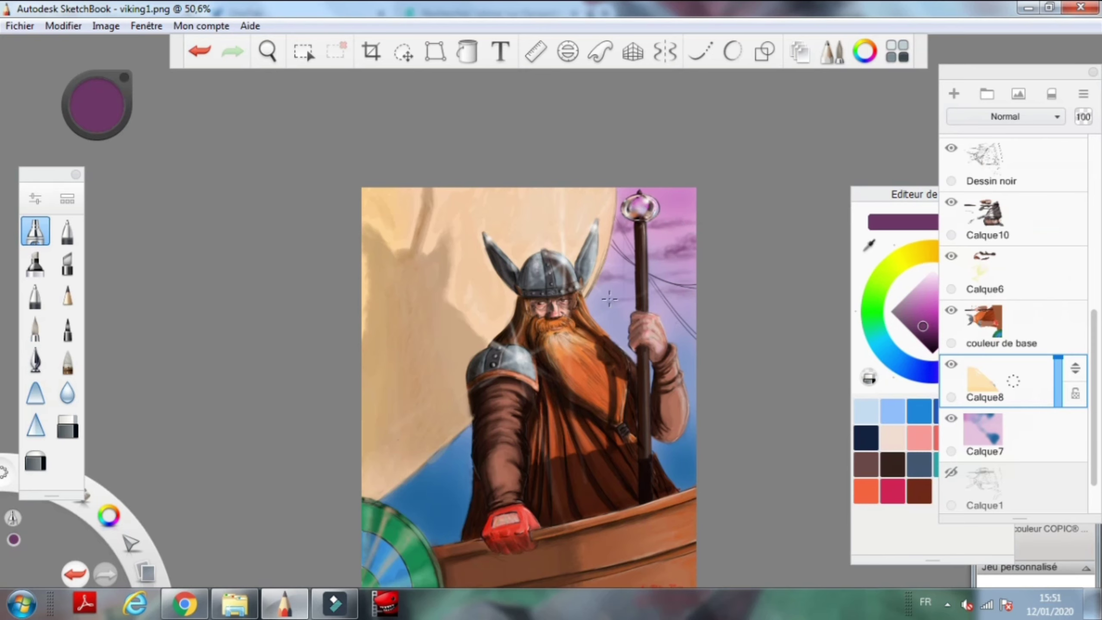
Build up and soften the sky clouds in several violet and plum tones with the airbrush and blending brush.
left_click(670, 292, "alt")
key("b")
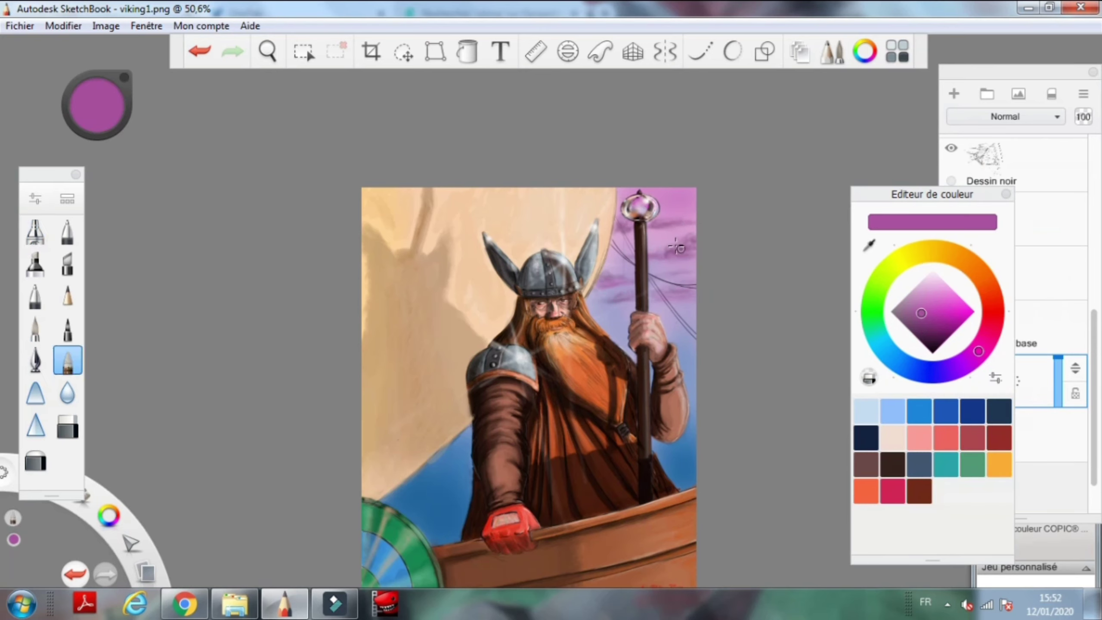
left_click(653, 229, "alt")
key("b")
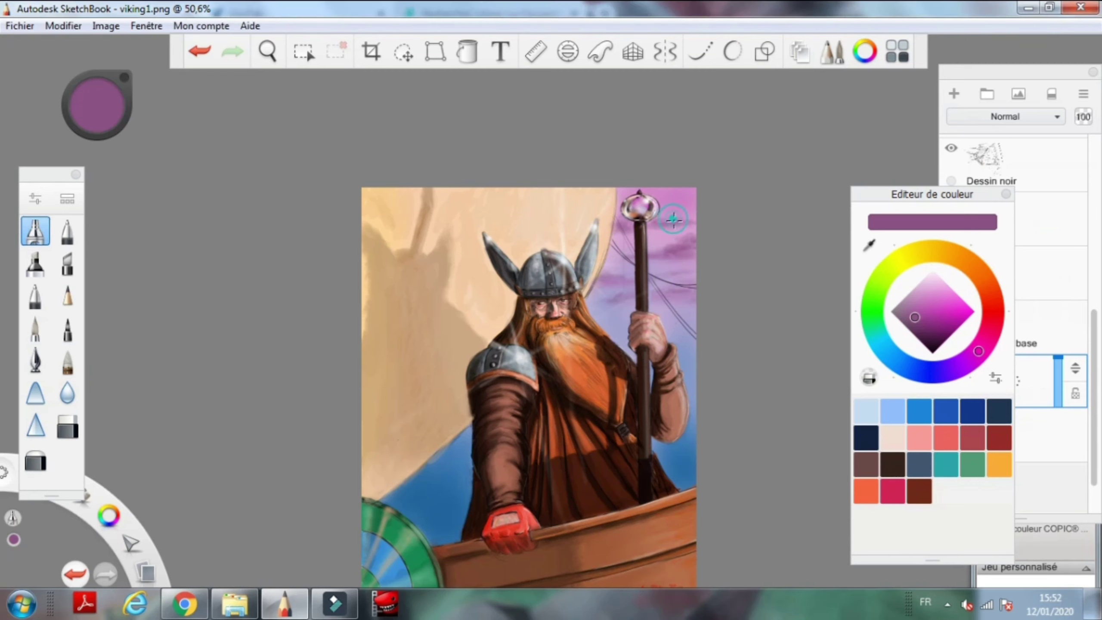
left_click(646, 312, "alt")
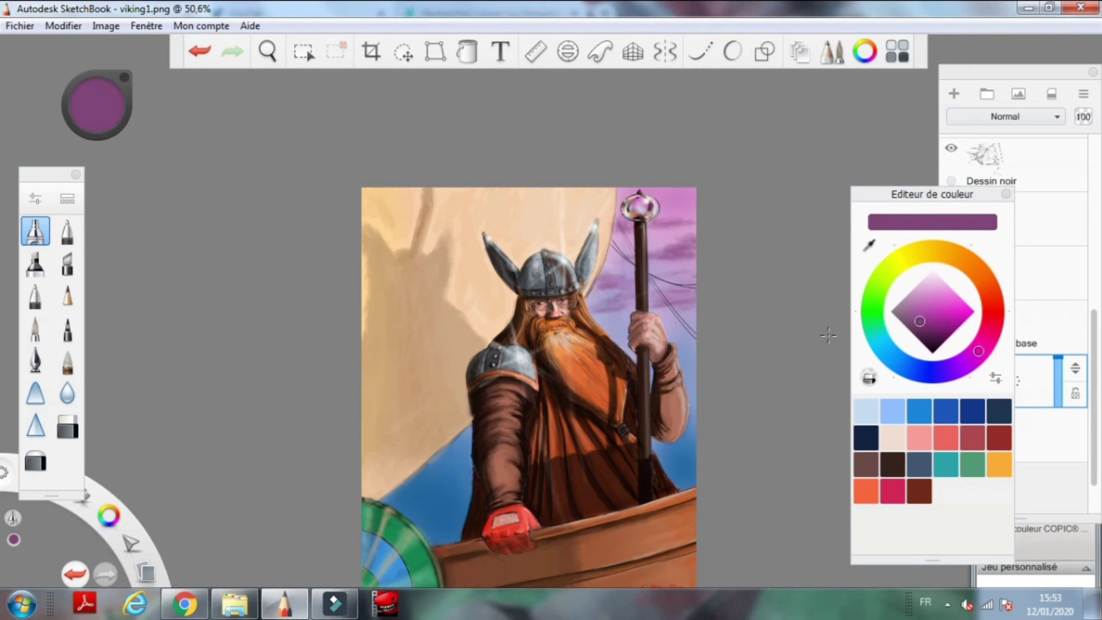
key("b")
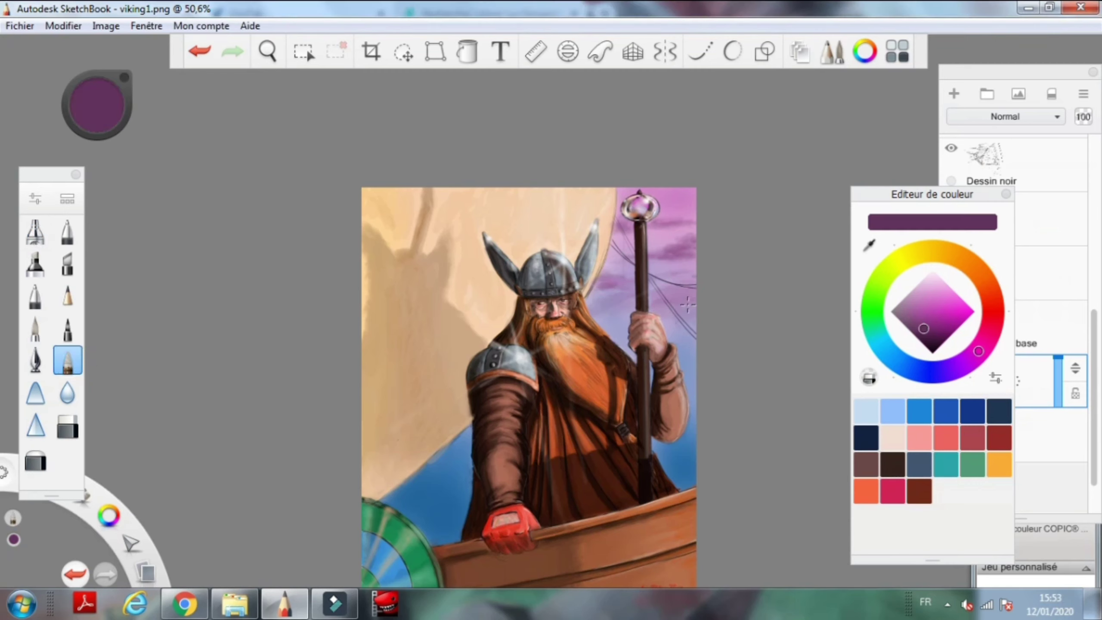
left_click(1005, 194)
Paint light blue clouds in the lower sky on both sides of the staff with a brush from the Clouds set.
scroll(643, 282, "up", 5)
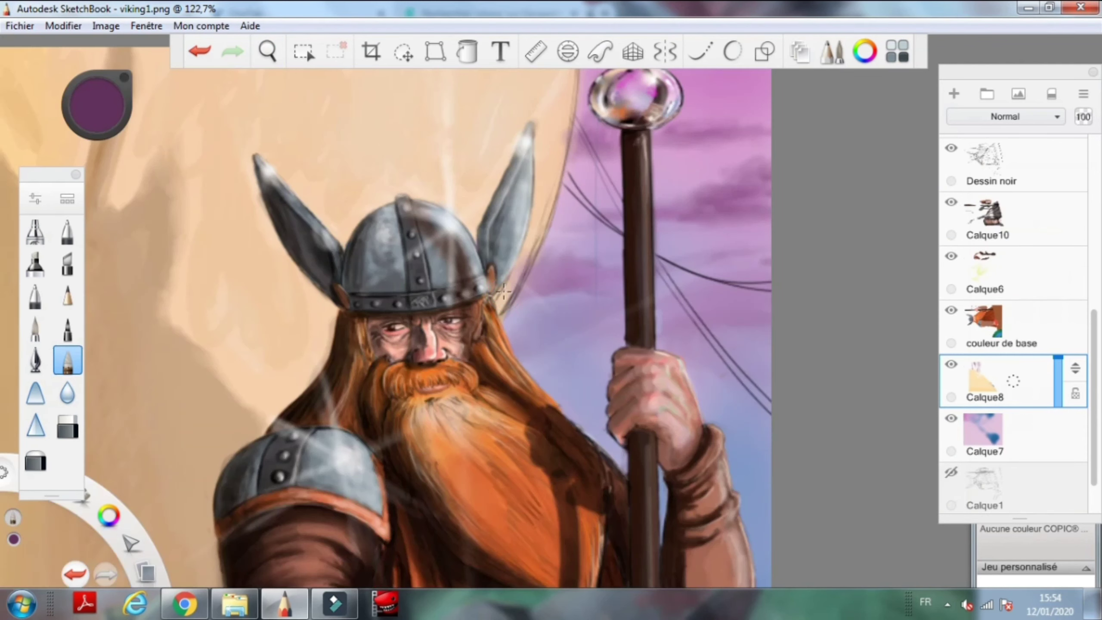
key("ctrl+i")
left_click(531, 357, "alt")
key("b")
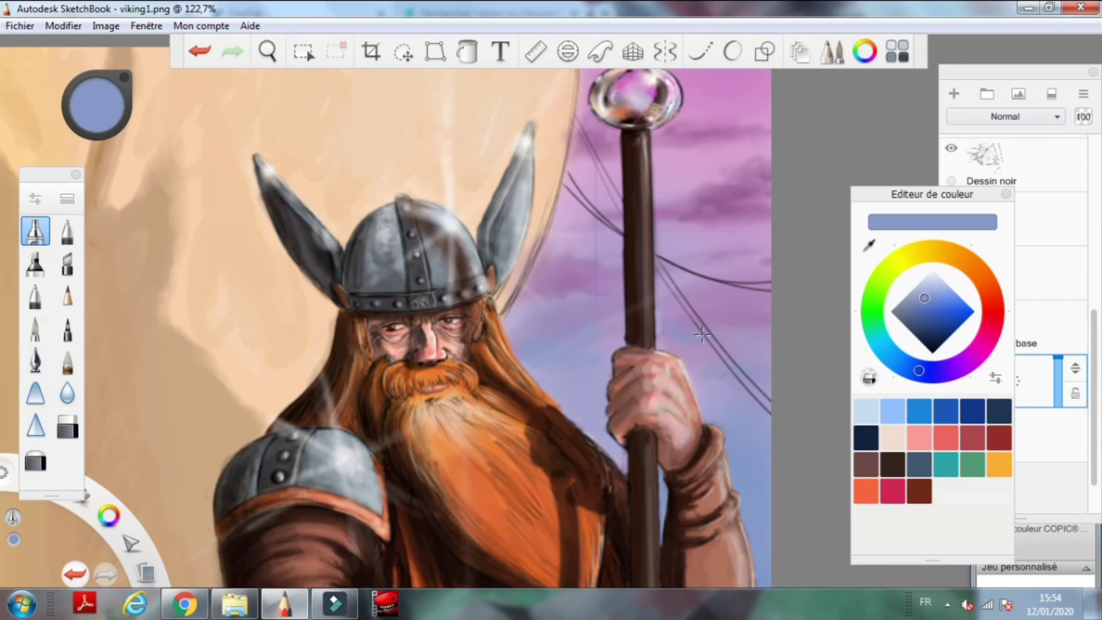
left_click(832, 51)
scroll(861, 391, "down", 3)
left_click(838, 394)
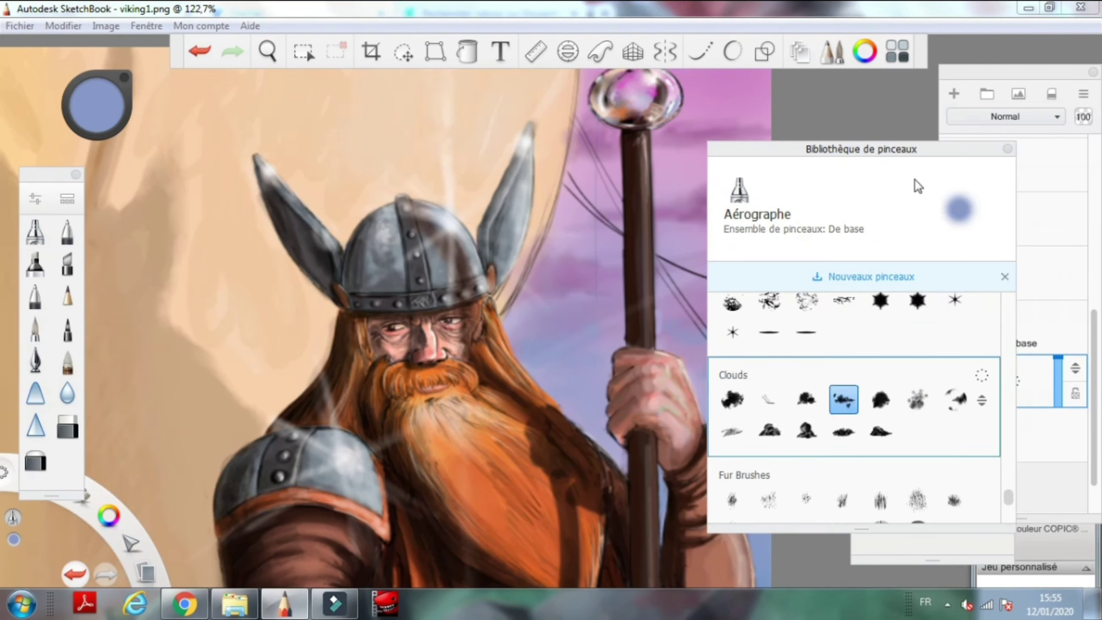
left_click(767, 355, "alt")
left_click_drag(554, 357, 582, 357)
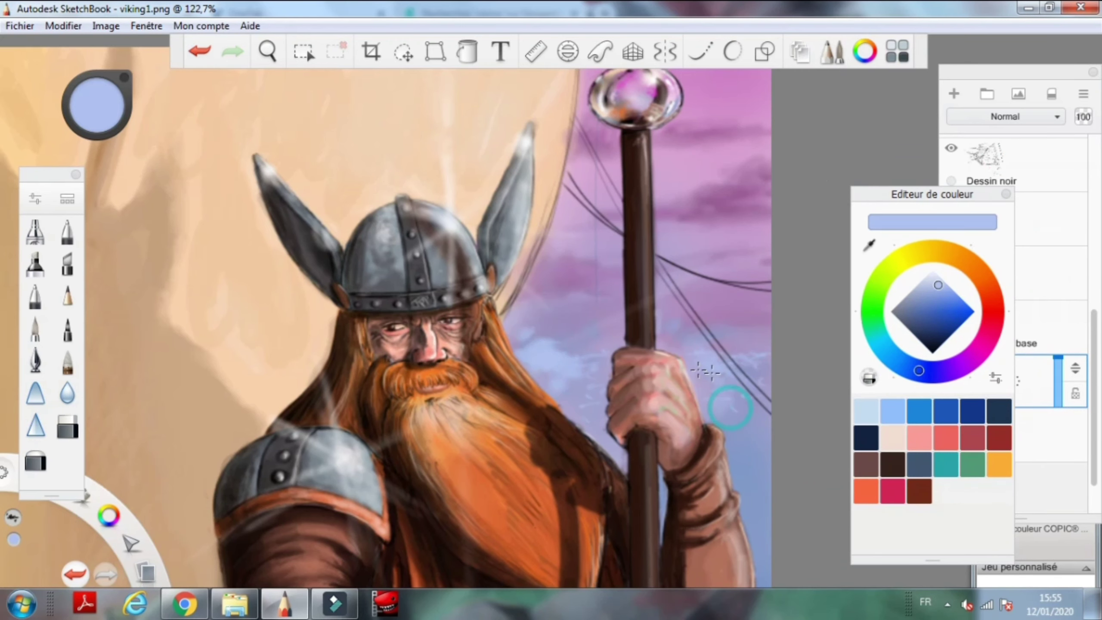
Add textured purple clouds to the upper sky with the cloud brush and blend them with pink.
scroll(677, 391, "down", 5)
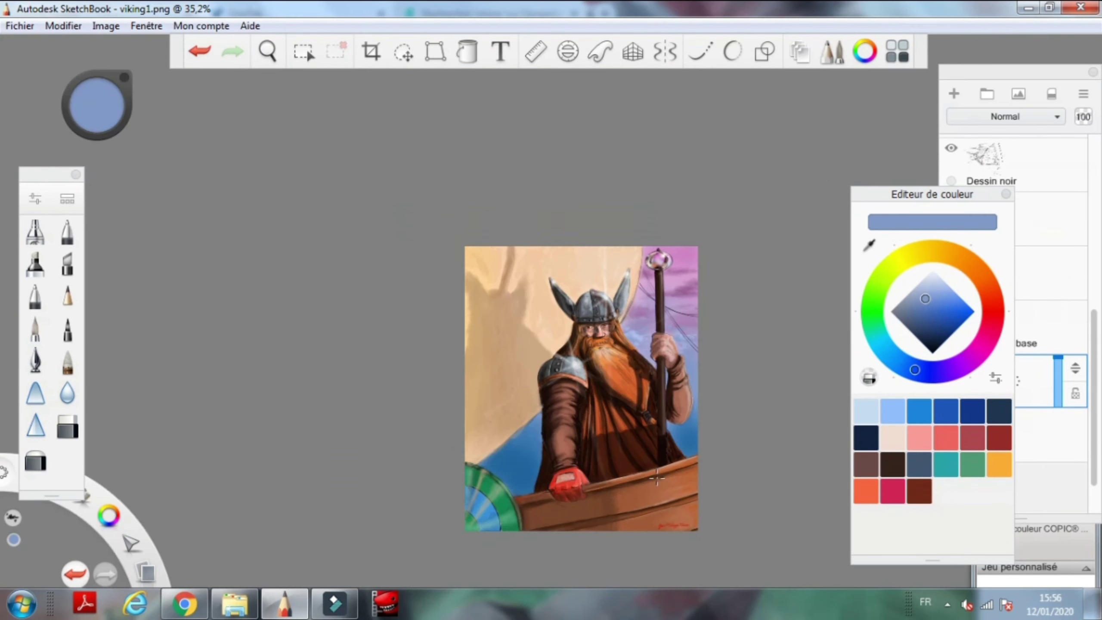
left_click(681, 278, "alt")
scroll(690, 261, "up", 5)
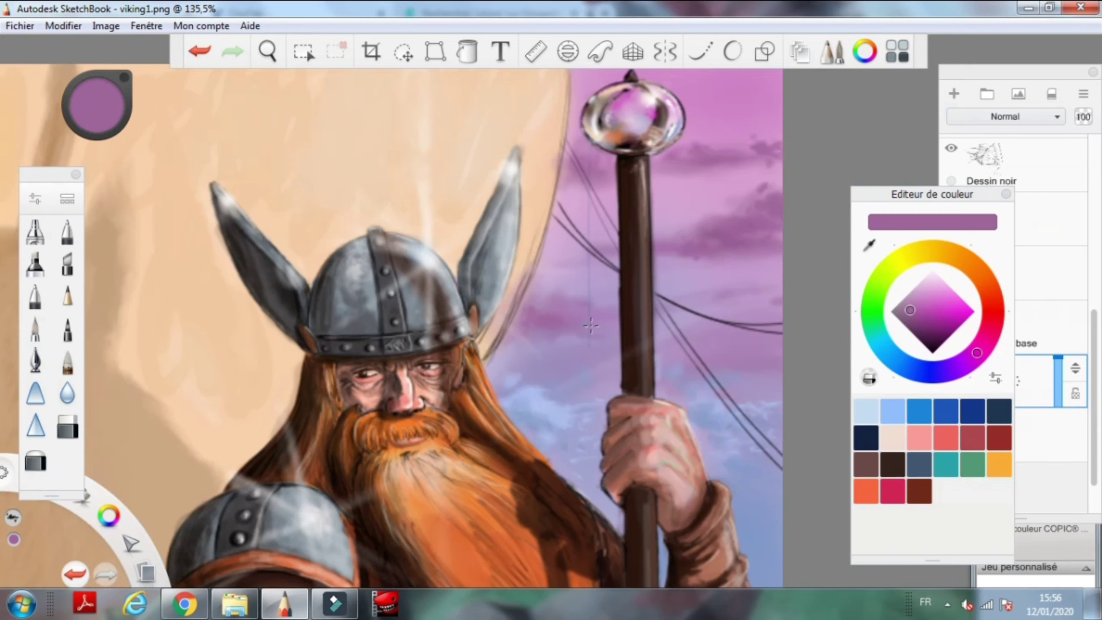
left_click(720, 300, "alt")
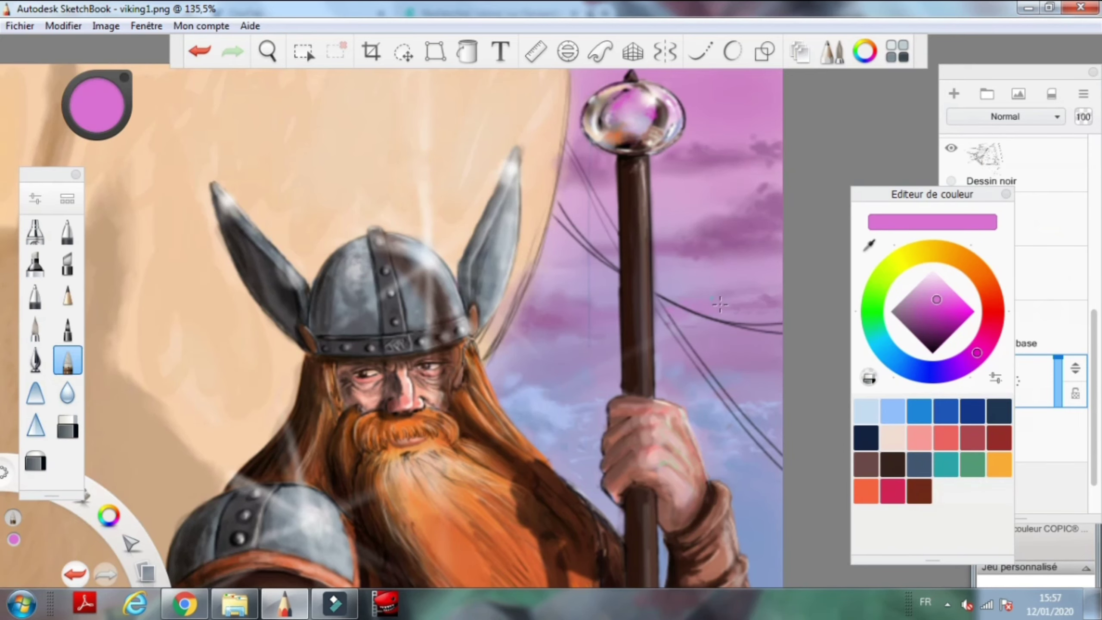
Create a new layer between Calque12 and Calque11 and rename it eau.
scroll(720, 304, "down", 5)
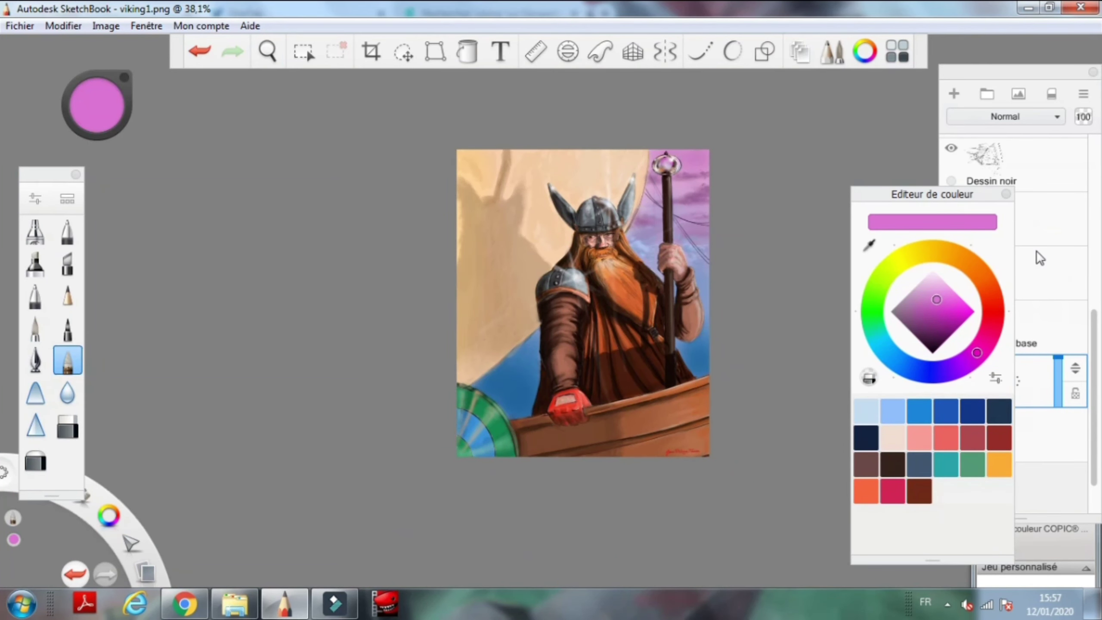
scroll(1015, 304, "up", 5)
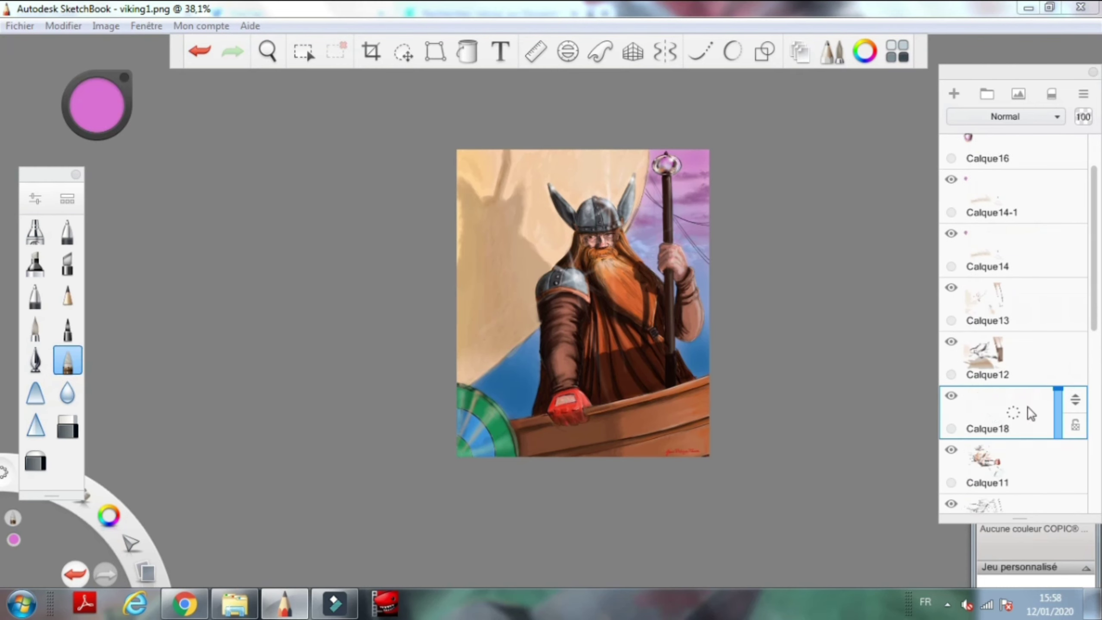
double_click(1029, 413)
key("Return")
Choose the Fusain brush from the Texture set and move the brush library clear of the artwork.
left_click(832, 51)
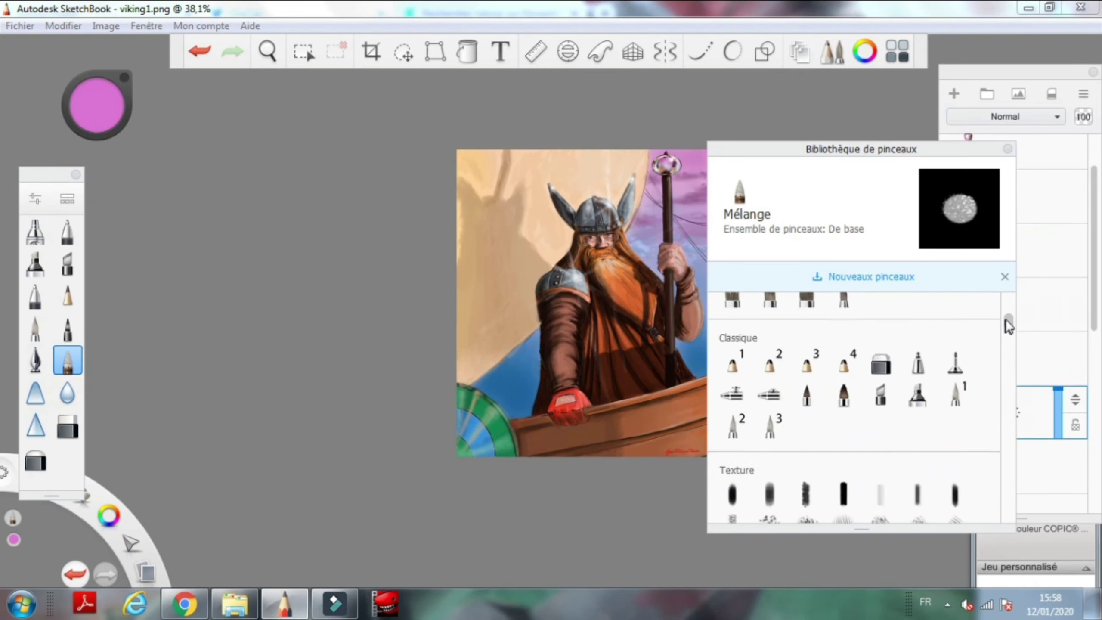
scroll(855, 391, "down", 5)
left_click(806, 417)
left_click_drag(893, 153, 310, 152)
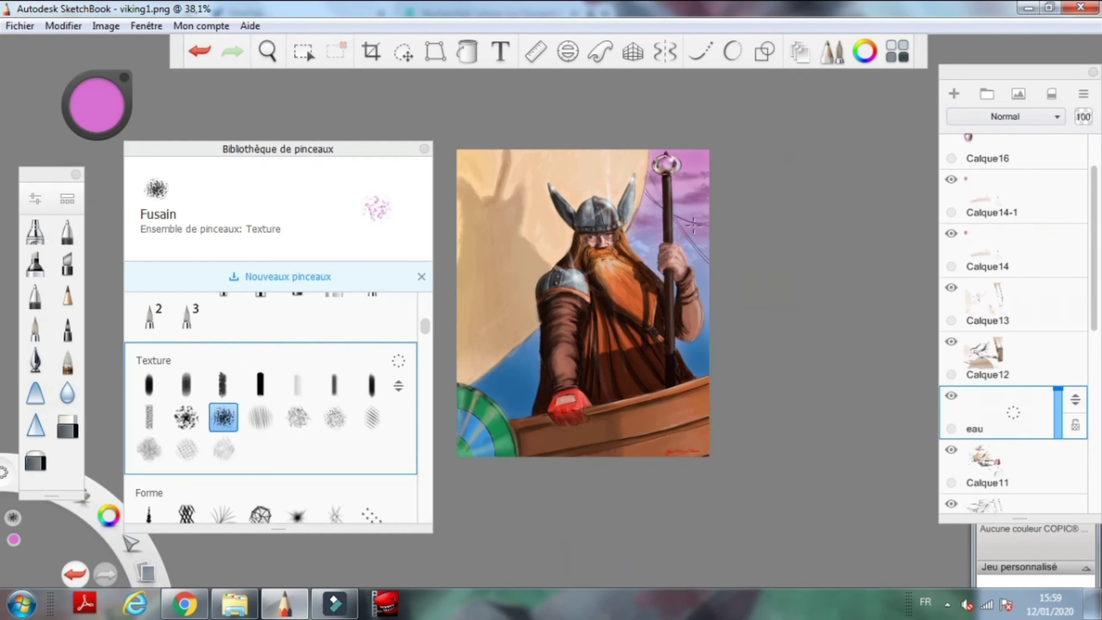
Set the colour to light blue and scatter water spray over the lower boat hull with the Fusain brush.
scroll(460, 262, "up", 2)
left_click(853, 56)
left_click(911, 368)
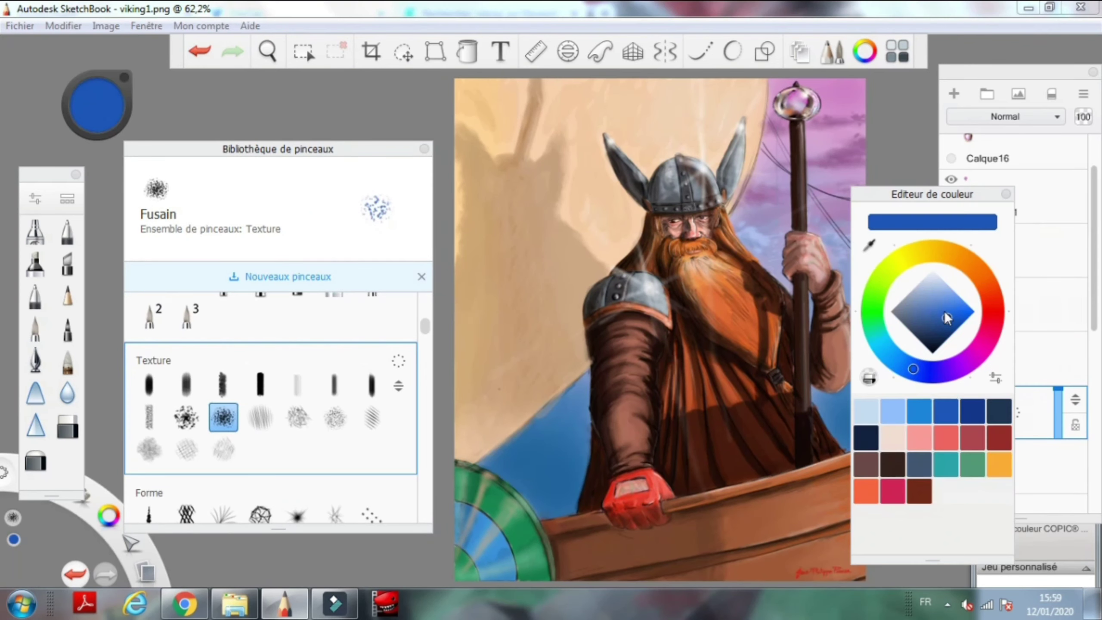
left_click(937, 302)
scroll(652, 416, "down", 1)
scroll(652, 416, "down", 1)
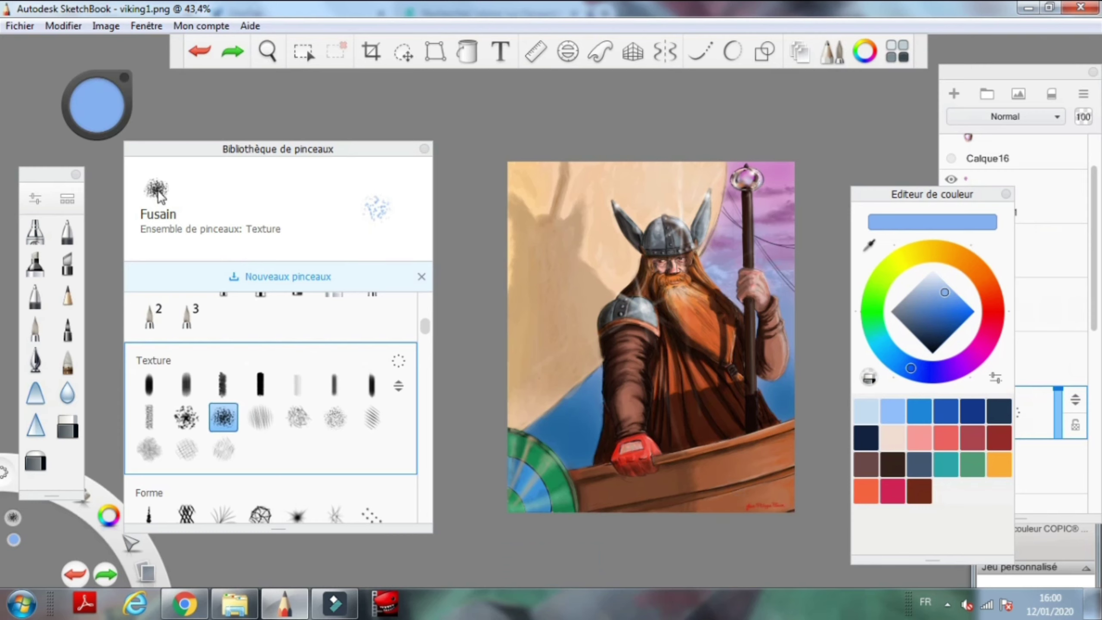
left_click(718, 479)
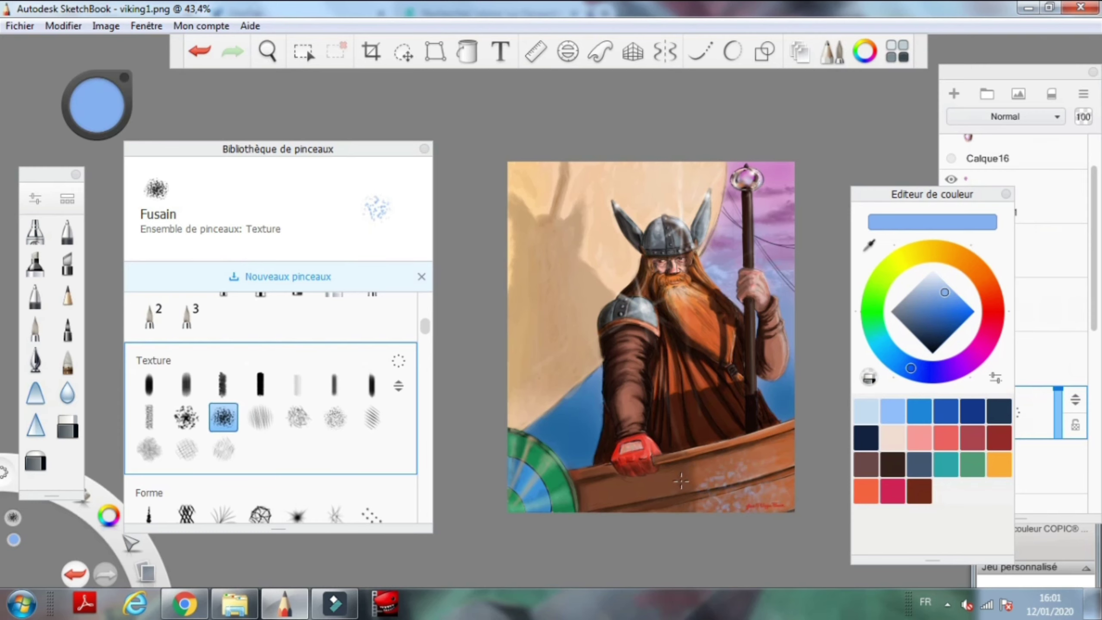
Sample paler blues from the painting for lighter spray on the hull, and open the Fusain brush's advanced stamp settings.
left_click(736, 467, "alt")
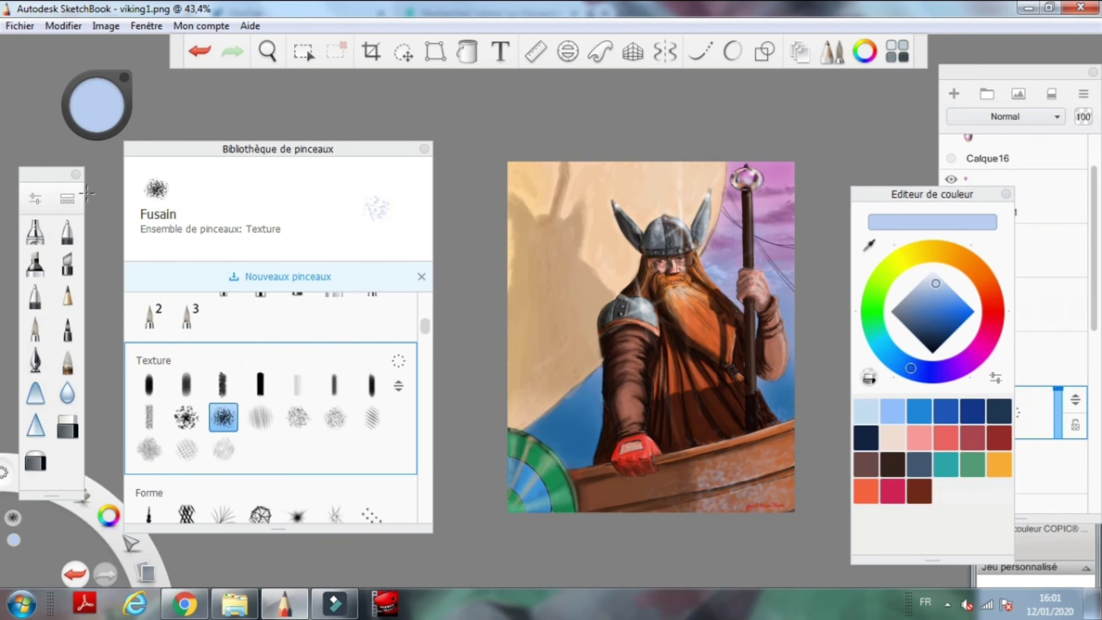
left_click(34, 198)
left_click(460, 312)
scroll(390, 393, "down", 5)
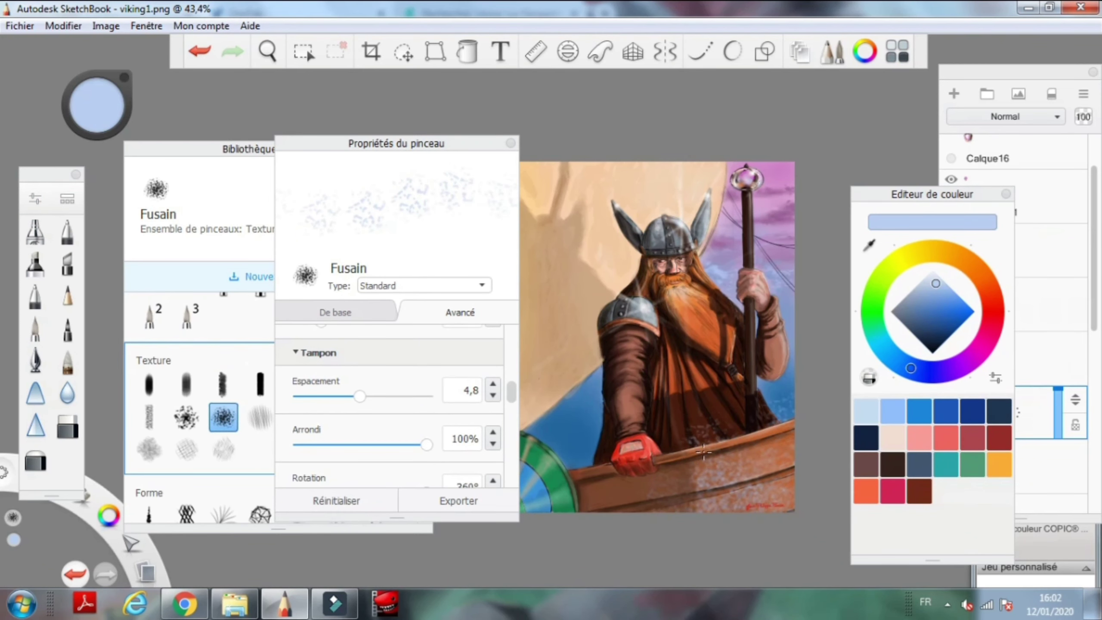
left_click(703, 452, "alt")
Try near-white spray at brush size 125 over the lower tunic on layer Calque13, and undo it.
left_click(950, 364)
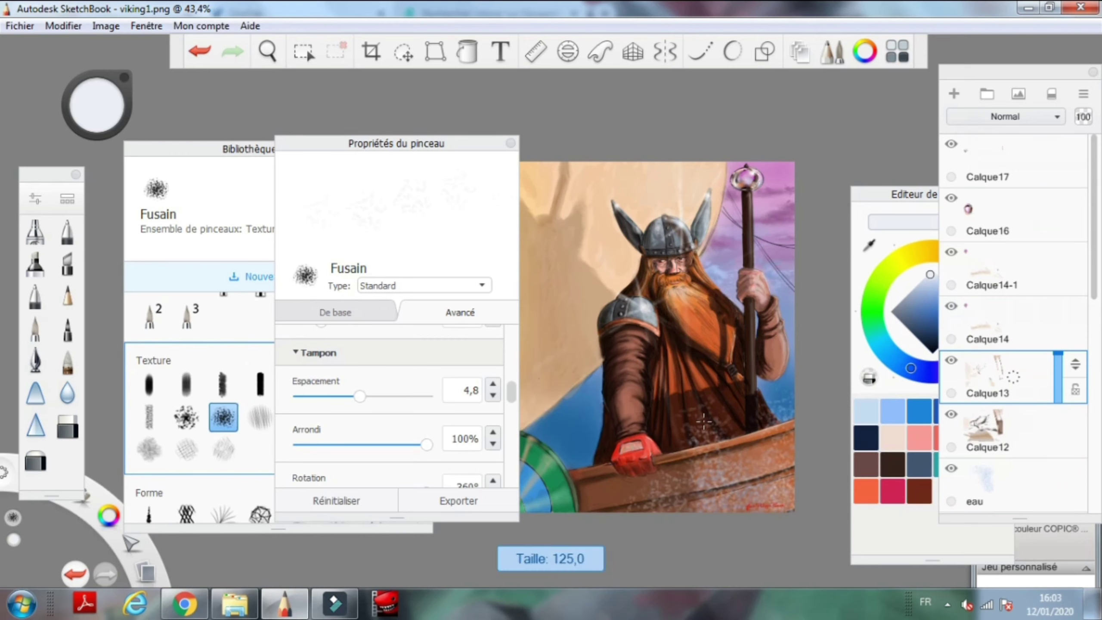
key("ctrl+z")
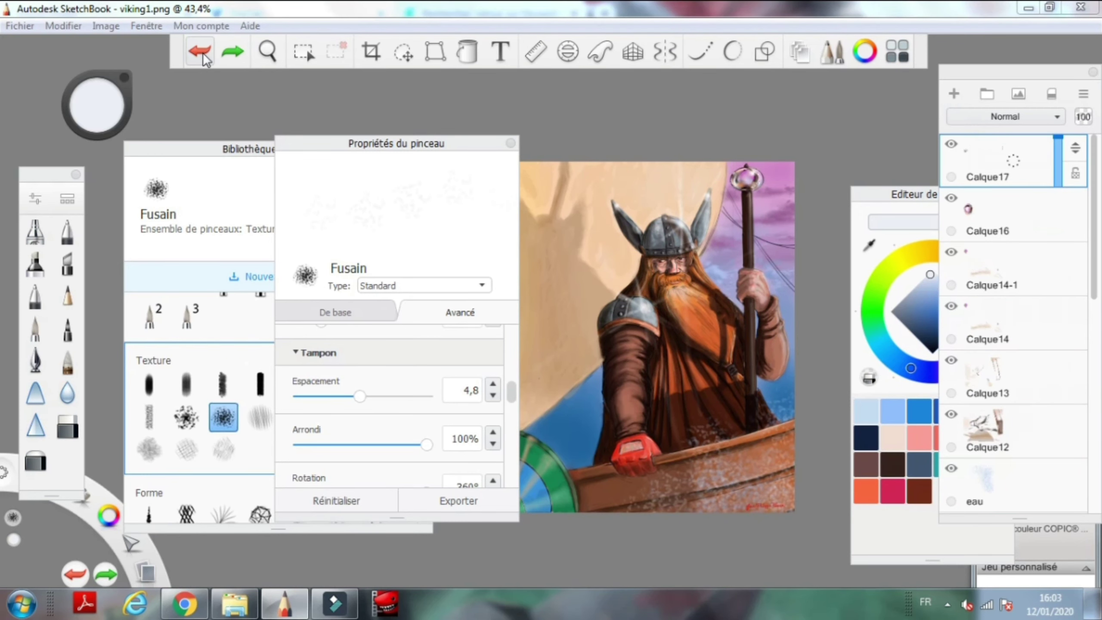
key("ctrl+z")
Add light blue spray over the lower tunic above the boat's rim on layer Calque16, and clean up stray speckles with the Gomme dure eraser.
scroll(705, 506, "up", 5)
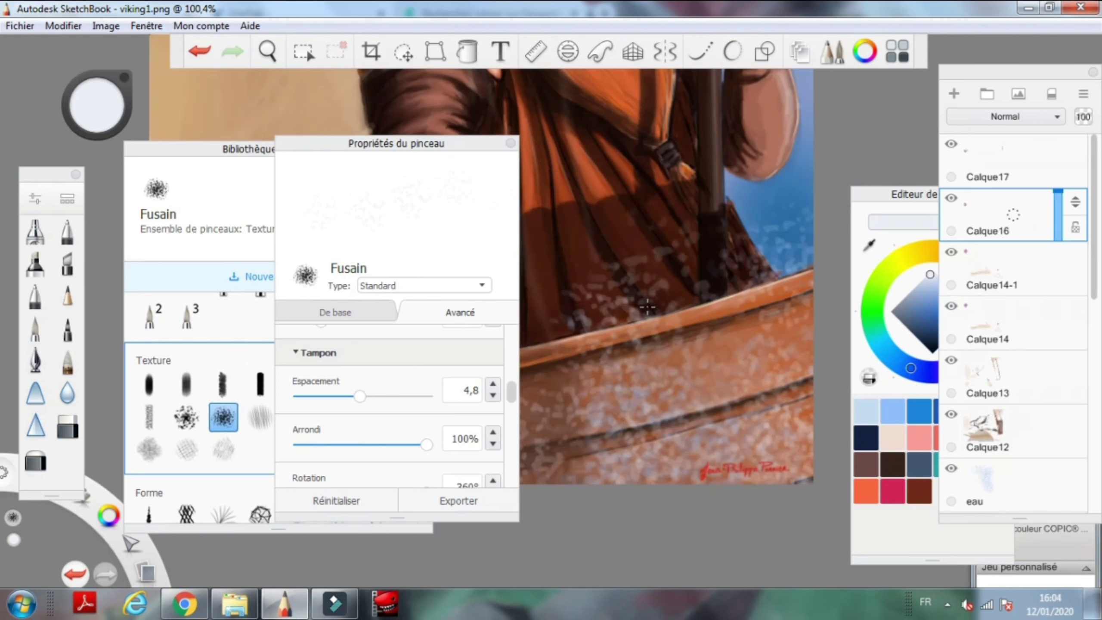
left_click(767, 268, "alt")
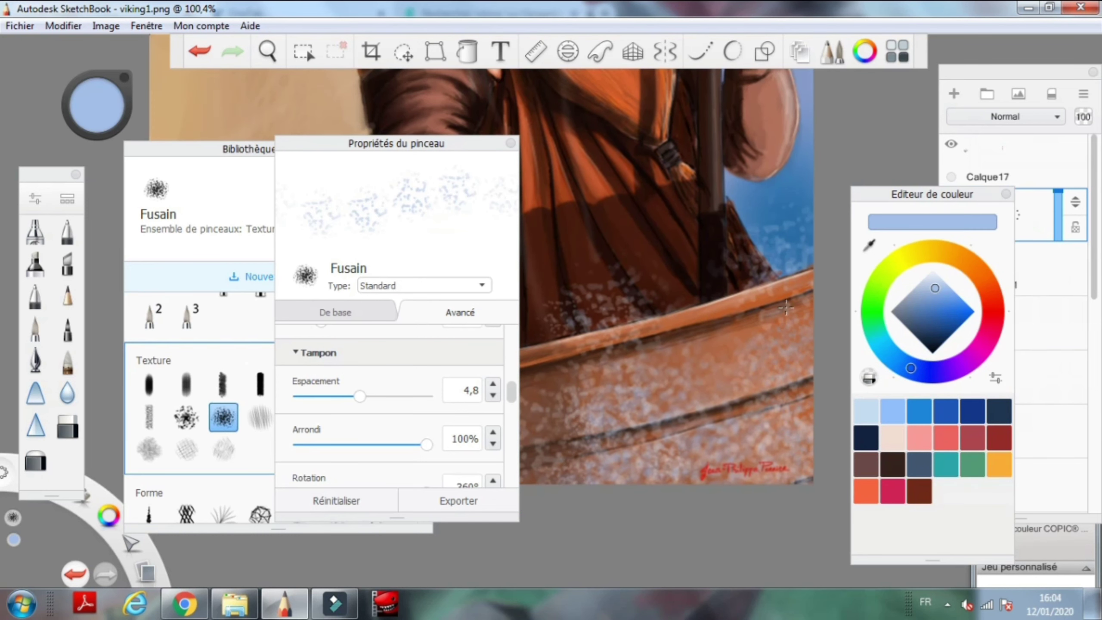
key("e")
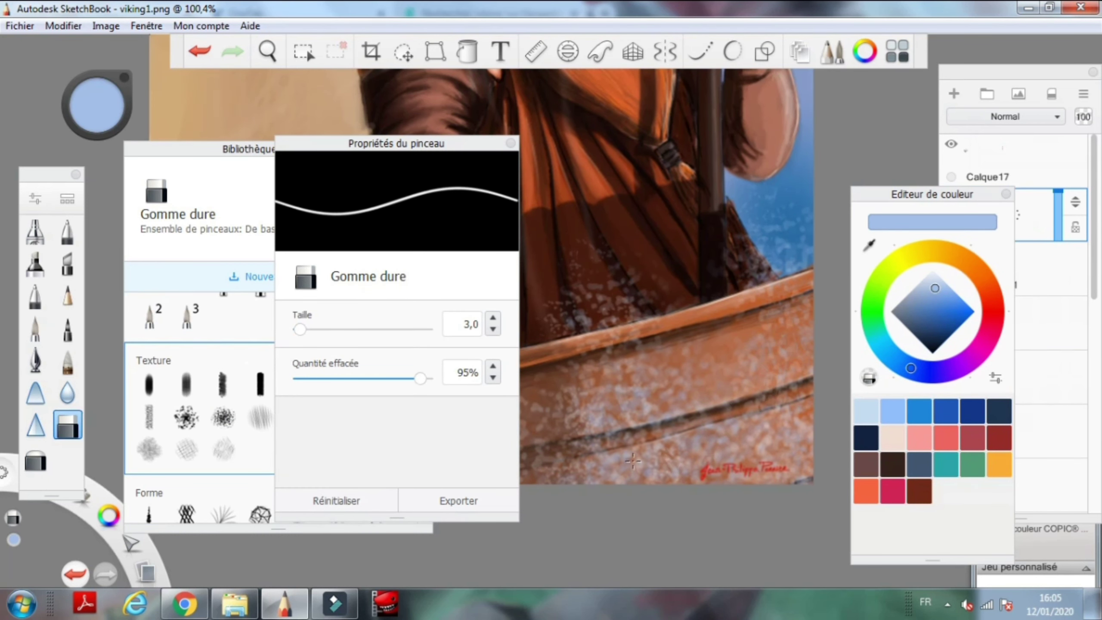
scroll(669, 311, "down", 5)
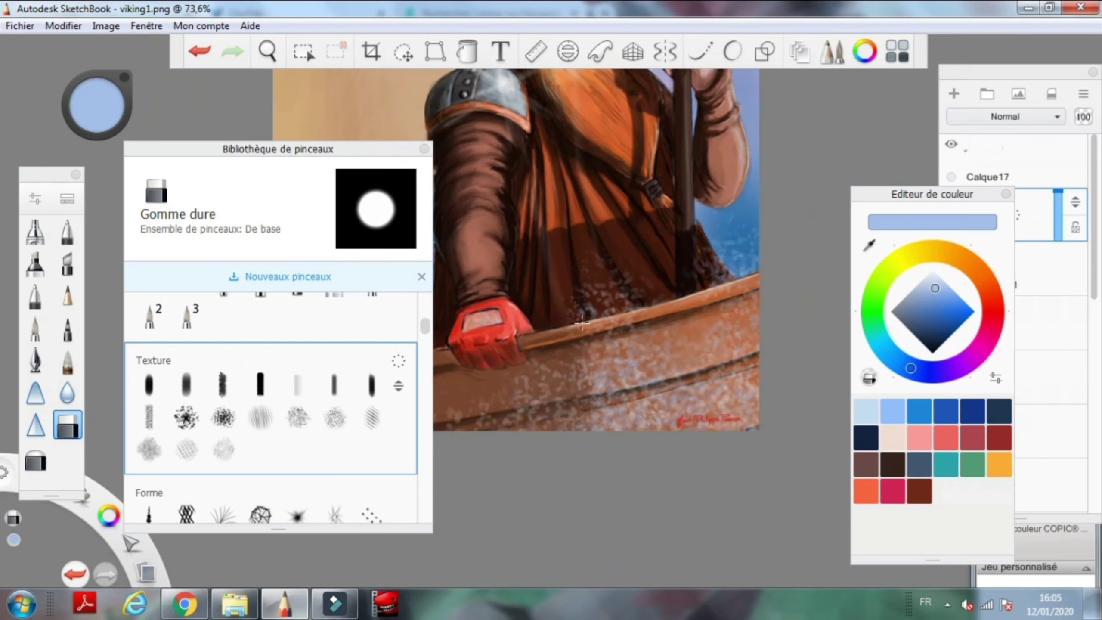